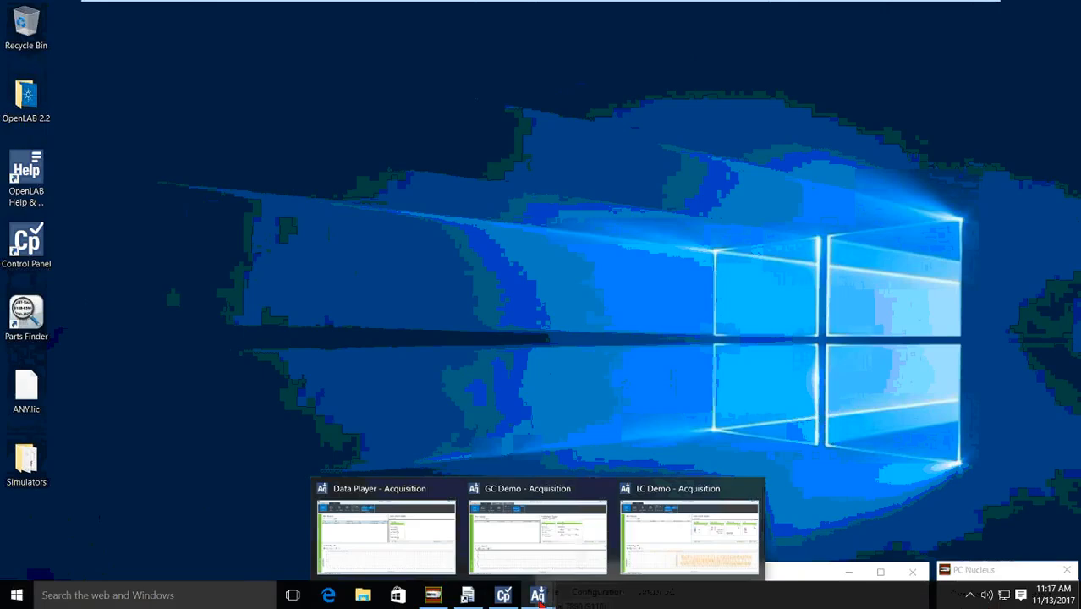
Switch to Control Panel and view the GC Demo and Data Player instruments.
{"action": "left_click", "coordinate": [506, 599]}
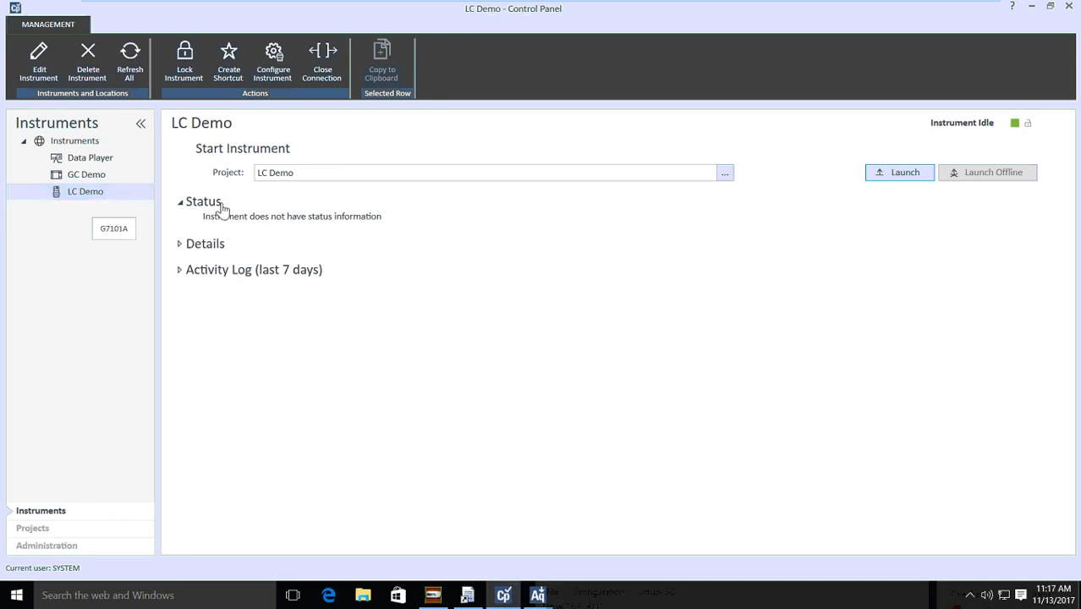
{"action": "left_click", "coordinate": [93, 175]}
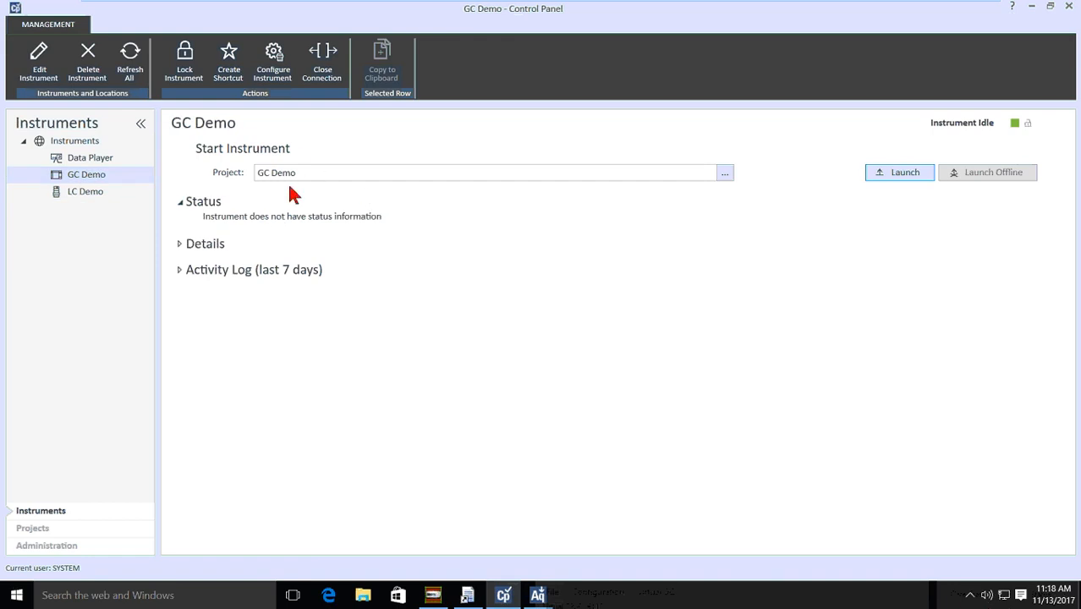
{"action": "key", "text": "Up"}
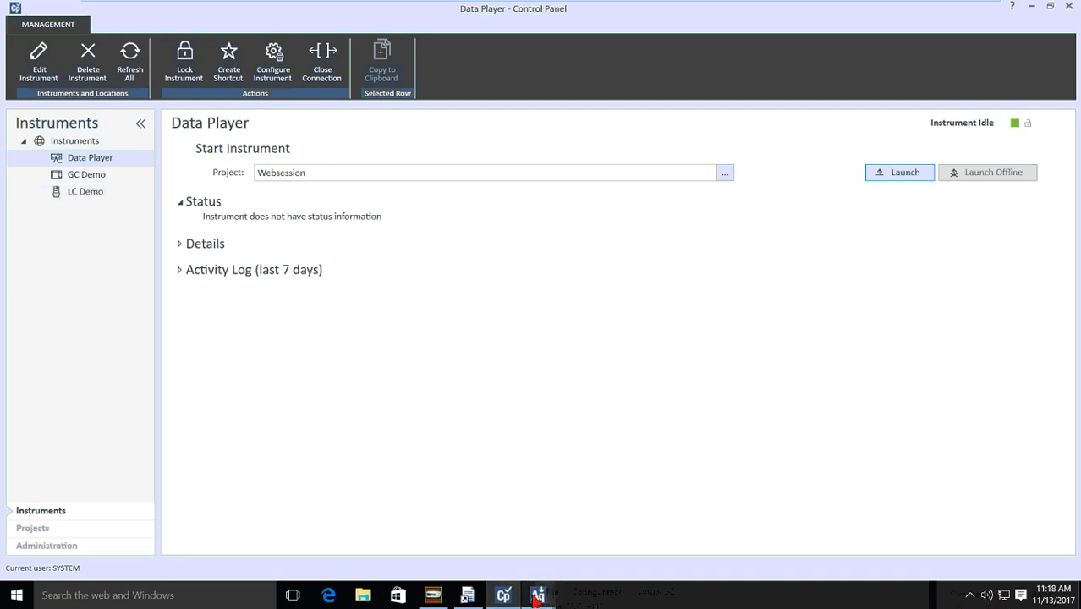
Switch to the LC Demo Acquisition window and show its acquisition method.
{"action": "mouse_move", "coordinate": [538, 597]}
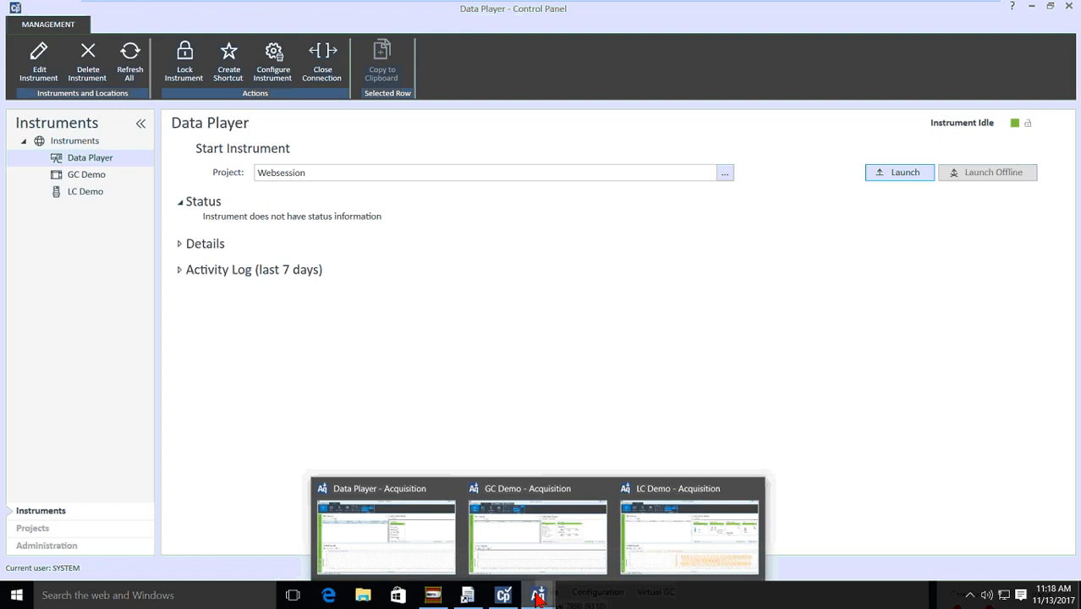
{"action": "left_click", "coordinate": [648, 527]}
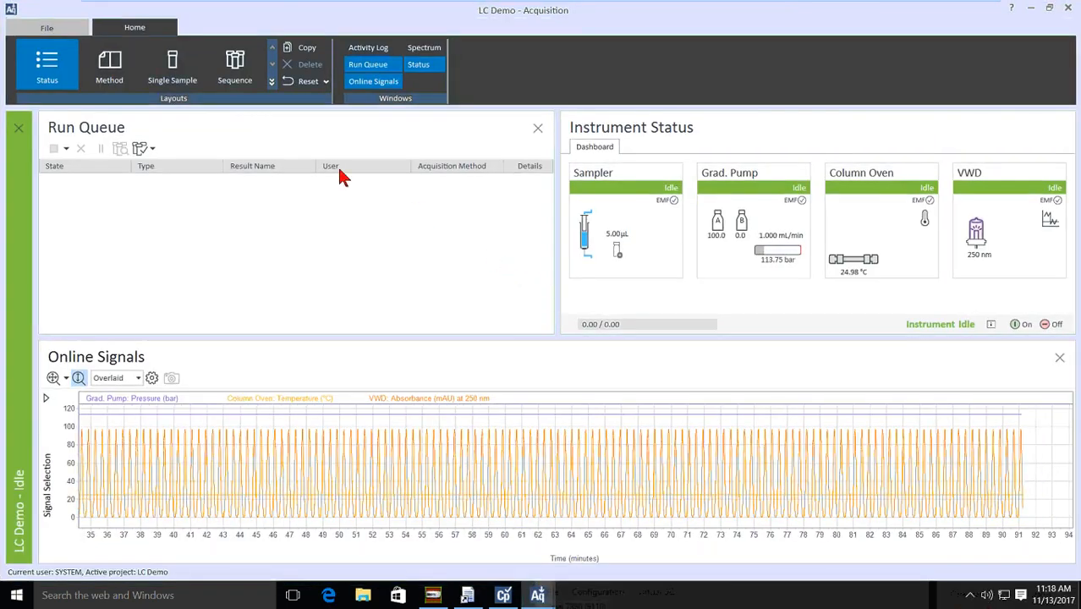
{"action": "left_click", "coordinate": [112, 71]}
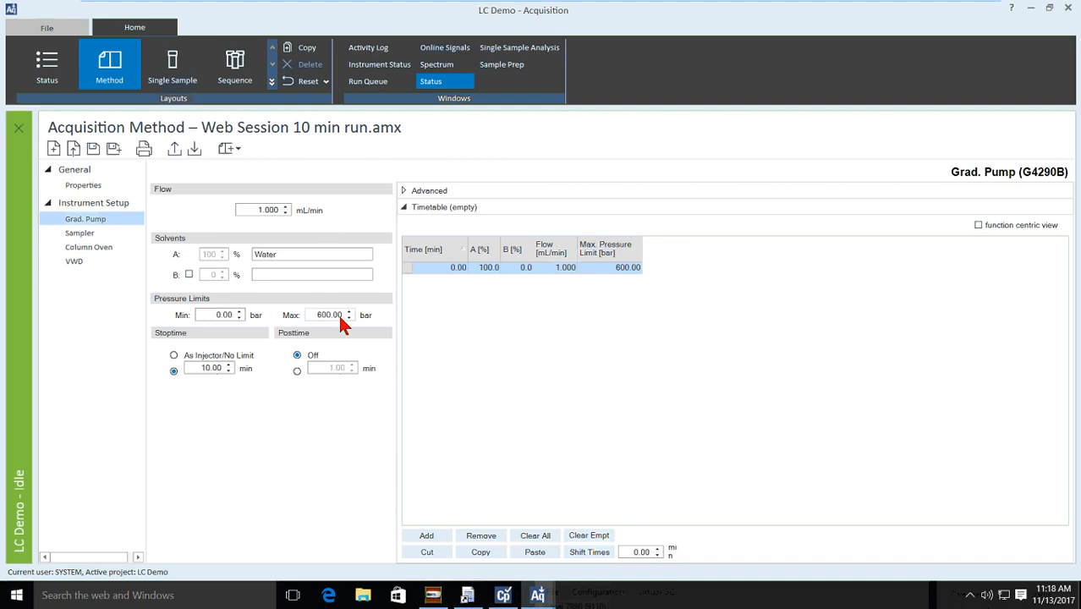
Examine the method's general properties, the gradient pump's advanced settings and the sampler settings.
{"action": "left_click", "coordinate": [84, 186]}
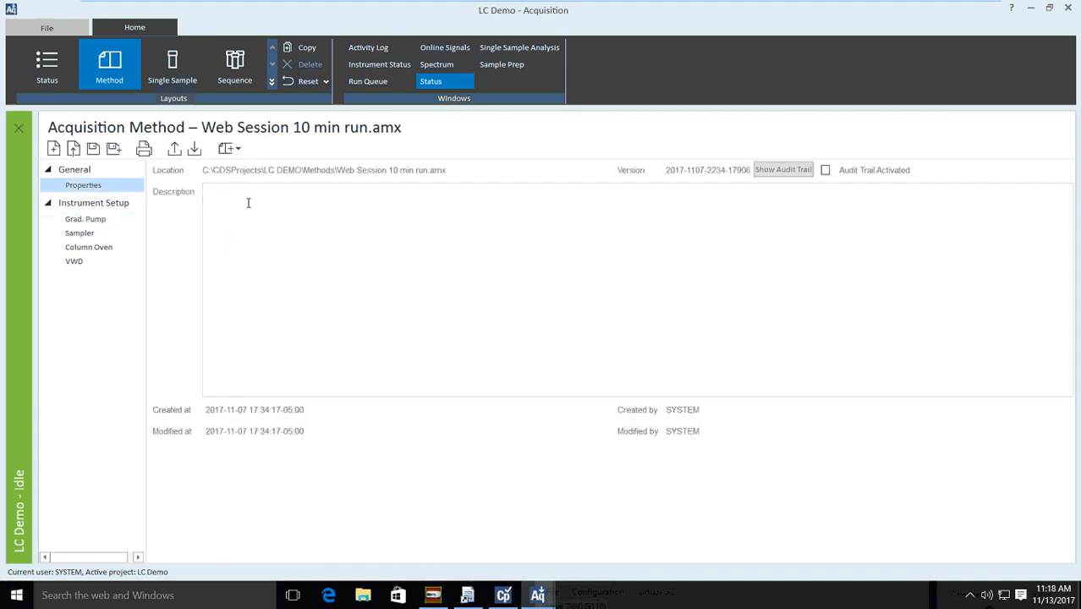
{"action": "left_click", "coordinate": [245, 201]}
{"action": "left_click", "coordinate": [84, 223]}
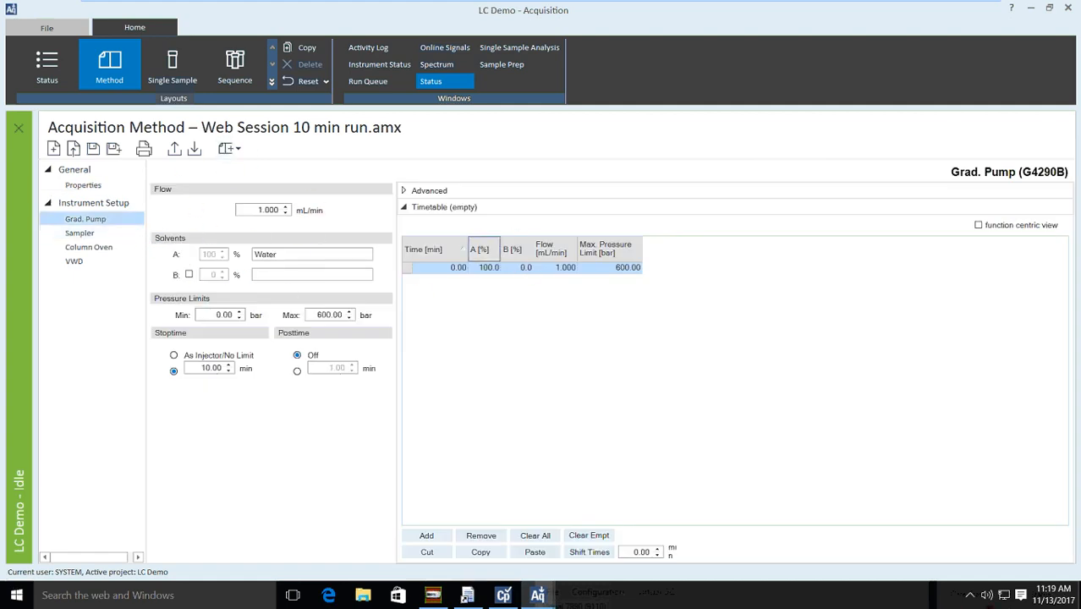
{"action": "left_click", "coordinate": [411, 191]}
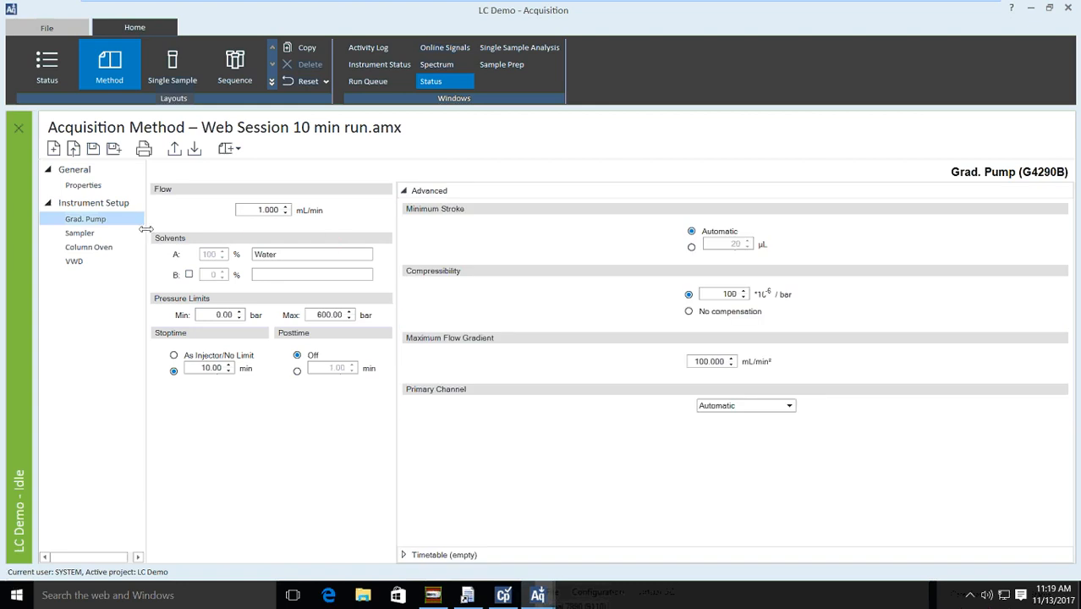
{"action": "left_click", "coordinate": [84, 233]}
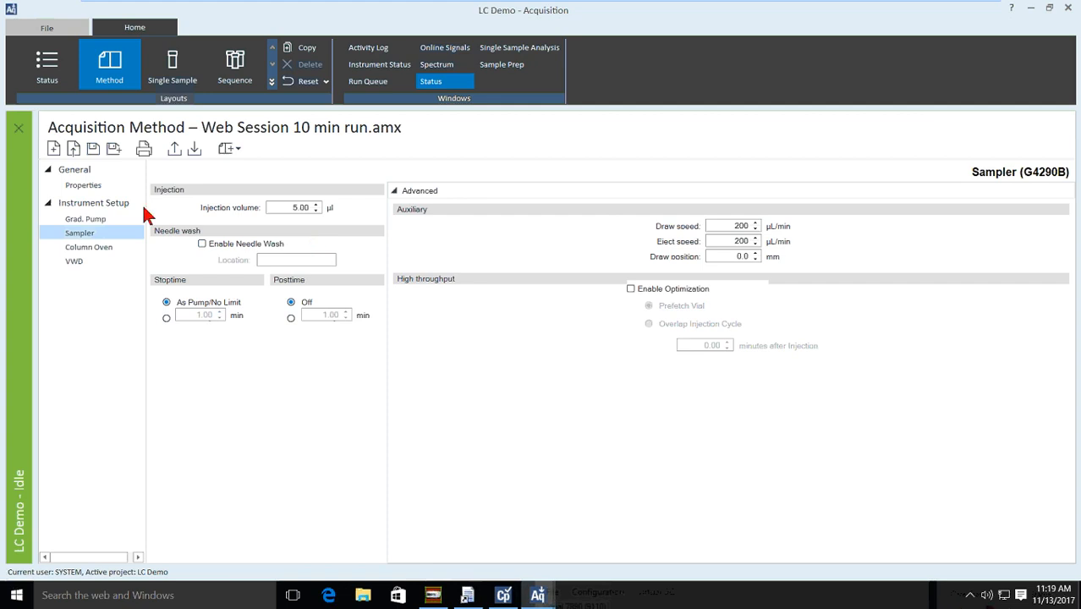
Set the gradient pump's stoptime to 5 min and enable a posttime of 1 min.
{"action": "left_click", "coordinate": [98, 224]}
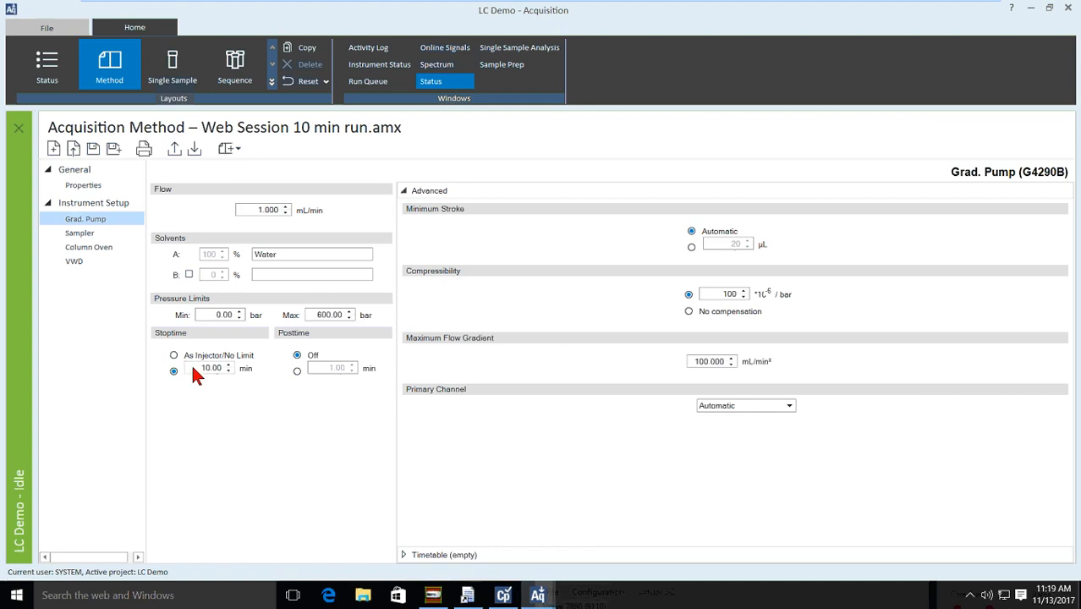
{"action": "type", "text": "5"}
{"action": "left_click", "coordinate": [296, 370]}
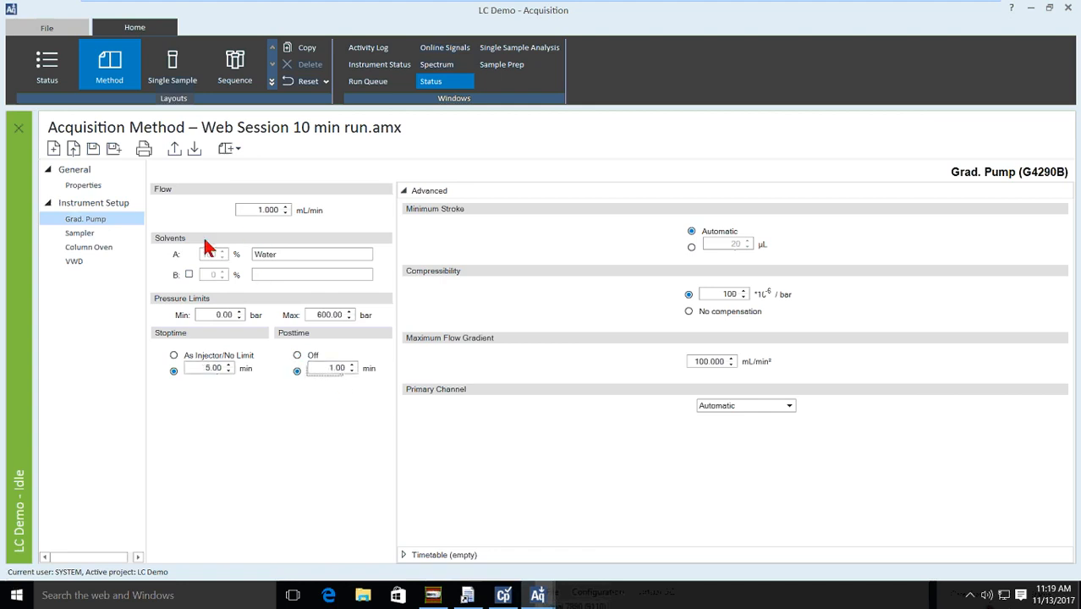
{"action": "left_click", "coordinate": [113, 150]}
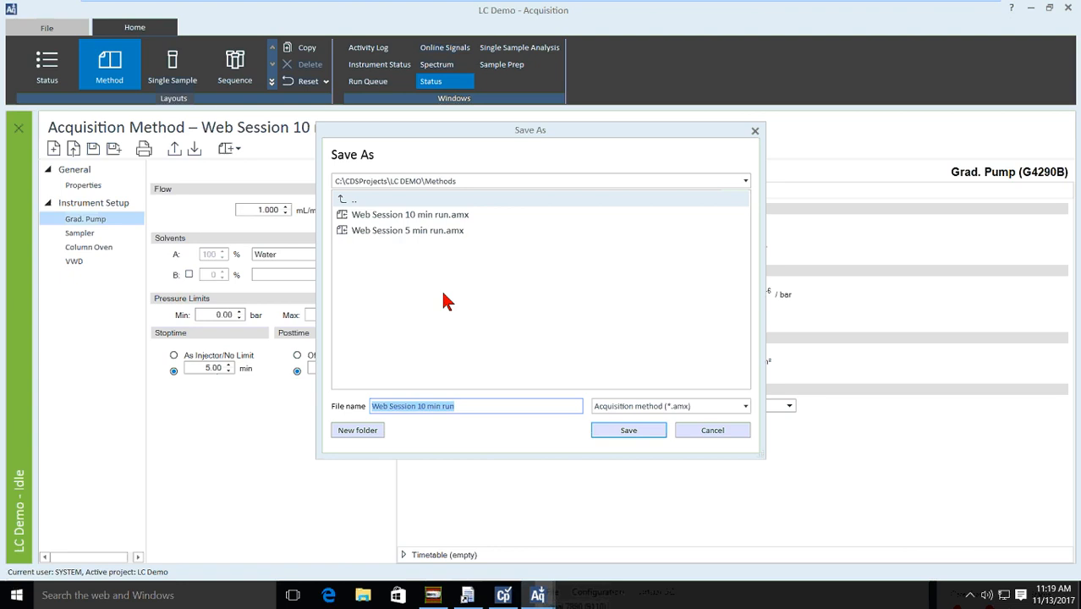
{"action": "left_click", "coordinate": [470, 406]}
{"action": "key", "text": "BackSpace"}
{"action": "key", "text": "BackSpace"}
{"action": "key", "text": "BackSpace"}
{"action": "key", "text": "BackSpace"}
{"action": "key", "text": "BackSpace"}
{"action": "key", "text": "BackSpace"}
{"action": "key", "text": "BackSpace"}
{"action": "key", "text": "BackSpace"}
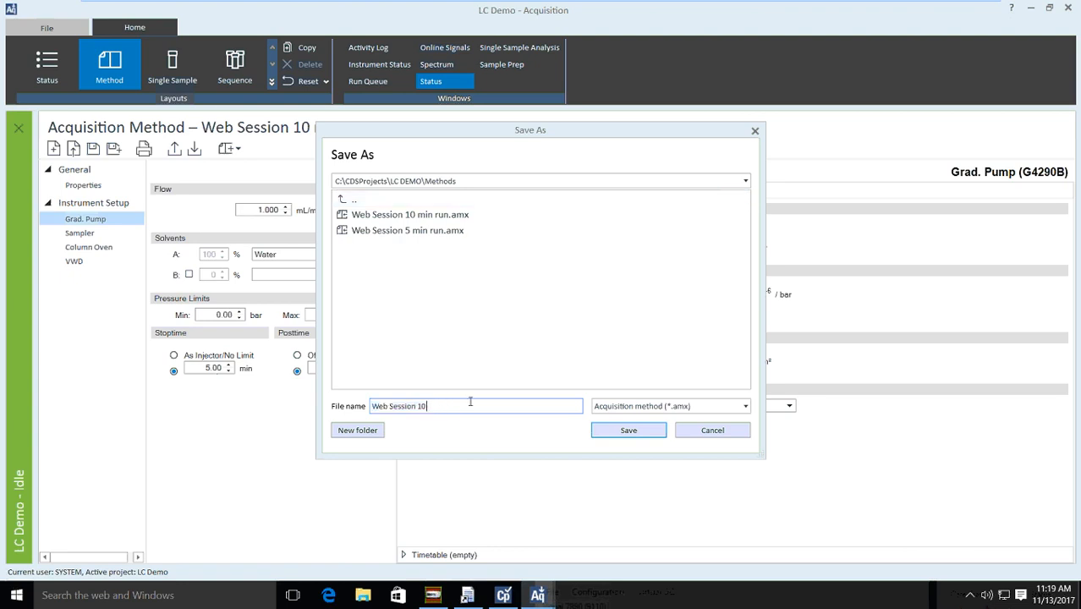
{"action": "left_click", "coordinate": [712, 434]}
Enable solvent B on the gradient pump at 60% and name it MEOH.
{"action": "left_click", "coordinate": [188, 274]}
{"action": "type", "text": "60"}
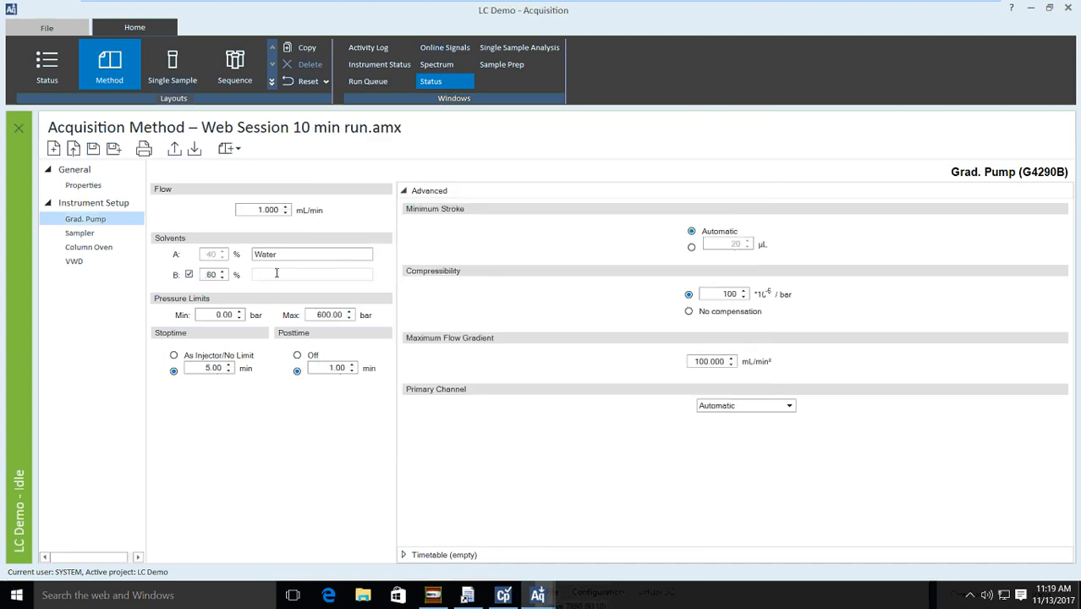
{"action": "left_click", "coordinate": [276, 273]}
{"action": "type", "text": "MEOH"}
Enter "60/40 Ratio" and "5 min" on separate lines as the acquisition method's description.
{"action": "left_click", "coordinate": [112, 187]}
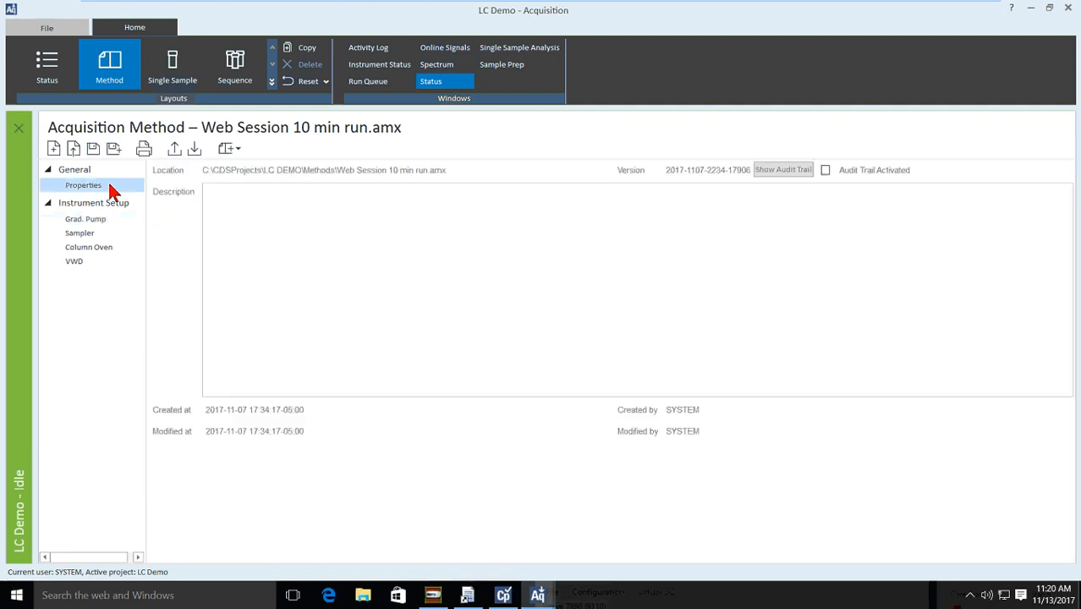
{"action": "left_click", "coordinate": [205, 200]}
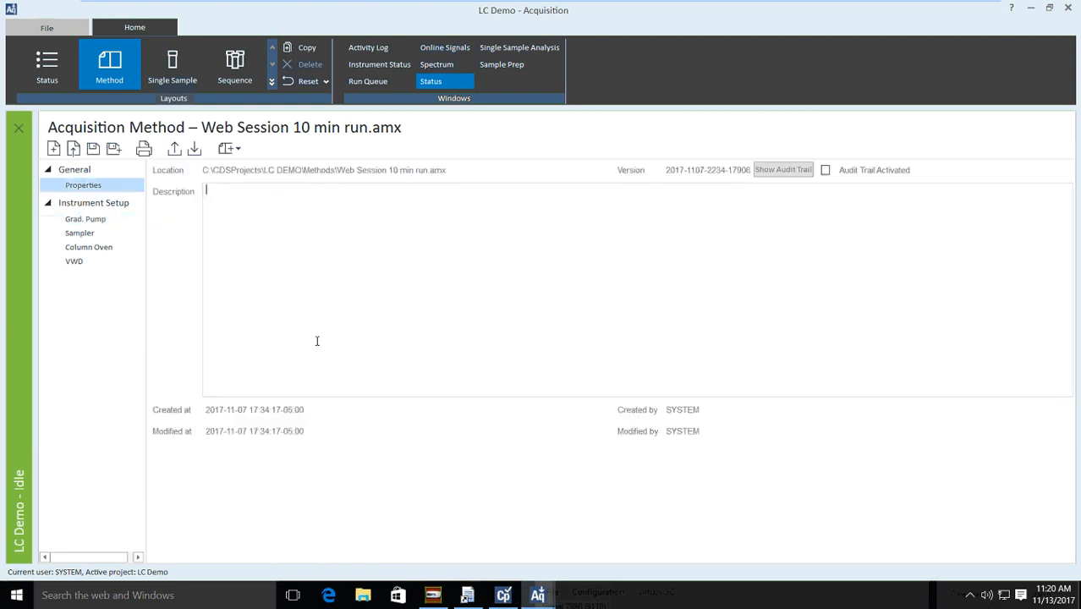
{"action": "type", "text": "60/40 Ratio"}
{"action": "key", "text": "Return"}
{"action": "type", "text": "5 min"}
{"action": "key", "text": "Return"}
Save the acquisition method under the new name "Web Session 5 min 60_40".
{"action": "left_click", "coordinate": [117, 146]}
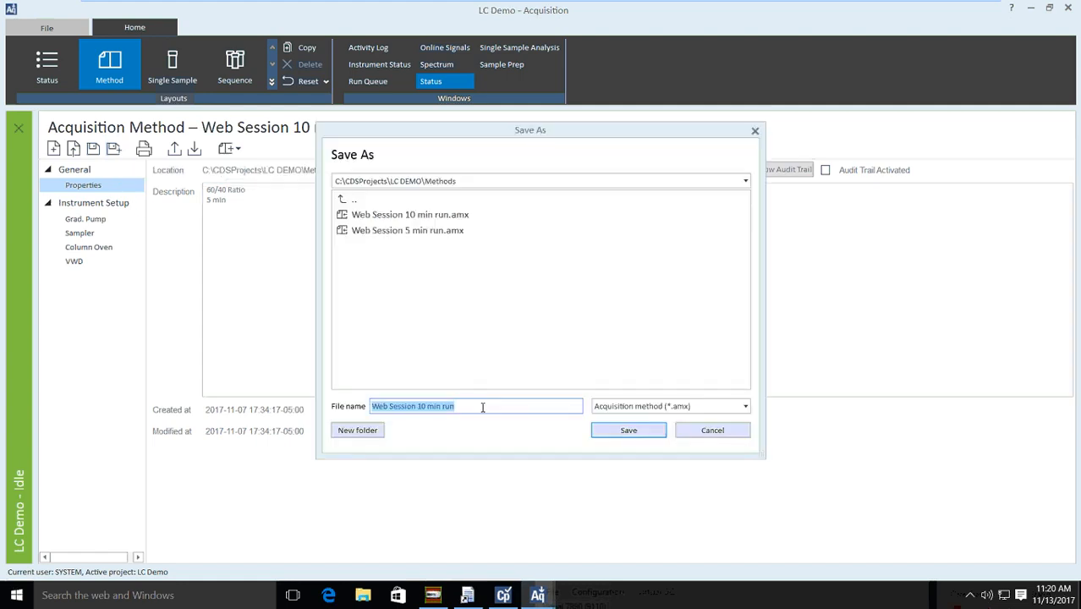
{"action": "type", "text": "Web Session 5 min 60"}
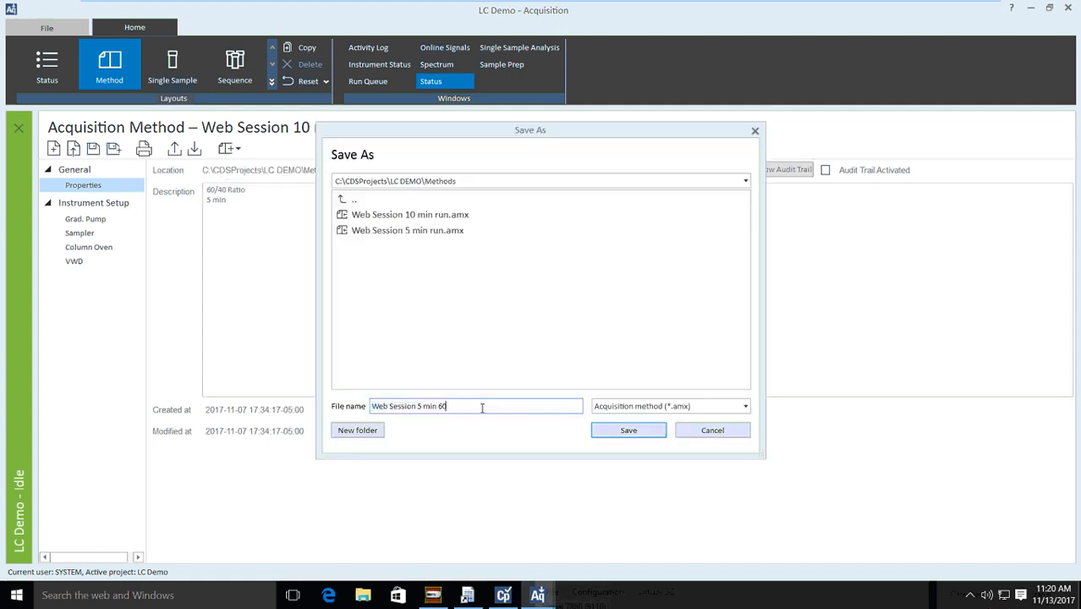
{"action": "type", "text": "/40"}
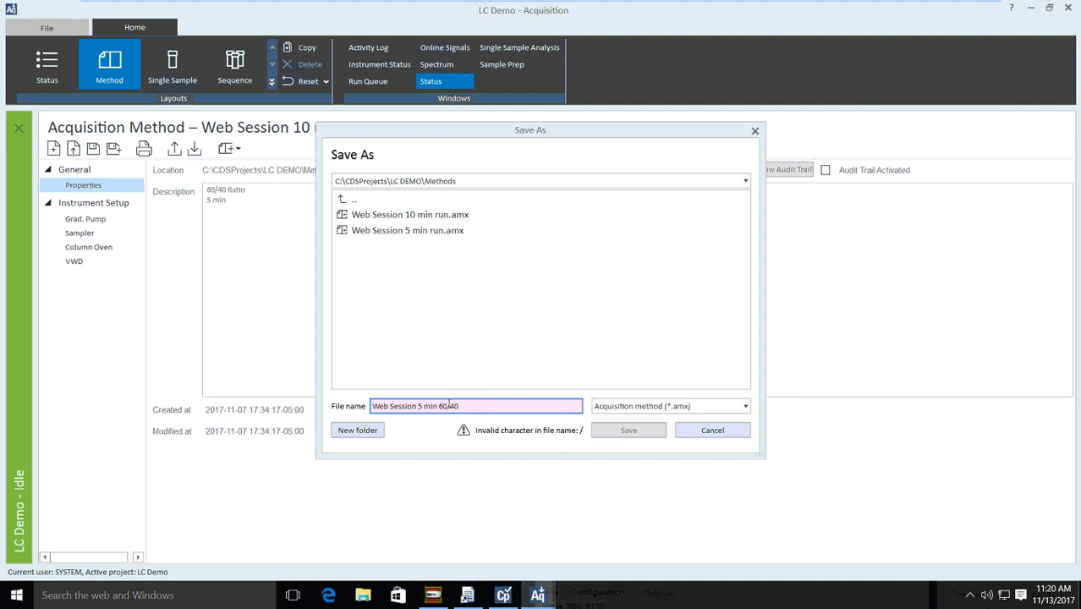
{"action": "key", "text": "BackSpace"}
{"action": "key", "text": "BackSpace"}
{"action": "key", "text": "BackSpace"}
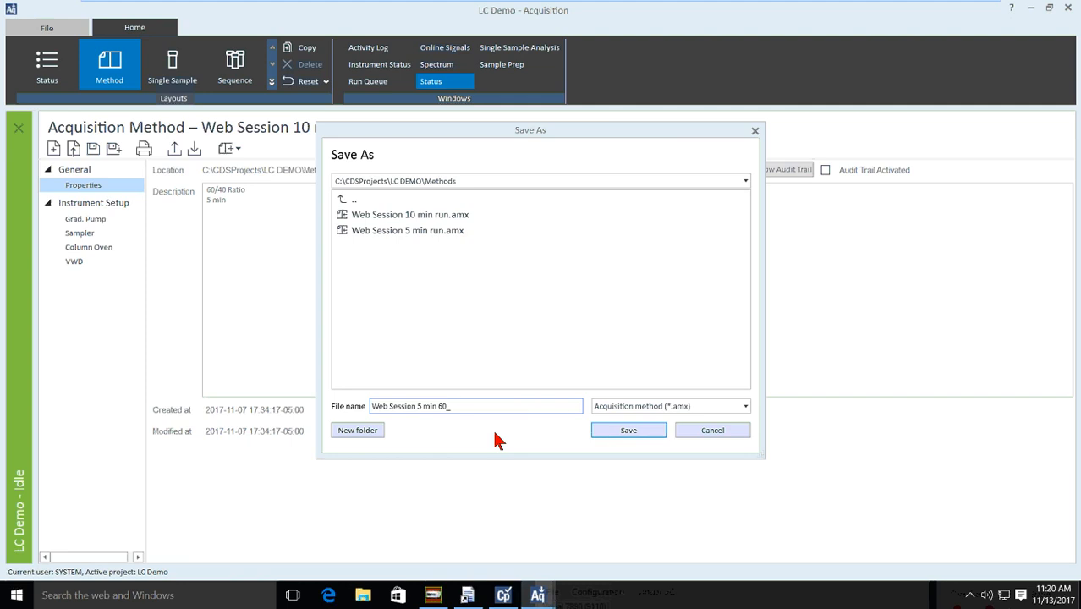
{"action": "type", "text": "40"}
{"action": "left_click", "coordinate": [636, 431]}
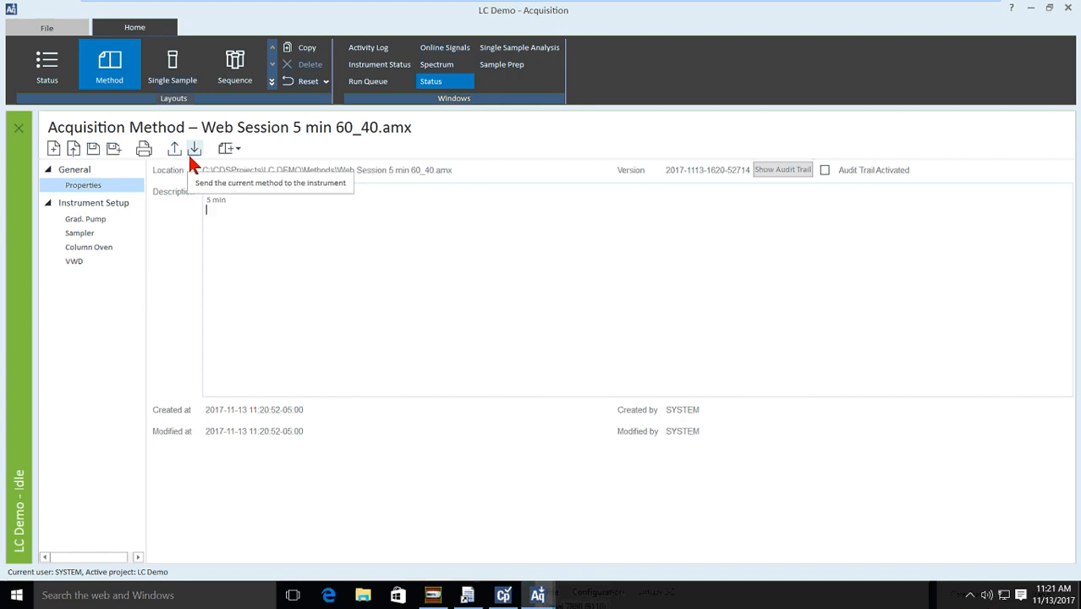
Review the saved method's gradient pump settings and the LC instrument status.
{"action": "left_click", "coordinate": [86, 218]}
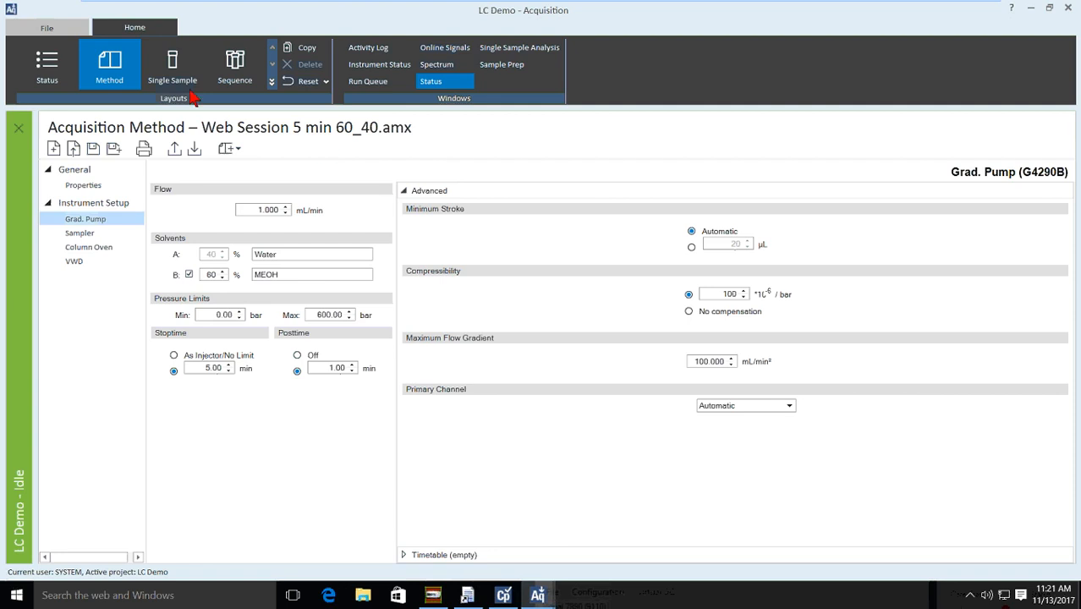
{"action": "left_click", "coordinate": [50, 67]}
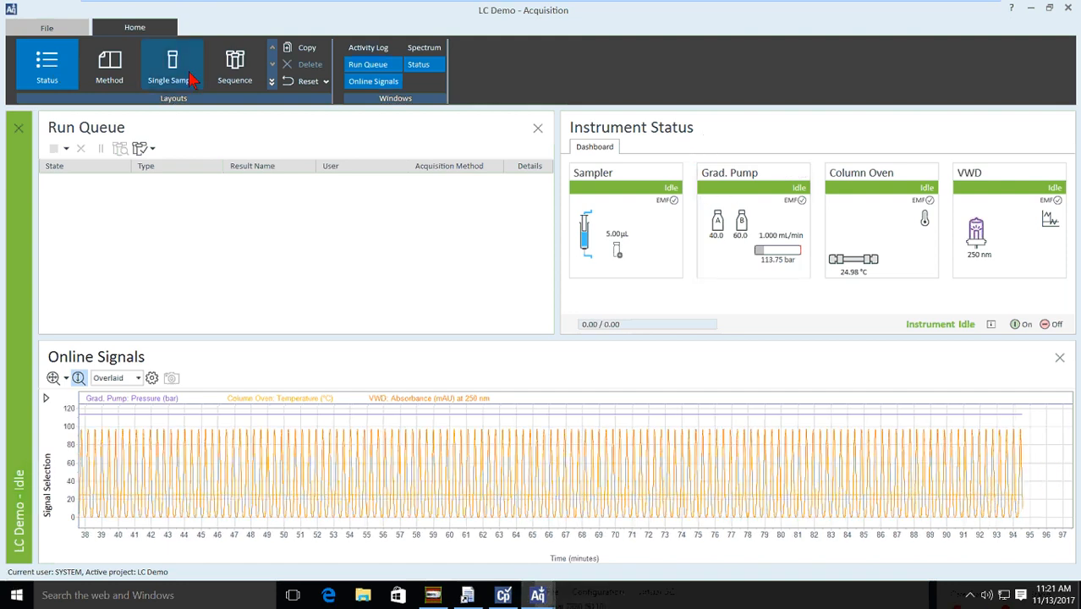
Name the sample "Websession_11_13_2017" in a single sample analysis and check the available acquisition methods.
{"action": "left_click", "coordinate": [173, 69]}
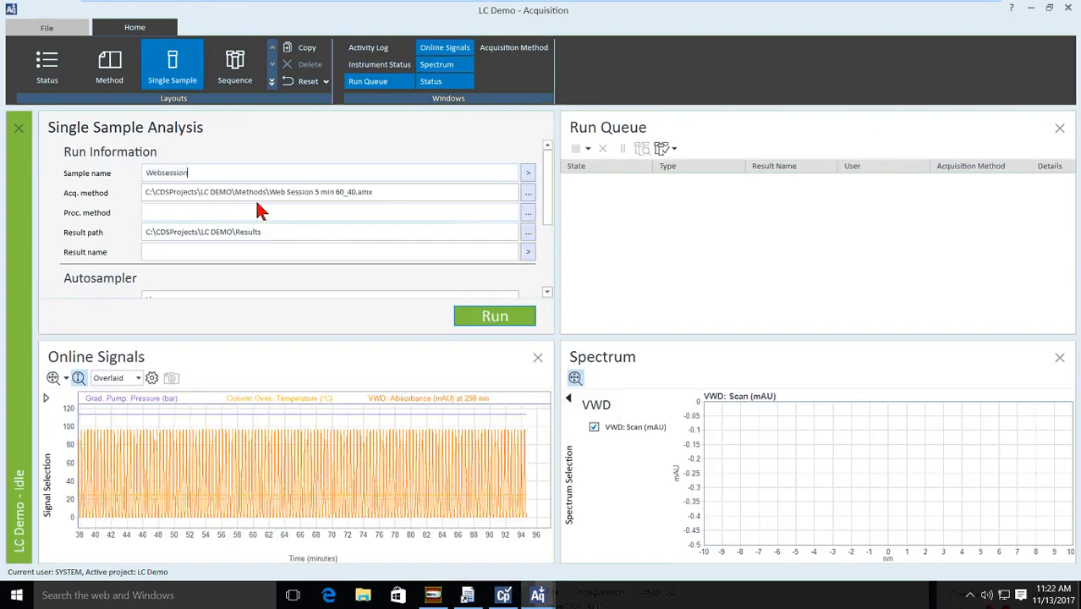
{"action": "type", "text": "_11"}
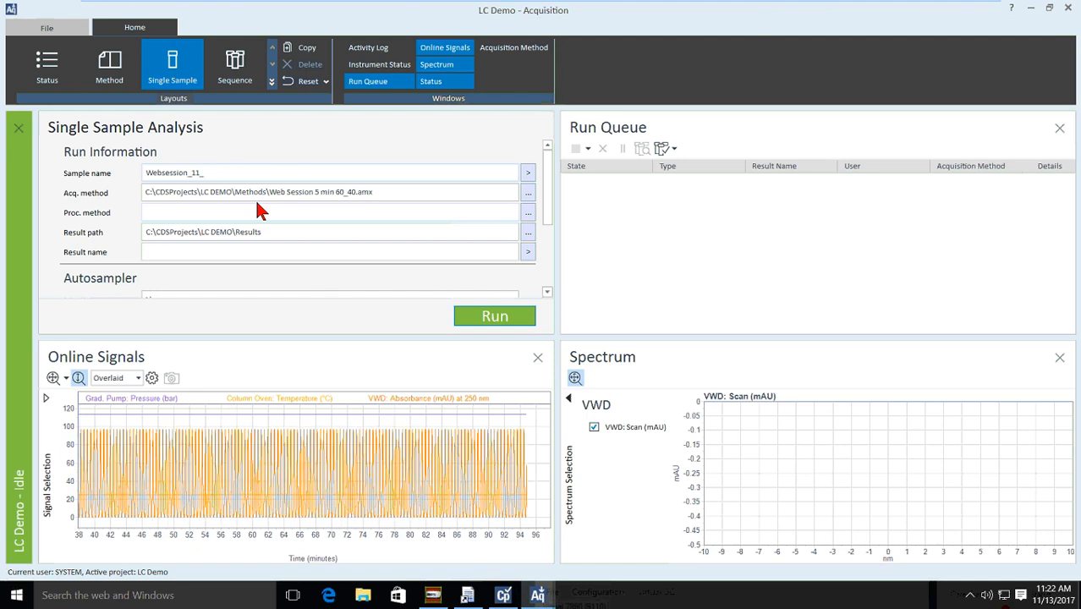
{"action": "type", "text": "_"}
{"action": "type", "text": "13"}
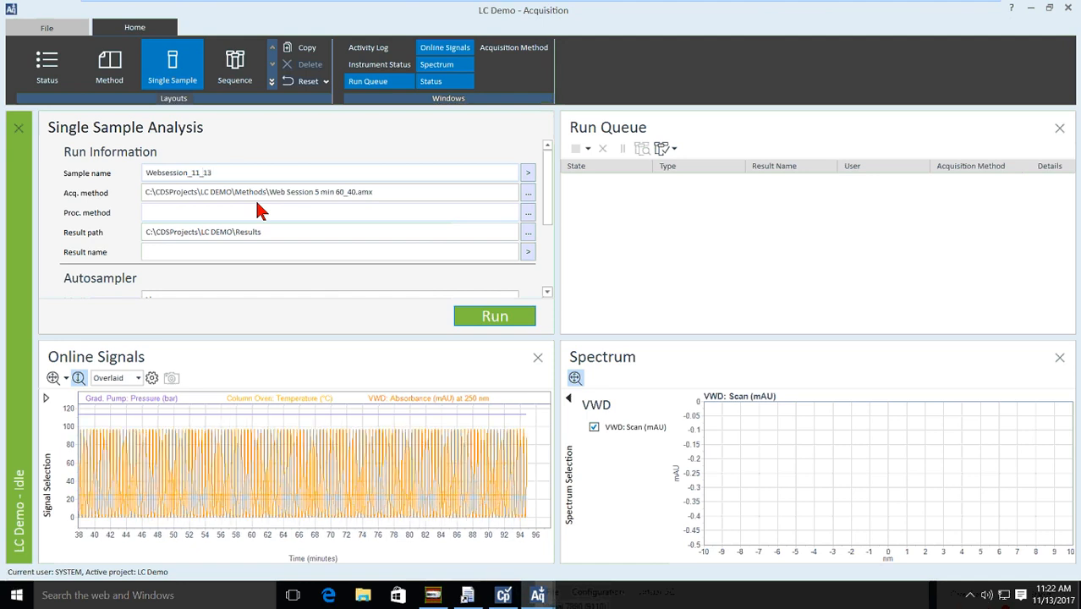
{"action": "type", "text": "_2017"}
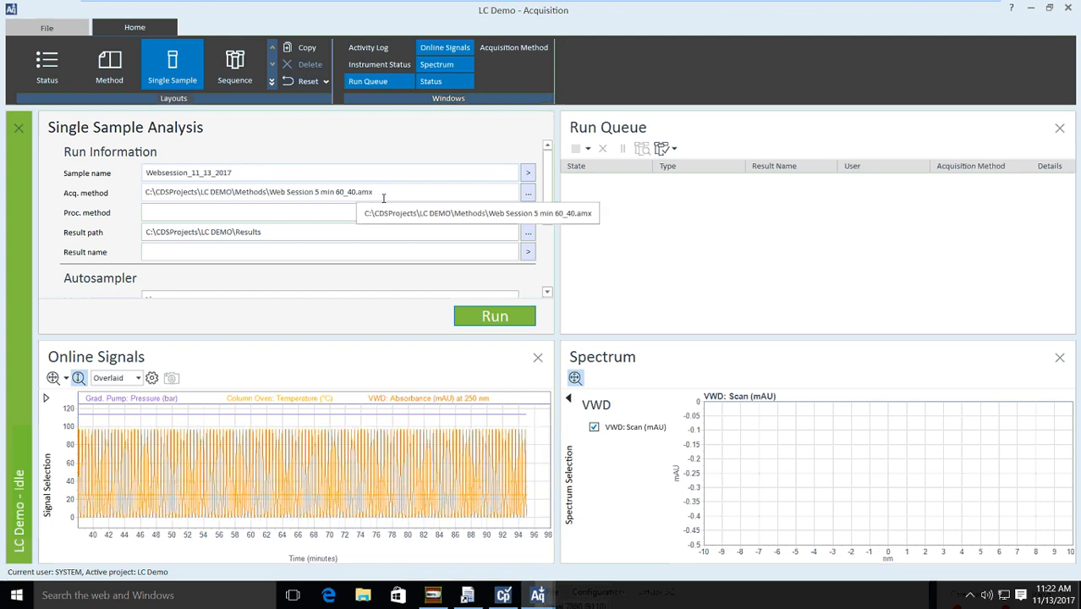
{"action": "left_click", "coordinate": [528, 195]}
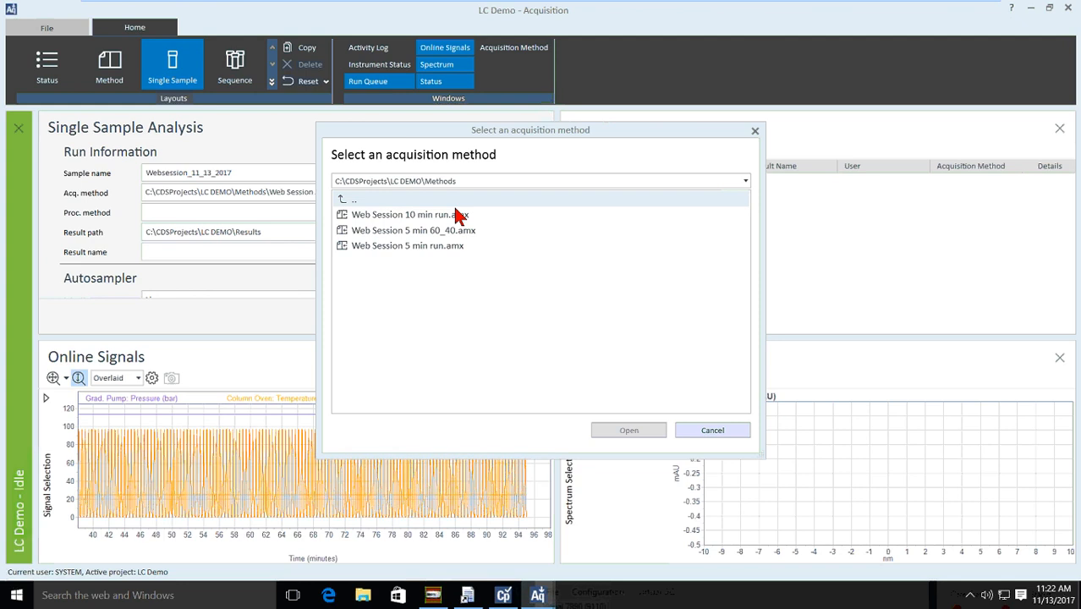
{"action": "left_click", "coordinate": [703, 430]}
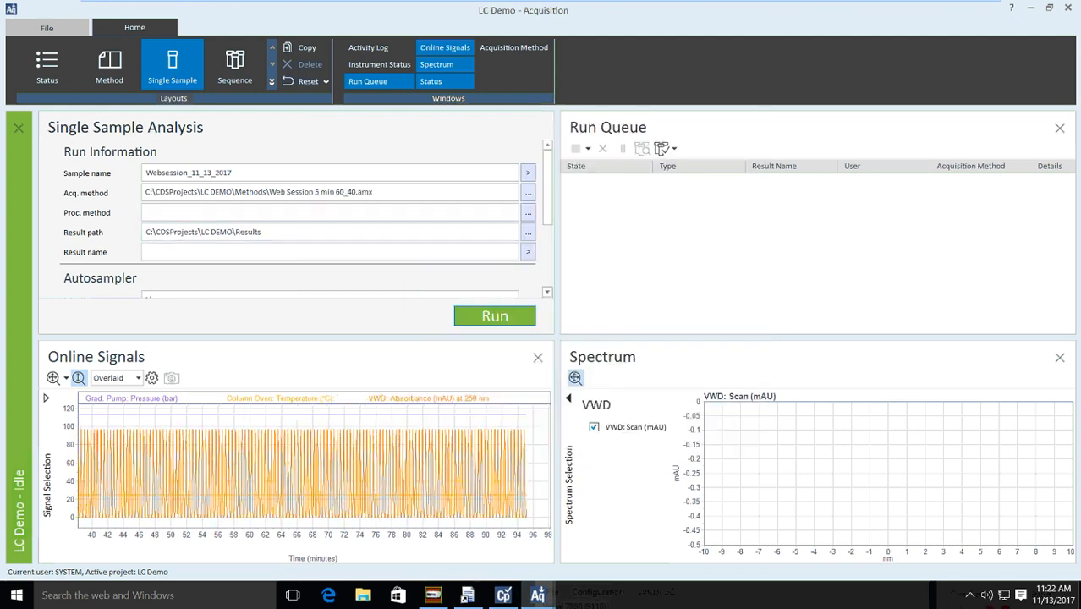
Build the result name from the instrument name, username and short local date & time tokens, <I><U><DS>.
{"action": "left_click_drag", "start_coordinate": [547, 198], "coordinate": [550, 213]}
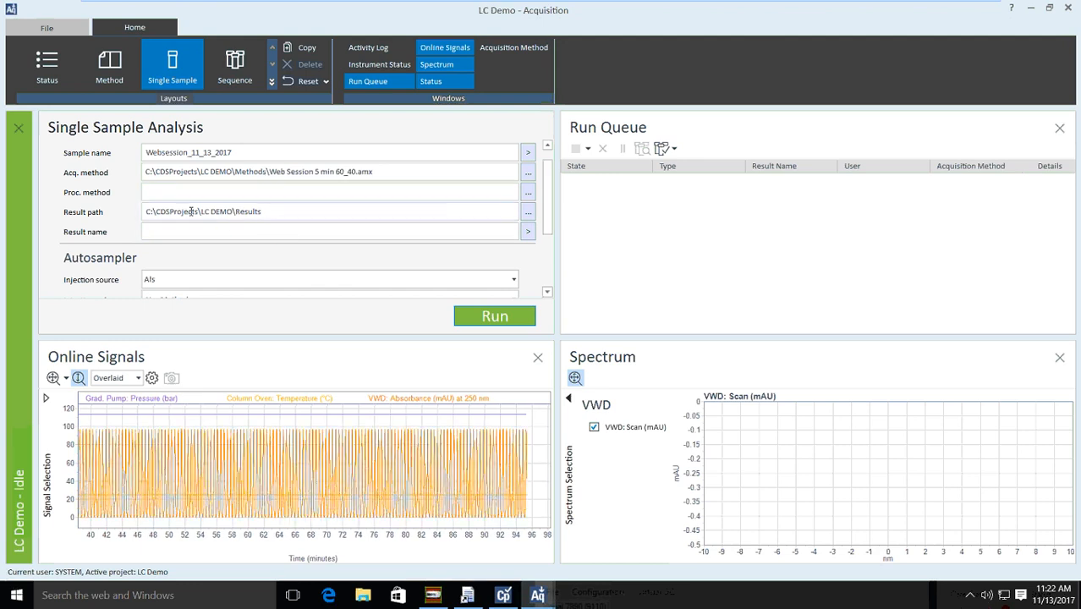
{"action": "left_click", "coordinate": [529, 232]}
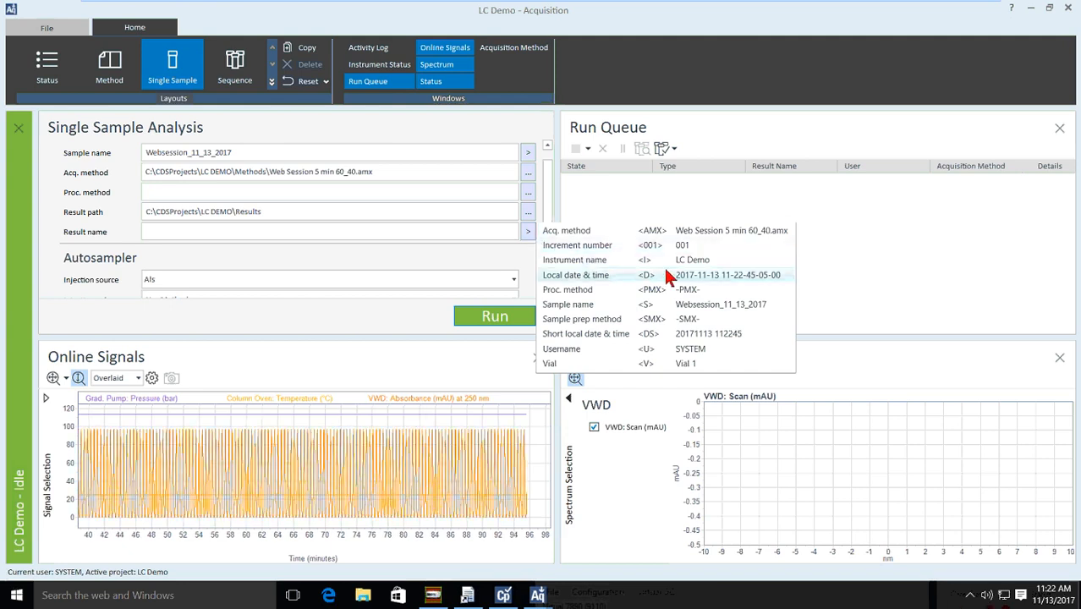
{"action": "left_click", "coordinate": [626, 260]}
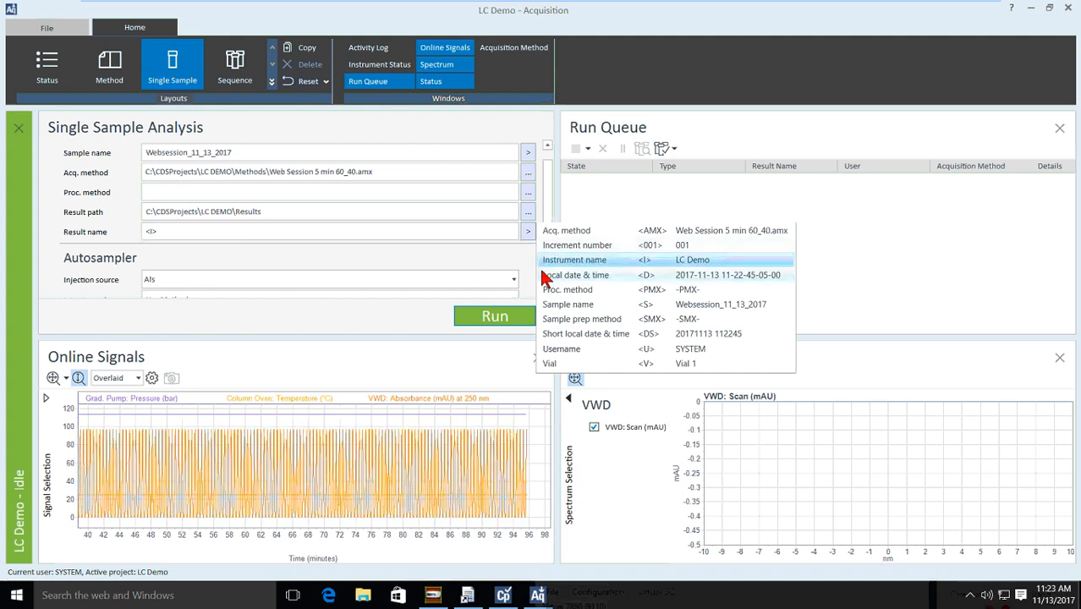
{"action": "left_click", "coordinate": [602, 349]}
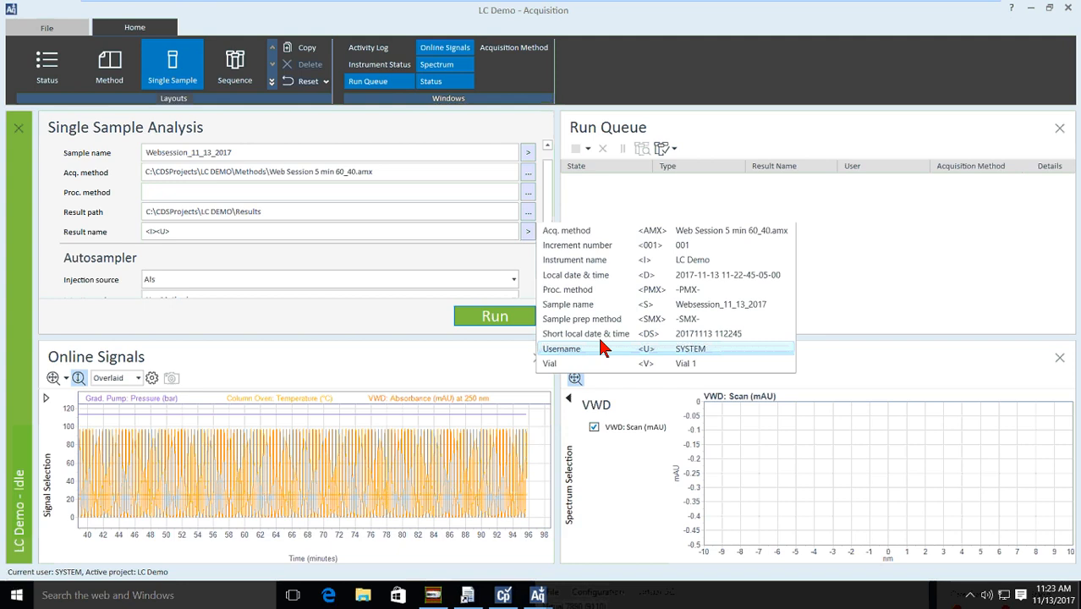
{"action": "left_click", "coordinate": [608, 333]}
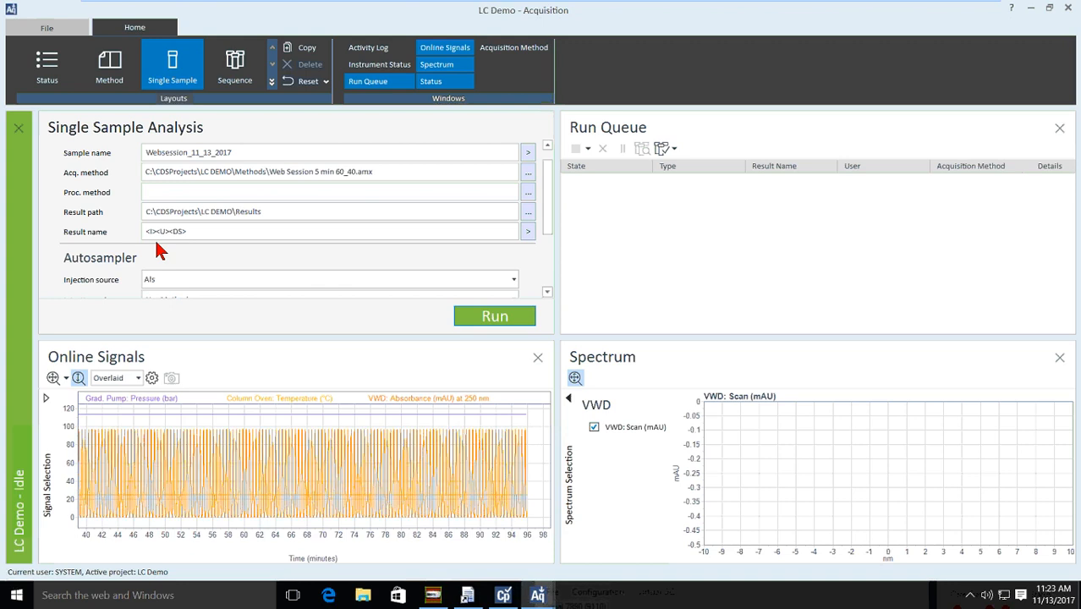
Start the single sample run on LC Demo with the result name <I><U><DS>.
{"action": "mouse_move", "coordinate": [175, 231]}
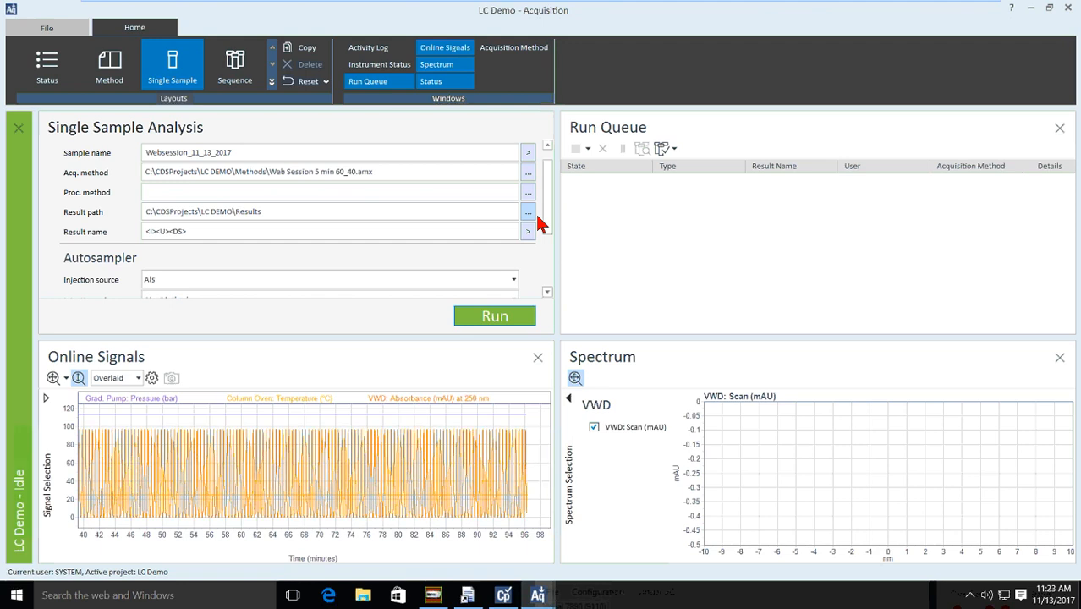
{"action": "scroll", "coordinate": [538, 220], "scroll_direction": "up", "scroll_amount": 1}
{"action": "left_click", "coordinate": [495, 316]}
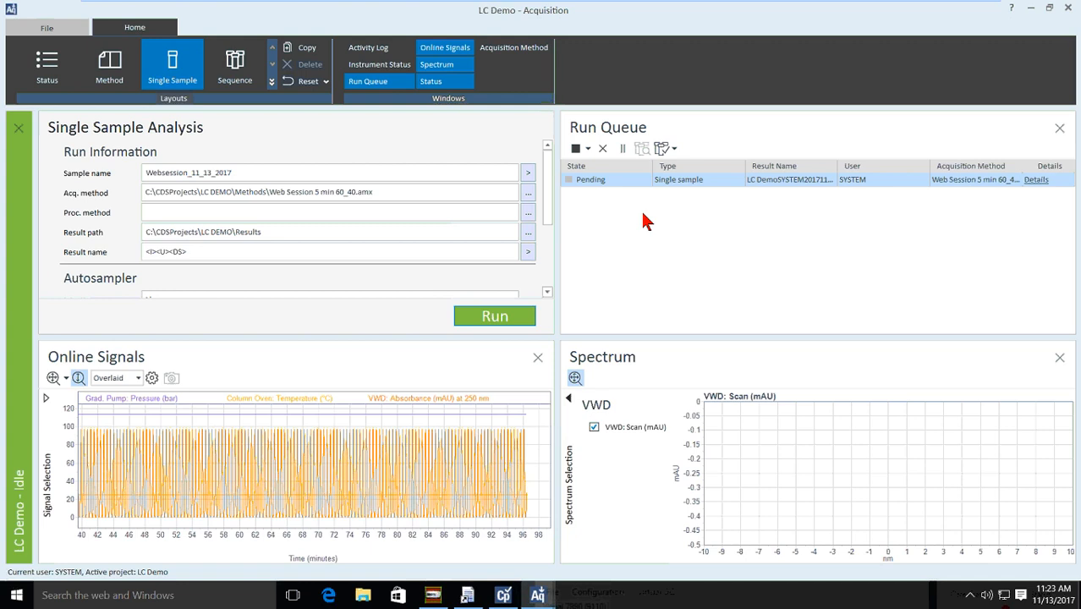
Switch to the GC Demo instrument and set the initial oven hold time in its acquisition method to 3 min.
{"action": "mouse_move", "coordinate": [542, 595]}
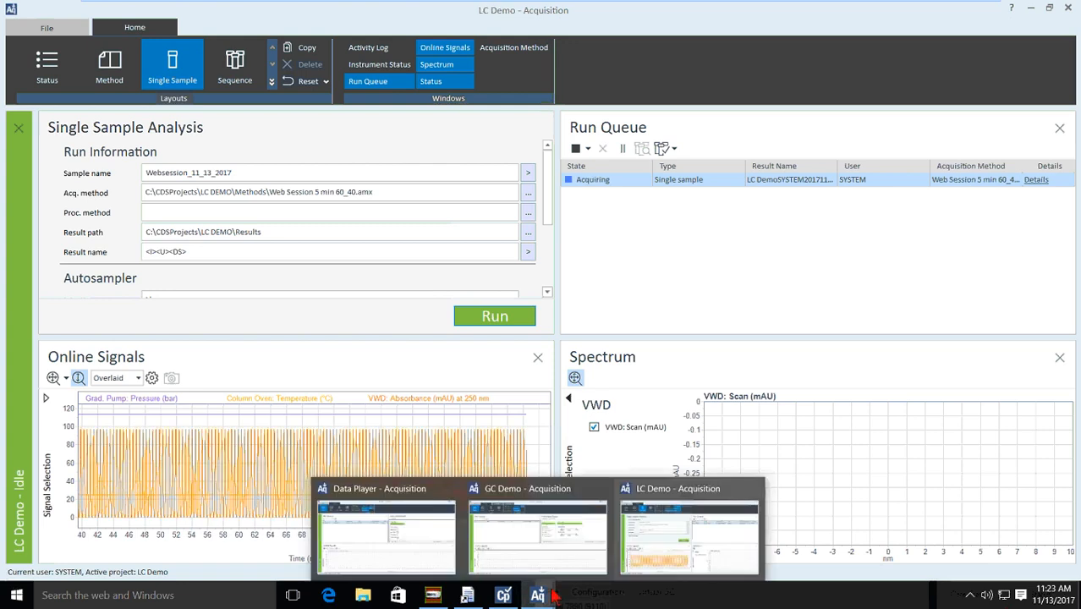
{"action": "left_click", "coordinate": [526, 550]}
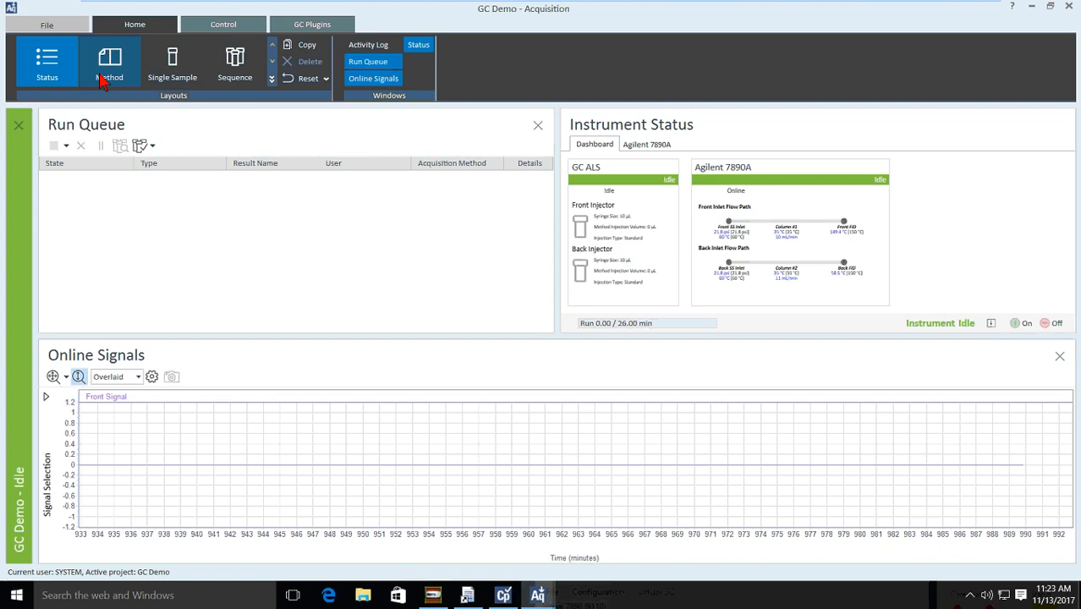
{"action": "left_click", "coordinate": [102, 78]}
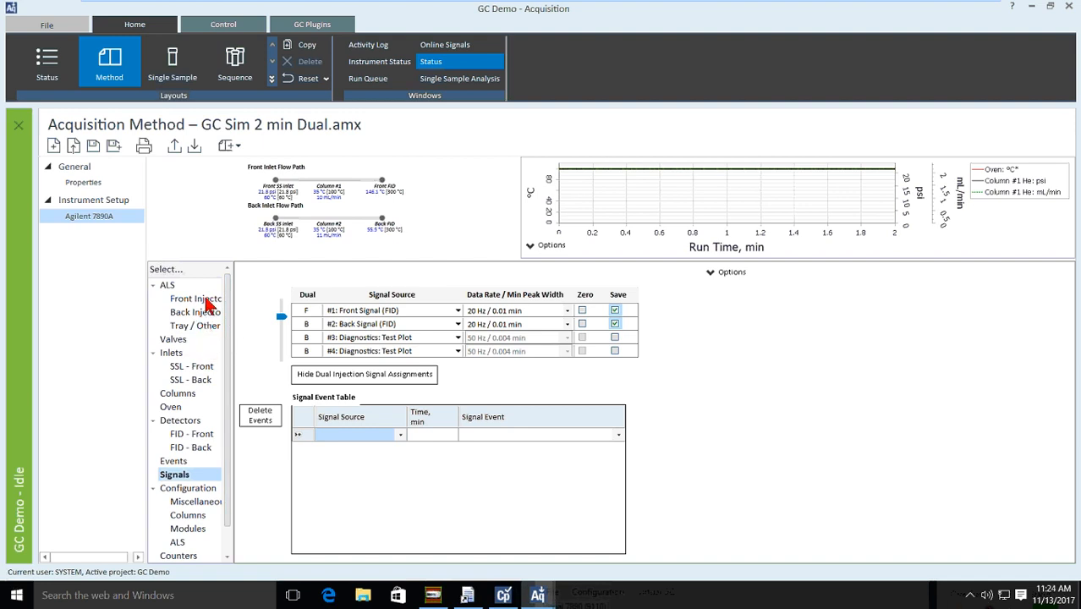
{"action": "mouse_move", "coordinate": [258, 192]}
{"action": "left_click", "coordinate": [172, 409]}
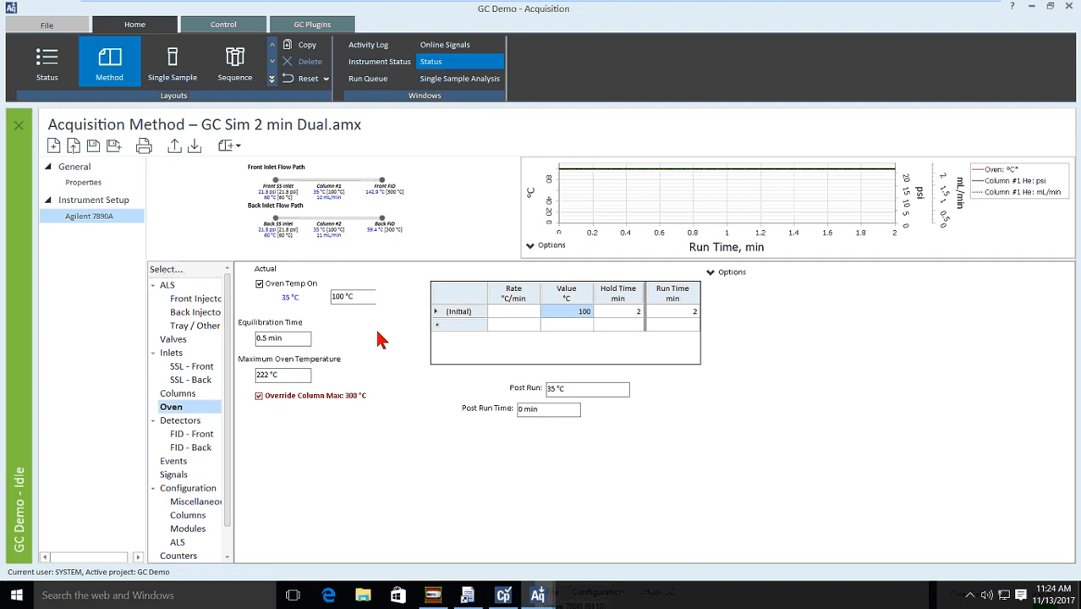
{"action": "left_click", "coordinate": [618, 313]}
{"action": "type", "text": "3"}
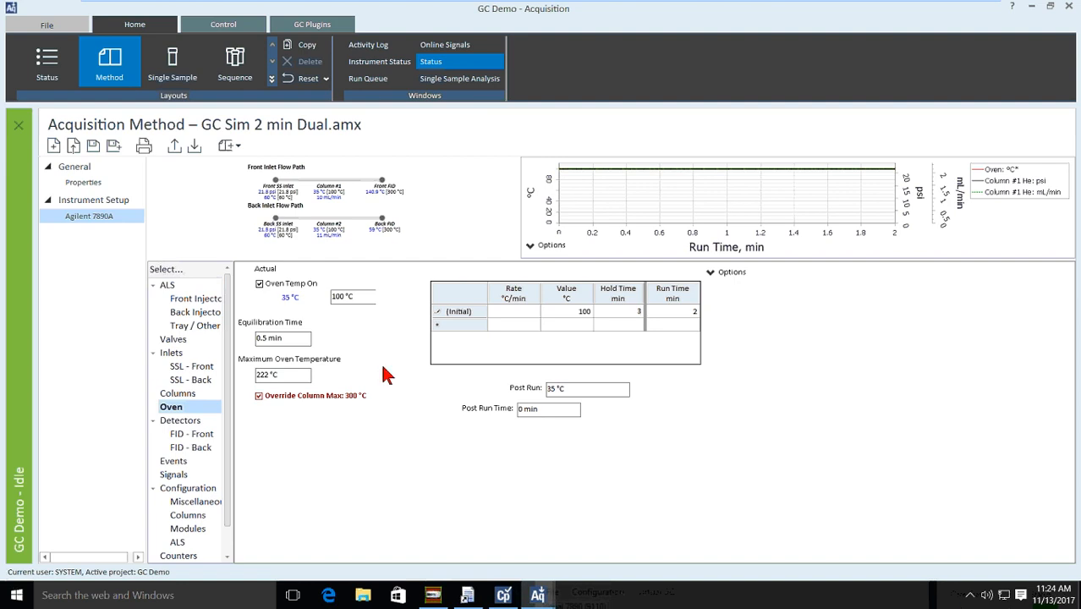
{"action": "key", "text": "BackSpace"}
Show the front FID settings and save the modified GC method as "GC Sim 3 min Dual.amx".
{"action": "left_click", "coordinate": [211, 433]}
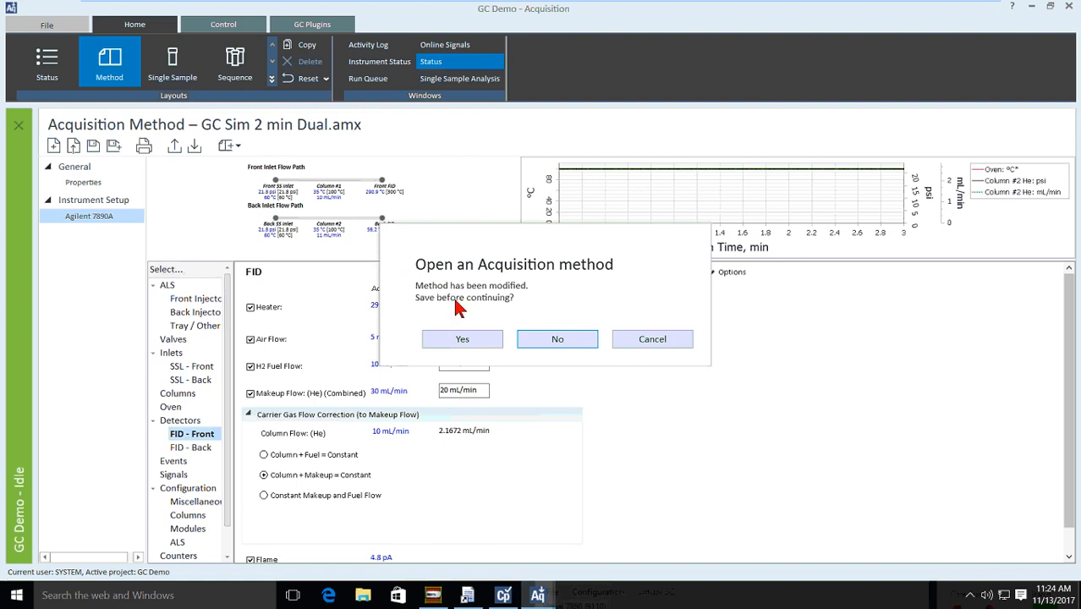
{"action": "left_click", "coordinate": [462, 339]}
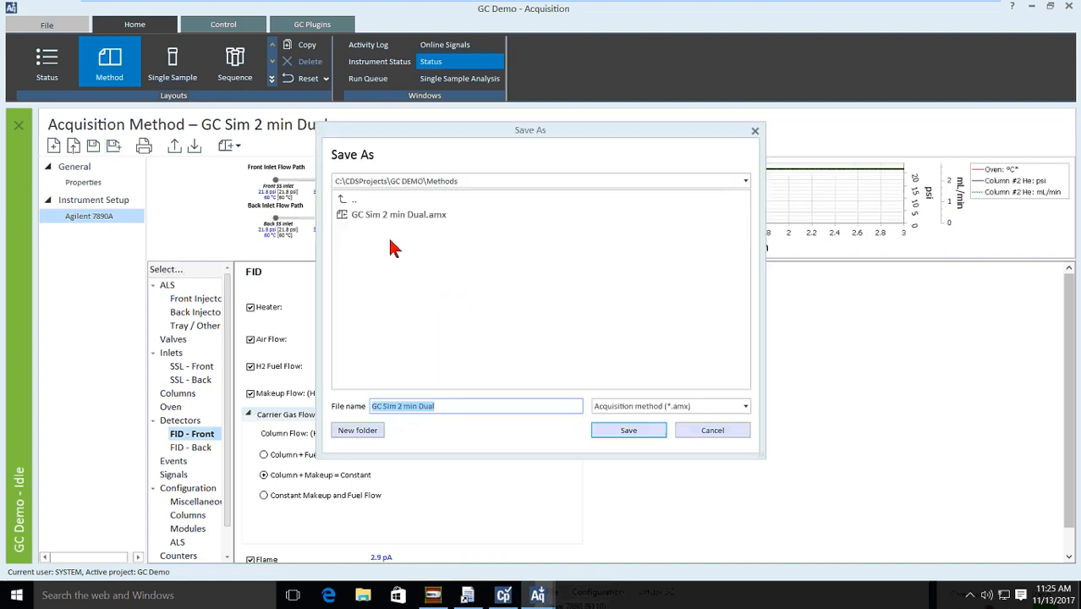
{"action": "left_click", "coordinate": [374, 217]}
{"action": "left_click", "coordinate": [403, 407]}
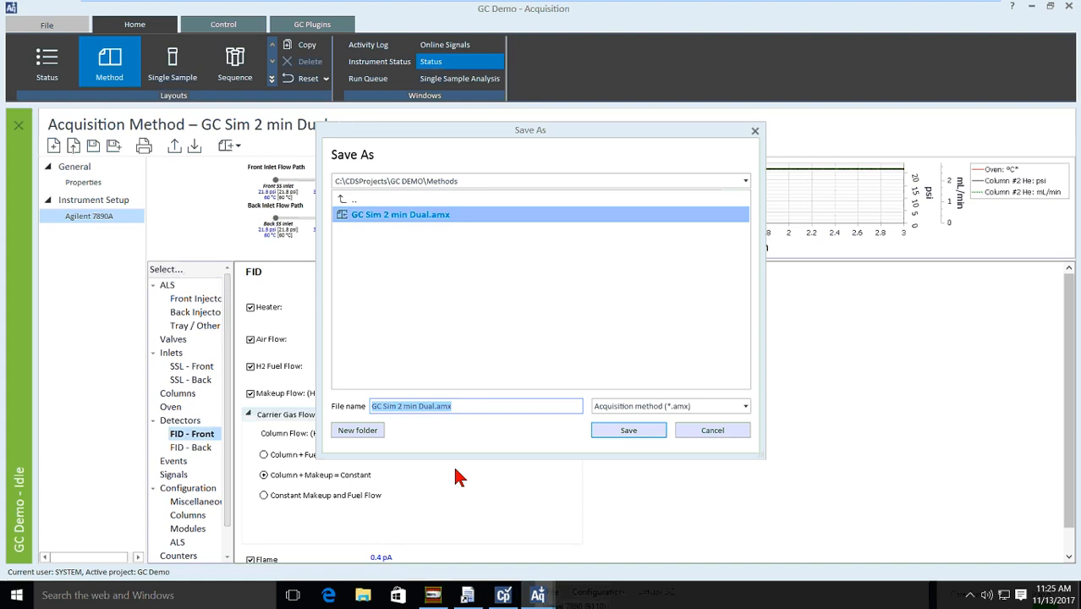
{"action": "left_click", "coordinate": [402, 406]}
{"action": "key", "text": "BackSpace"}
{"action": "type", "text": "3"}
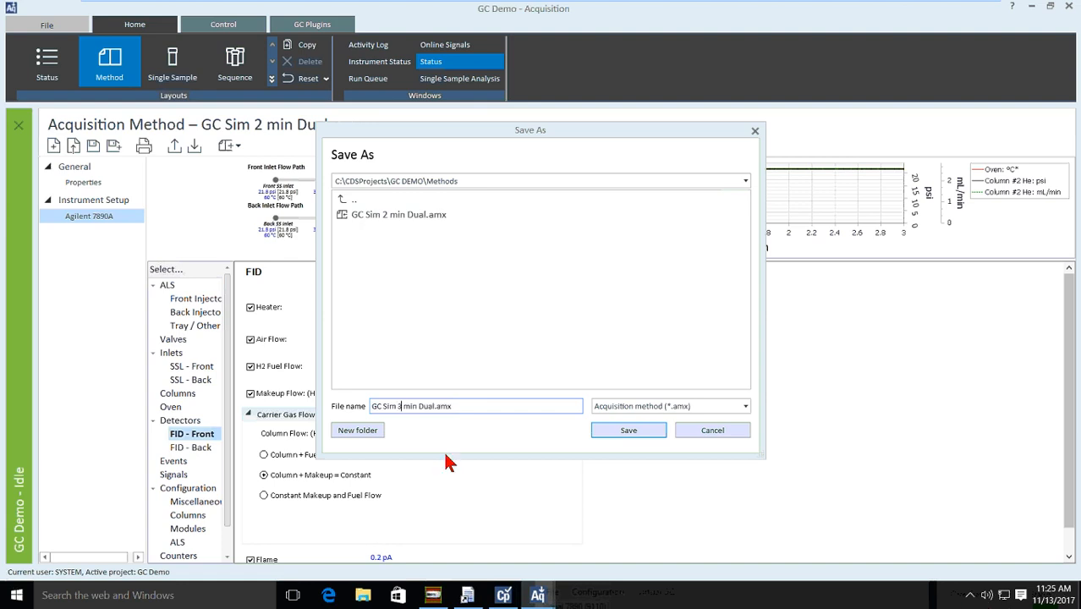
{"action": "left_click", "coordinate": [628, 430]}
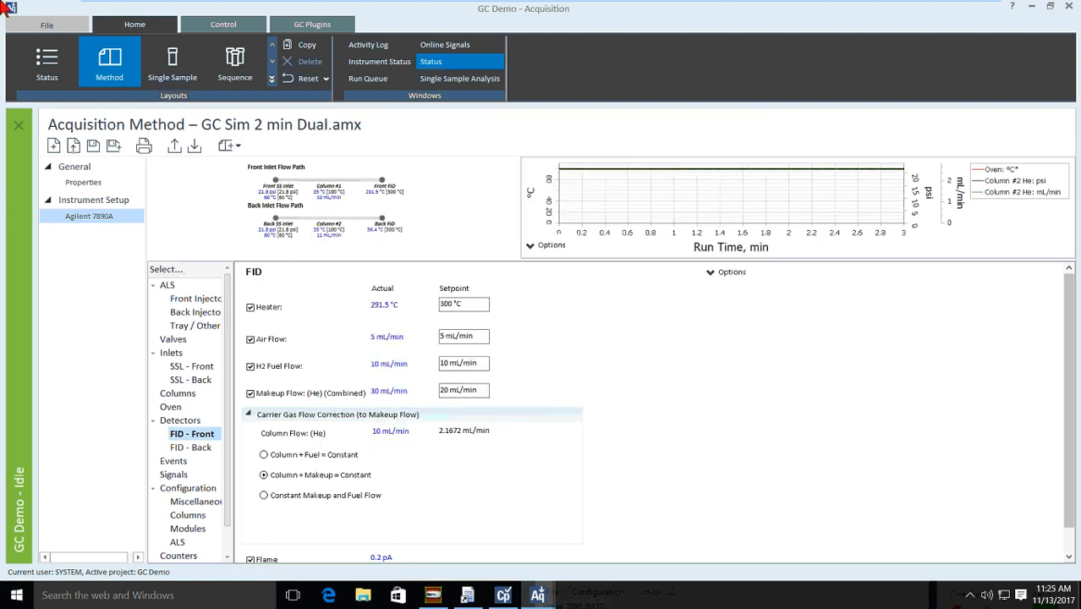
Set up a single sample analysis on GC Demo named "Web_2_min_run" and start the run.
{"action": "left_click", "coordinate": [172, 63]}
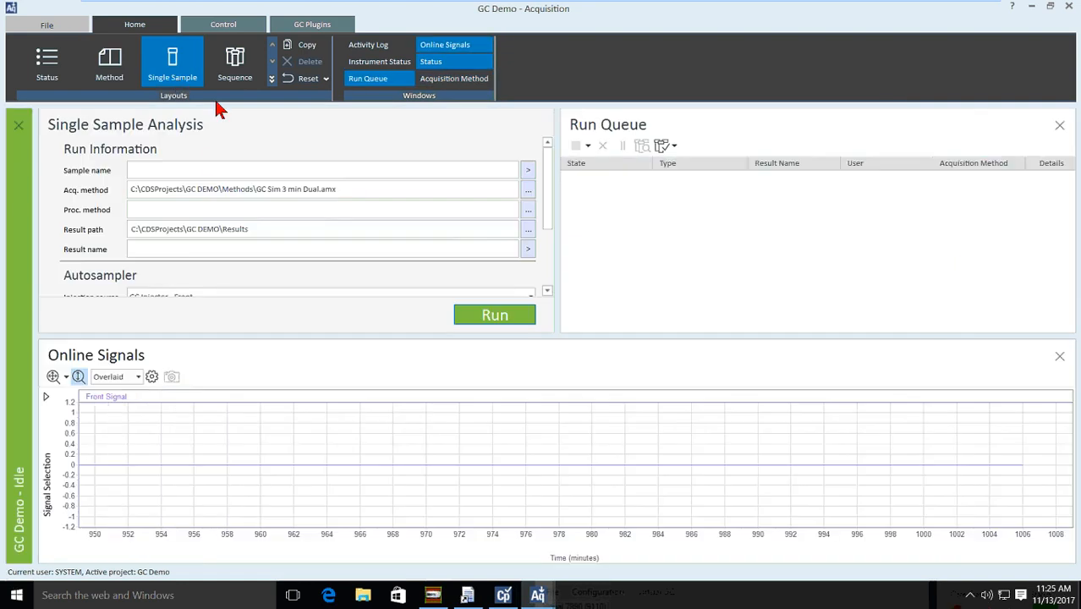
{"action": "left_click", "coordinate": [207, 167]}
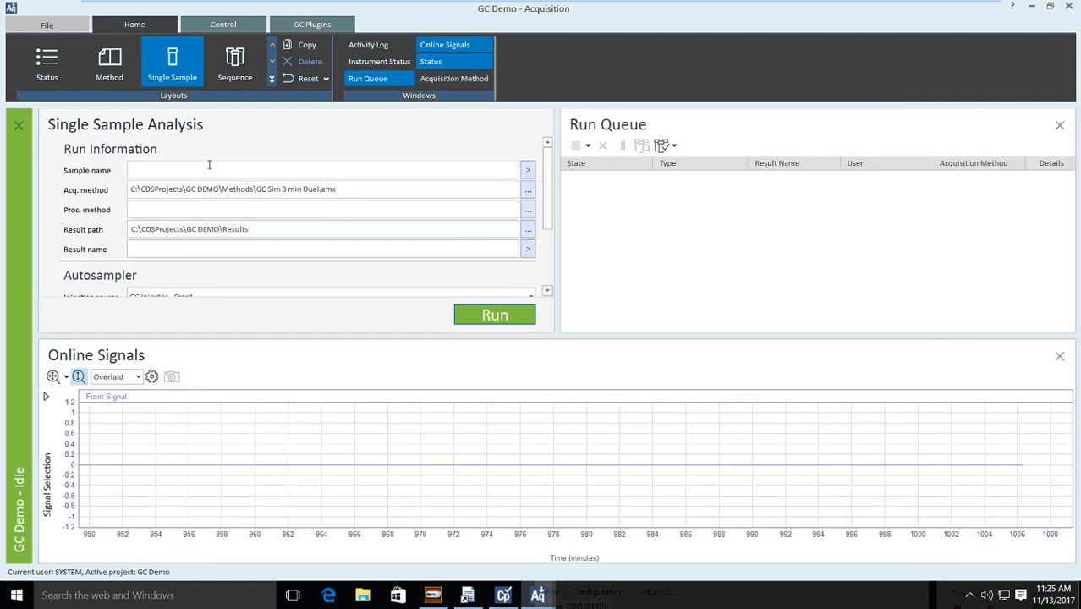
{"action": "type", "text": "Web_2_min"}
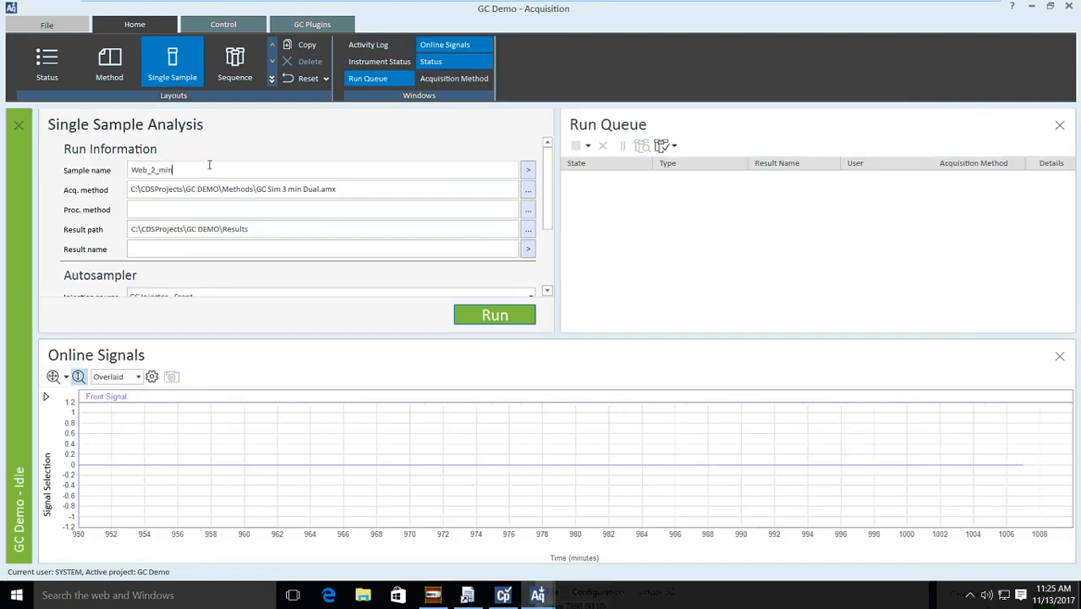
{"action": "type", "text": "_run"}
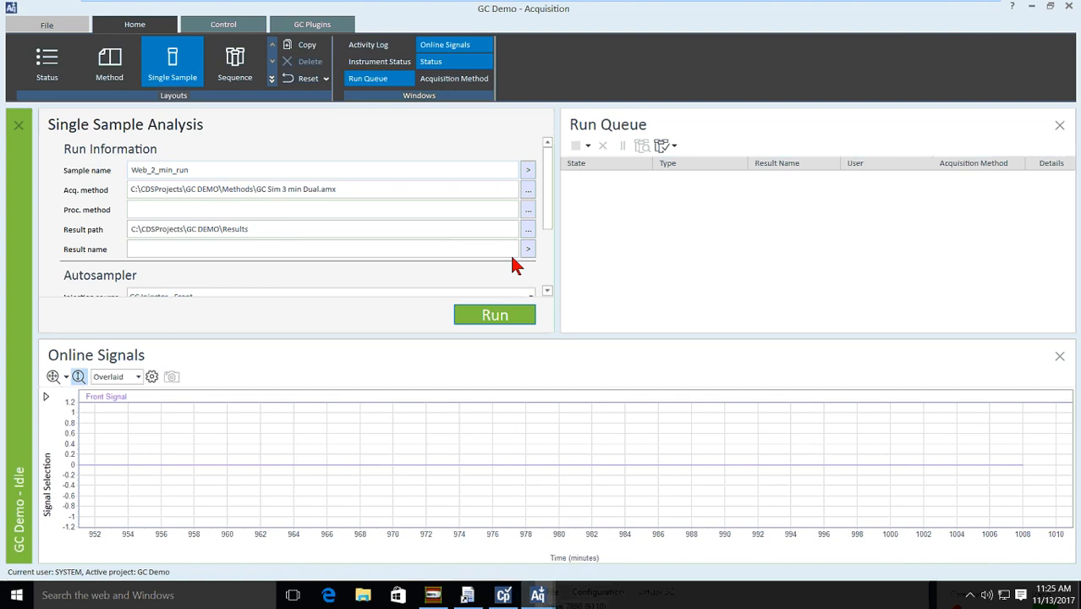
{"action": "mouse_move", "coordinate": [503, 252]}
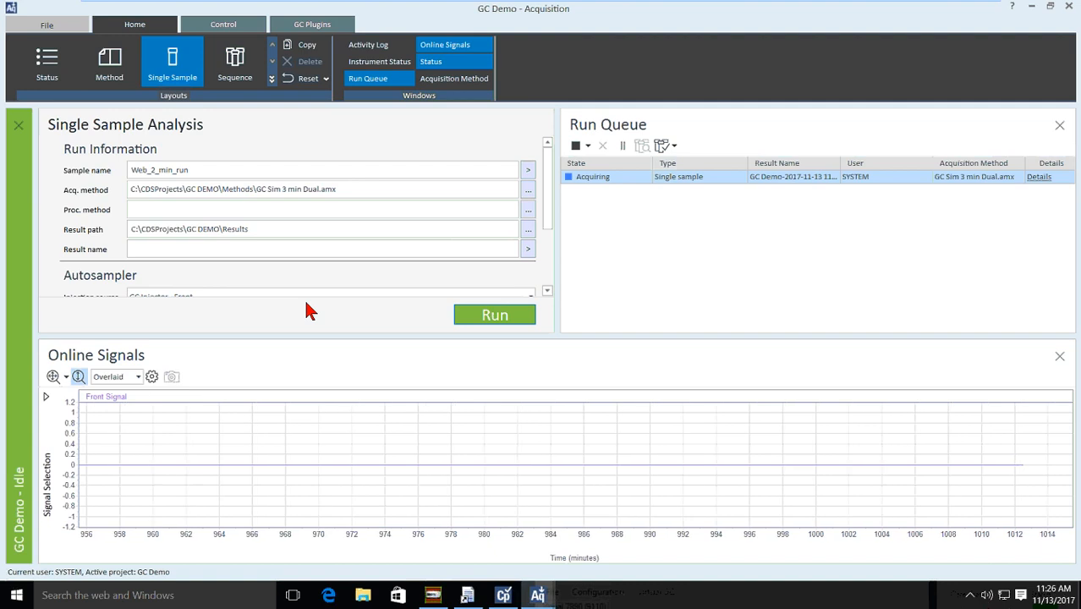
Switch to LC Demo and take a snapshot of the running acquisition's online signals.
{"action": "mouse_move", "coordinate": [537, 594]}
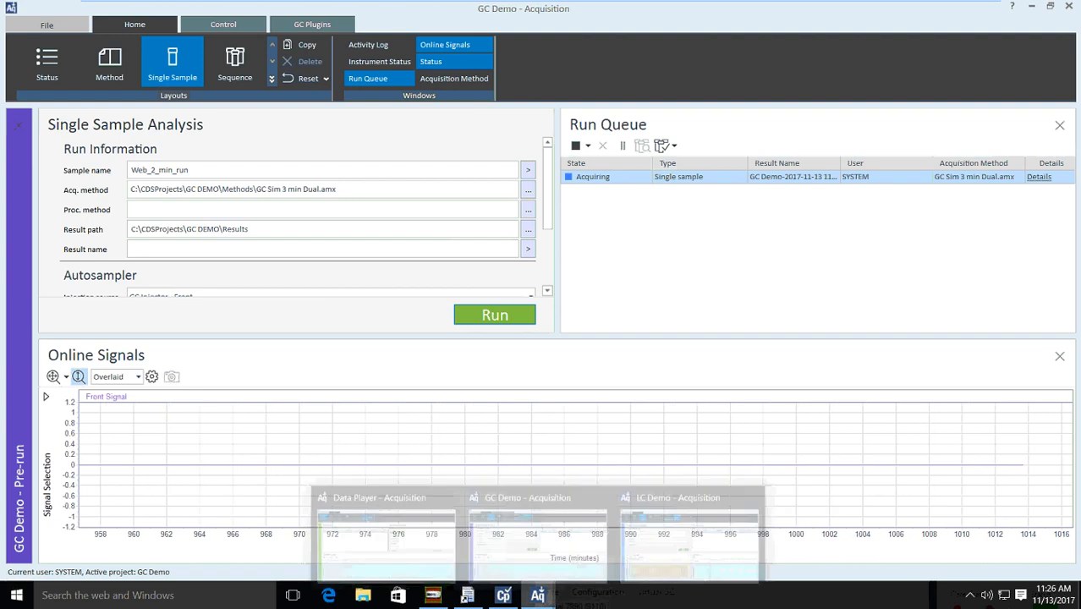
{"action": "left_click", "coordinate": [641, 558]}
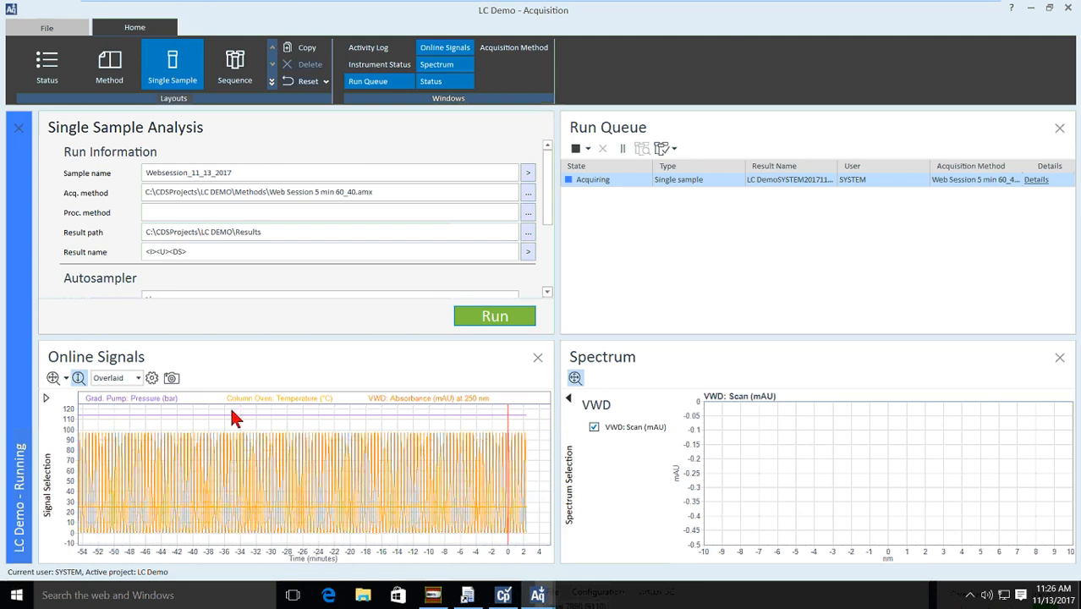
{"action": "left_click", "coordinate": [172, 379]}
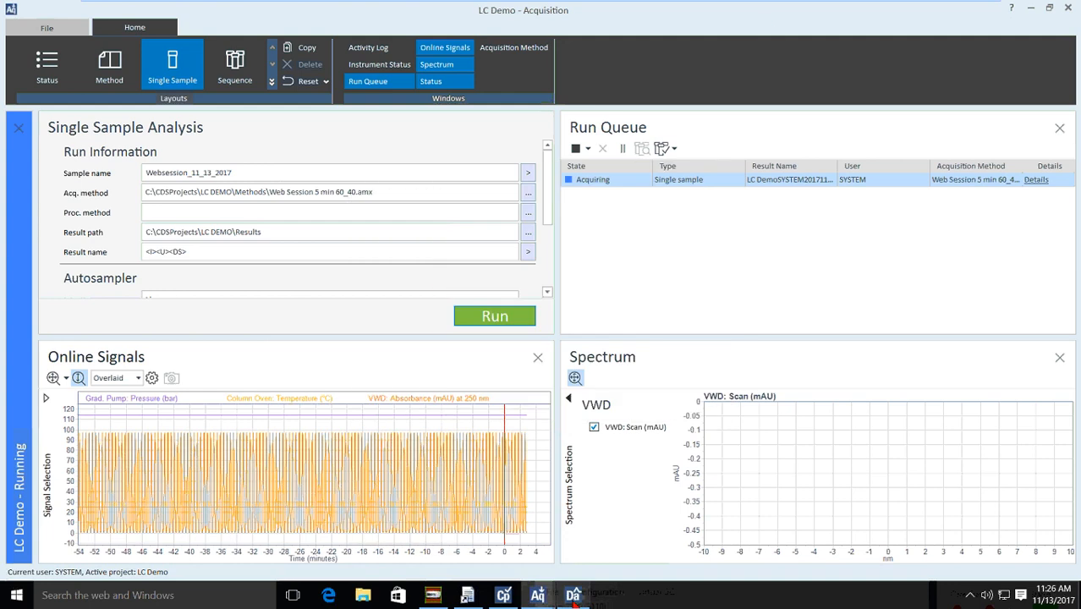
Switch to the Data Player instrument and load a sequence from the Workflow_11_11_2017.rslt result set, discarding the untitled sequence.
{"action": "left_click", "coordinate": [505, 595]}
{"action": "mouse_move", "coordinate": [537, 595]}
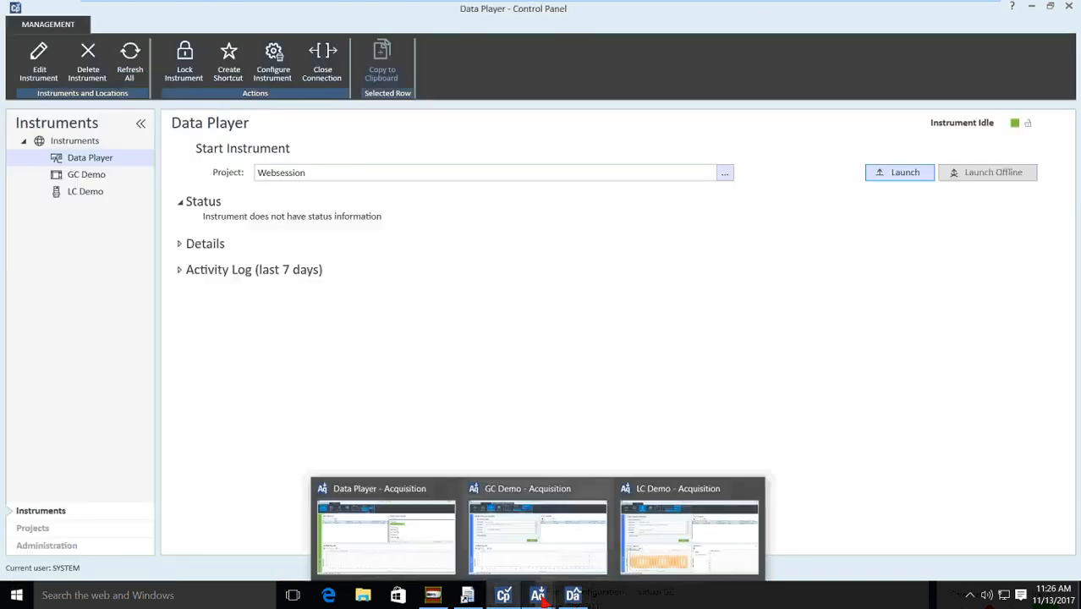
{"action": "left_click", "coordinate": [386, 538]}
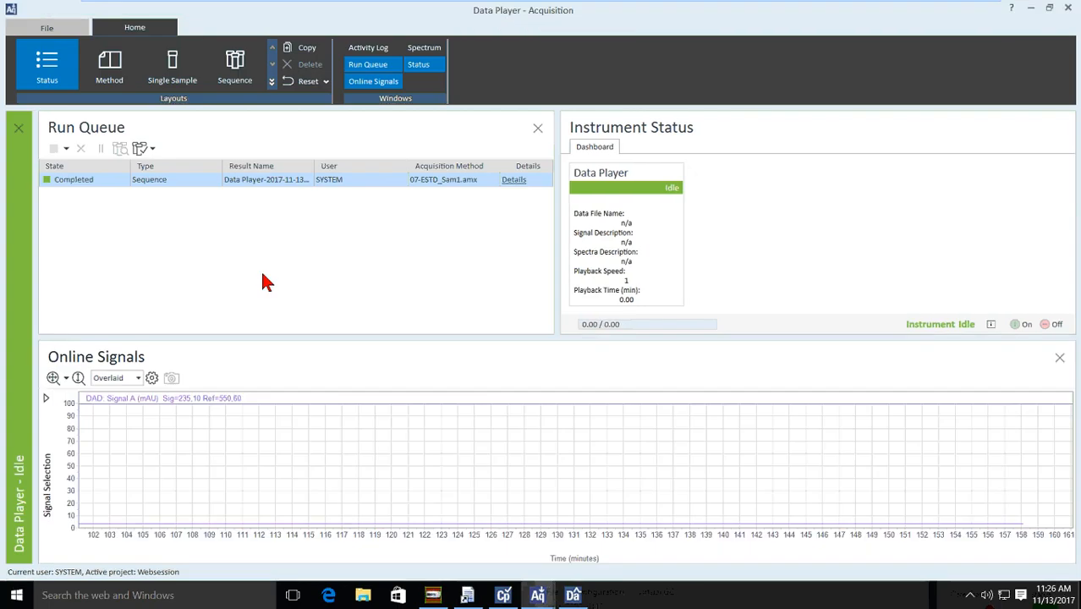
{"action": "left_click", "coordinate": [239, 78]}
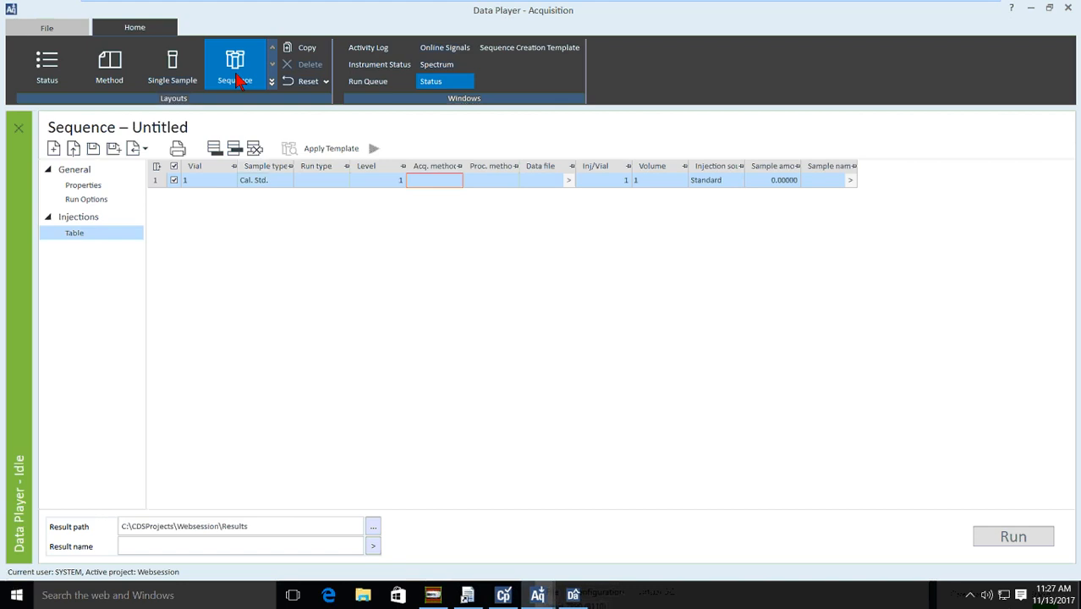
{"action": "left_click", "coordinate": [143, 149]}
{"action": "left_click", "coordinate": [186, 167]}
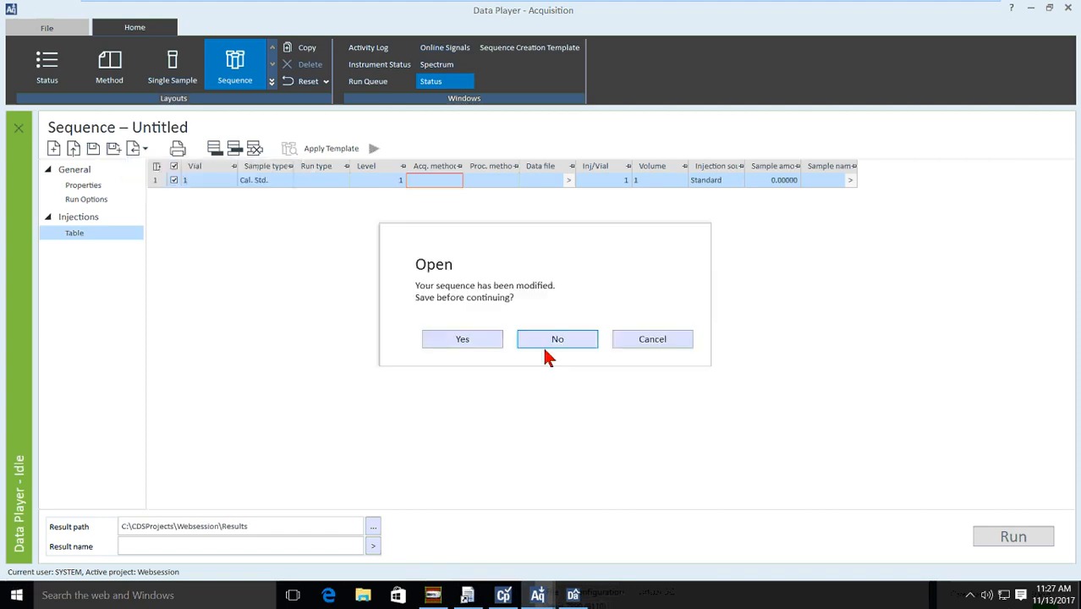
{"action": "left_click", "coordinate": [547, 350]}
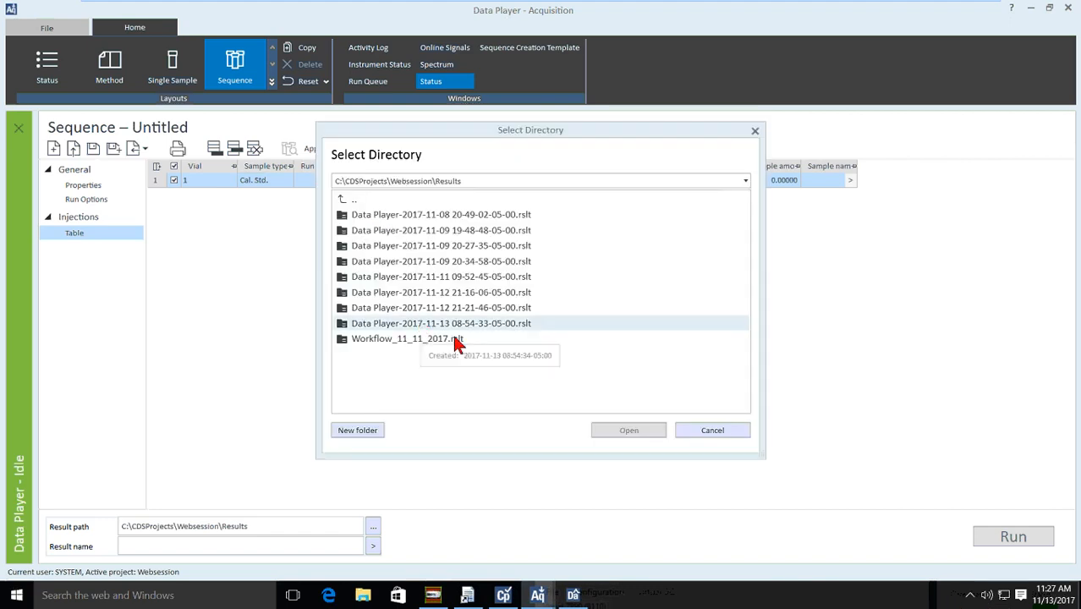
{"action": "double_click", "coordinate": [458, 337]}
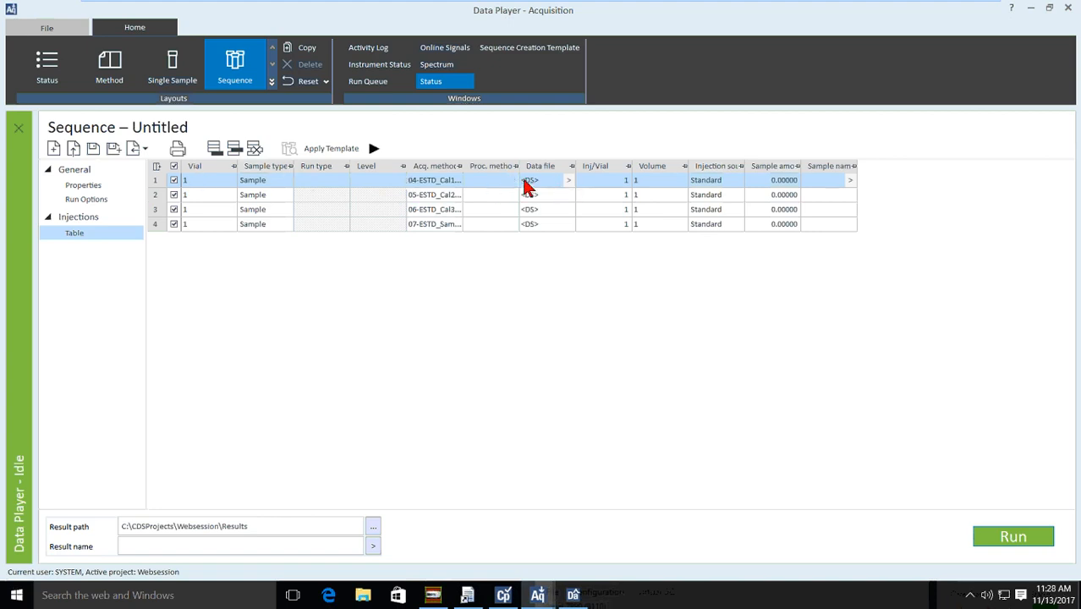
{"action": "left_click", "coordinate": [423, 182]}
Set the sequence's result name to "Webinar_<D>" using the local date & time token and run the sequence.
{"action": "mouse_move", "coordinate": [155, 547]}
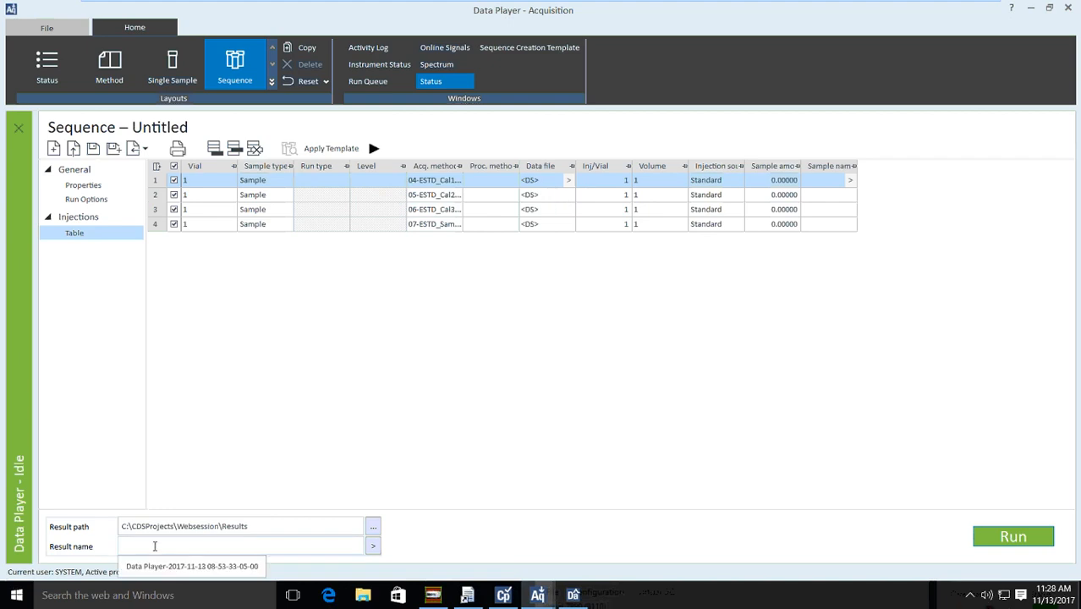
{"action": "left_click", "coordinate": [155, 546]}
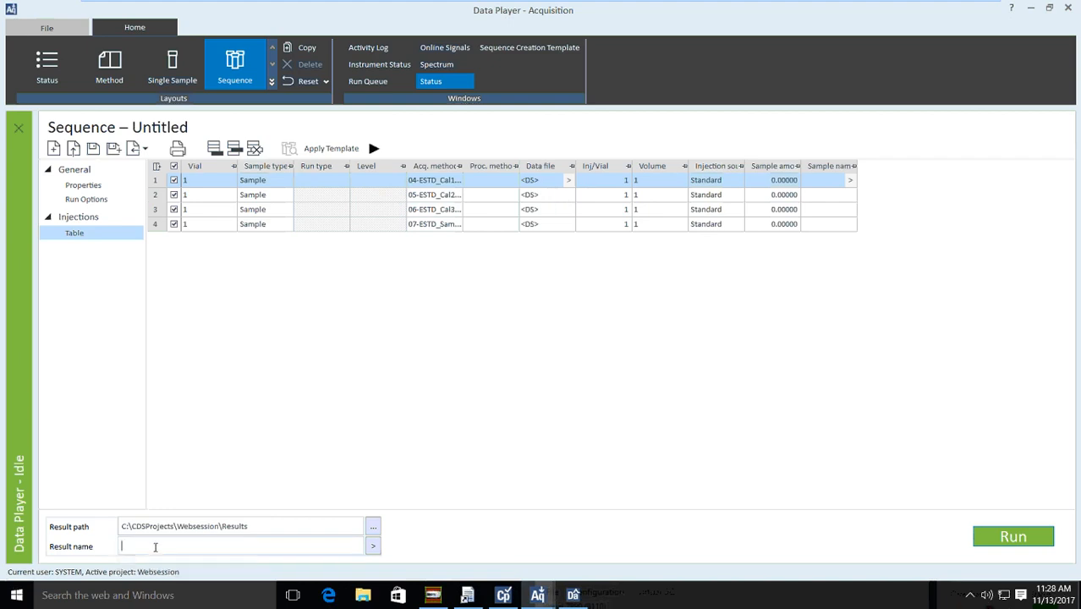
{"action": "type", "text": "Webinar_"}
{"action": "left_click", "coordinate": [372, 545]}
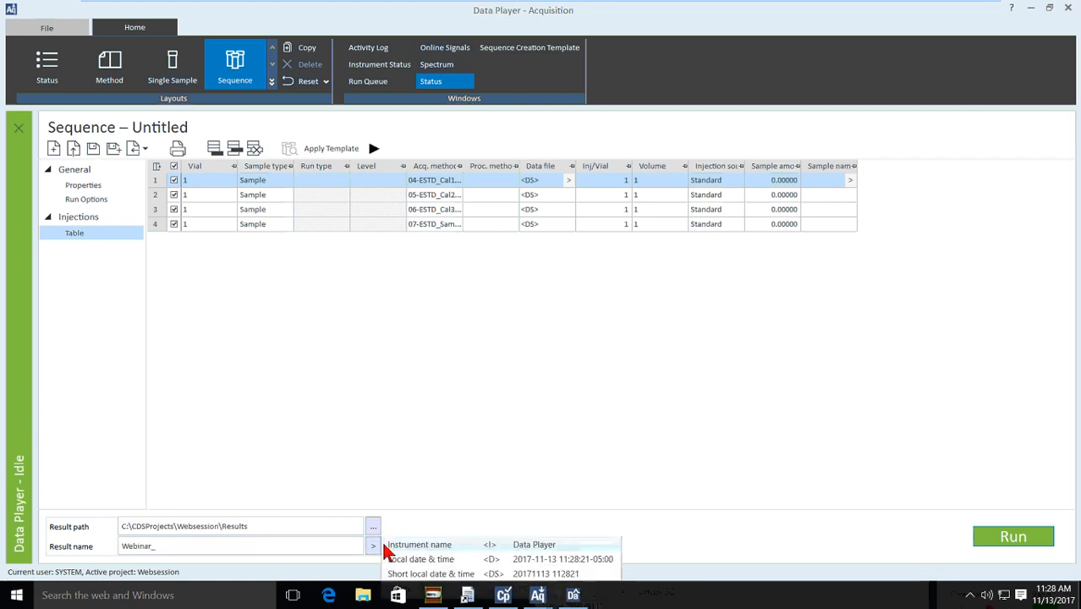
{"action": "left_click", "coordinate": [423, 559]}
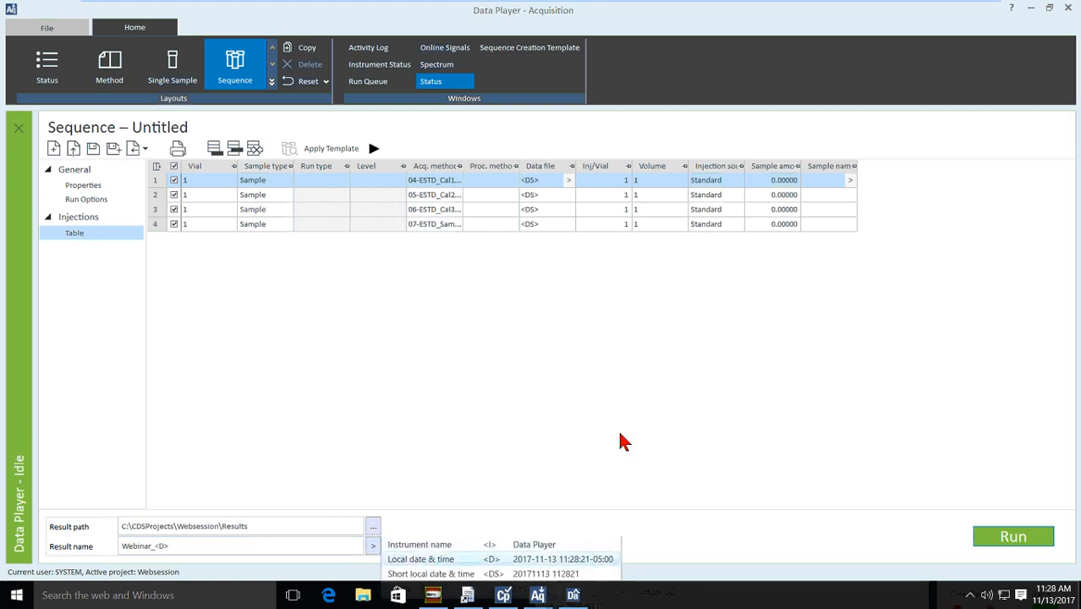
{"action": "left_click", "coordinate": [664, 508]}
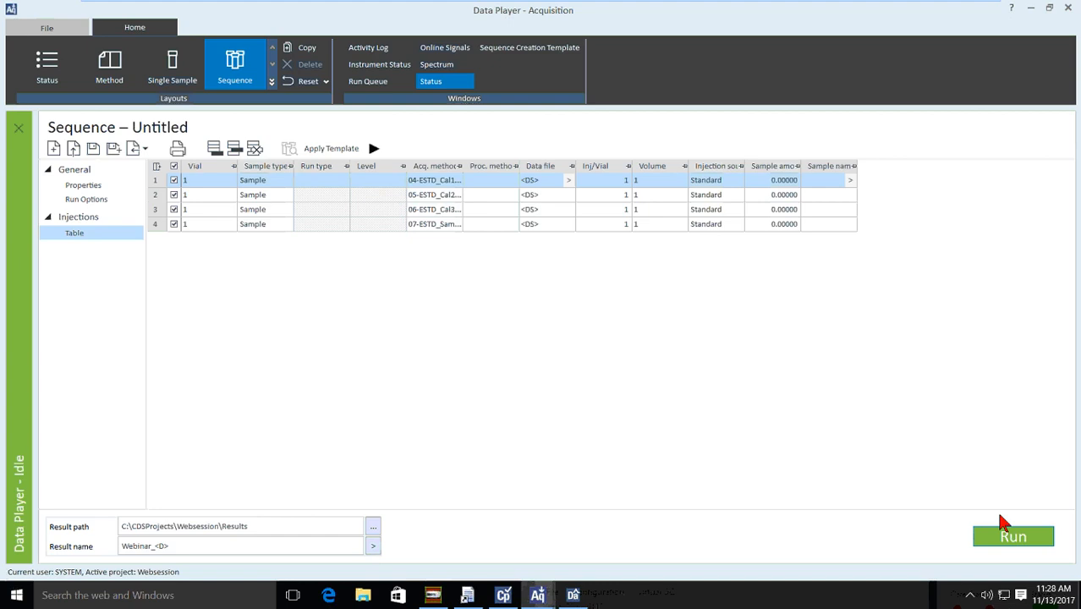
{"action": "left_click", "coordinate": [1005, 531]}
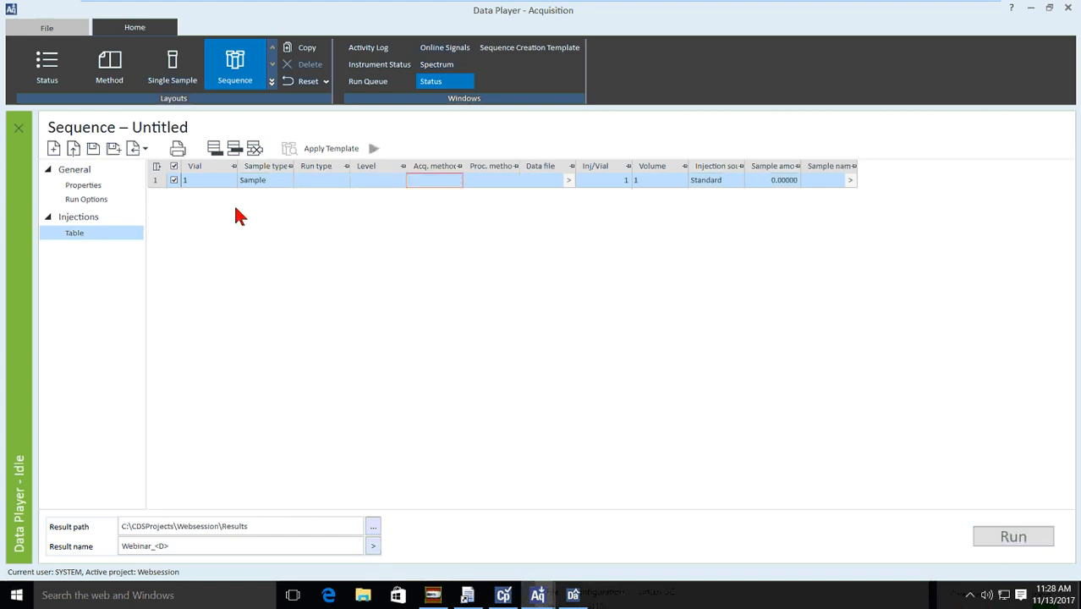
Check the Data Player run queue for the submitted sequence and return to the LC Demo acquisition.
{"action": "left_click", "coordinate": [47, 68]}
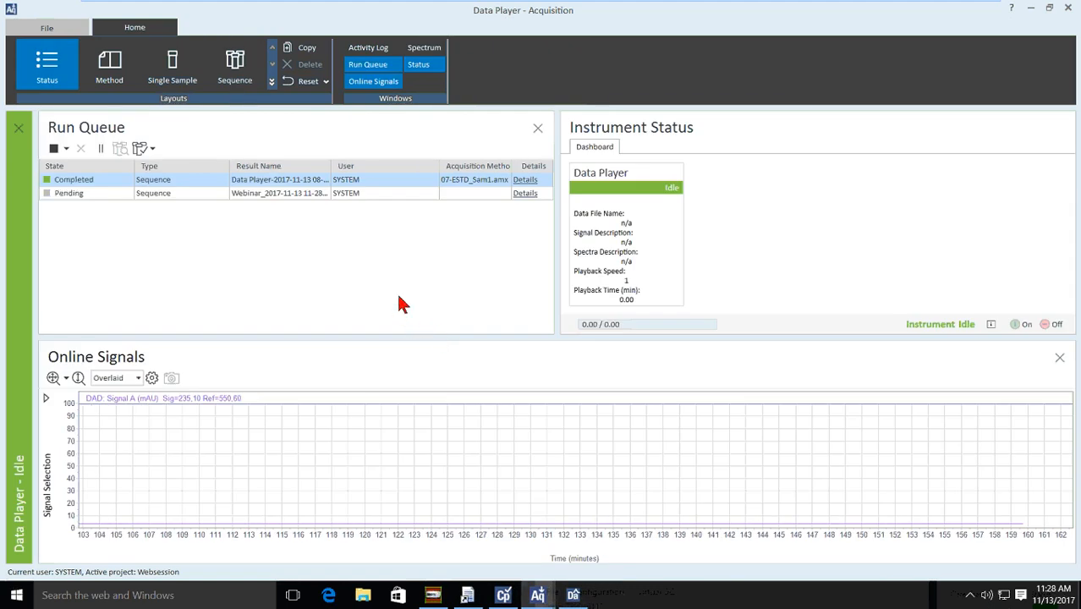
{"action": "left_click", "coordinate": [235, 67]}
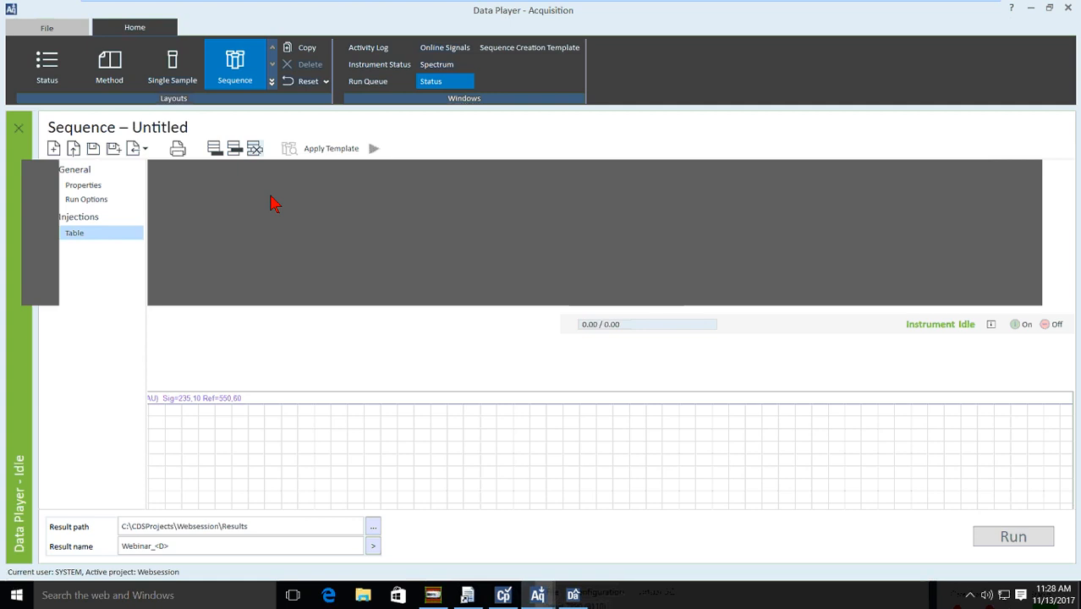
{"action": "mouse_move", "coordinate": [538, 600]}
{"action": "left_click", "coordinate": [660, 525]}
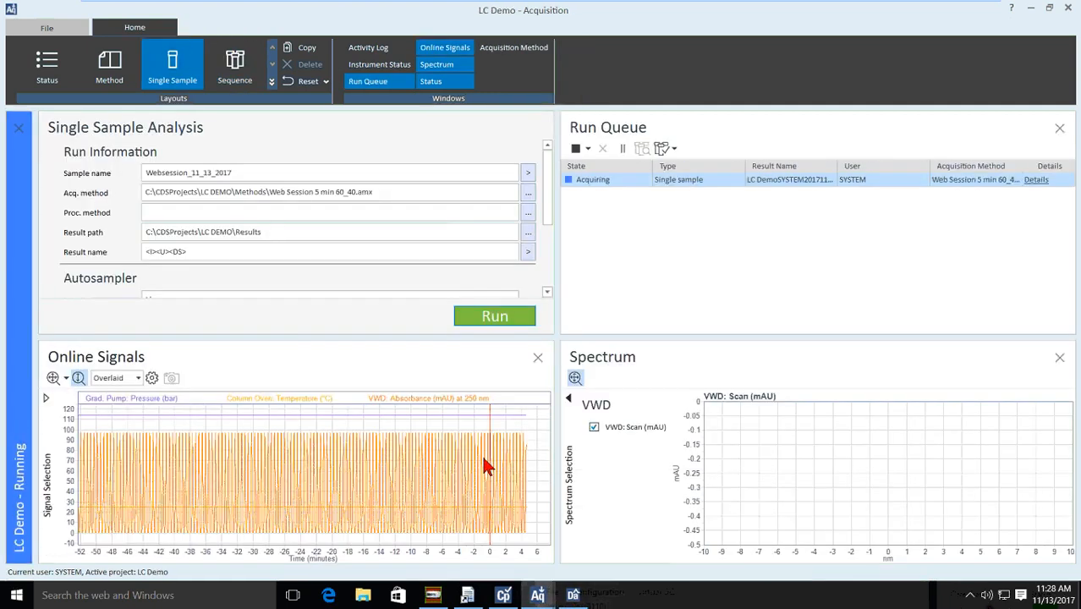
Process the LC Demo snapshot in Data Analysis with a GC/LC Area Percent method and display its chromatogram.
{"action": "mouse_move", "coordinate": [573, 598]}
{"action": "left_click", "coordinate": [573, 533]}
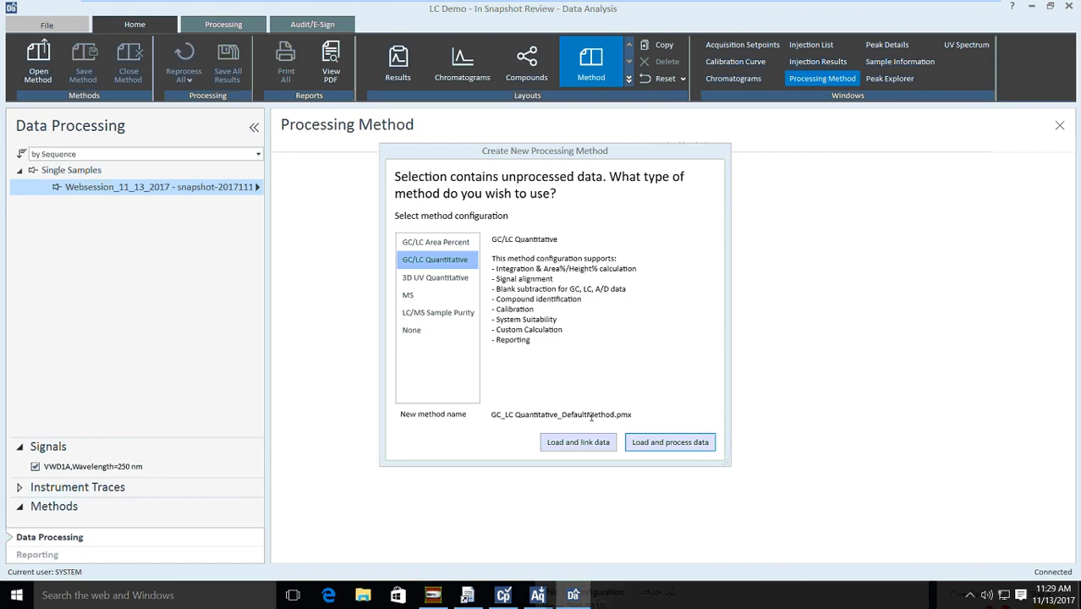
{"action": "left_click", "coordinate": [452, 243]}
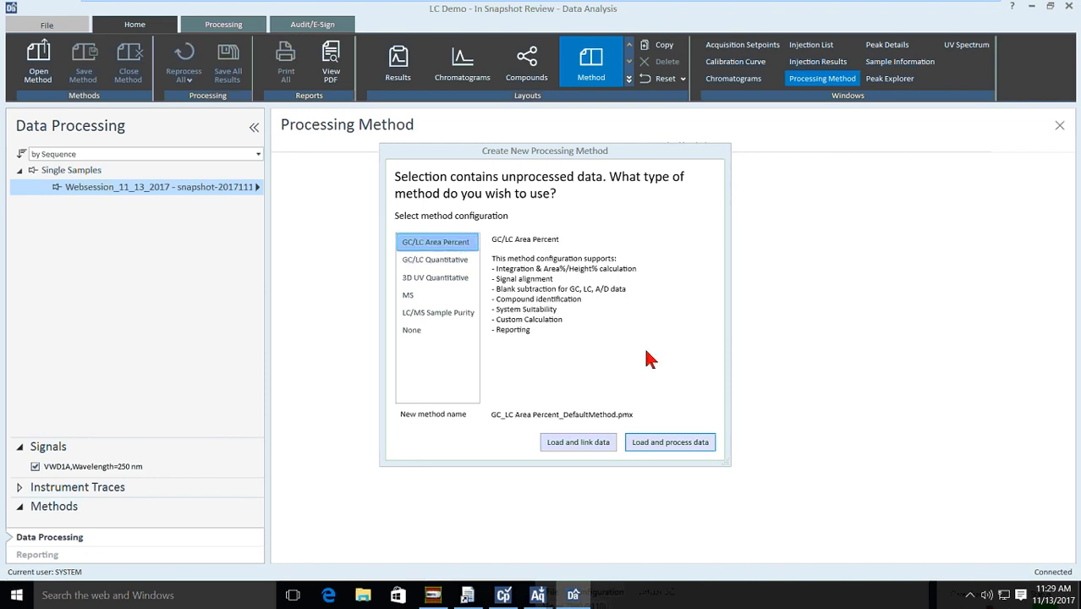
{"action": "left_click", "coordinate": [655, 451]}
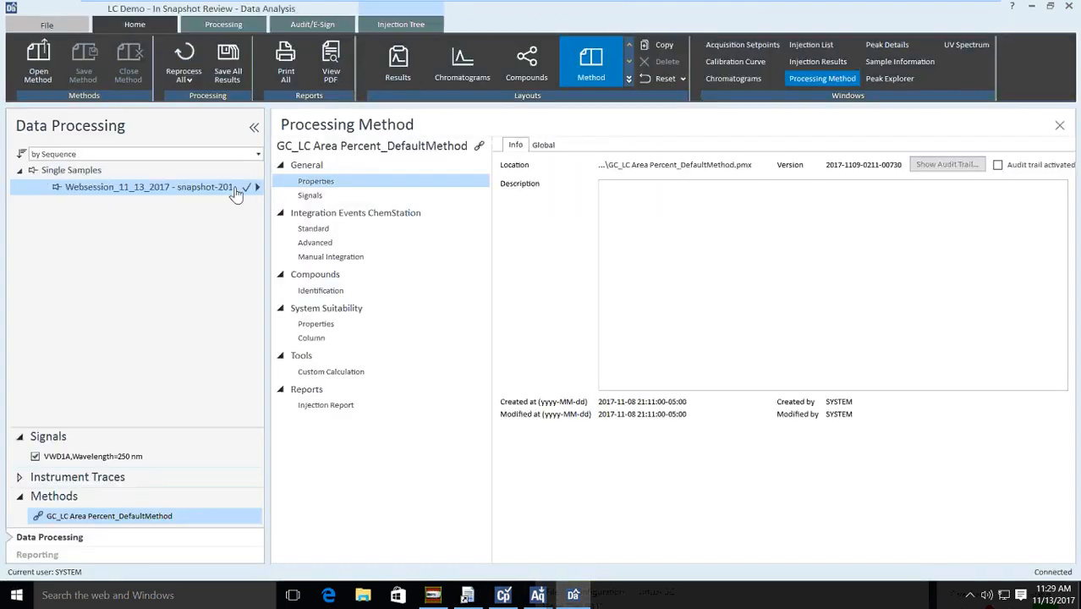
{"action": "left_click", "coordinate": [402, 68]}
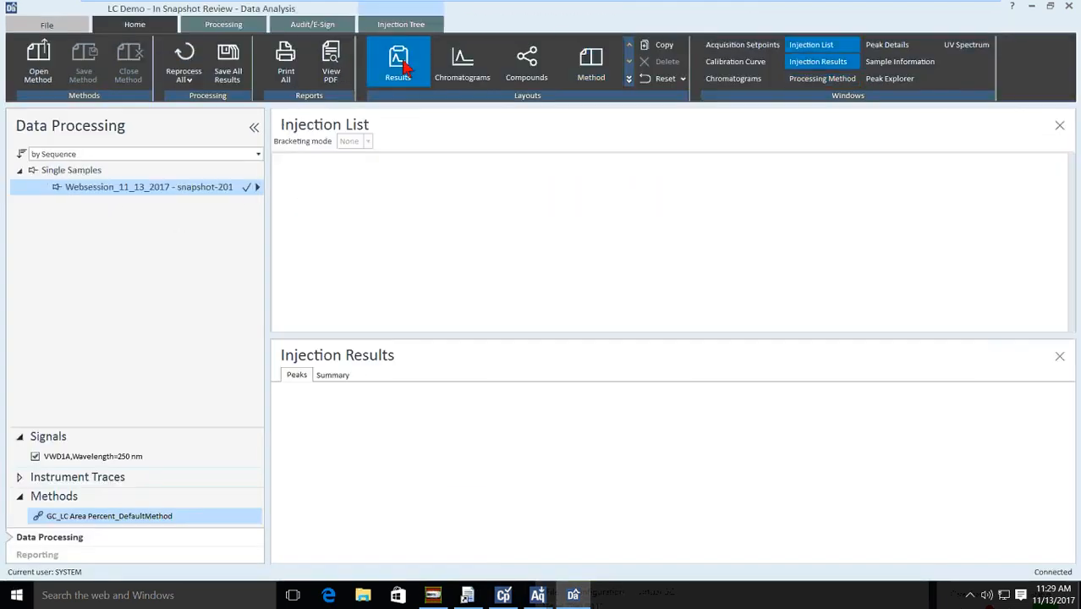
{"action": "left_click", "coordinate": [462, 61]}
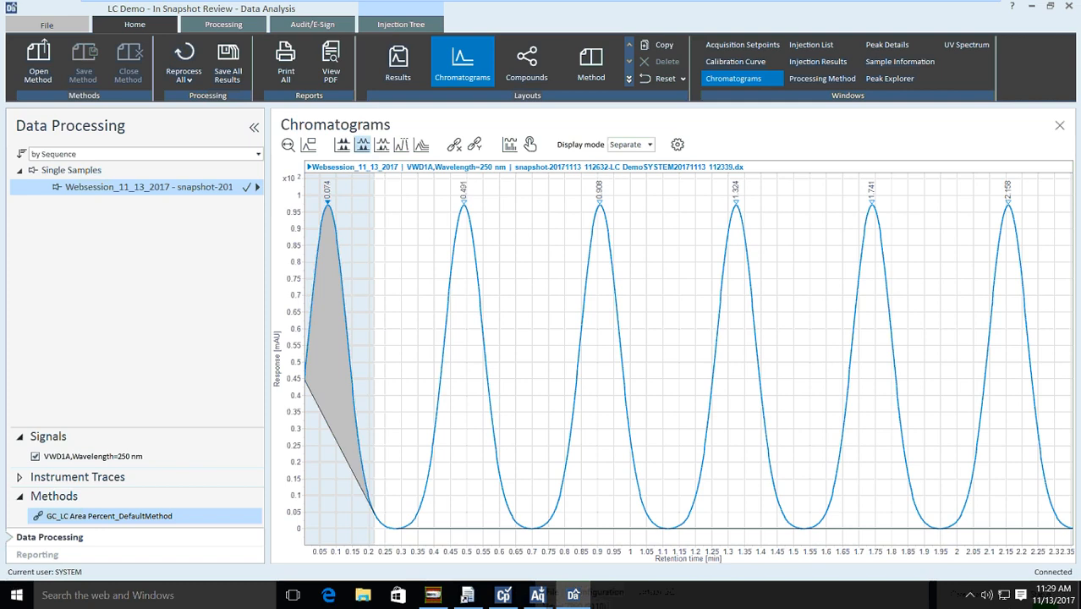
Check the GC Demo acquisition window and the Data Player instrument status.
{"action": "mouse_move", "coordinate": [538, 596]}
{"action": "left_click", "coordinate": [566, 548]}
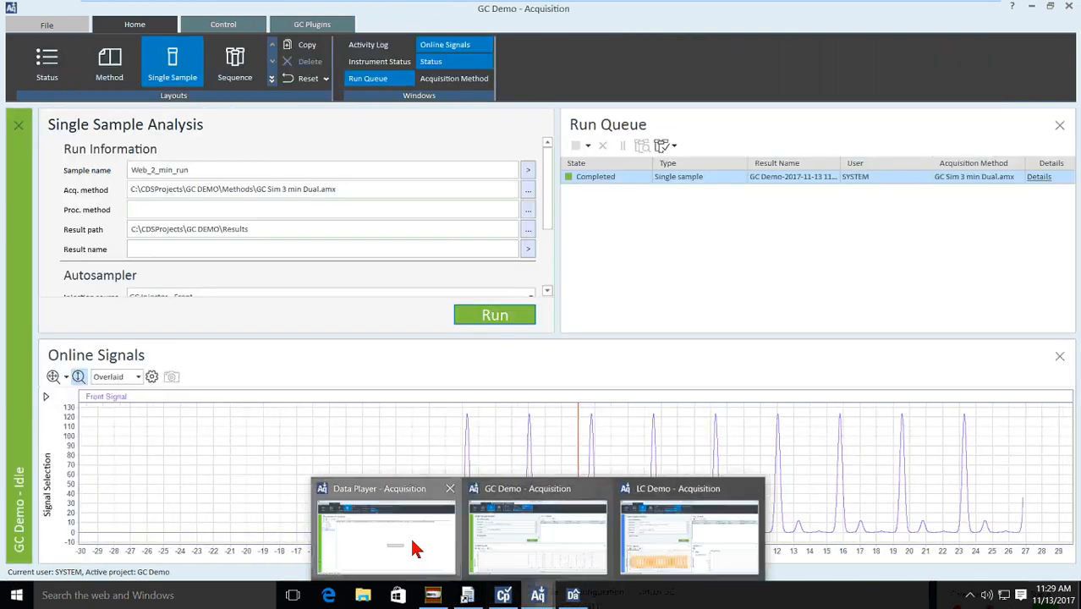
{"action": "left_click", "coordinate": [409, 535]}
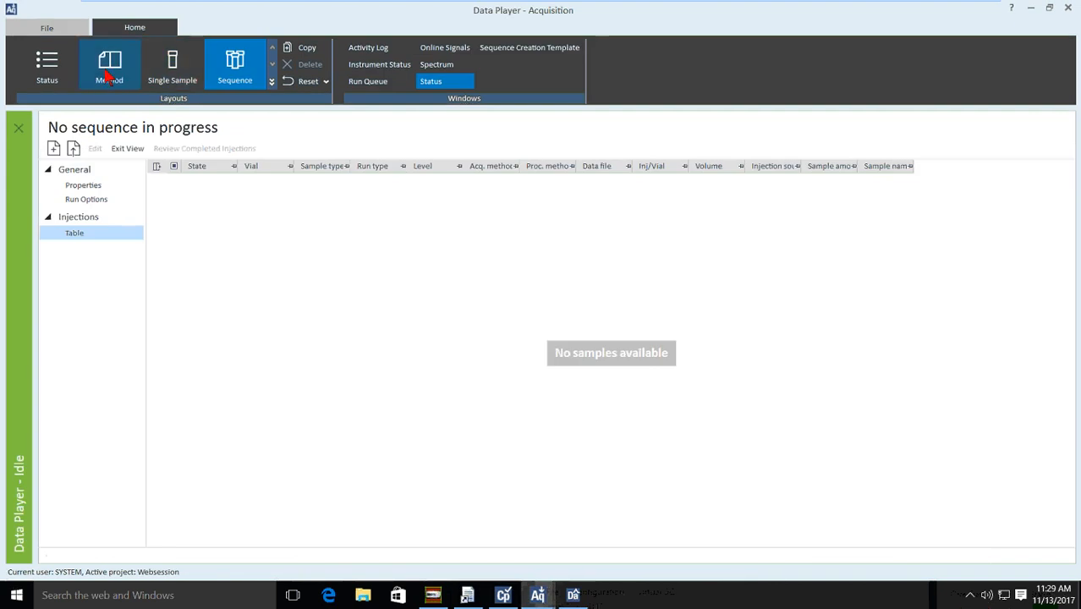
{"action": "left_click", "coordinate": [46, 74]}
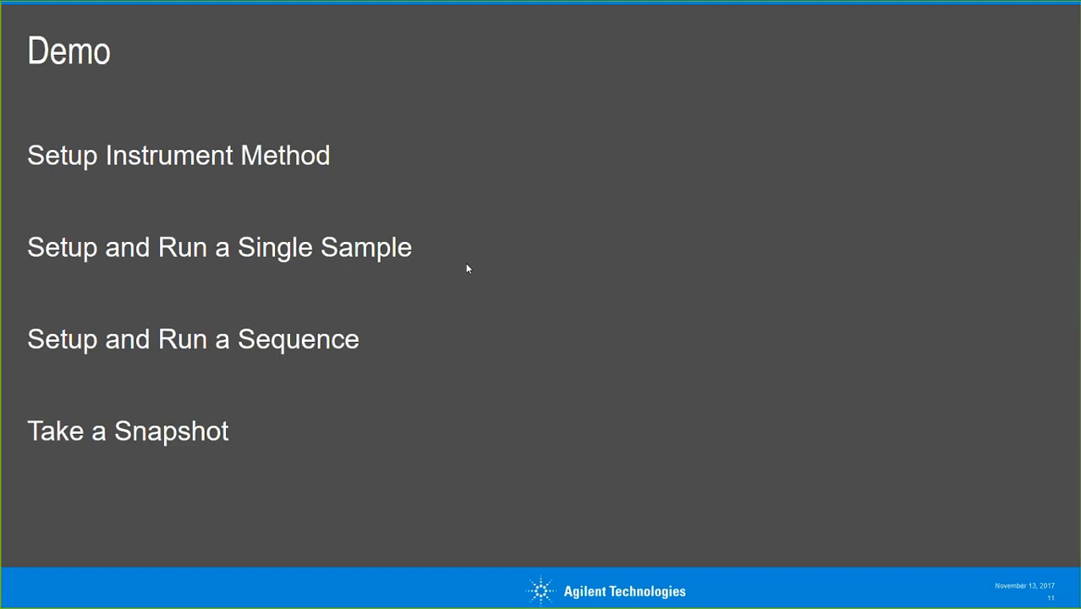
{"action": "key", "text": "Right"}
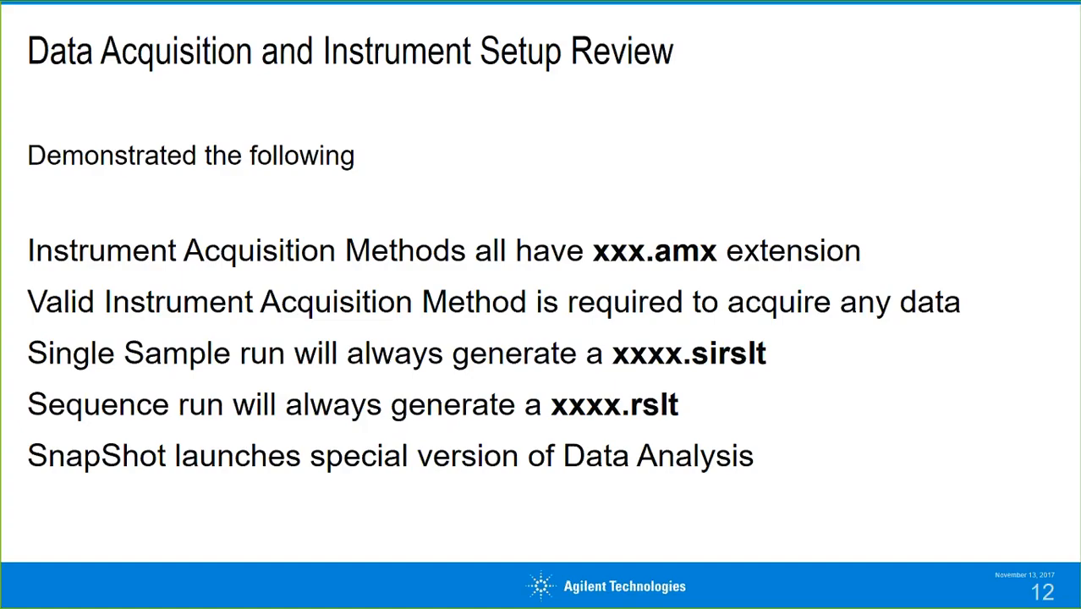
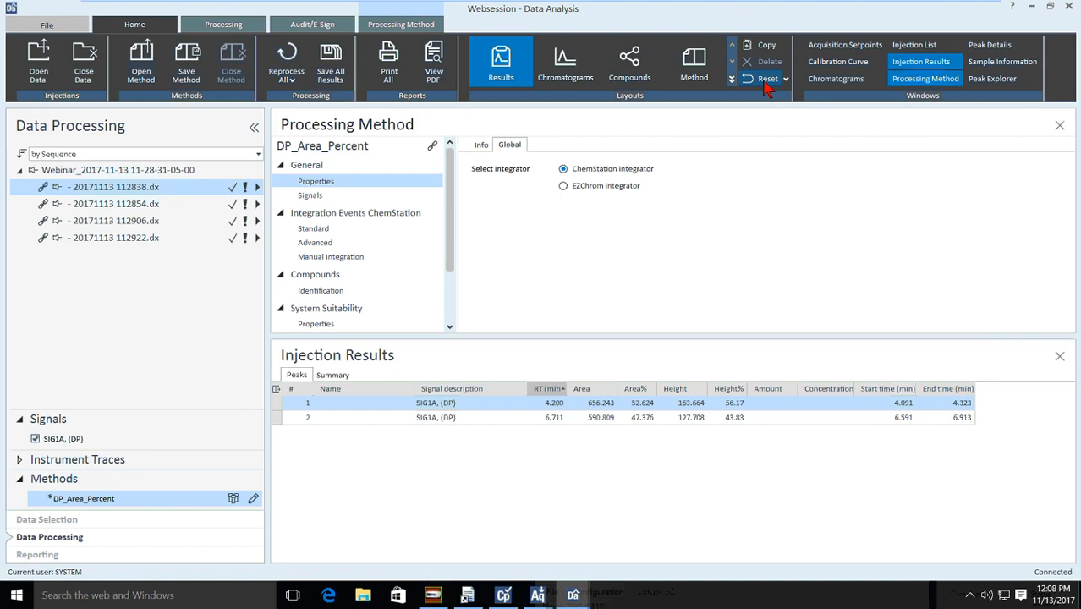
Reset the Results layout and review the chromatograms and peak results of injections 112854, 112906 and 112922.
{"action": "left_click", "coordinate": [766, 82]}
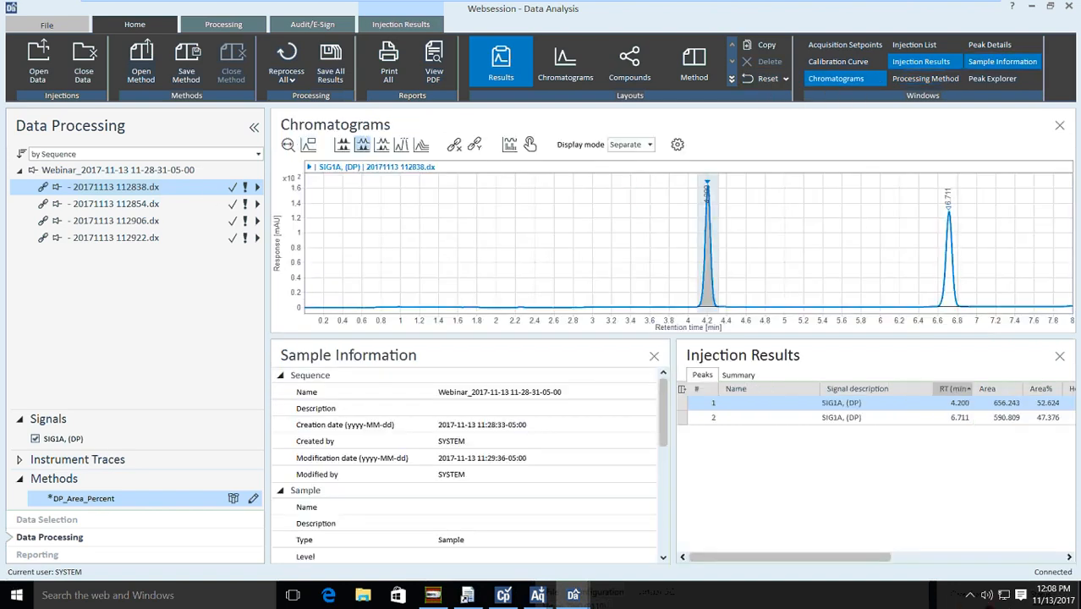
{"action": "left_click", "coordinate": [115, 204]}
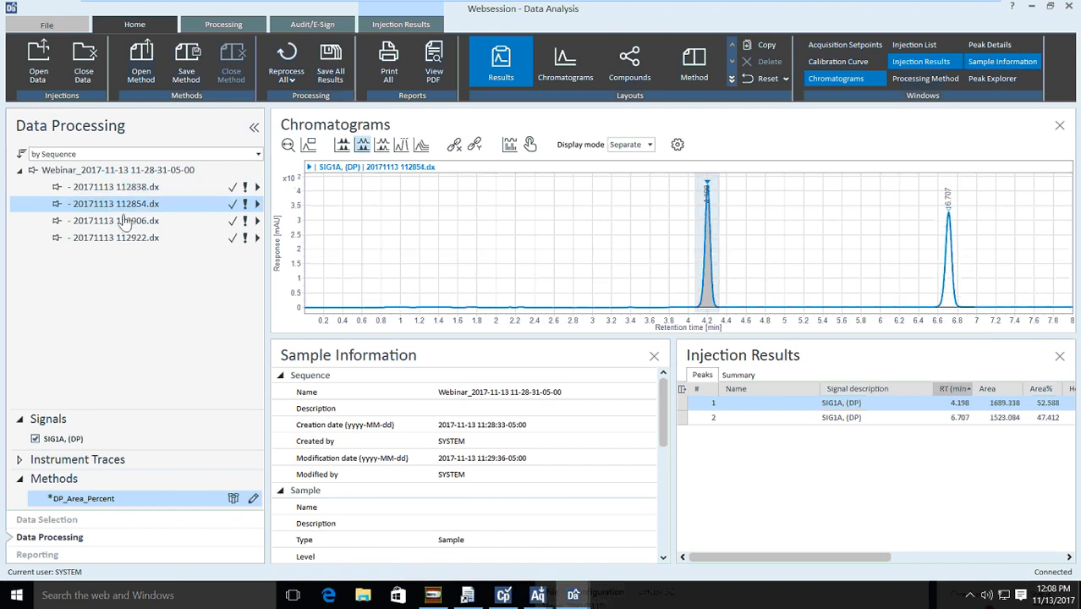
{"action": "left_click", "coordinate": [115, 220]}
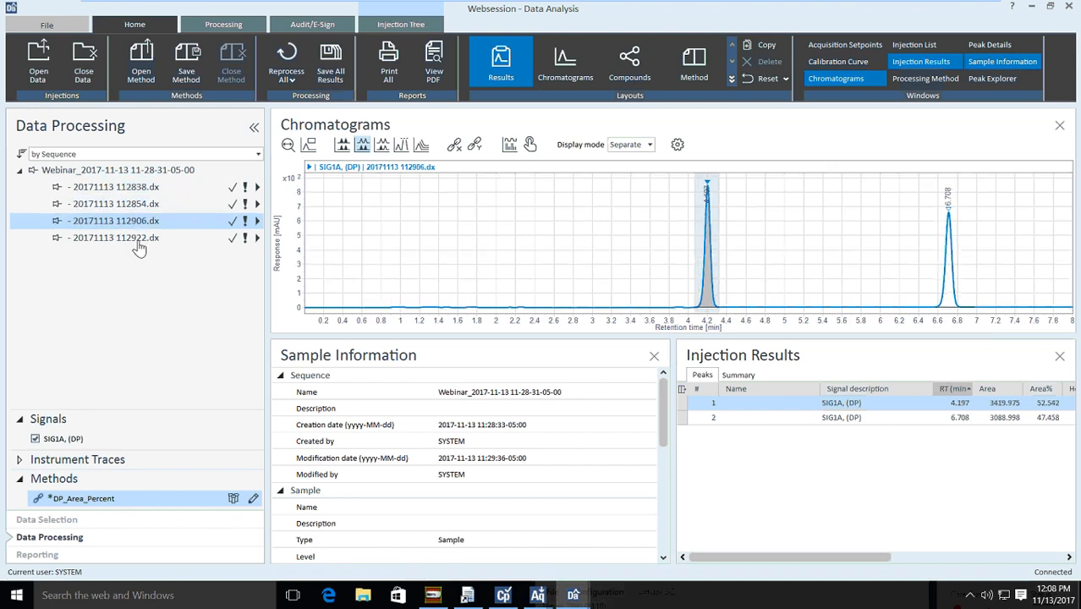
{"action": "left_click", "coordinate": [137, 241]}
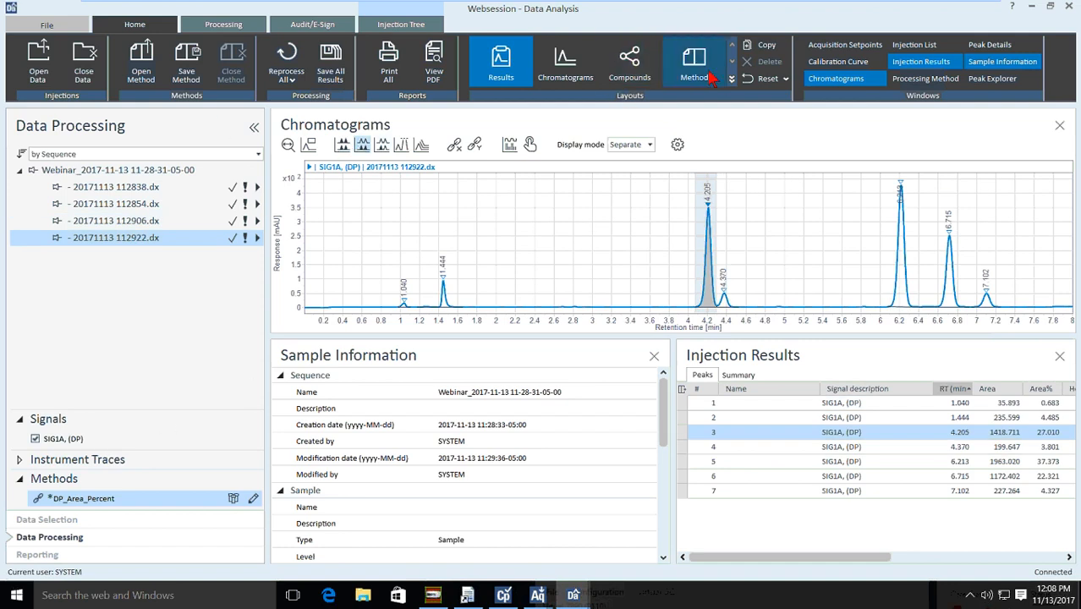
Add a global integration event to the DP_Area_Percent method that turns Integration Off at 0.001 min.
{"action": "left_click", "coordinate": [711, 76]}
{"action": "right_click", "coordinate": [628, 271]}
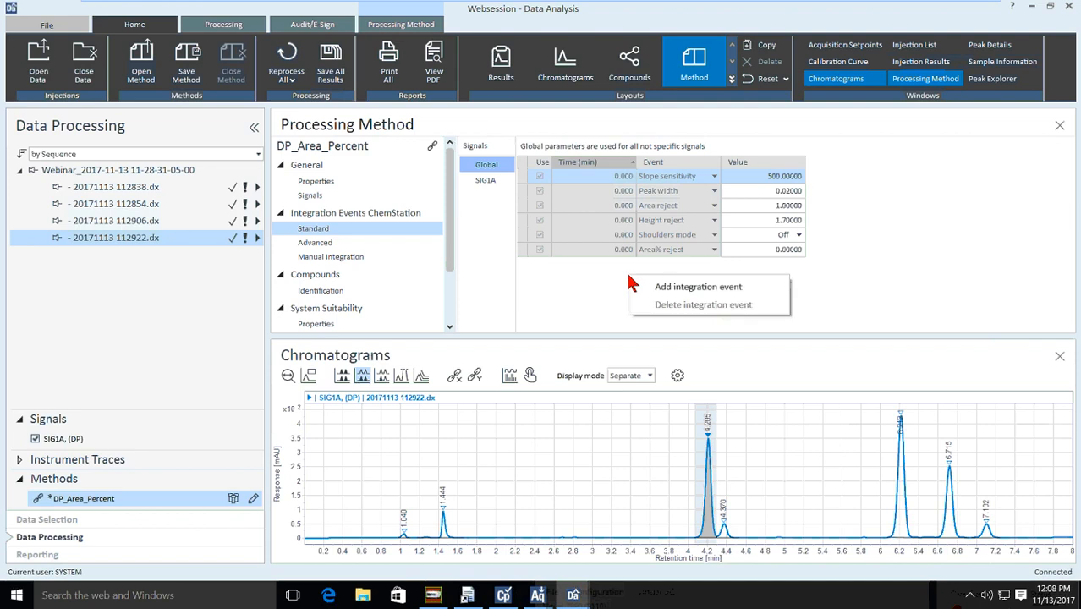
{"action": "left_click", "coordinate": [682, 293]}
{"action": "left_click", "coordinate": [714, 264]}
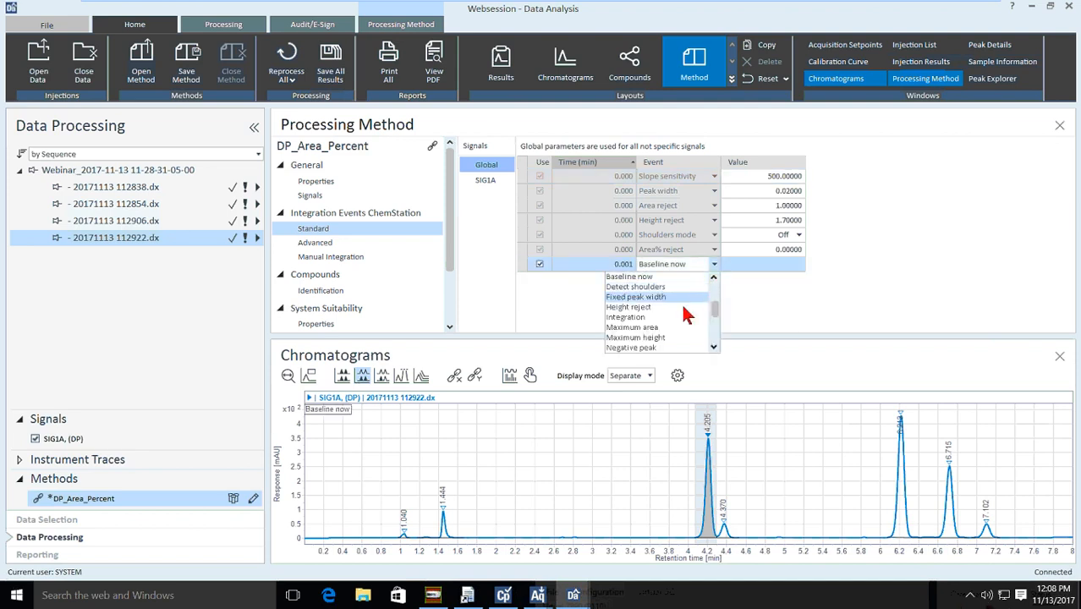
{"action": "left_click", "coordinate": [665, 316]}
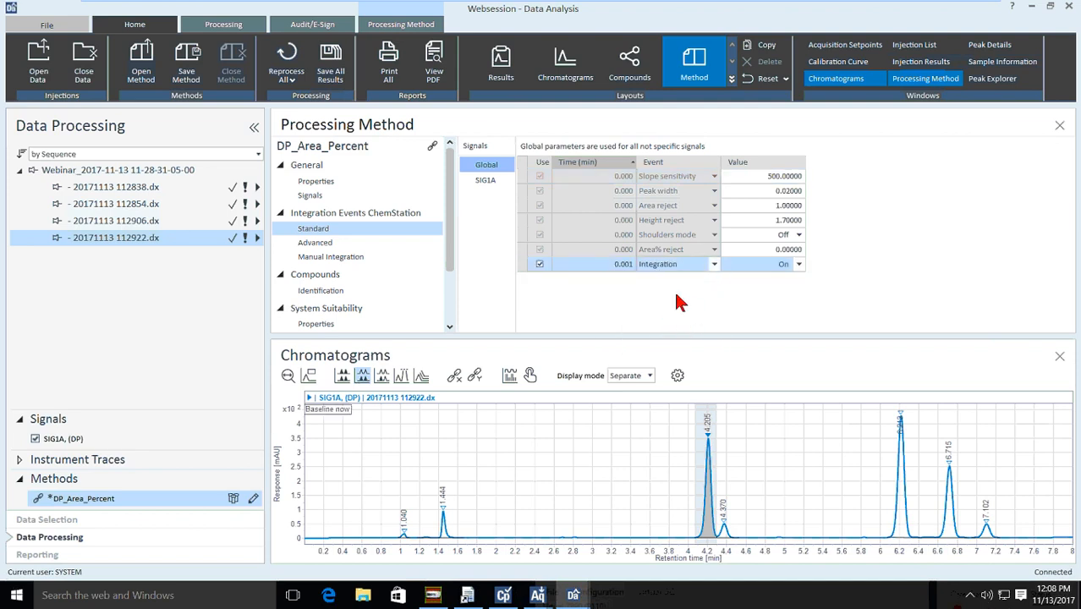
{"action": "left_click", "coordinate": [798, 265]}
{"action": "left_click", "coordinate": [783, 284]}
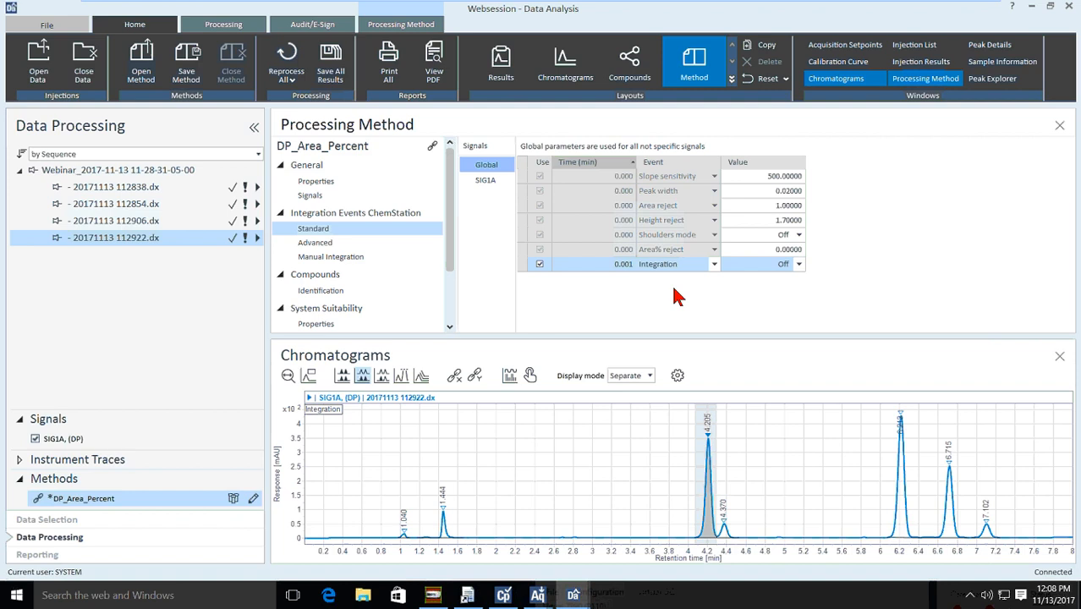
Add a second global integration event that turns Integration On at 2.0 min.
{"action": "left_click", "coordinate": [614, 289]}
{"action": "left_click", "coordinate": [660, 331]}
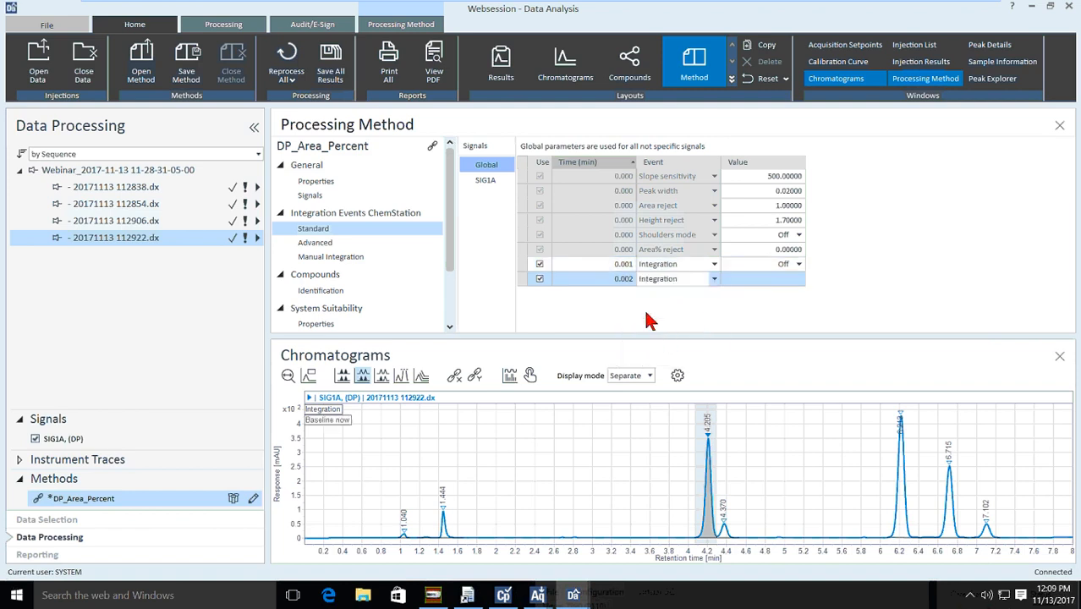
{"action": "left_click", "coordinate": [611, 279]}
{"action": "type", "text": "2"}
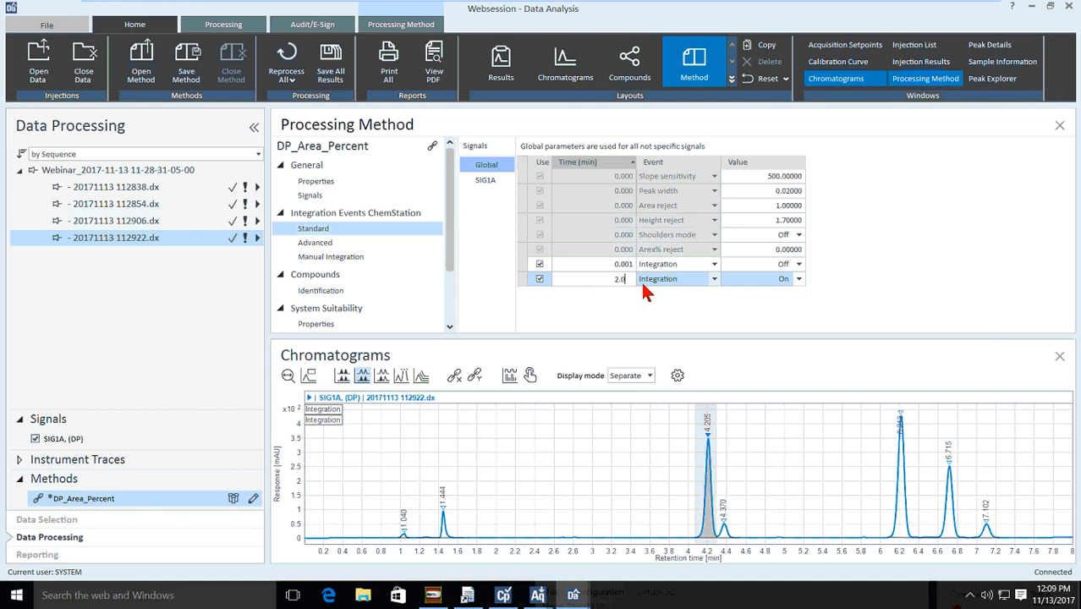
{"action": "key", "text": "Return"}
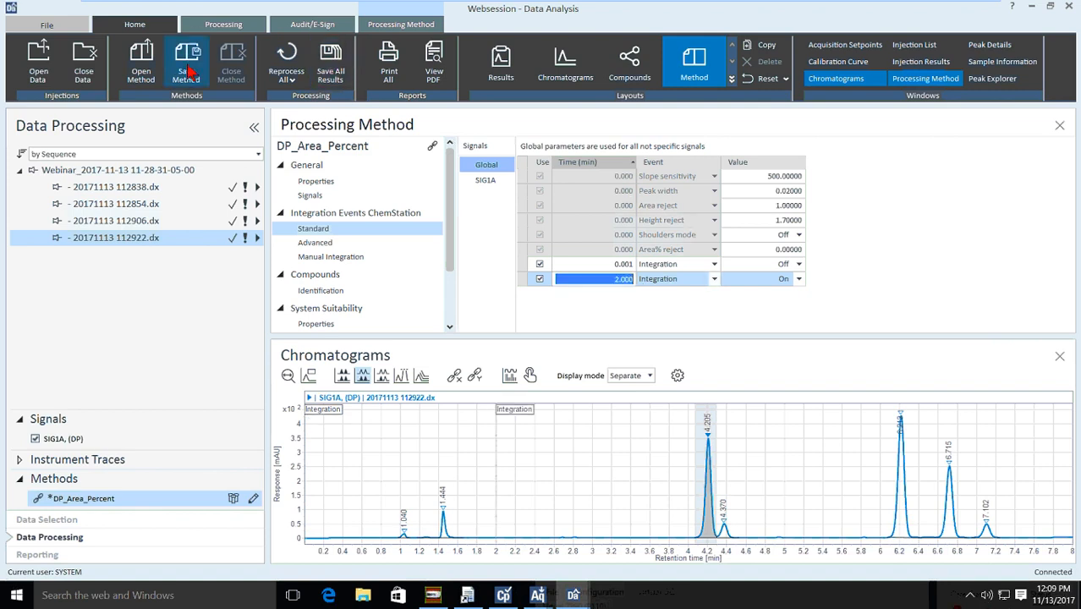
Save the DP_Area_Percent processing method and reprocess all injections with it.
{"action": "left_click", "coordinate": [189, 68]}
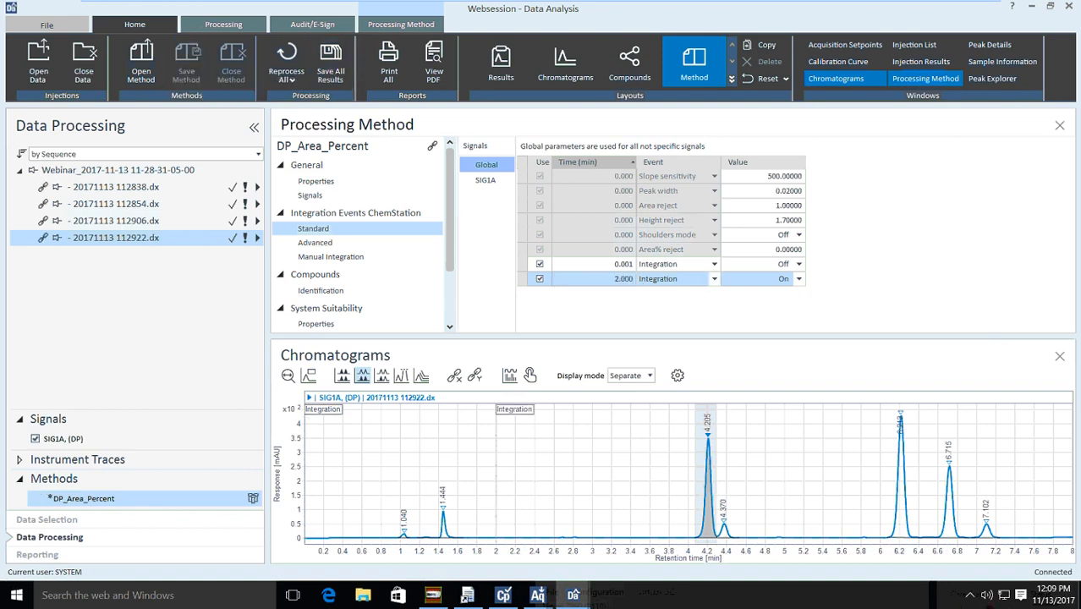
{"action": "left_click", "coordinate": [288, 57]}
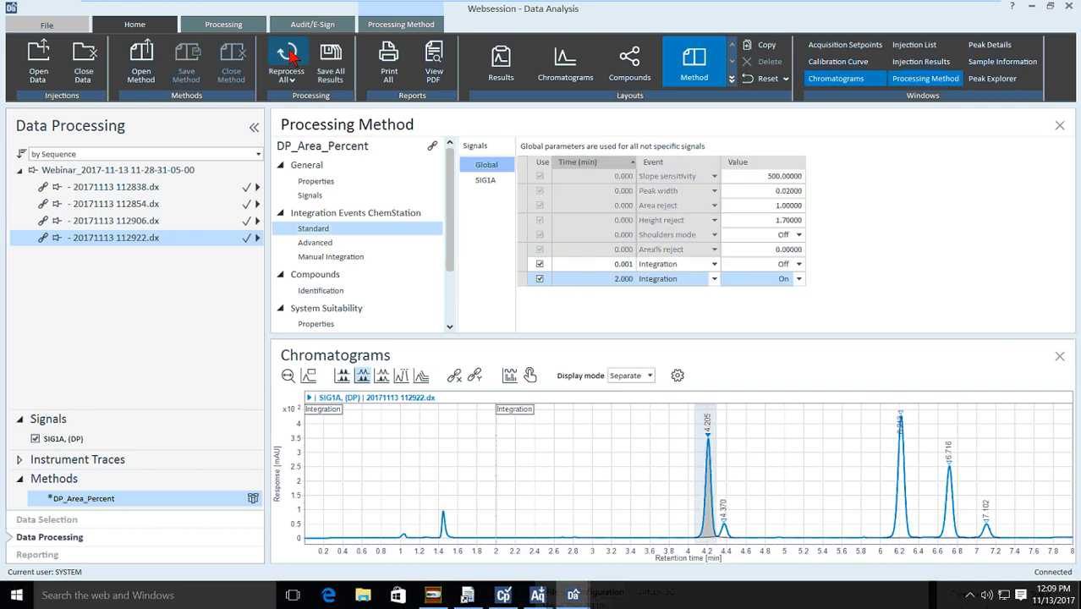
Review the reprocessed chromatograms and peak results of all four Webinar sequence injections.
{"action": "left_click", "coordinate": [501, 59]}
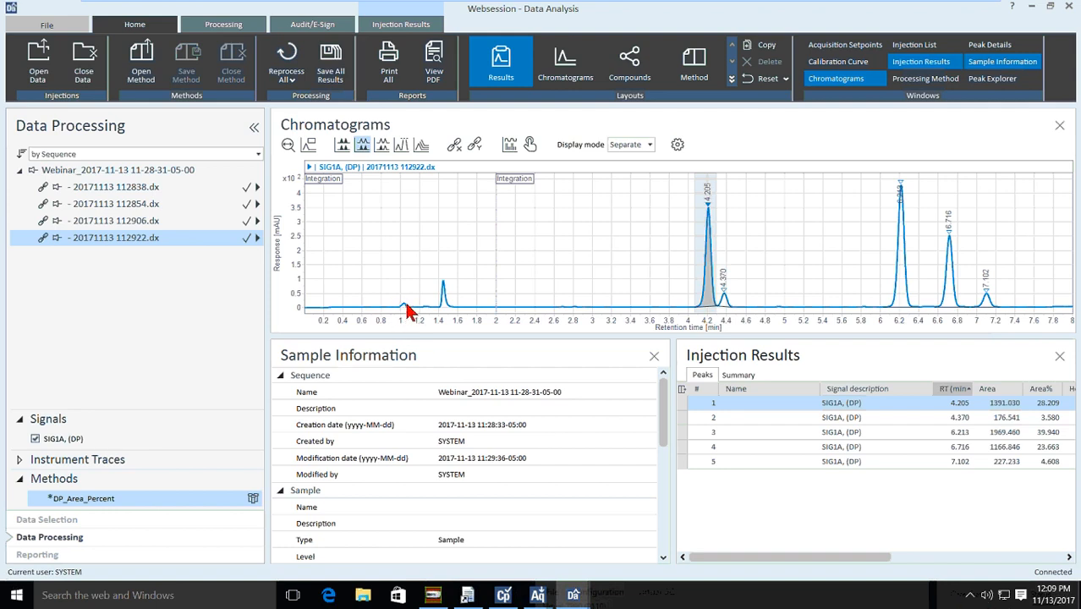
{"action": "left_click", "coordinate": [127, 221]}
{"action": "left_click", "coordinate": [127, 203]}
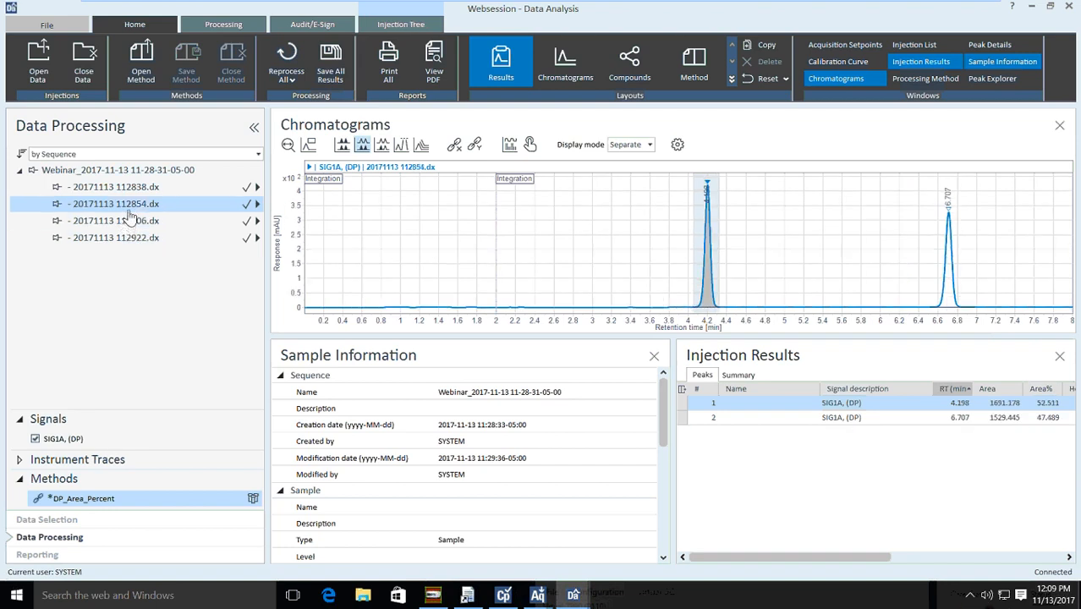
{"action": "left_click", "coordinate": [130, 189]}
{"action": "left_click", "coordinate": [132, 240]}
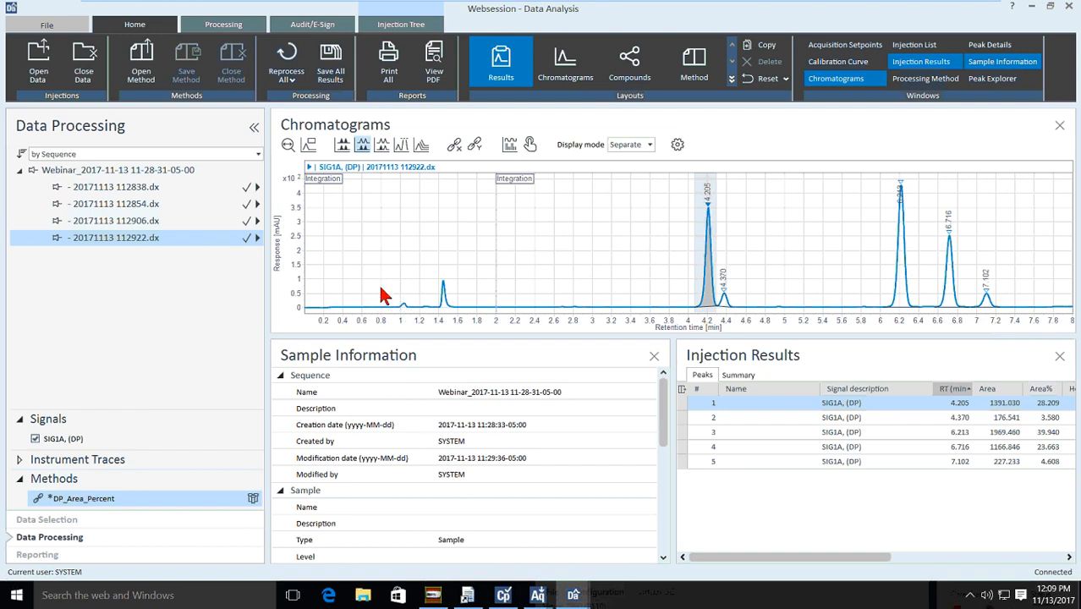
Manually integrate the small 1.04 min peak of injection 112922 with a baseline from about 0.98 min, extending its end to about 1.1 min.
{"action": "left_click_drag", "start_coordinate": [381, 290], "coordinate": [423, 319]}
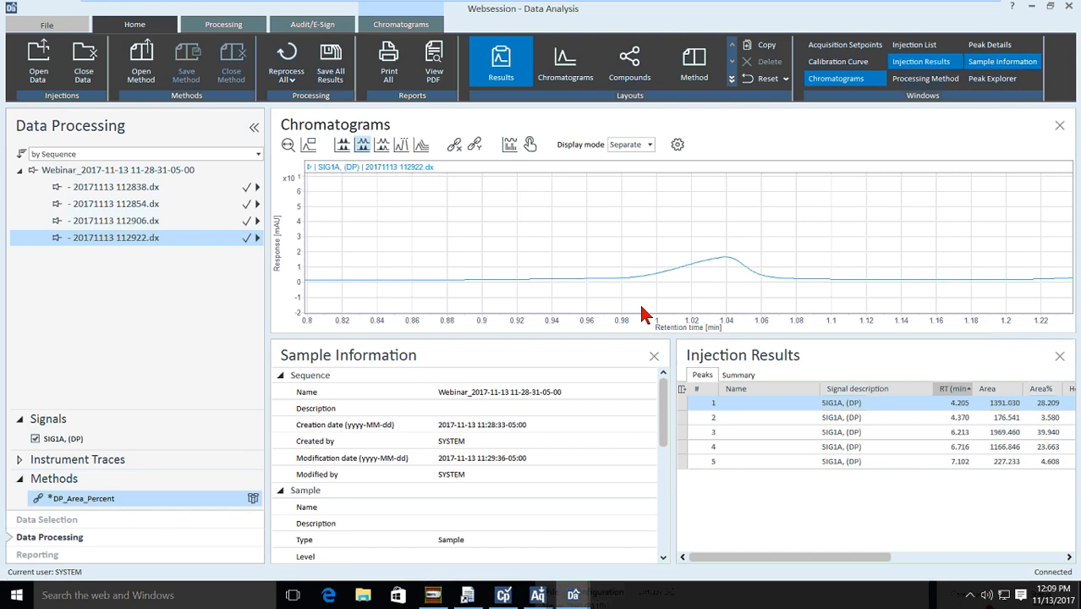
{"action": "left_click", "coordinate": [530, 145]}
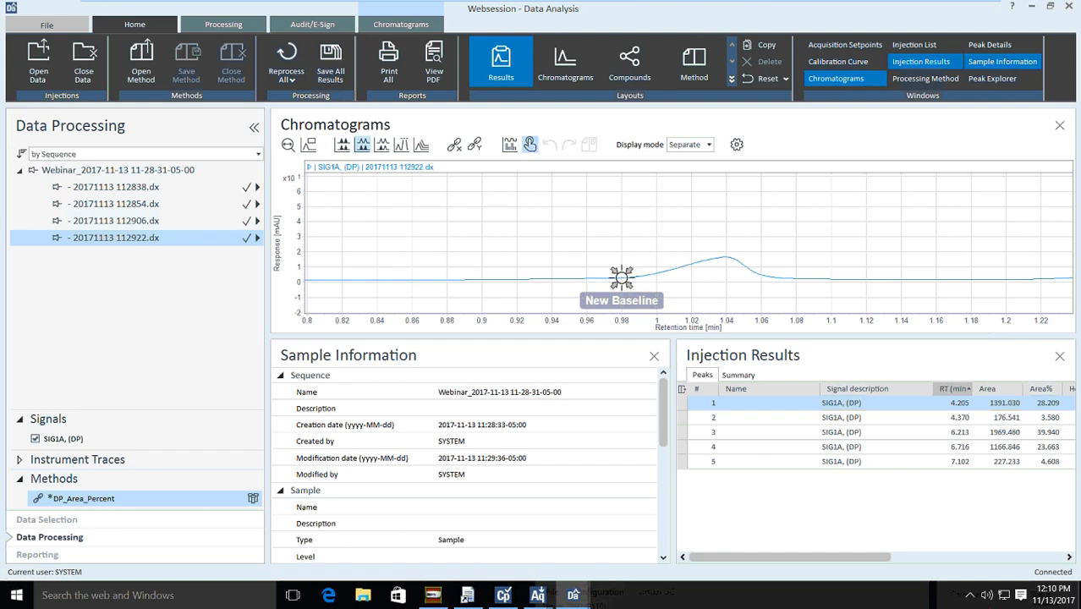
{"action": "left_click_drag", "start_coordinate": [622, 277], "coordinate": [807, 278]}
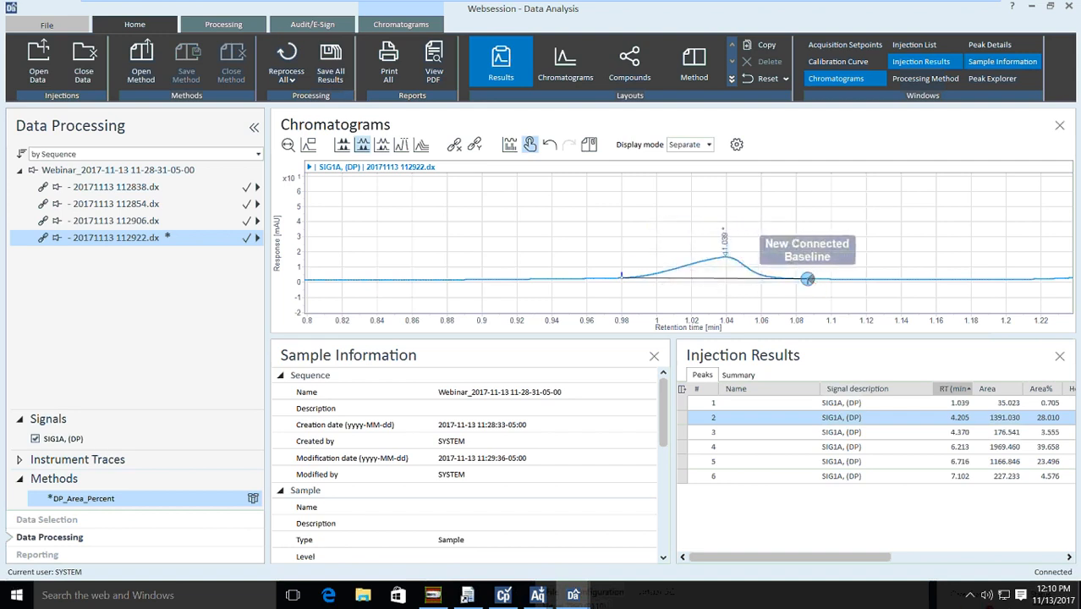
{"action": "left_click", "coordinate": [808, 279]}
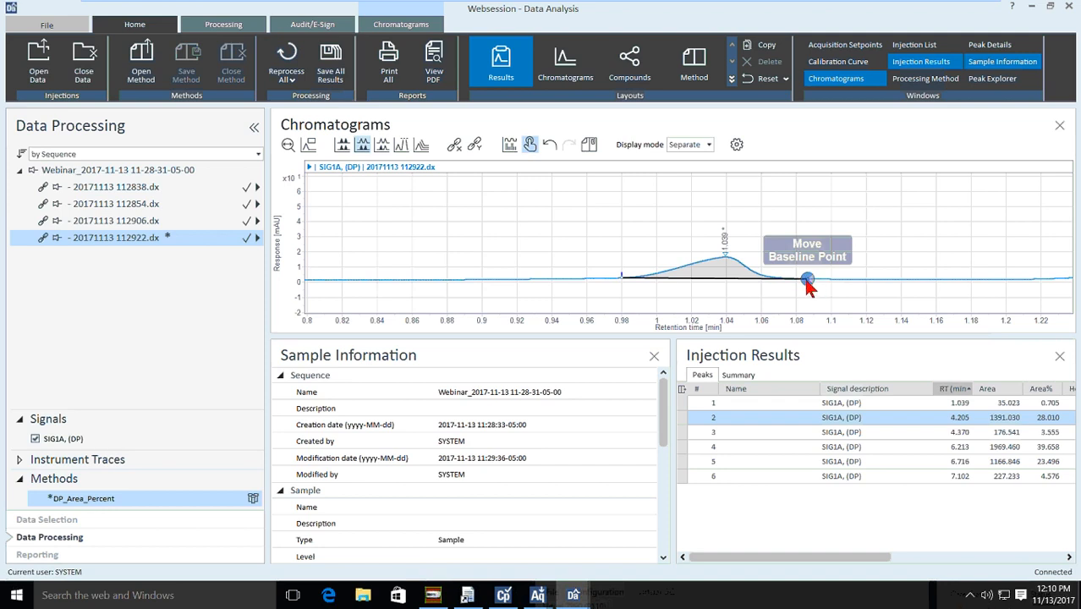
{"action": "mouse_move", "coordinate": [809, 280]}
{"action": "left_mouse_down"}
{"action": "mouse_move", "coordinate": [828, 280]}
{"action": "mouse_move", "coordinate": [739, 263]}
{"action": "mouse_move", "coordinate": [846, 283]}
{"action": "mouse_move", "coordinate": [834, 280]}
{"action": "left_mouse_up"}
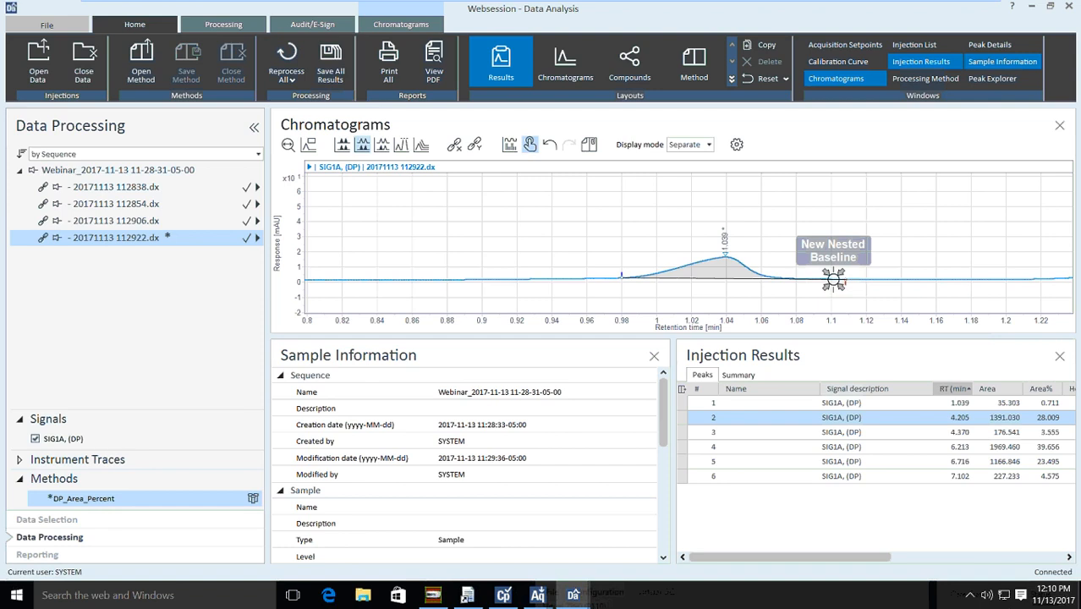
{"action": "double_click", "coordinate": [833, 279]}
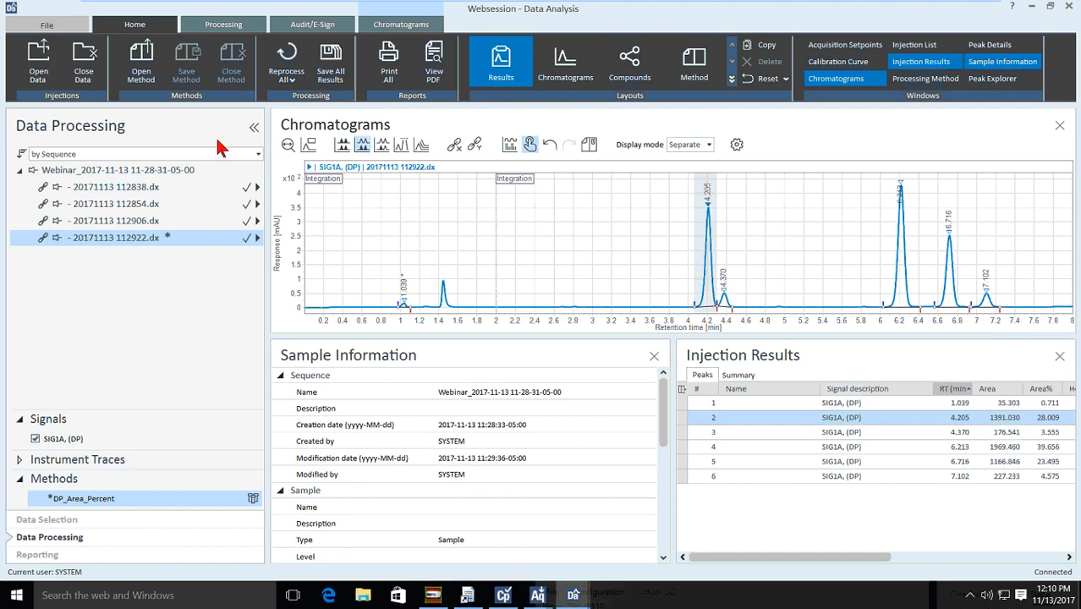
Lower the baseline point between the 4.205 and 4.370 min peaks and split the 4.205 min peak at about 4.26 min.
{"action": "left_click_drag", "start_coordinate": [672, 298], "coordinate": [758, 316]}
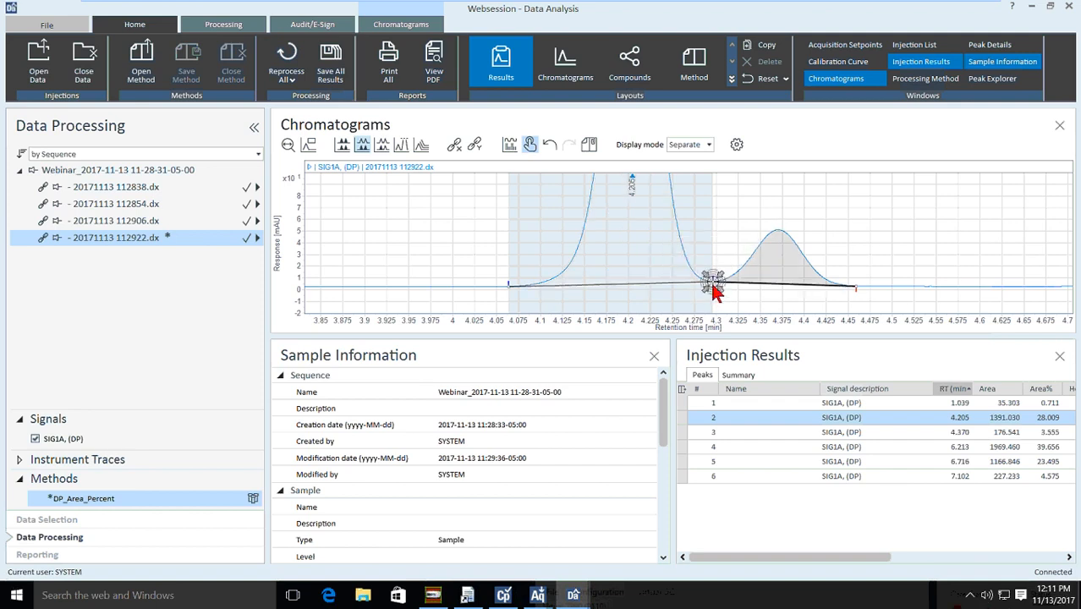
{"action": "left_click_drag", "start_coordinate": [713, 284], "coordinate": [713, 288]}
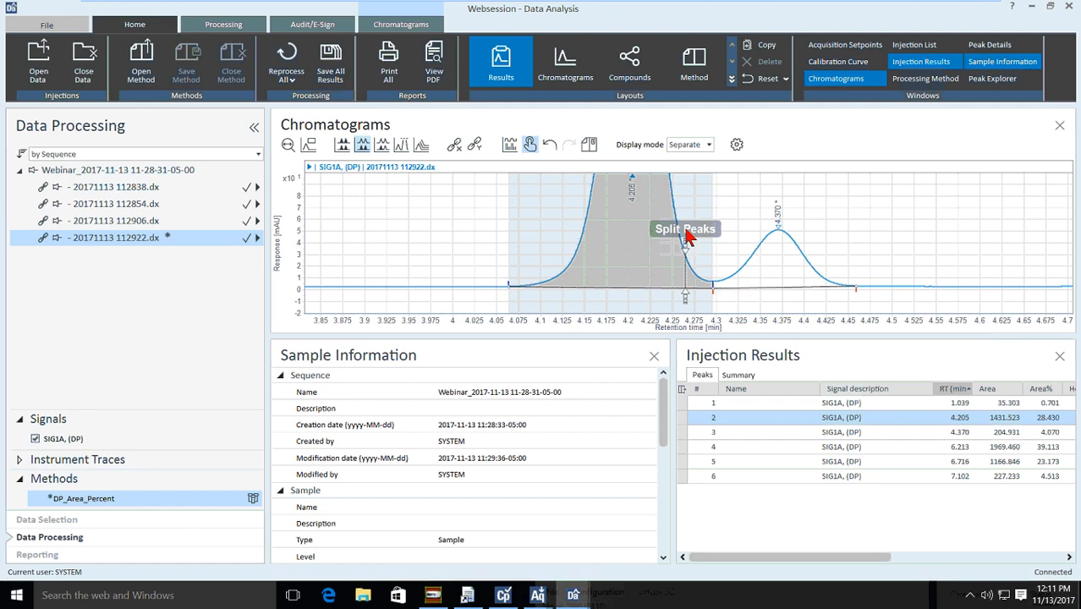
{"action": "left_click", "coordinate": [686, 237]}
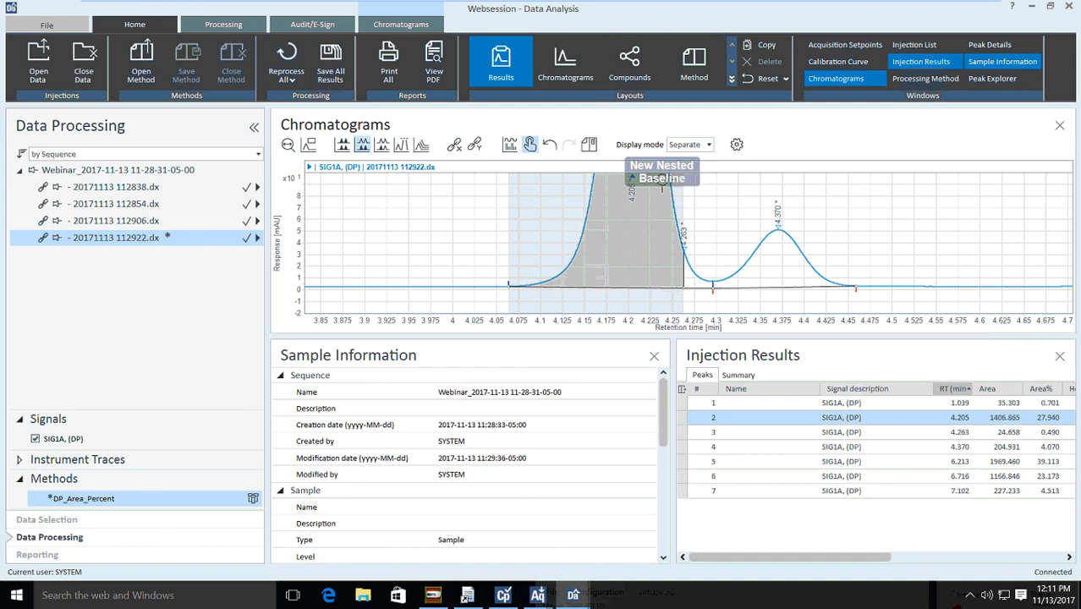
Copy the manual integration corrections of injection 112922 into the DP_Area_Percent processing method and save the method.
{"action": "left_click", "coordinate": [681, 251]}
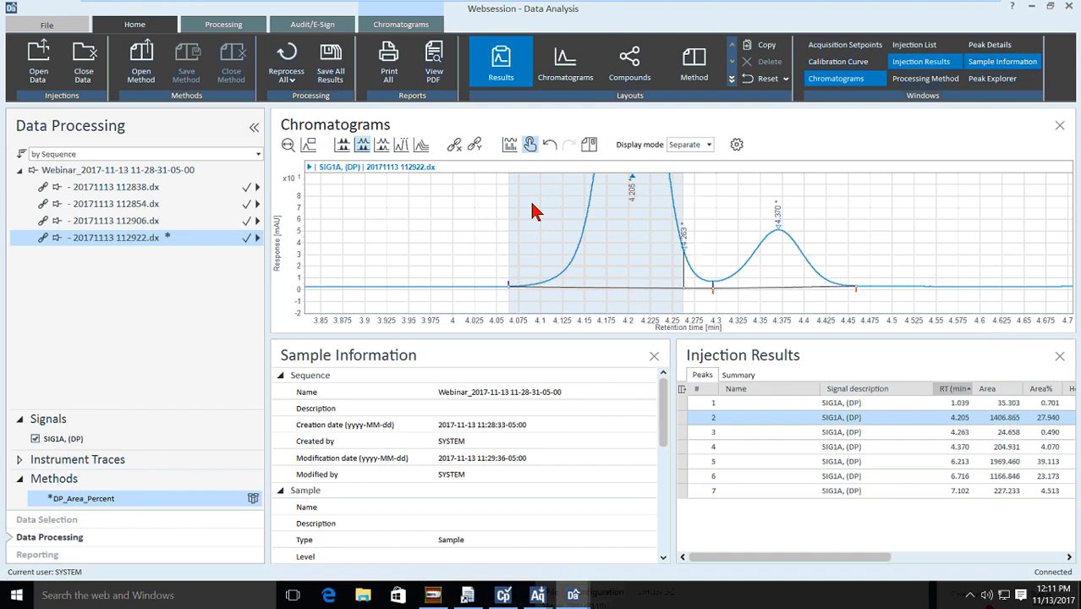
{"action": "left_click", "coordinate": [290, 144]}
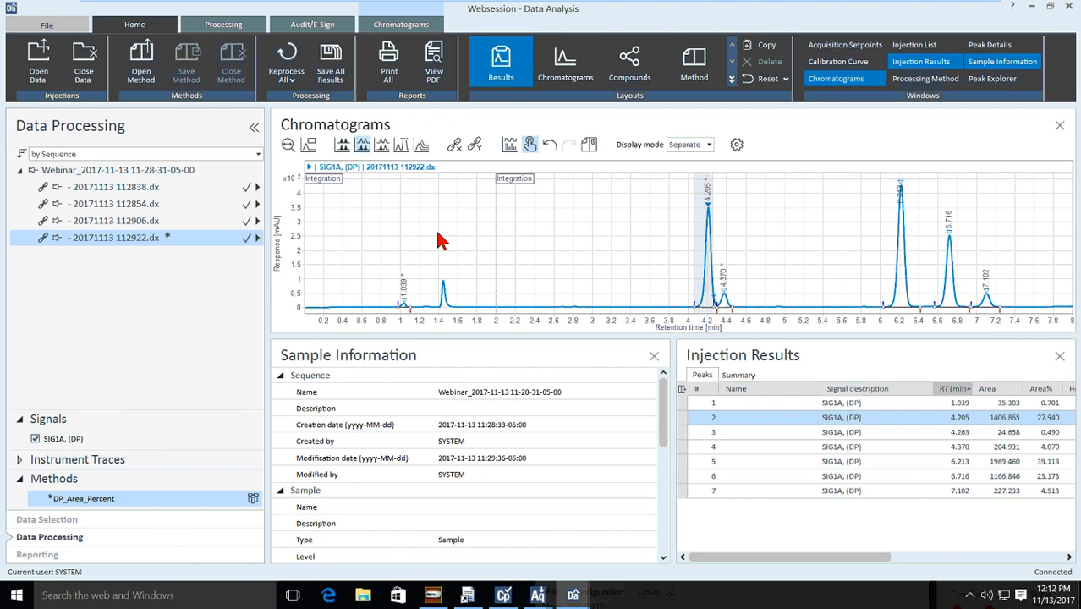
{"action": "key", "text": "Escape"}
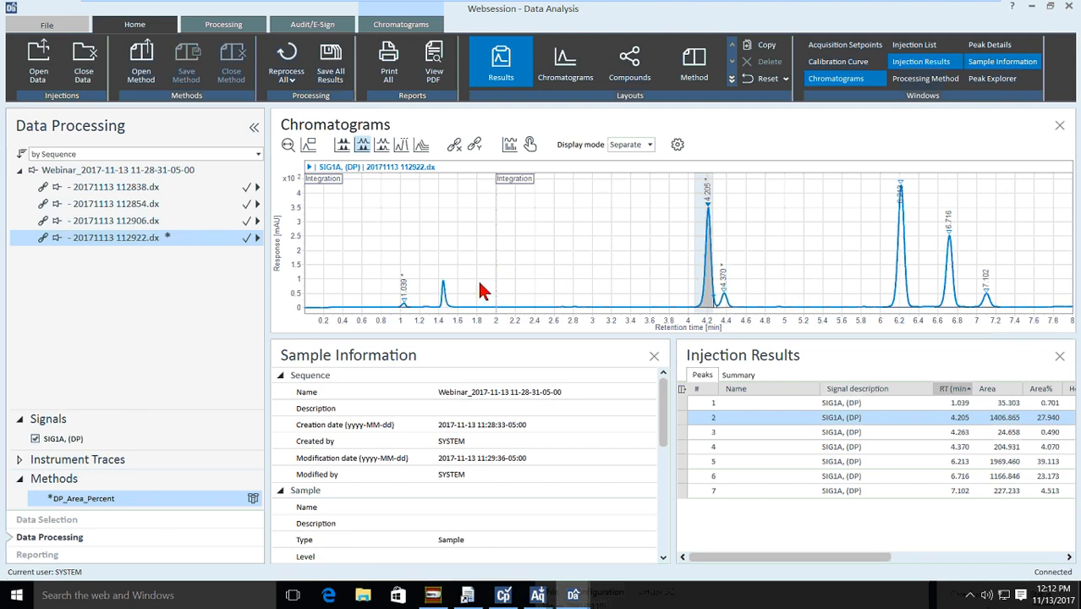
{"action": "left_click", "coordinate": [530, 145]}
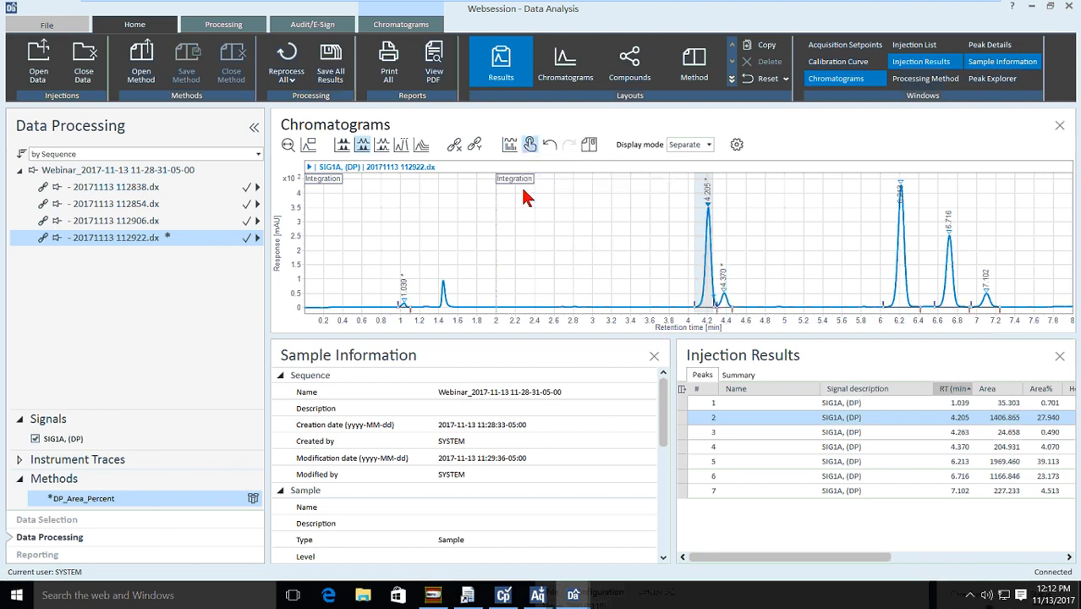
{"action": "left_click", "coordinate": [592, 146]}
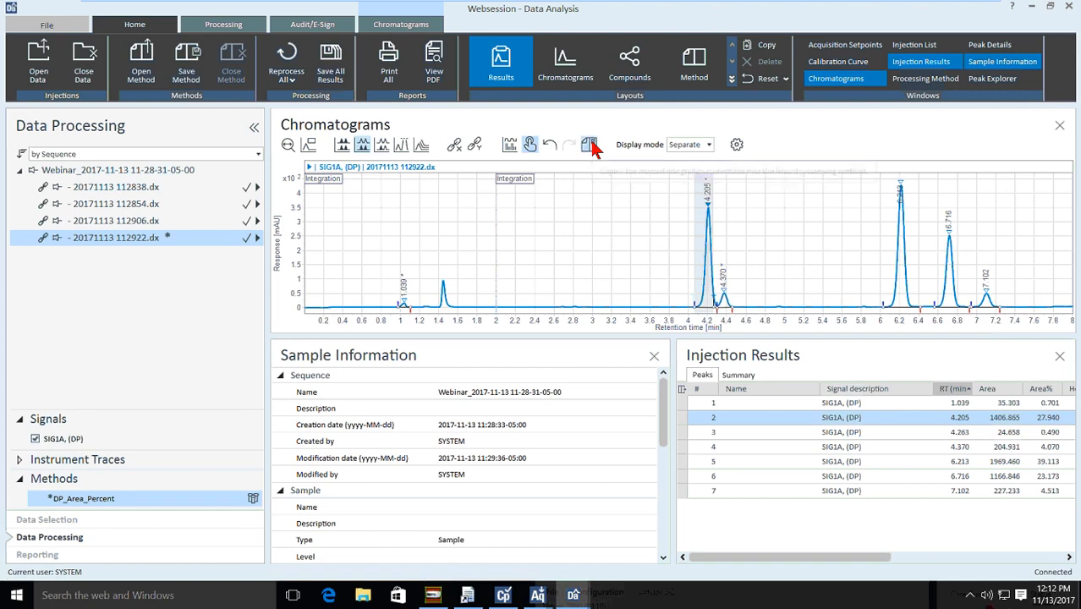
{"action": "left_click", "coordinate": [692, 75]}
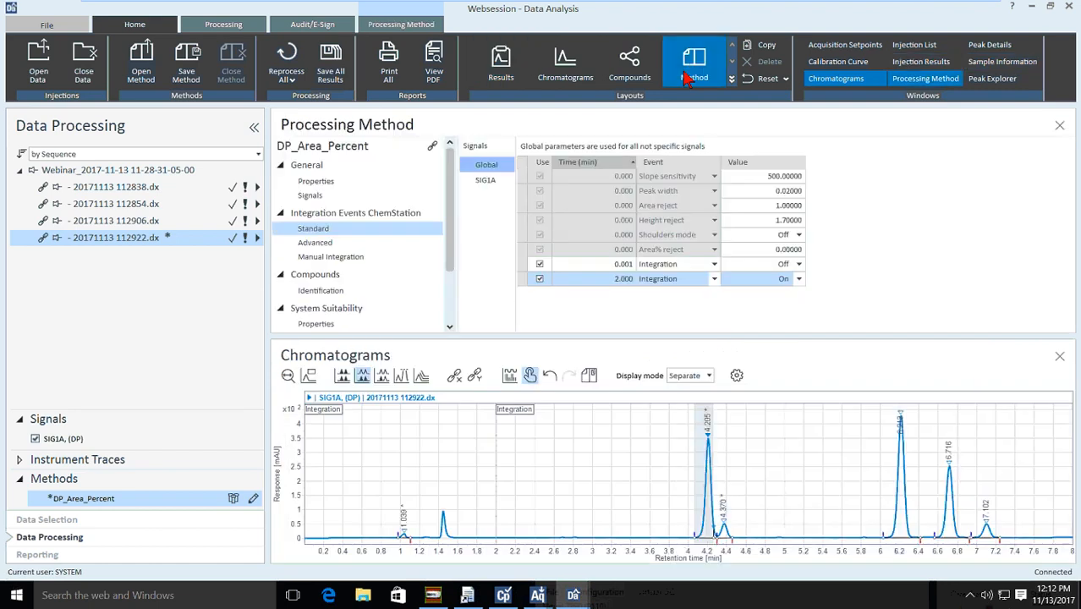
{"action": "left_click", "coordinate": [328, 260]}
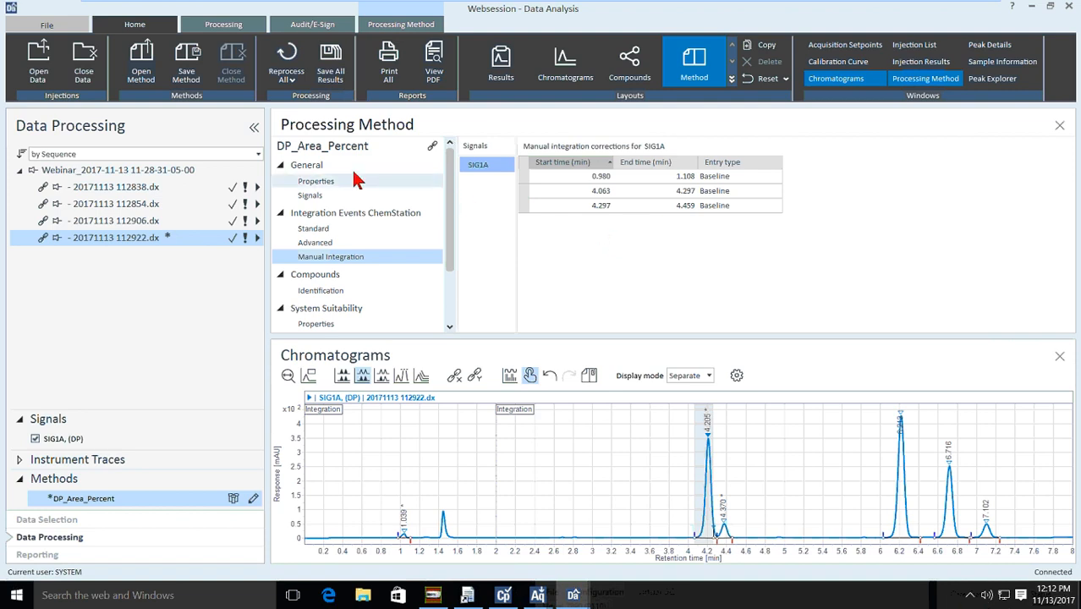
{"action": "left_click", "coordinate": [188, 61]}
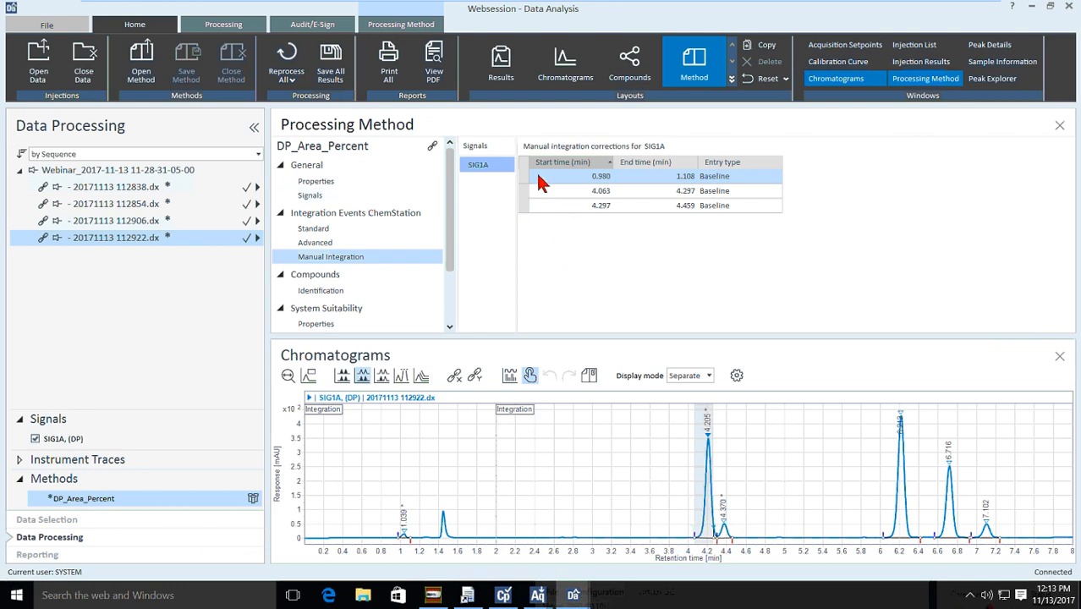
Delete all manual integration corrections for all signals from the DP_Area_Percent processing method.
{"action": "left_click", "coordinate": [525, 203], "text": "shift"}
{"action": "right_click", "coordinate": [528, 209]}
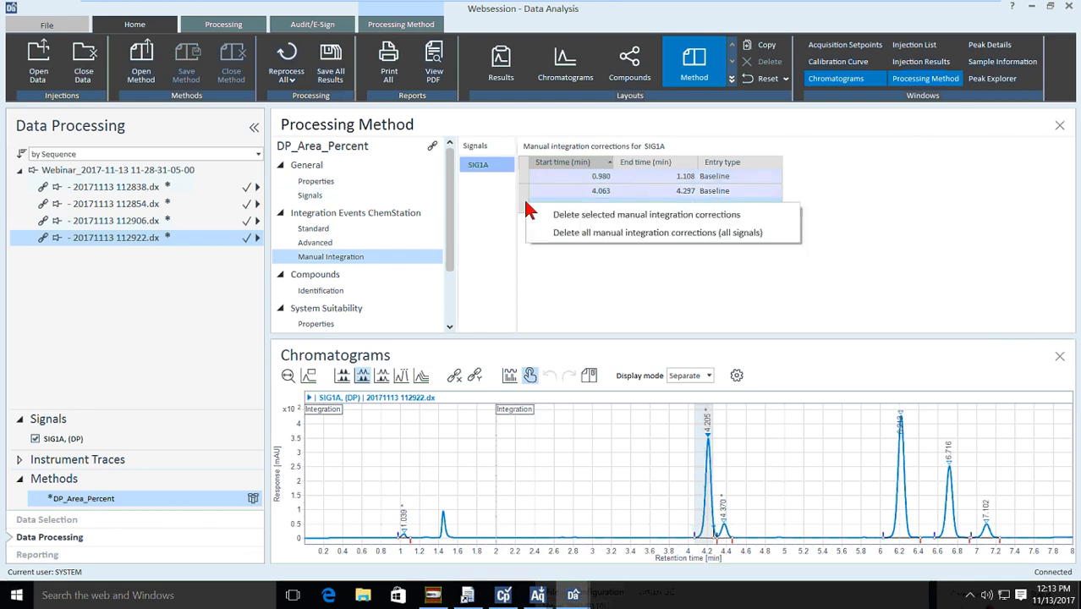
{"action": "left_click", "coordinate": [630, 243]}
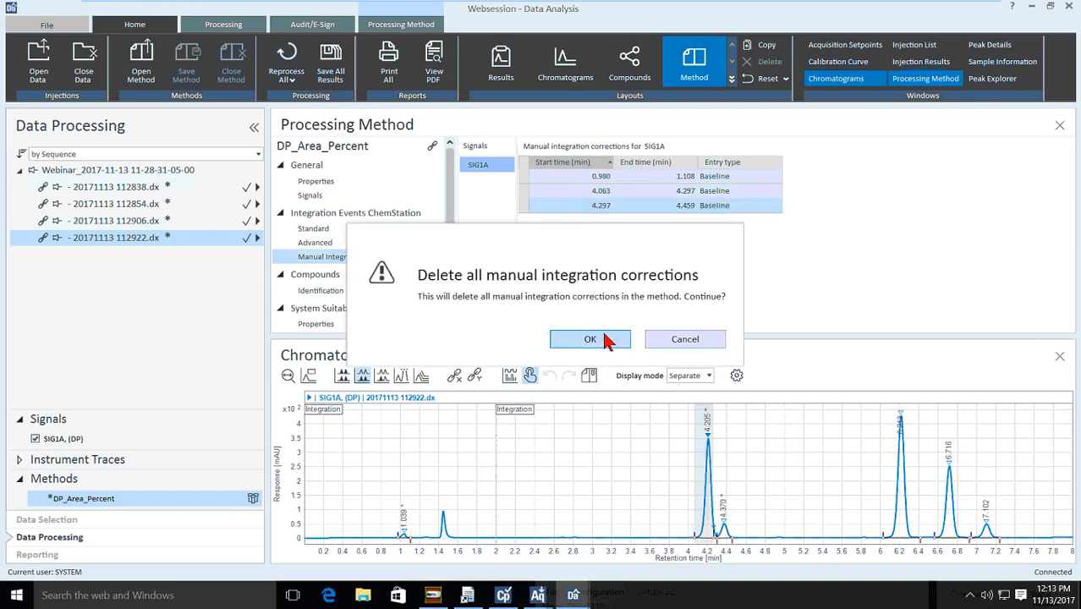
{"action": "left_click", "coordinate": [561, 338]}
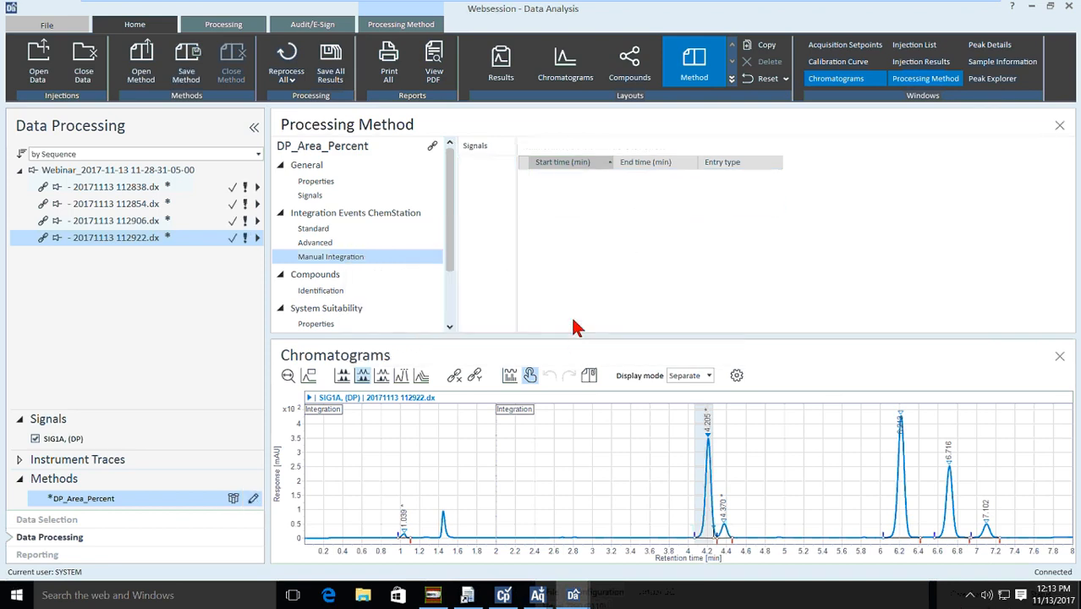
Save the method without manual corrections, reprocess all injections and leave manual integration mode.
{"action": "left_click", "coordinate": [186, 66]}
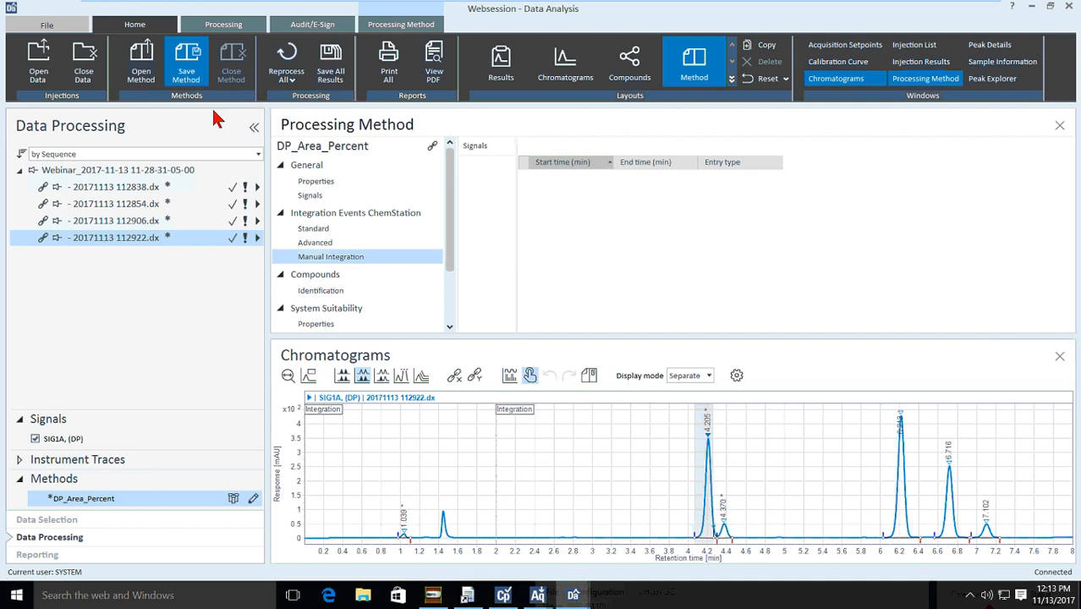
{"action": "left_click", "coordinate": [298, 62]}
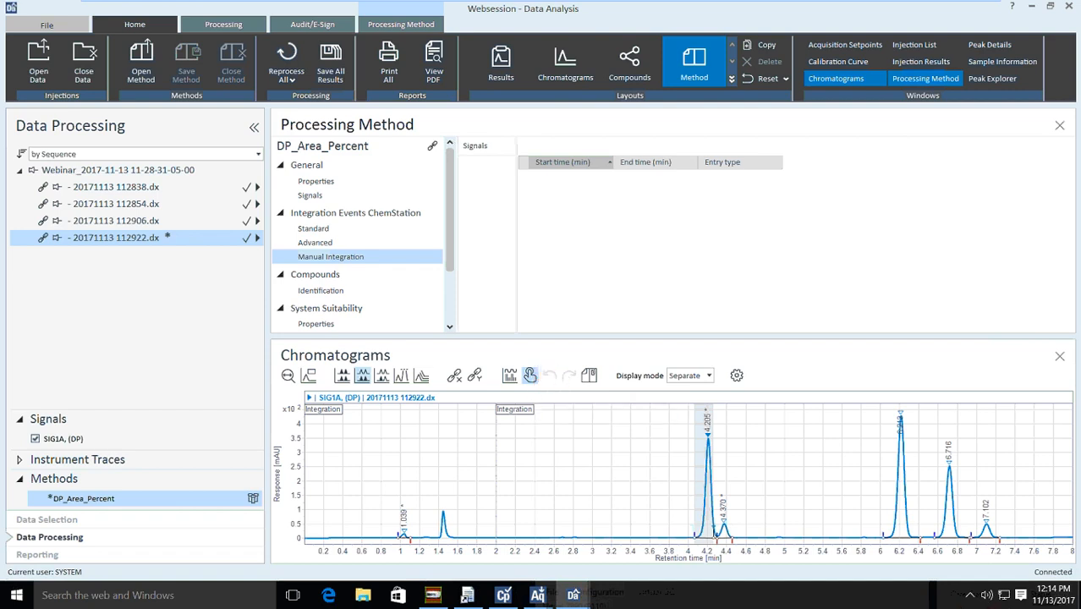
{"action": "left_click", "coordinate": [530, 377]}
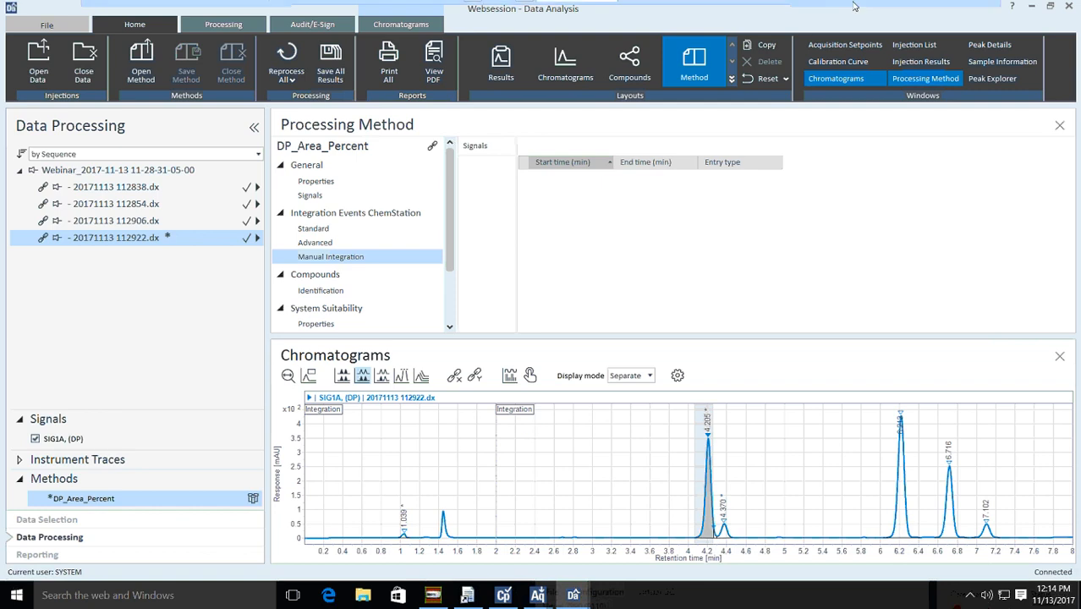
{"action": "left_click", "coordinate": [949, 9]}
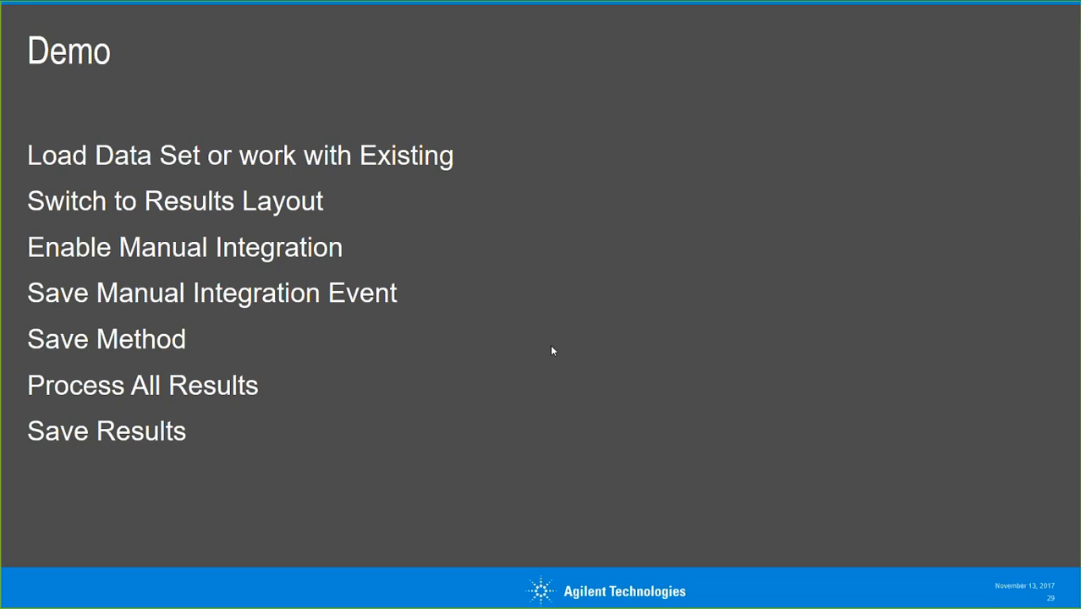
{"action": "key", "text": "Right"}
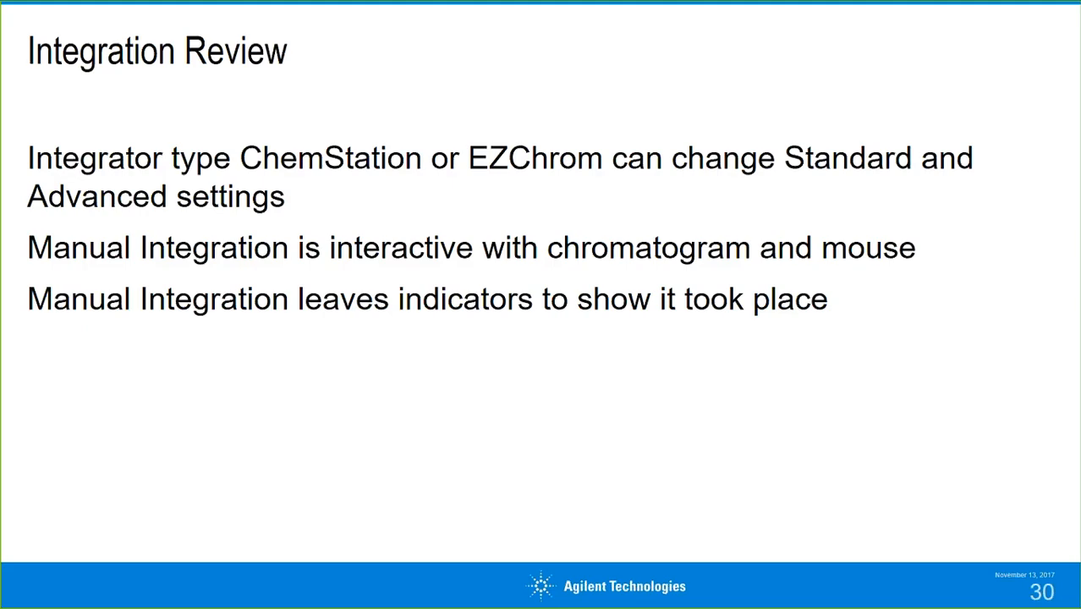
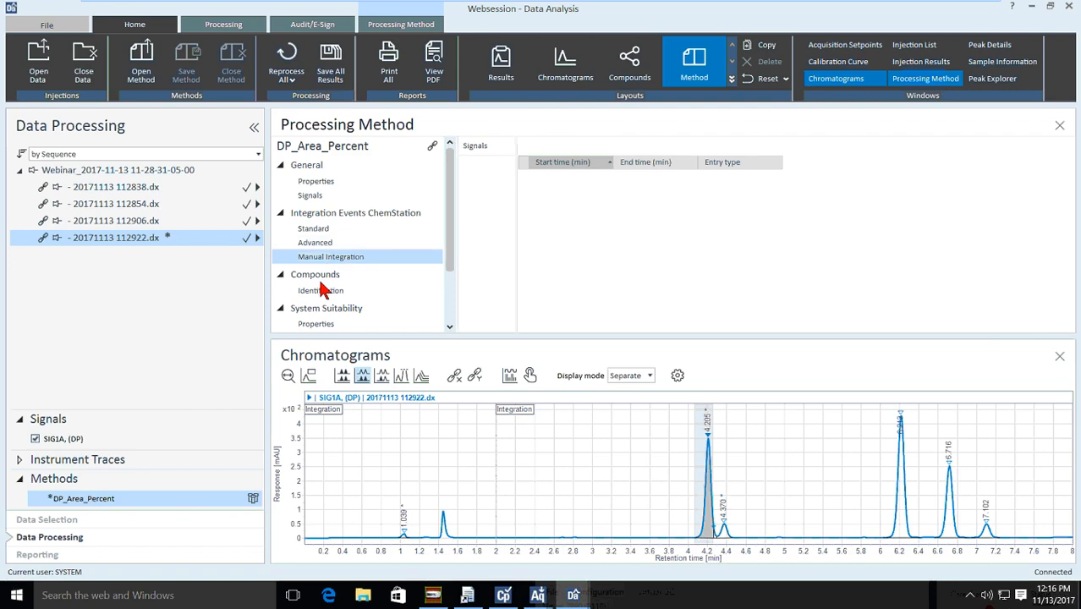
Add the 4.200 and 6.711 min peaks of injection 112838 as compounds to the method's identification table.
{"action": "left_click", "coordinate": [326, 290]}
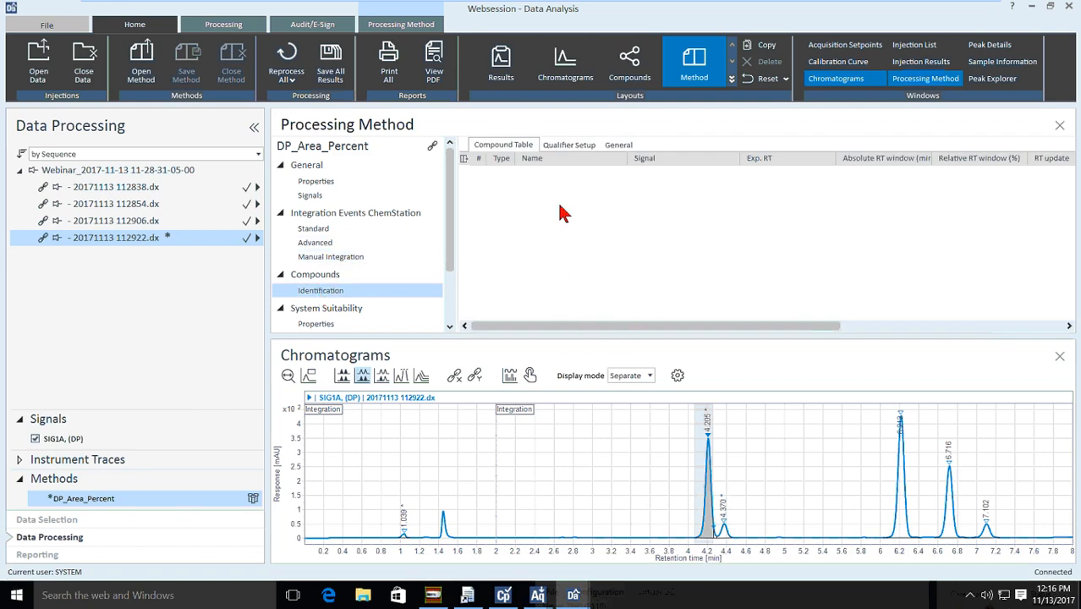
{"action": "left_click", "coordinate": [140, 190]}
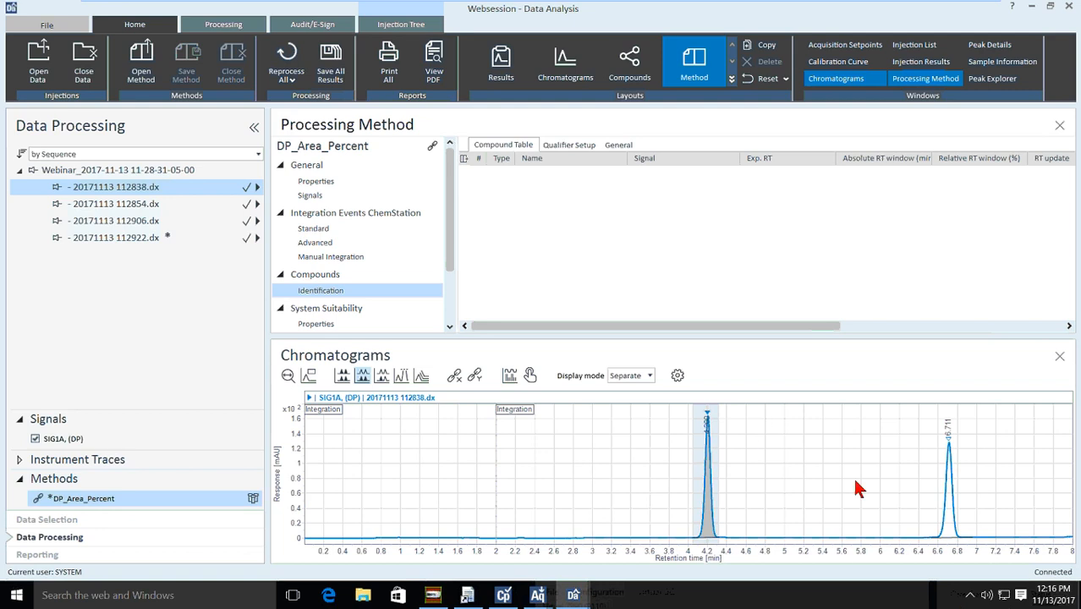
{"action": "left_click", "coordinate": [948, 441]}
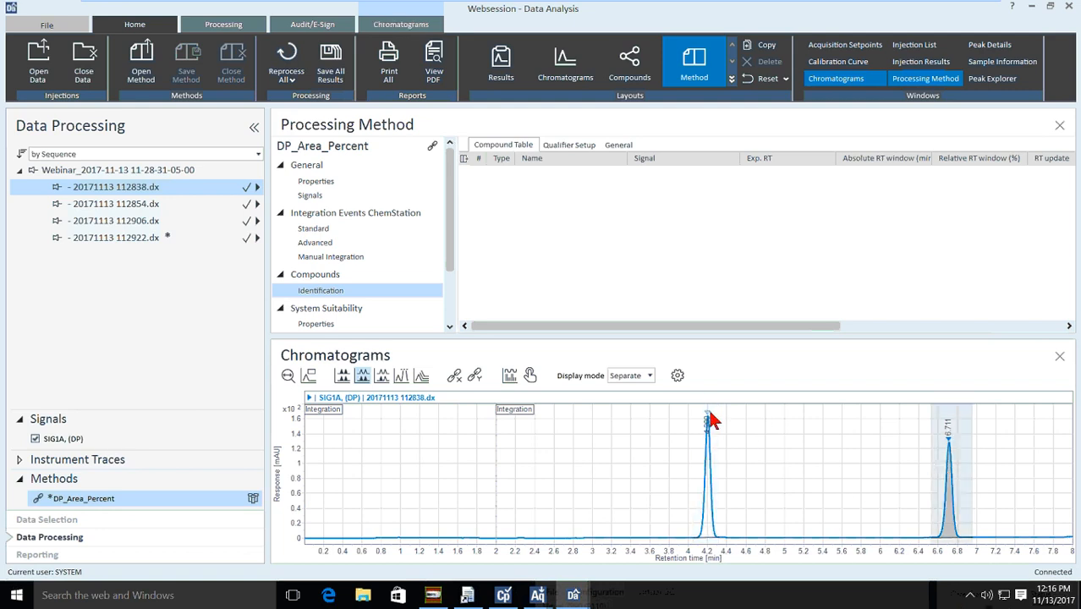
{"action": "left_click", "coordinate": [709, 421]}
{"action": "left_click", "coordinate": [948, 441]}
{"action": "left_click", "coordinate": [709, 421]}
{"action": "right_click", "coordinate": [709, 421]}
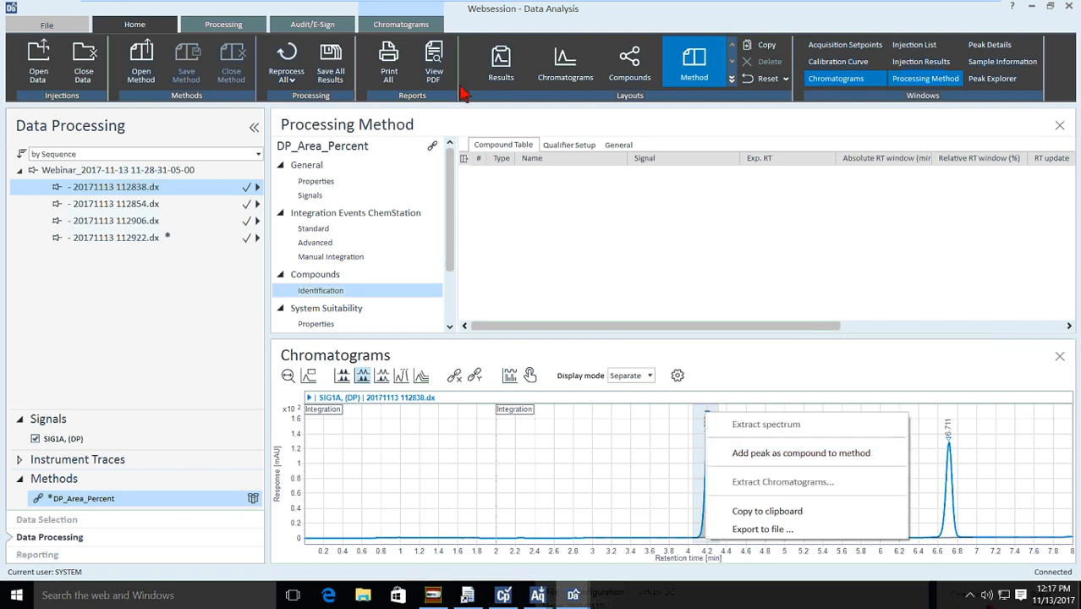
{"action": "left_click", "coordinate": [759, 372]}
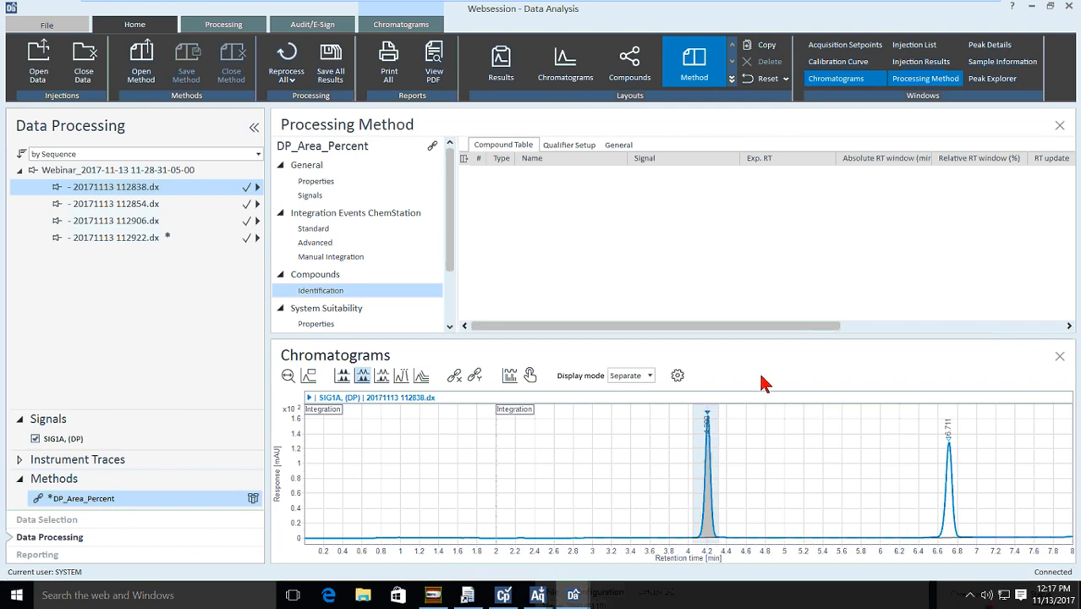
{"action": "left_click", "coordinate": [949, 442]}
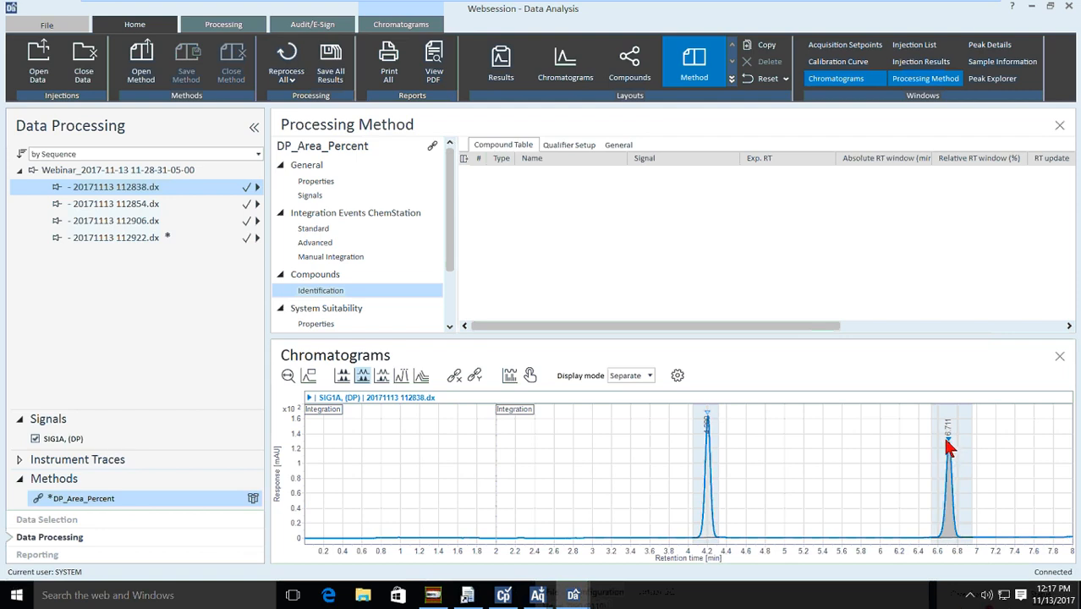
{"action": "right_click", "coordinate": [947, 440]}
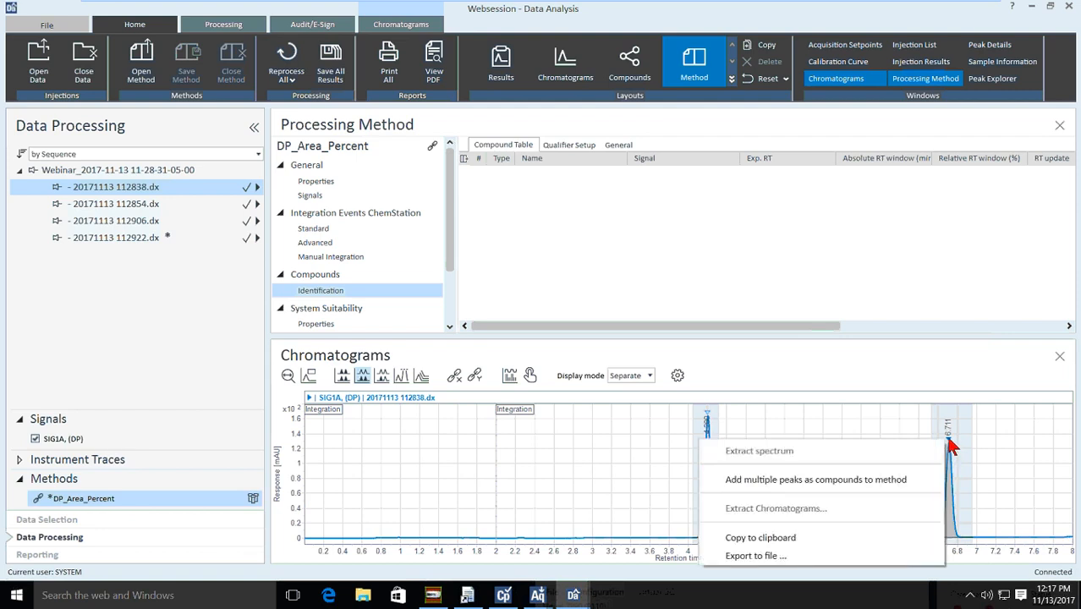
{"action": "left_click", "coordinate": [865, 482]}
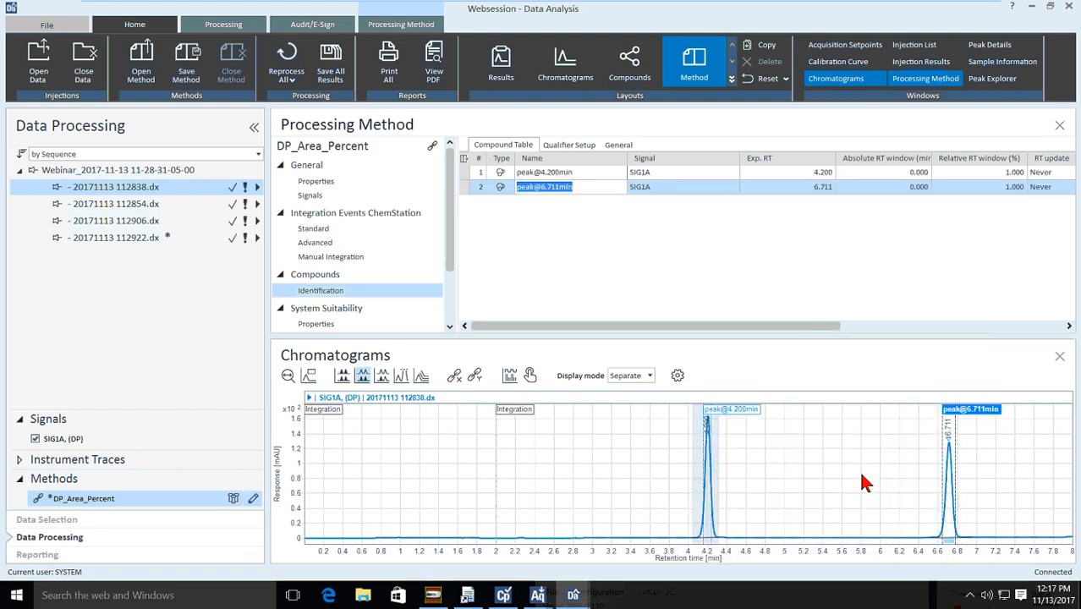
Name the compound at 4.200 min chocolate and the compound at 6.711 min caramel.
{"action": "left_click", "coordinate": [592, 173]}
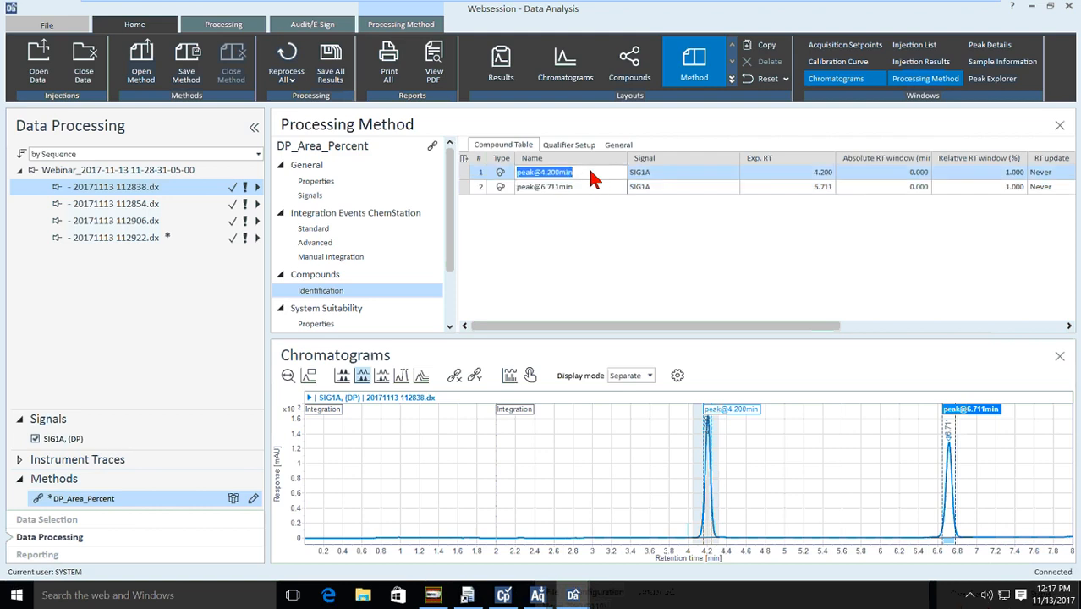
{"action": "type", "text": "chocolate"}
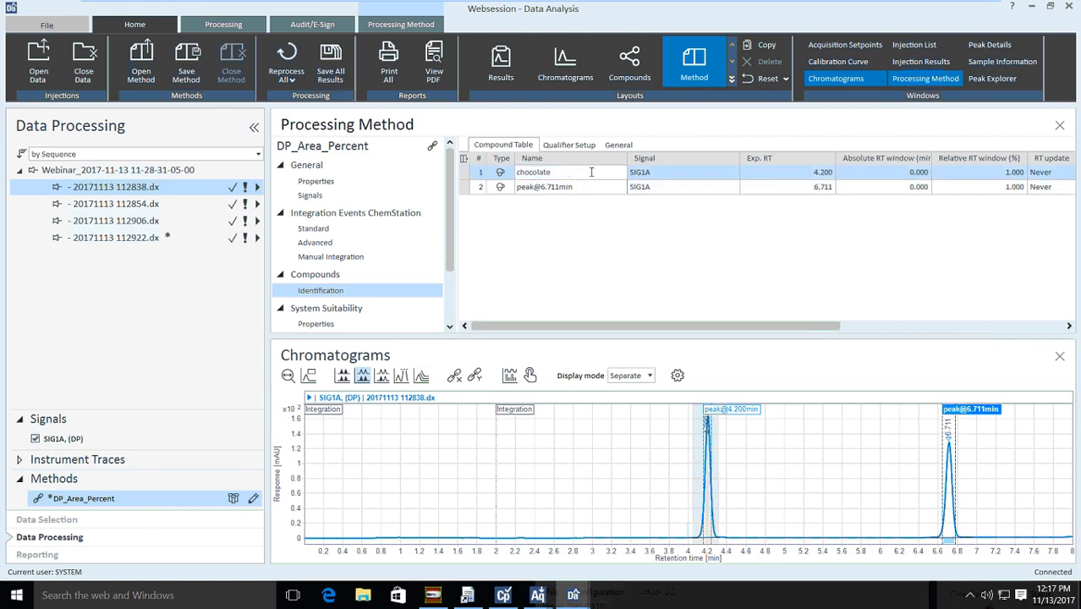
{"action": "key", "text": "Tab"}
{"action": "left_click", "coordinate": [581, 185]}
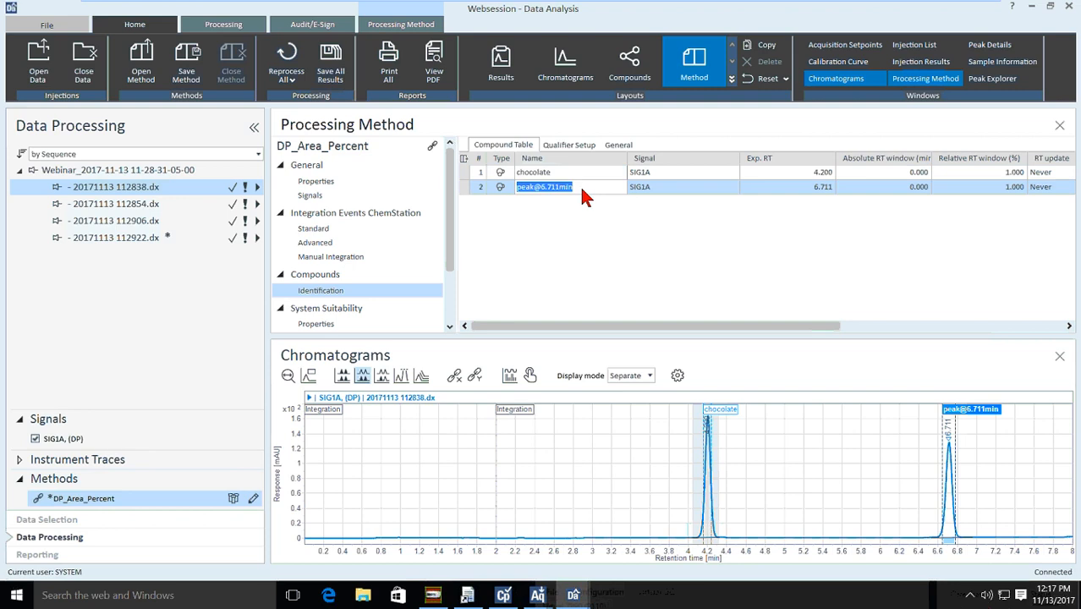
{"action": "type", "text": "caramel"}
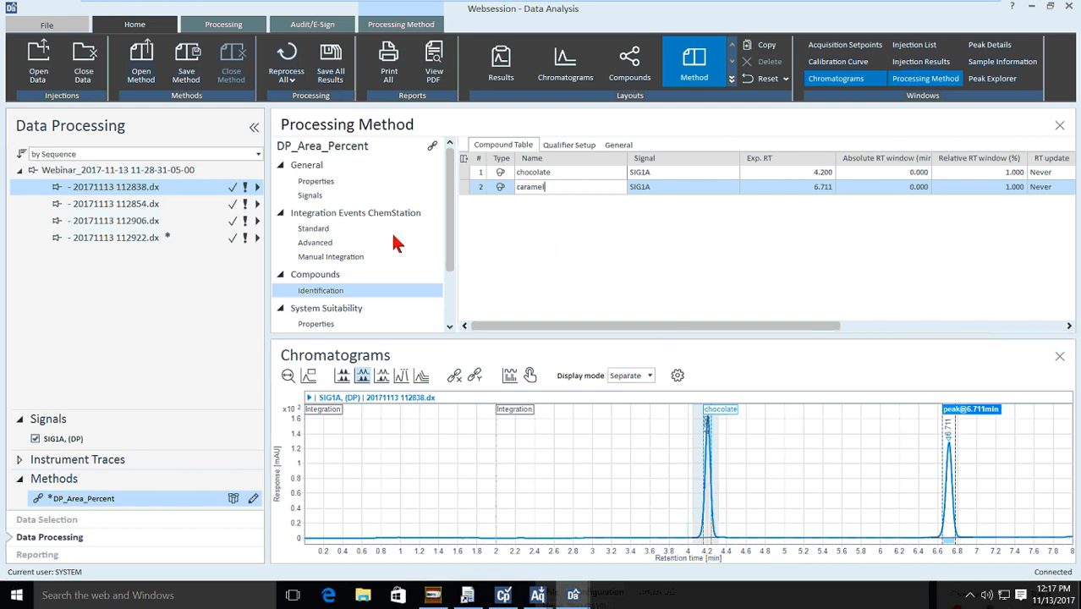
Reprocess all injections with the compound identification and review the peak labels in each of the four chromatograms.
{"action": "left_click", "coordinate": [136, 220]}
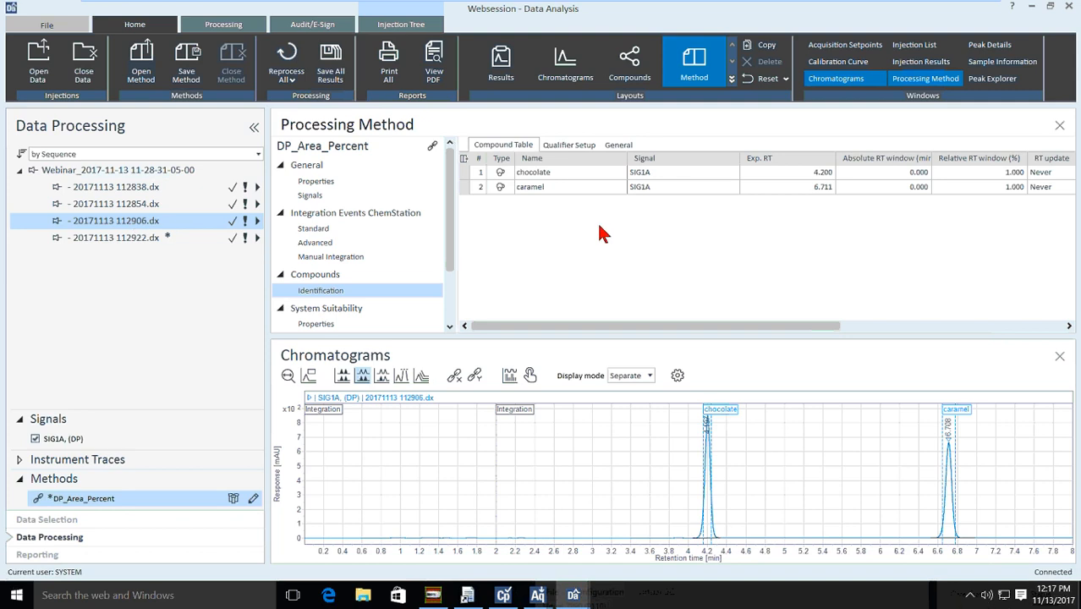
{"action": "left_click", "coordinate": [288, 51]}
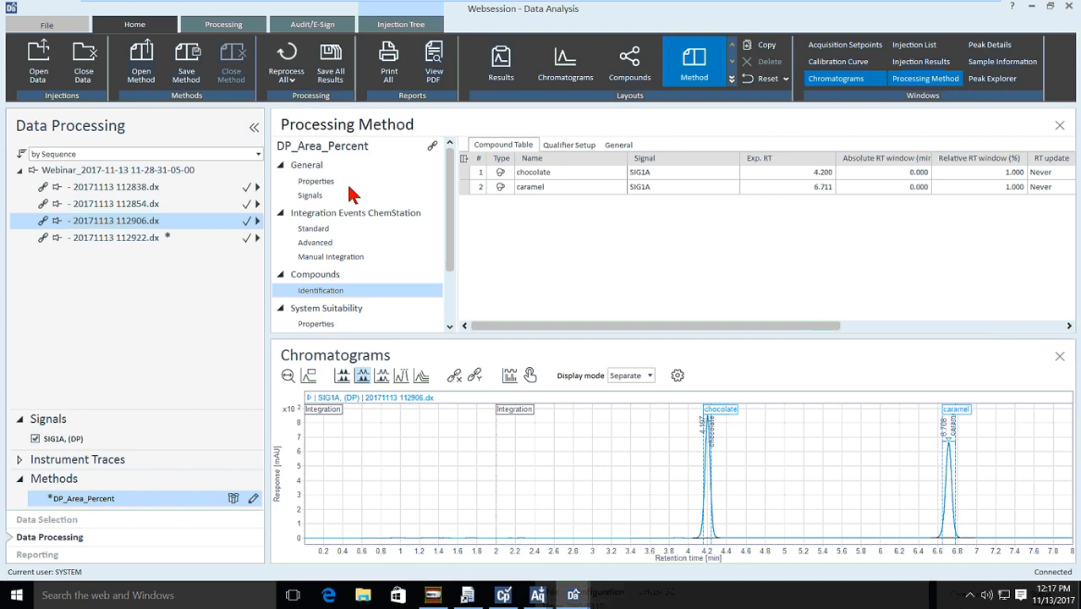
{"action": "left_click", "coordinate": [126, 188]}
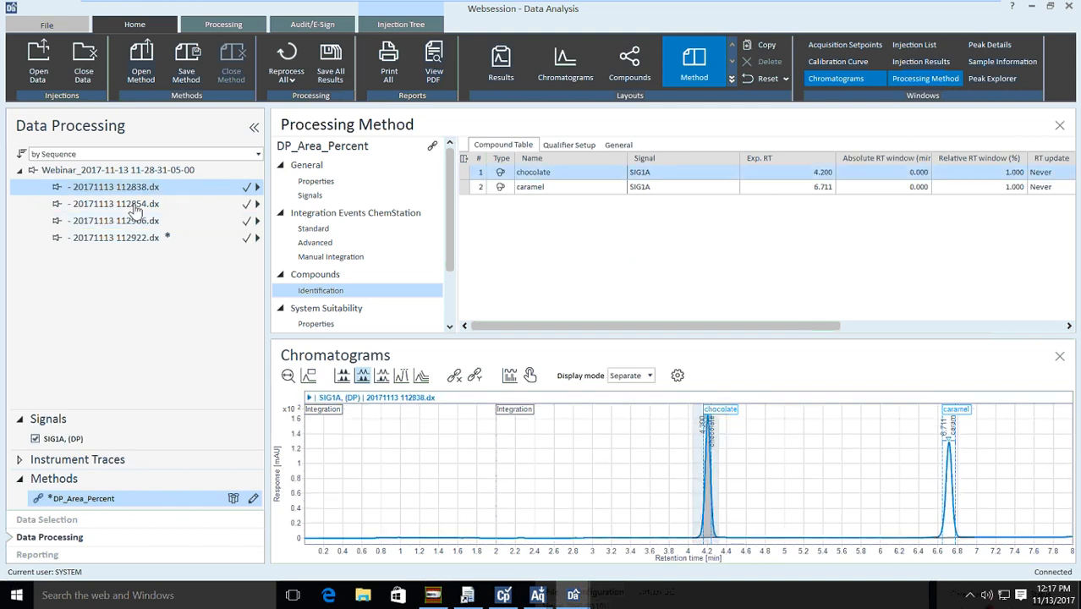
{"action": "left_click", "coordinate": [134, 208]}
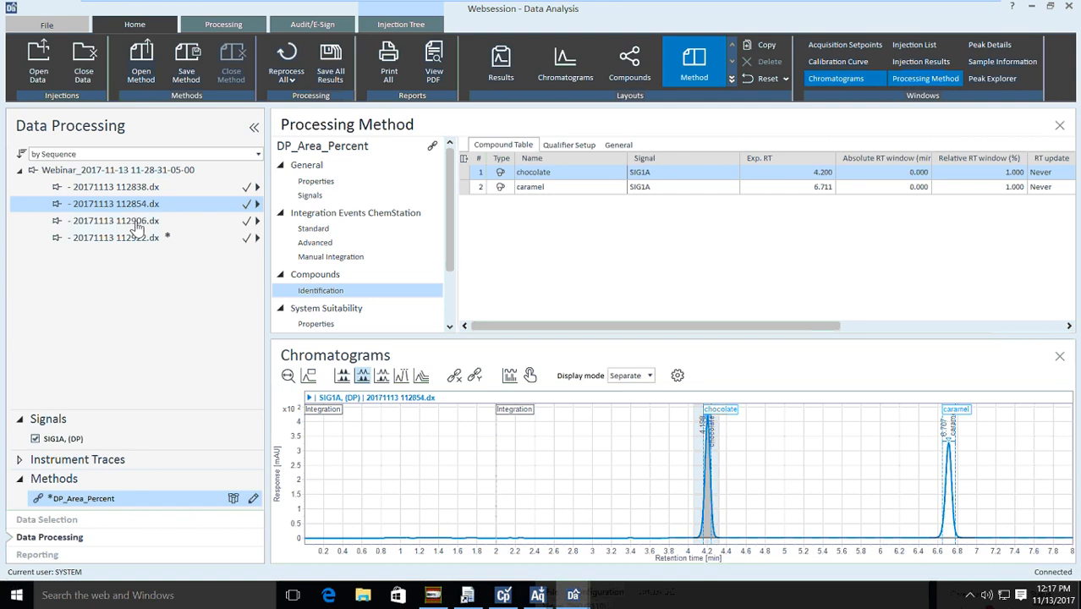
{"action": "left_click", "coordinate": [136, 224]}
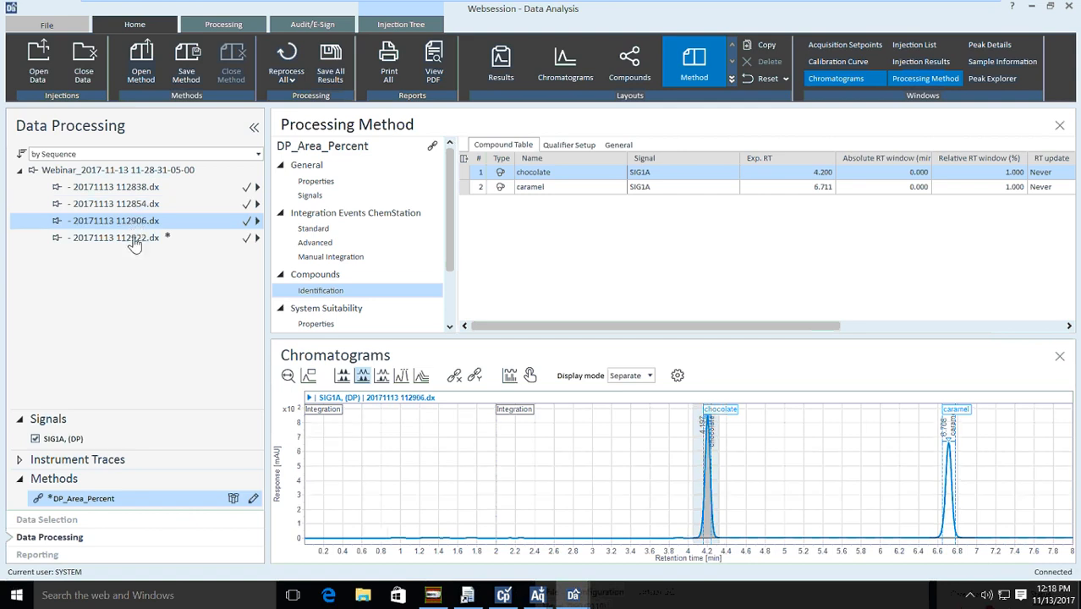
{"action": "left_click", "coordinate": [132, 240]}
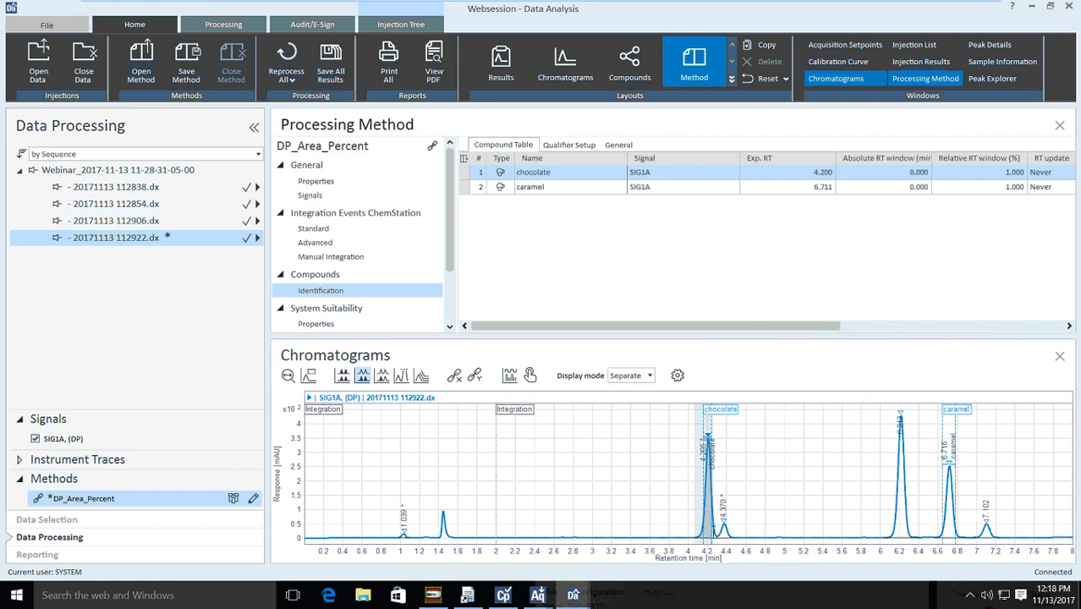
Widen the absolute RT window column in the compound table and set chocolate's absolute RT window to 5 min.
{"action": "scroll", "coordinate": [715, 332], "scroll_direction": "right", "scroll_amount": 3}
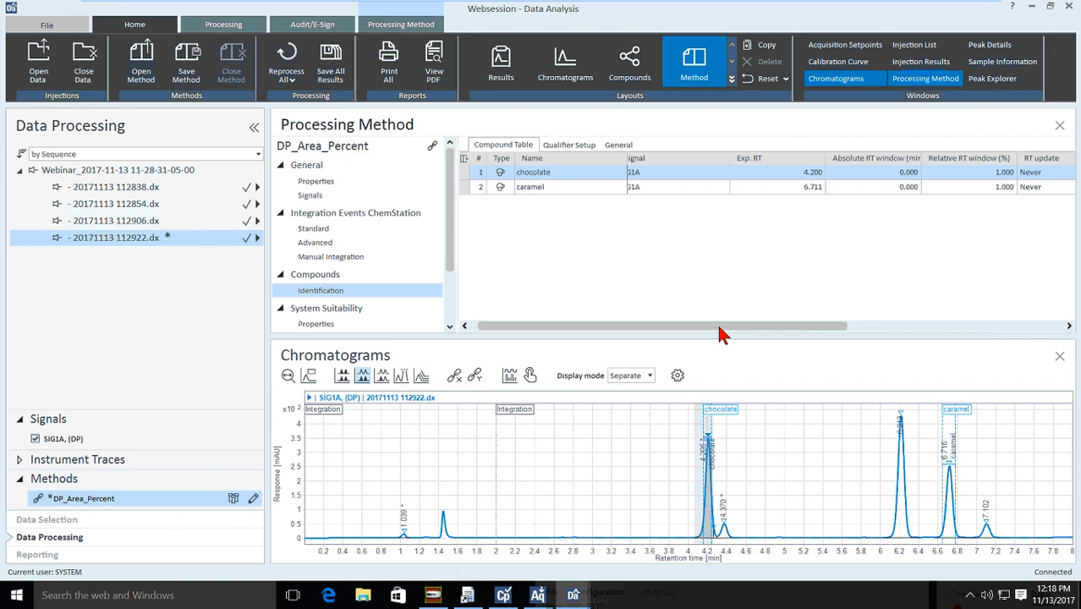
{"action": "scroll", "coordinate": [777, 325], "scroll_direction": "right", "scroll_amount": 3}
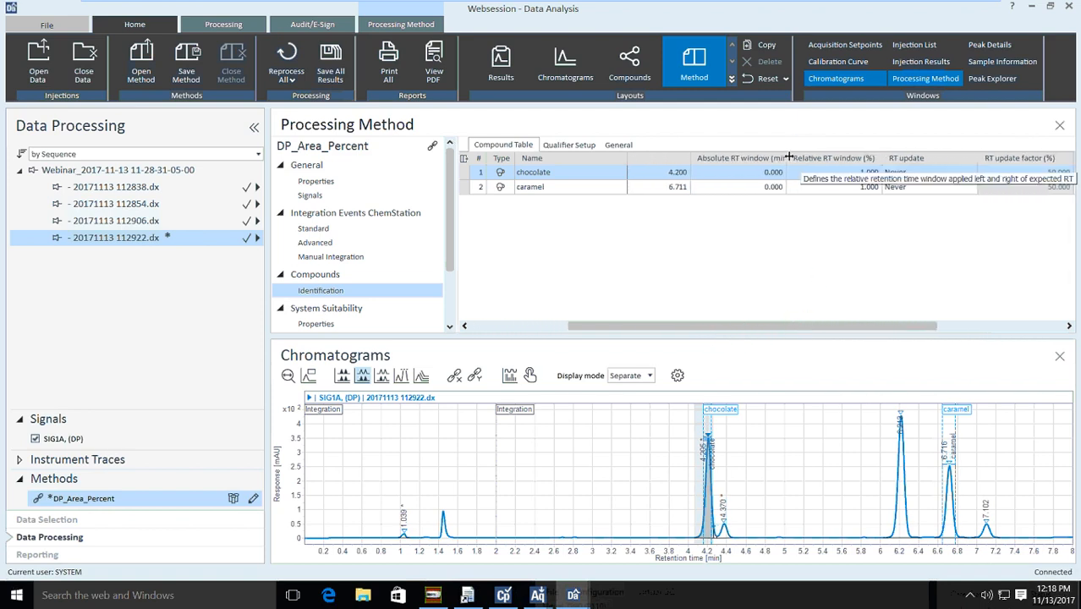
{"action": "left_click_drag", "start_coordinate": [787, 154], "coordinate": [797, 154]}
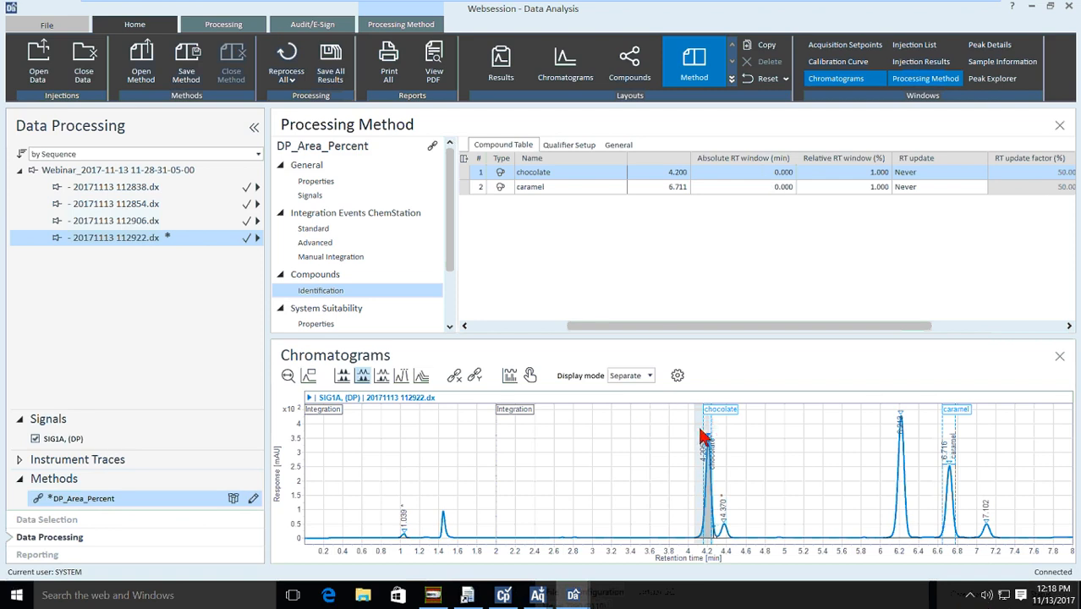
{"action": "mouse_move", "coordinate": [711, 442]}
{"action": "double_click", "coordinate": [760, 172]}
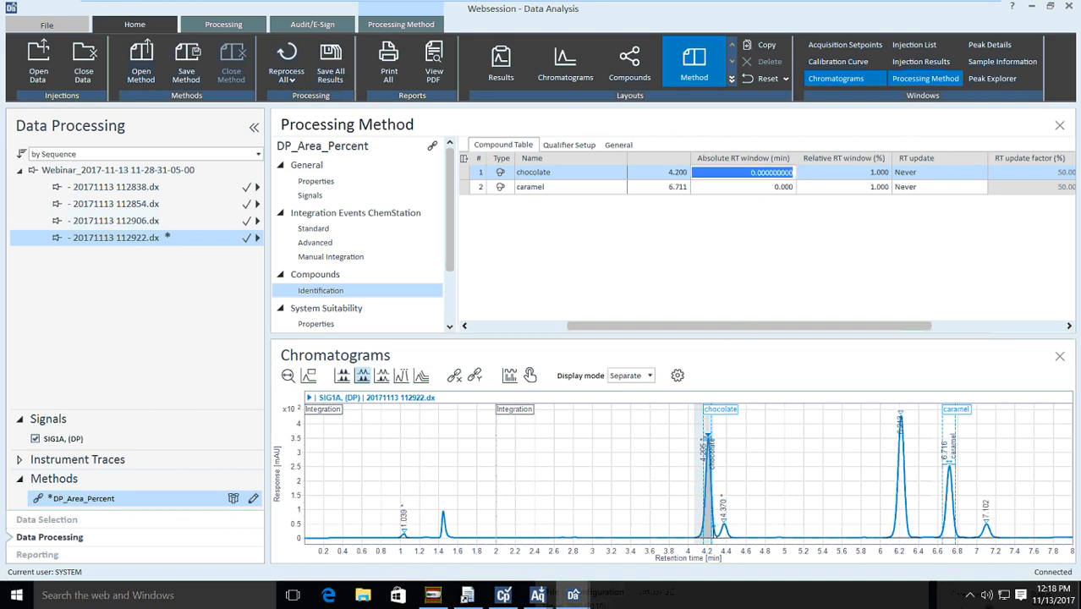
{"action": "type", "text": "5"}
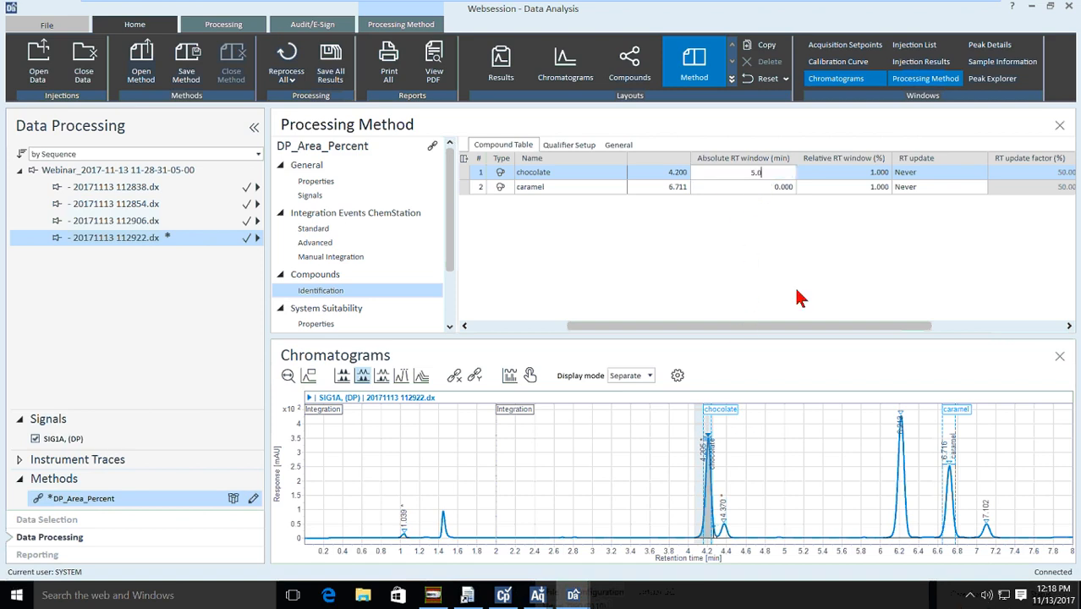
{"action": "key", "text": "Return"}
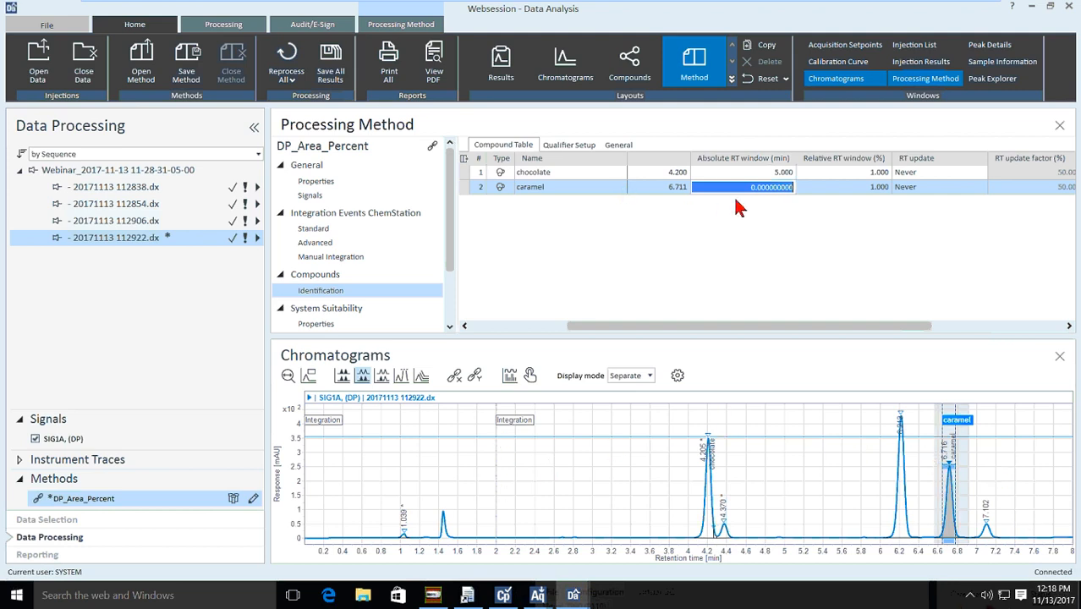
Sort the compound table by absolute RT window and set chocolate's absolute RT window to 1.5 min.
{"action": "left_click", "coordinate": [749, 159]}
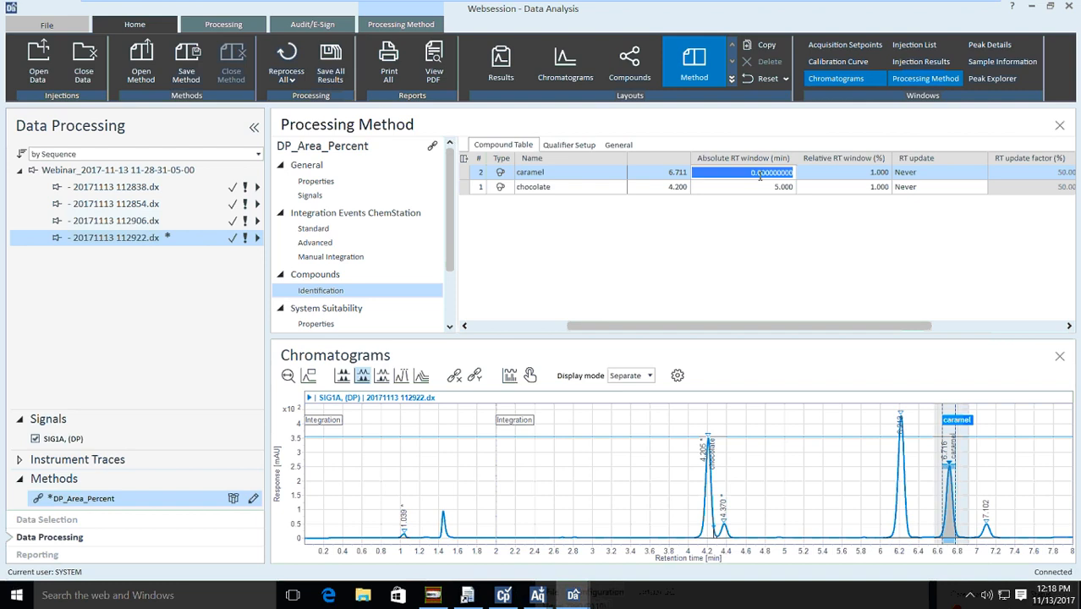
{"action": "key", "text": "Return"}
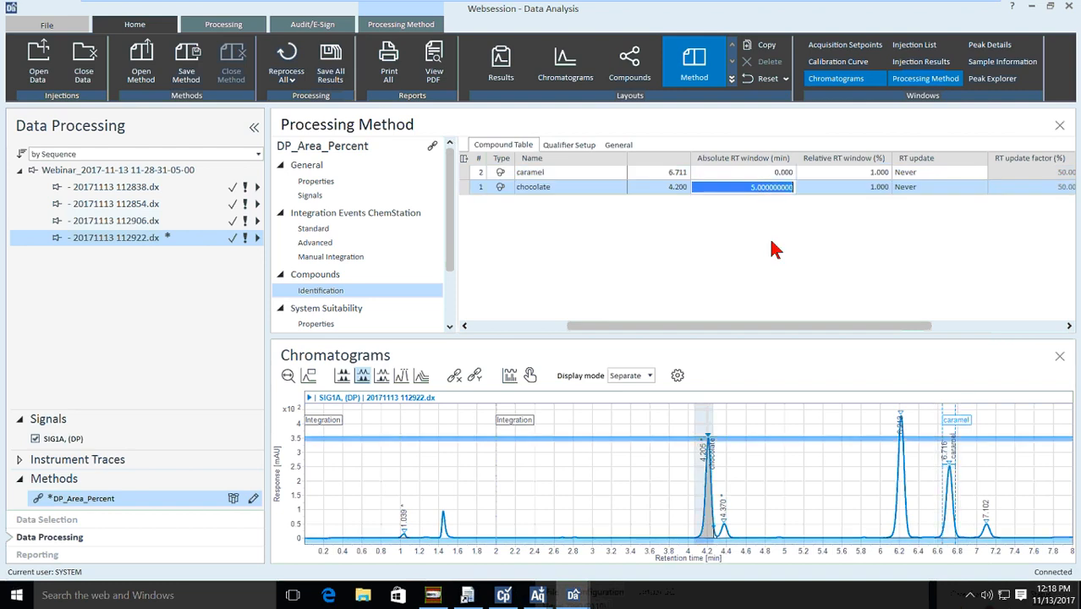
{"action": "type", "text": "1.5"}
{"action": "key", "text": "Return"}
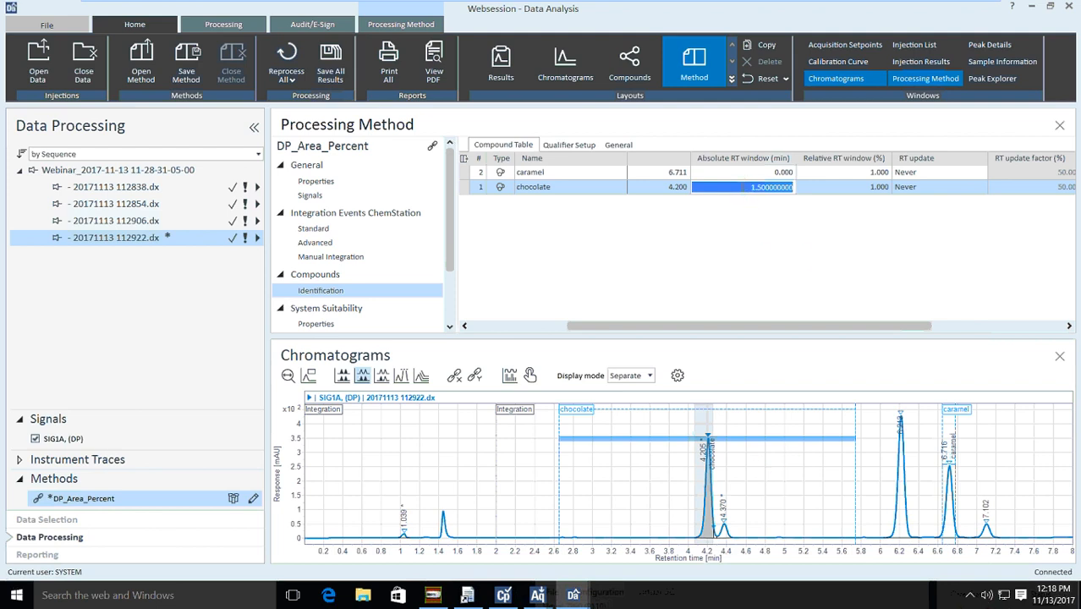
Reset chocolate's absolute RT window to 0 min.
{"action": "key", "text": "Tab"}
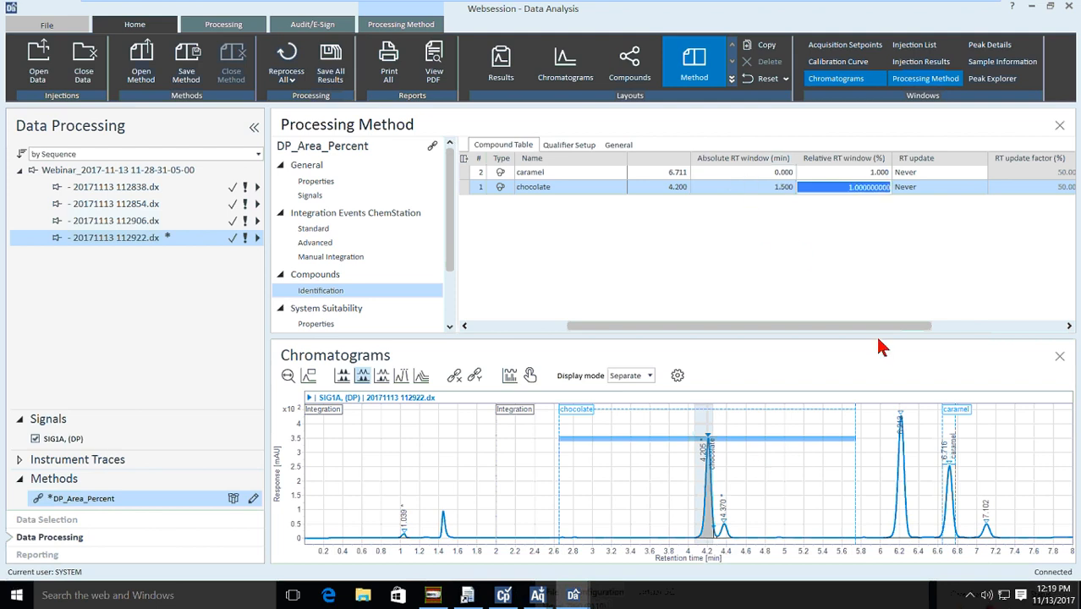
{"action": "left_click", "coordinate": [750, 187]}
{"action": "type", "text": "0."}
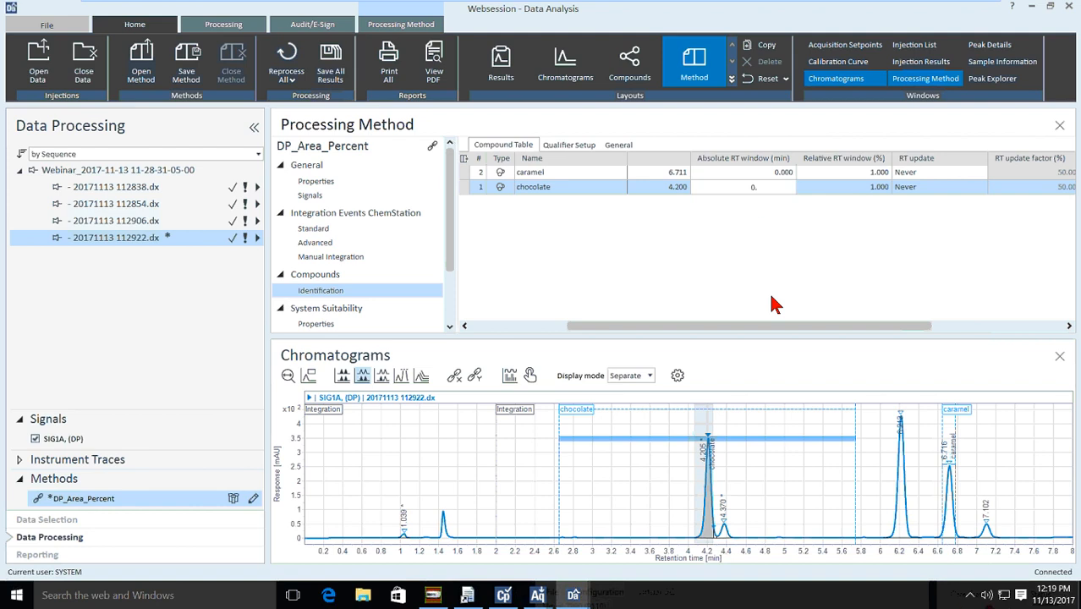
{"action": "key", "text": "Return"}
{"action": "left_click", "coordinate": [774, 187]}
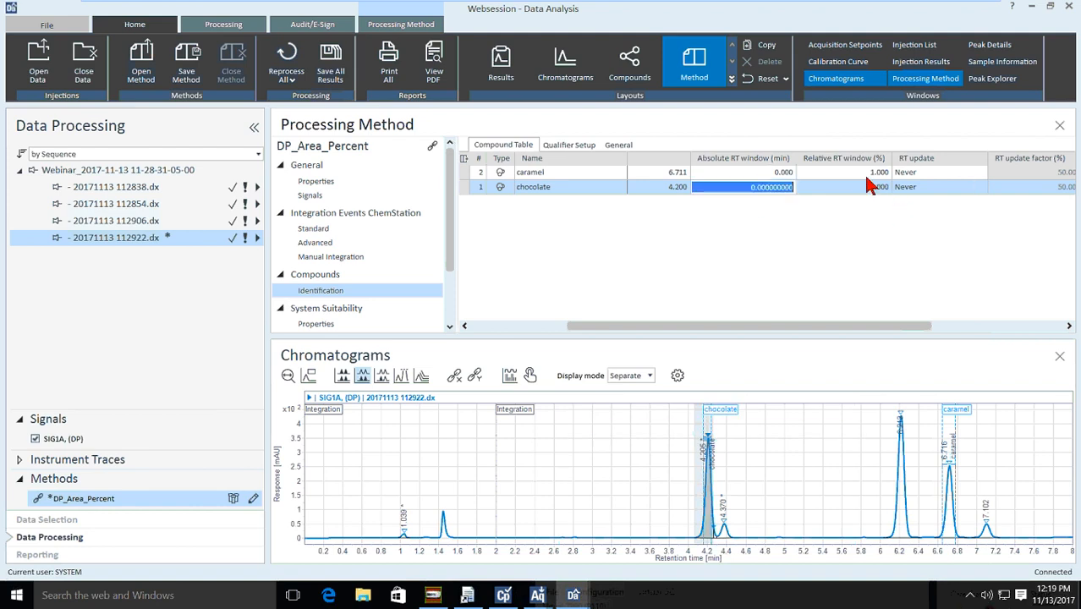
Set chocolate's relative RT window to 10%.
{"action": "left_click", "coordinate": [863, 187]}
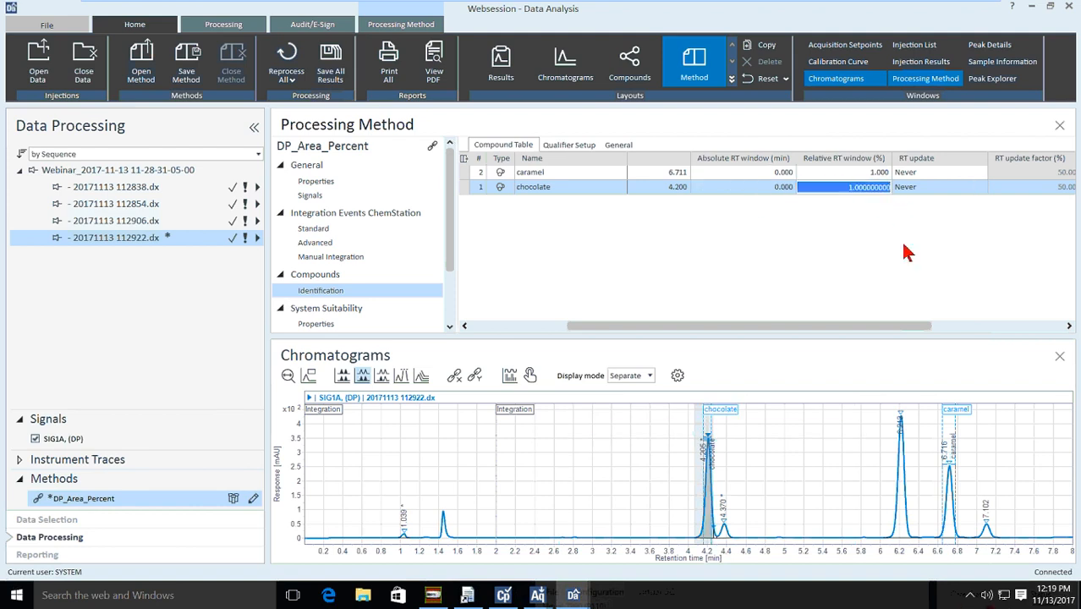
{"action": "type", "text": "10"}
{"action": "key", "text": "Return"}
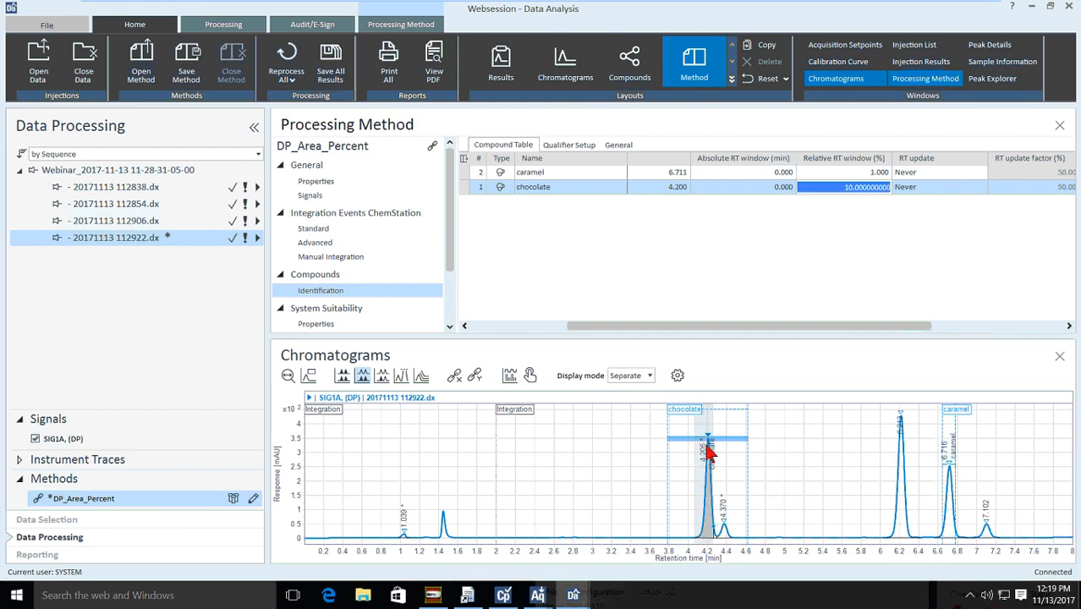
Examine the RT update options offered for the caramel compound without changing its setting.
{"action": "left_click_drag", "start_coordinate": [732, 327], "coordinate": [784, 329]}
{"action": "left_click", "coordinate": [850, 184]}
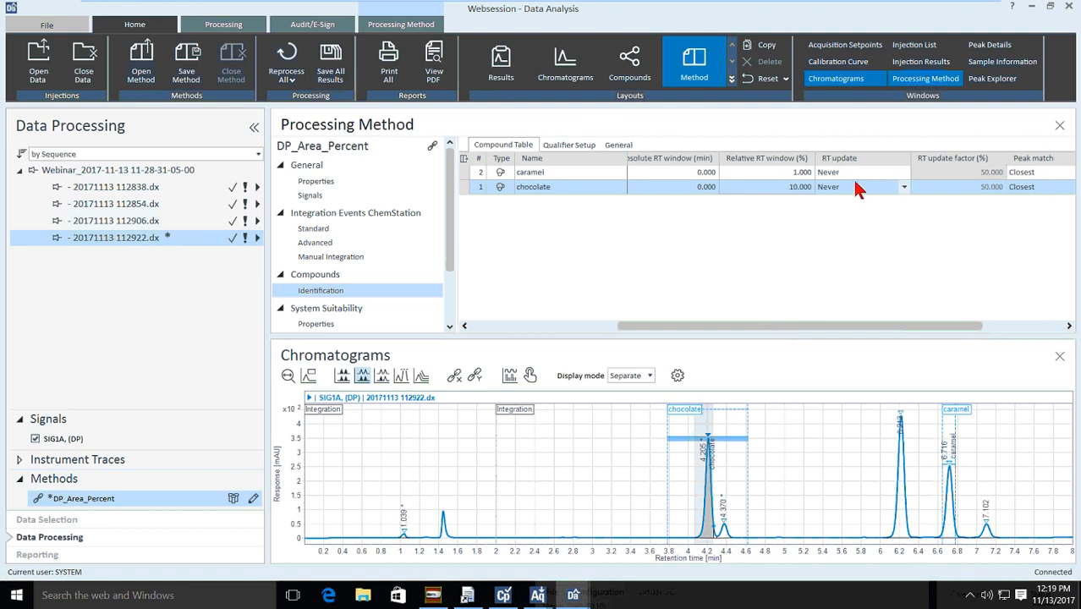
{"action": "left_click", "coordinate": [904, 174]}
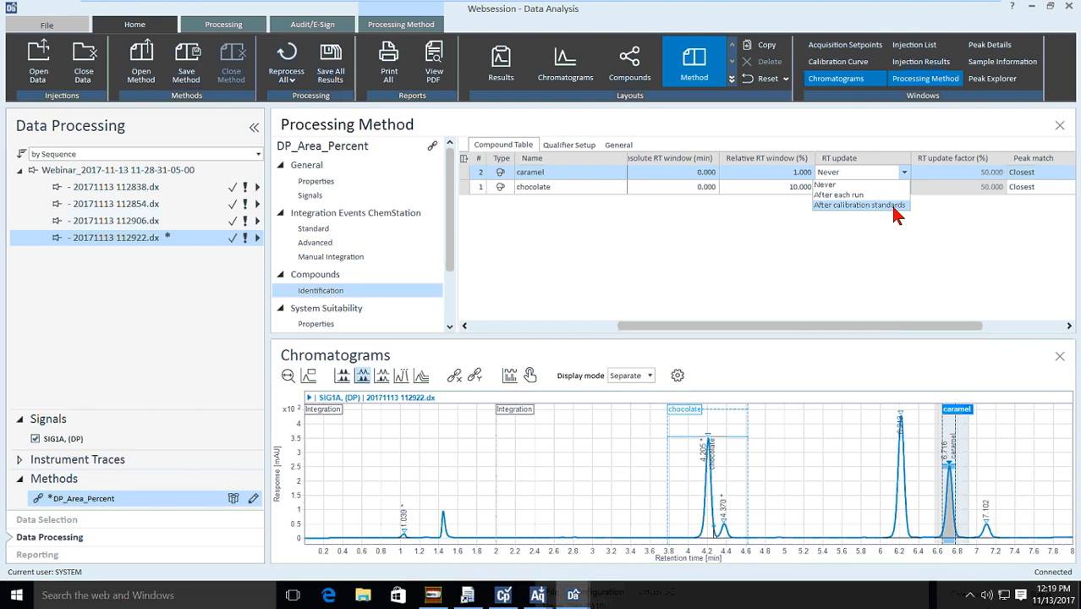
{"action": "left_click", "coordinate": [825, 247]}
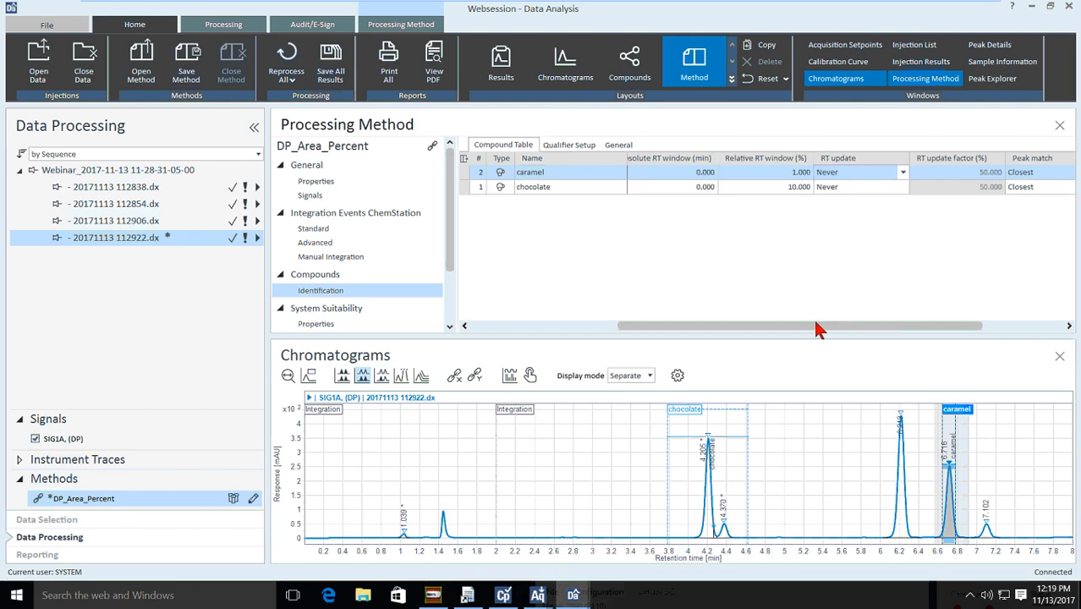
{"action": "left_click_drag", "start_coordinate": [815, 326], "coordinate": [653, 327]}
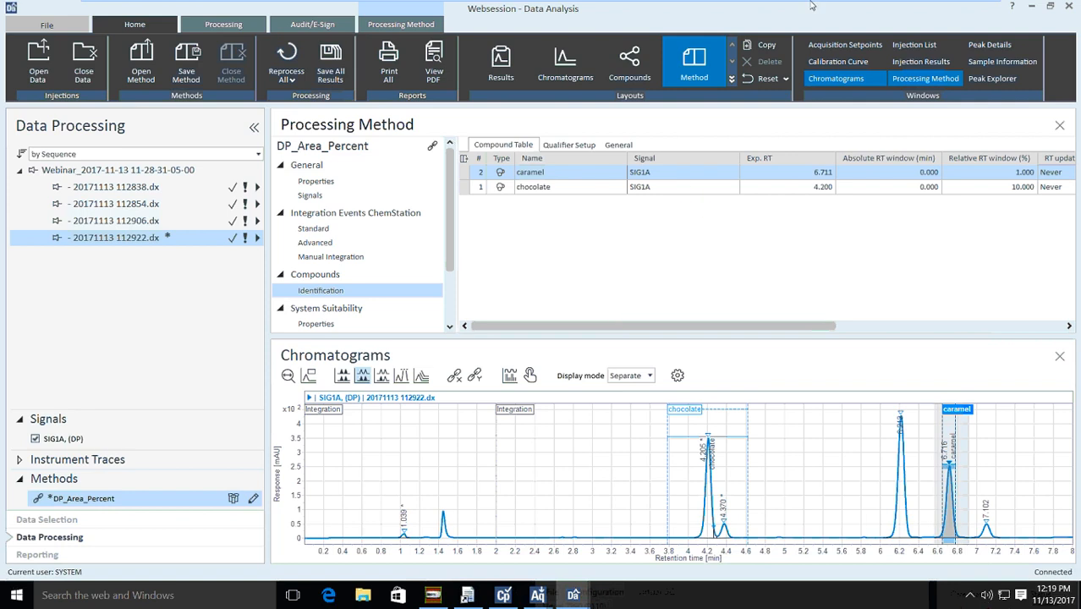
{"action": "mouse_move", "coordinate": [937, 15]}
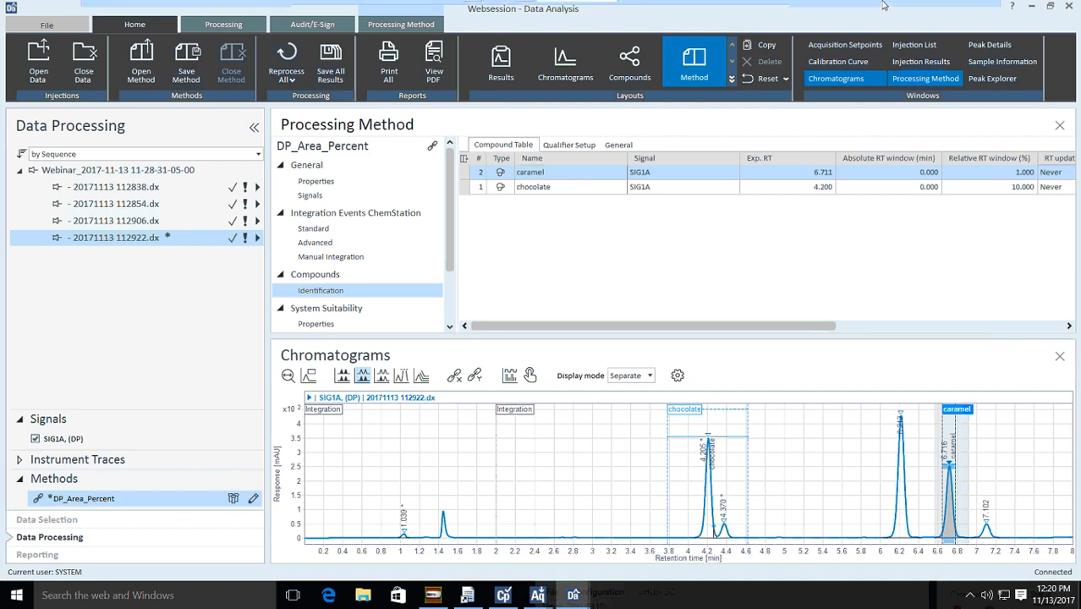
{"action": "left_click", "coordinate": [945, 10]}
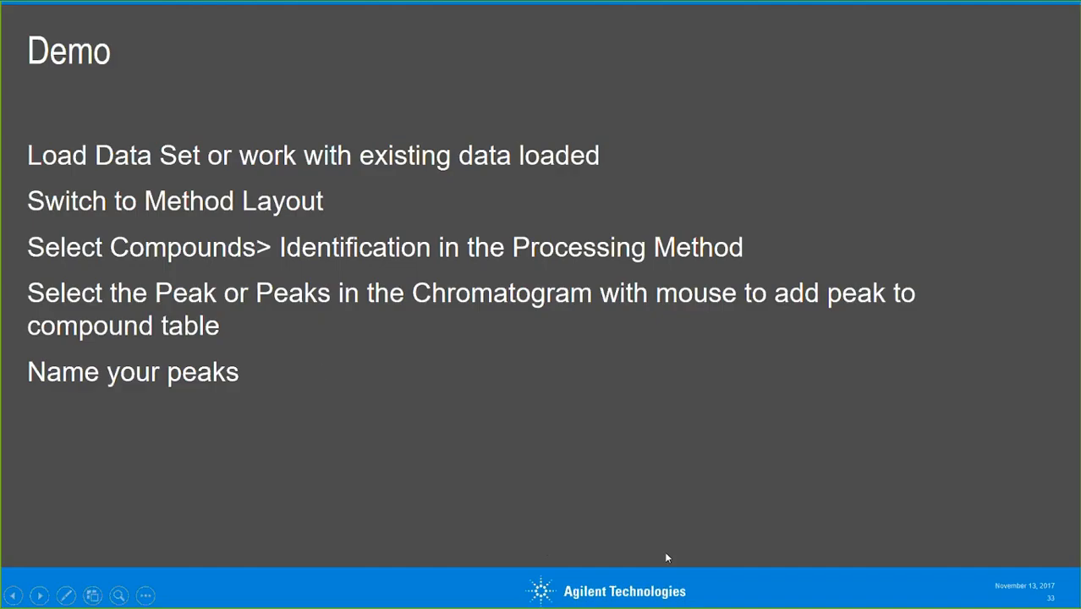
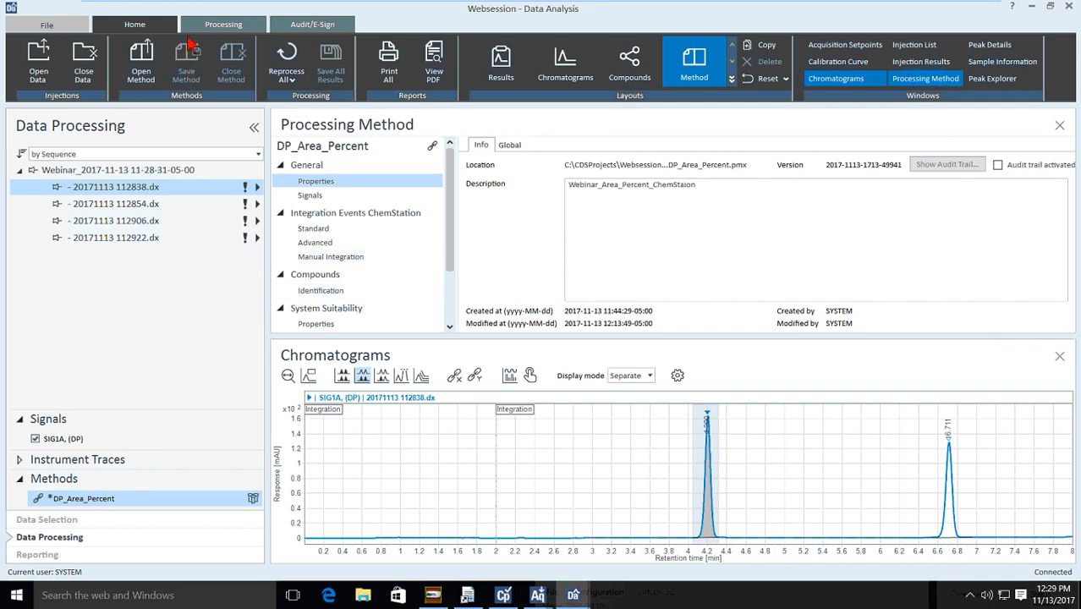
Create a new processing method with the GC/LC Quantitative configuration.
{"action": "left_click", "coordinate": [193, 30]}
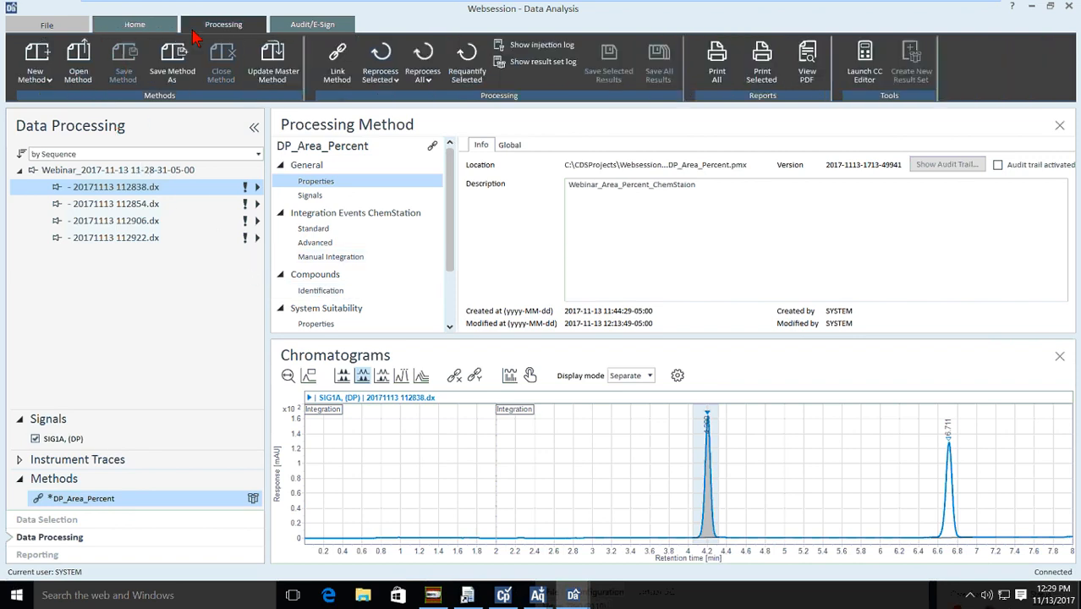
{"action": "left_click", "coordinate": [82, 75]}
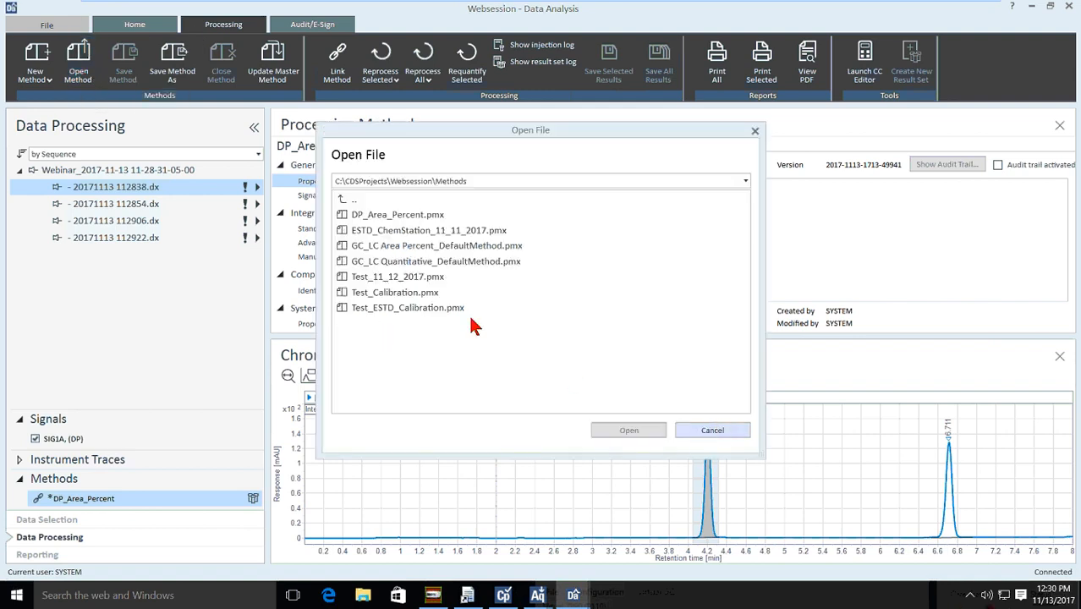
{"action": "left_click", "coordinate": [715, 433]}
{"action": "left_click", "coordinate": [37, 76]}
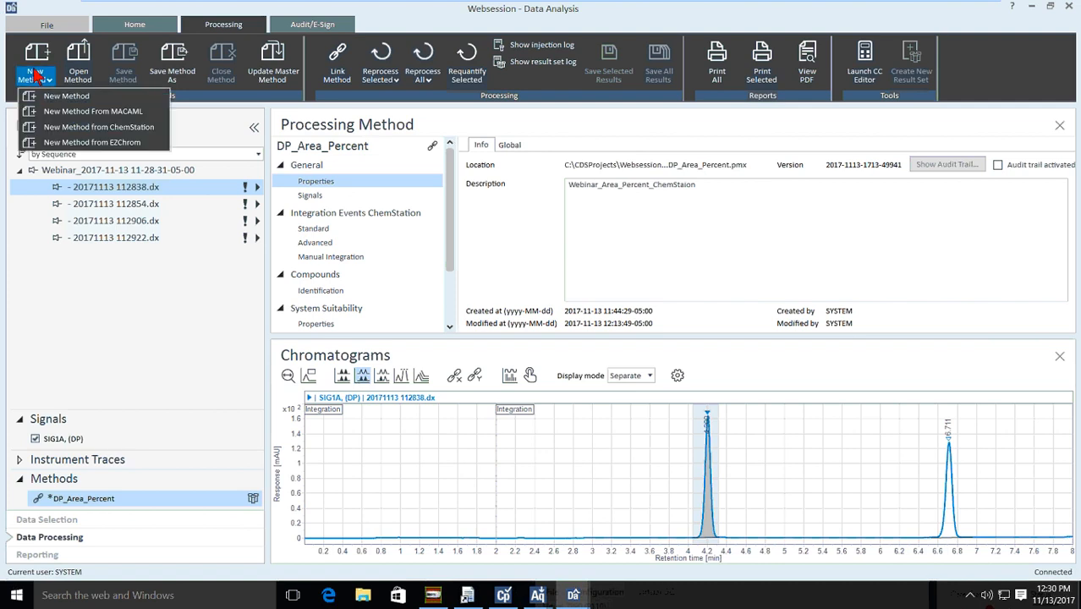
{"action": "left_click", "coordinate": [59, 96]}
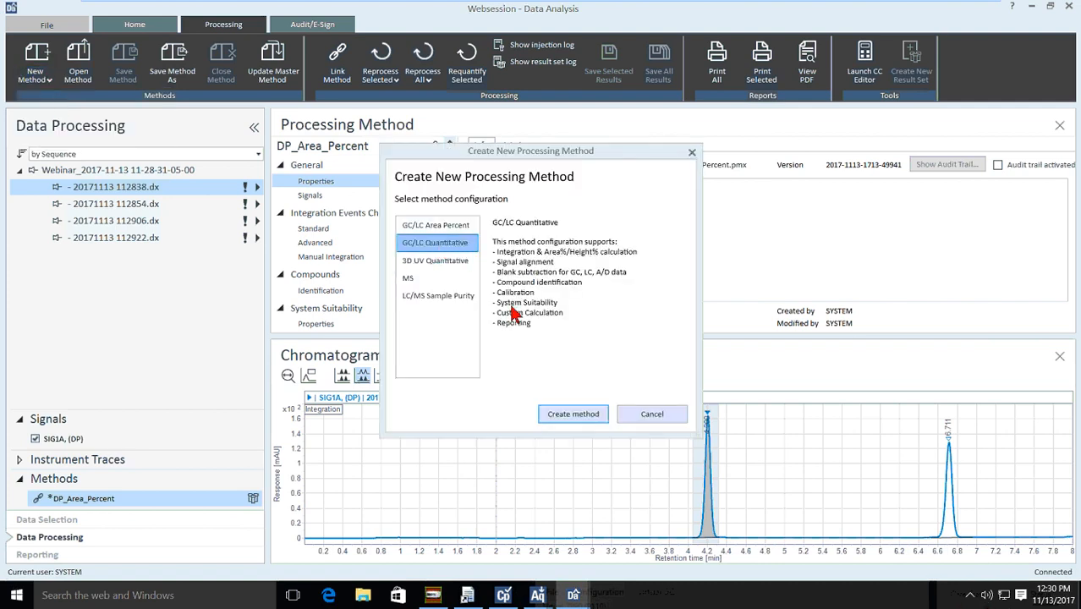
{"action": "left_click", "coordinate": [575, 410]}
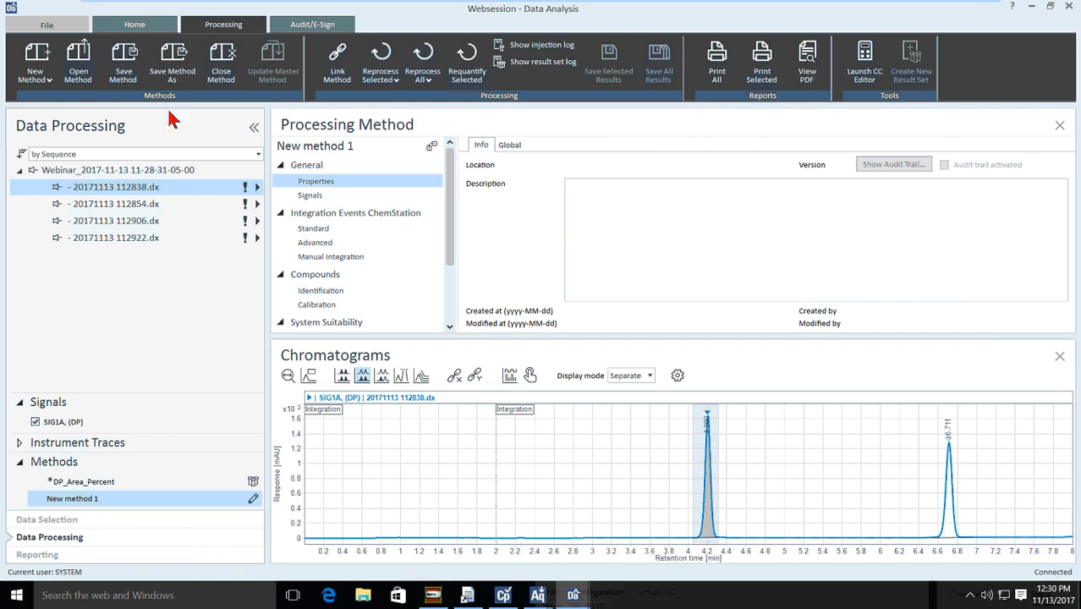
Save the new method as WEb_Calibration_ESTD in the Websession Methods folder.
{"action": "left_click", "coordinate": [173, 63]}
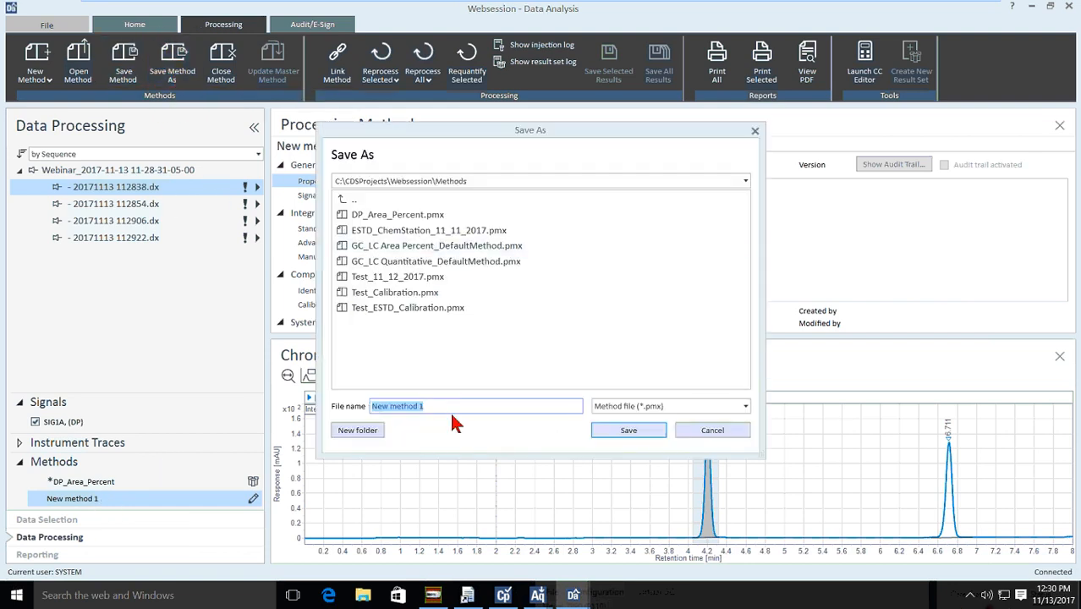
{"action": "type", "text": "WEbin"}
{"action": "key", "text": "BackSpace"}
{"action": "key", "text": "BackSpace"}
{"action": "type", "text": "_Calibration_ESTD"}
{"action": "left_click", "coordinate": [613, 435]}
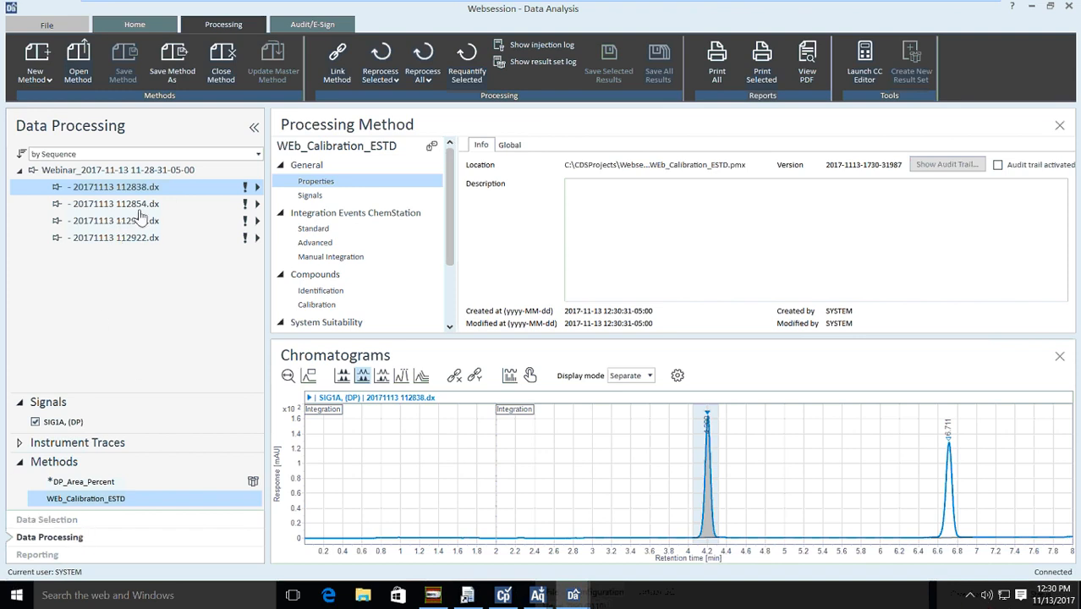
{"action": "left_click", "coordinate": [134, 172]}
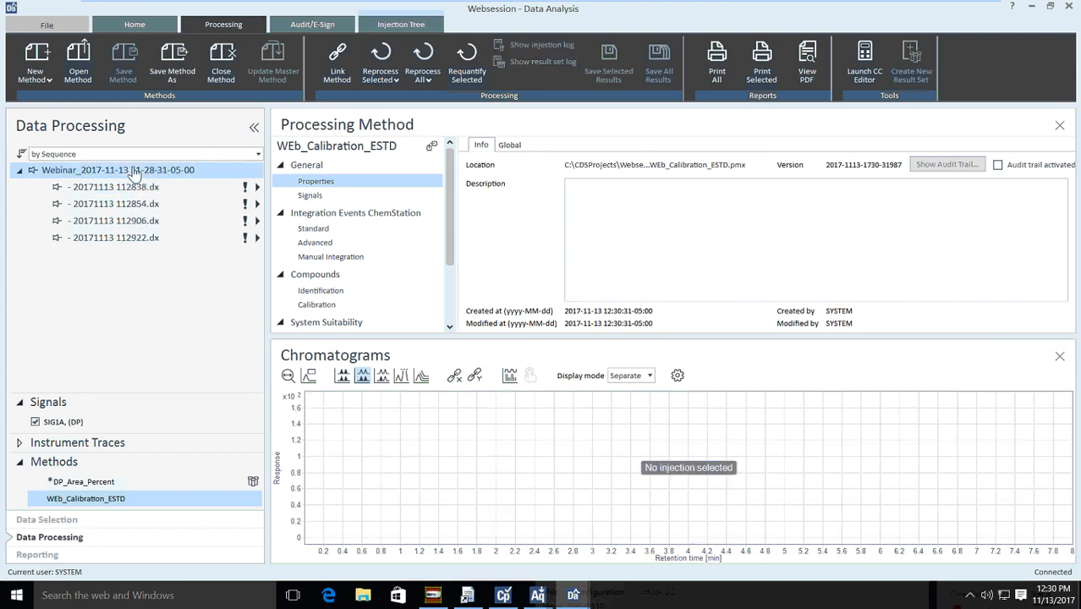
{"action": "right_click", "coordinate": [99, 499]}
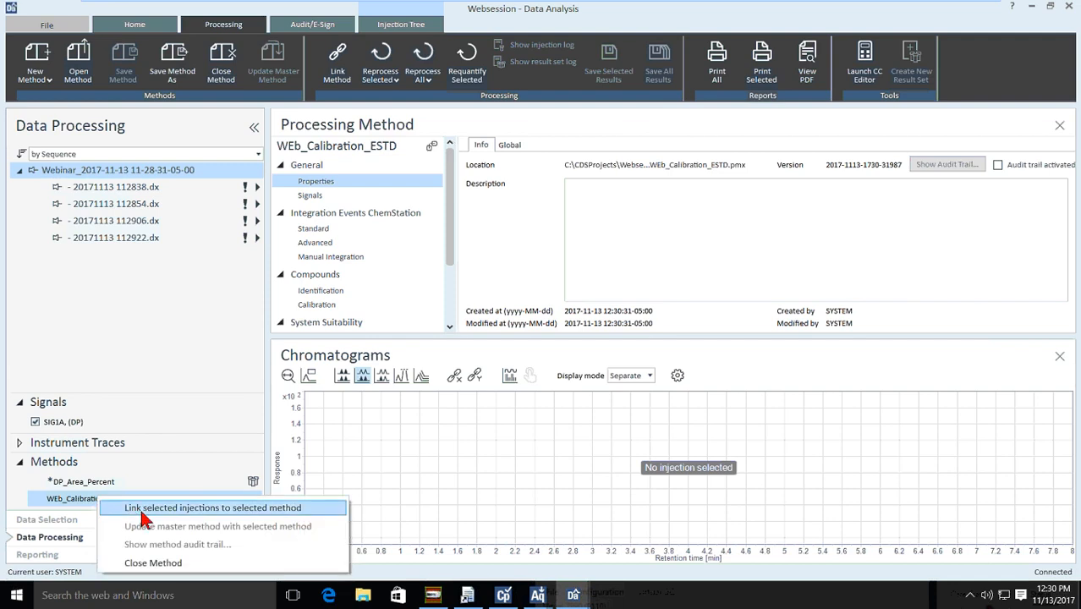
{"action": "left_click", "coordinate": [139, 506]}
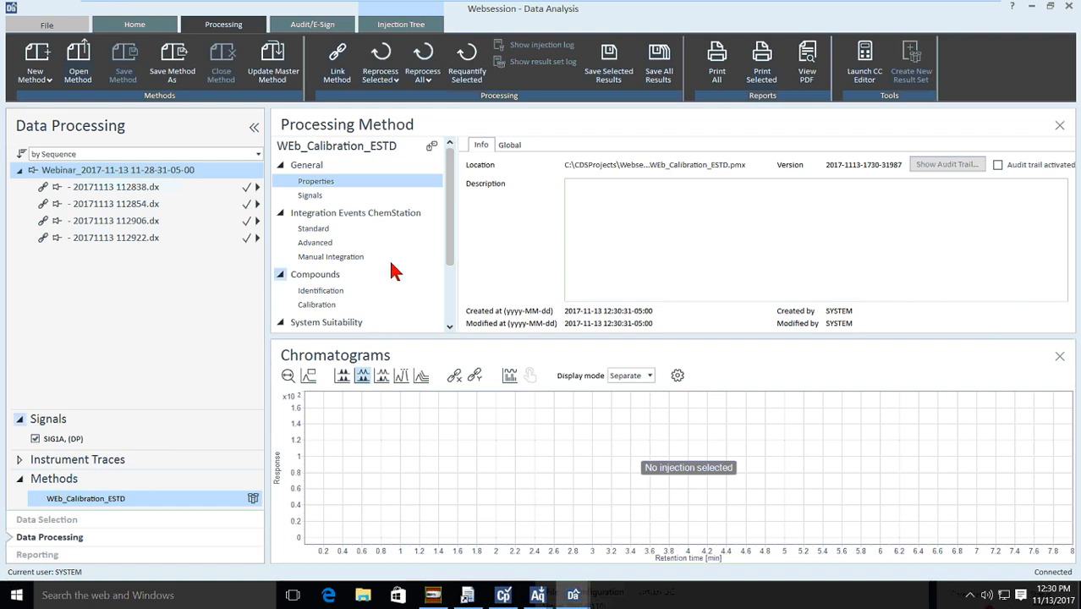
Add both integrated peaks of injection 20171113 112838.dx as compounds to the WEb_Calibration_ESTD method's identification table.
{"action": "left_click", "coordinate": [332, 291]}
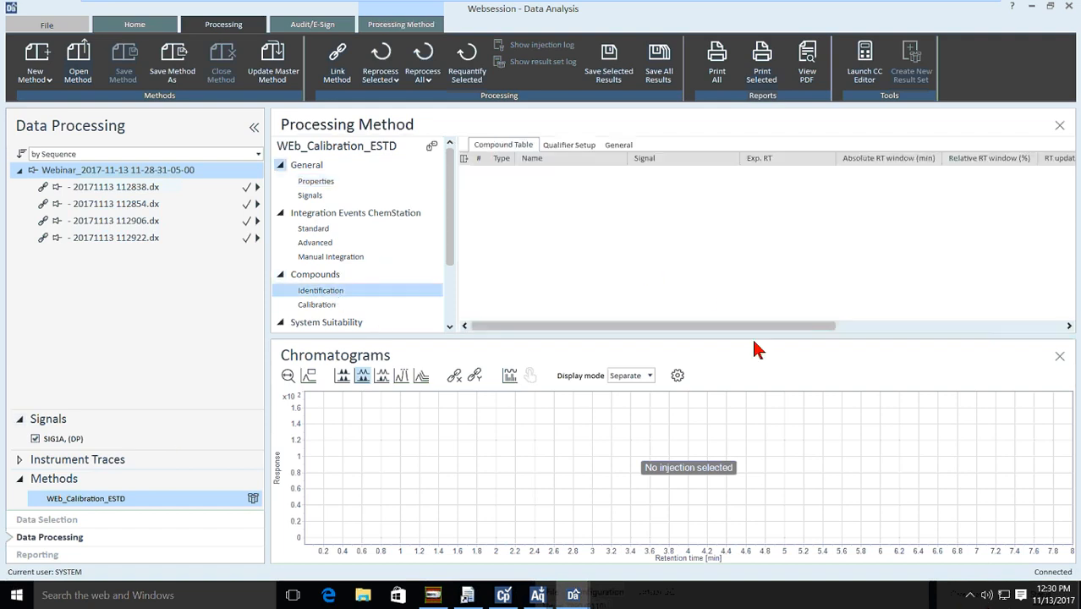
{"action": "left_click", "coordinate": [147, 188]}
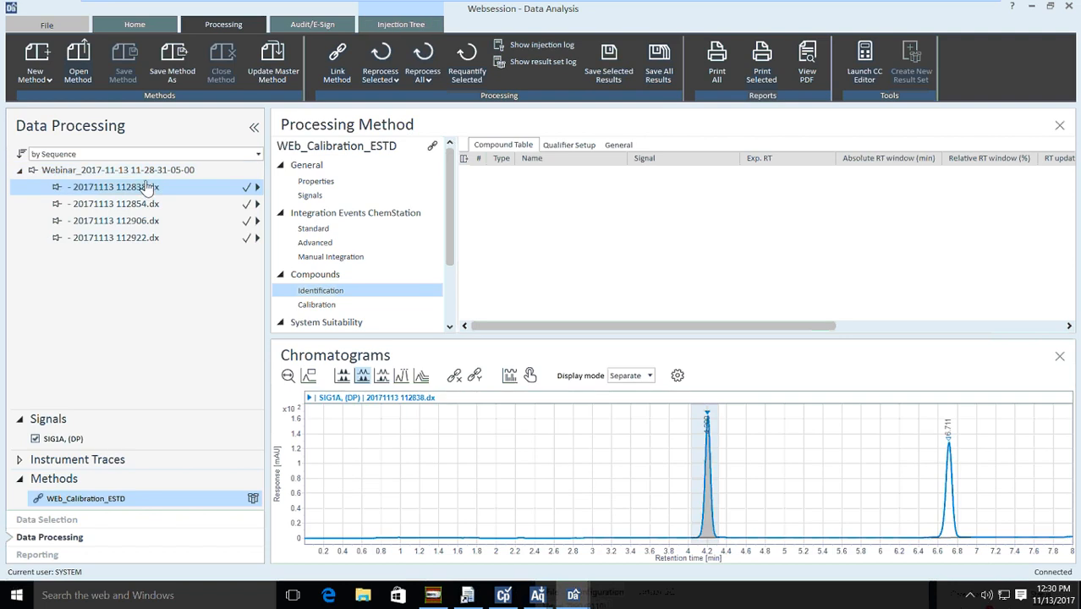
{"action": "left_click", "coordinate": [146, 205]}
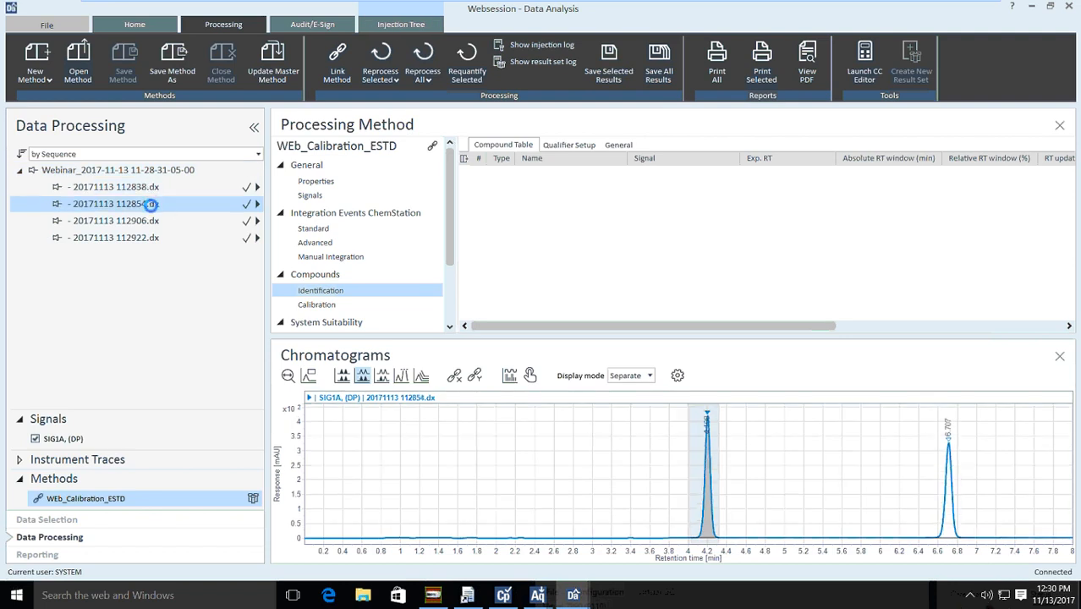
{"action": "left_click", "coordinate": [147, 187]}
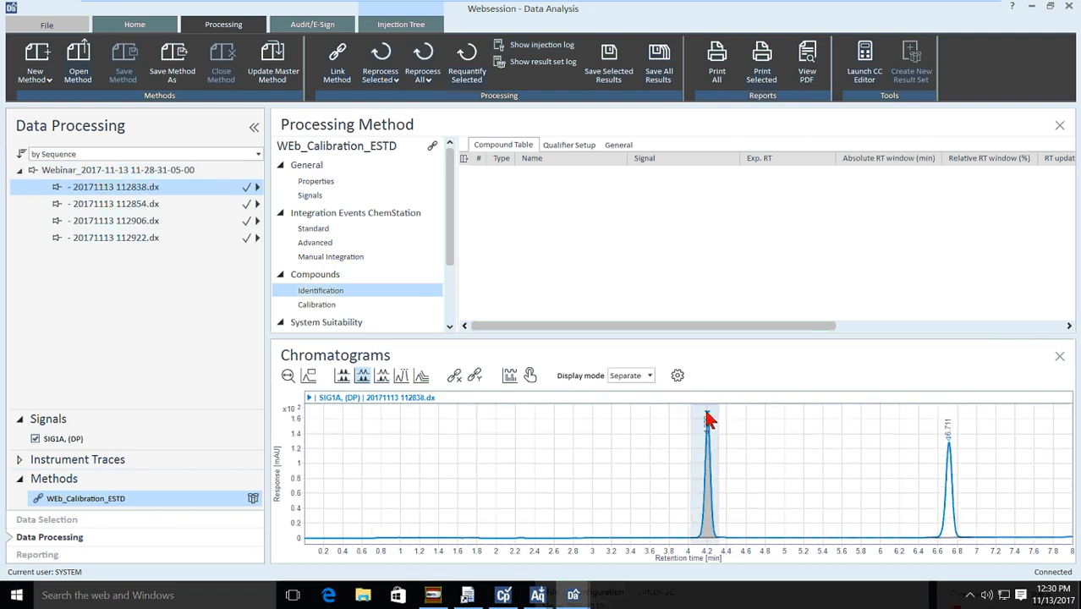
{"action": "left_click", "coordinate": [949, 447]}
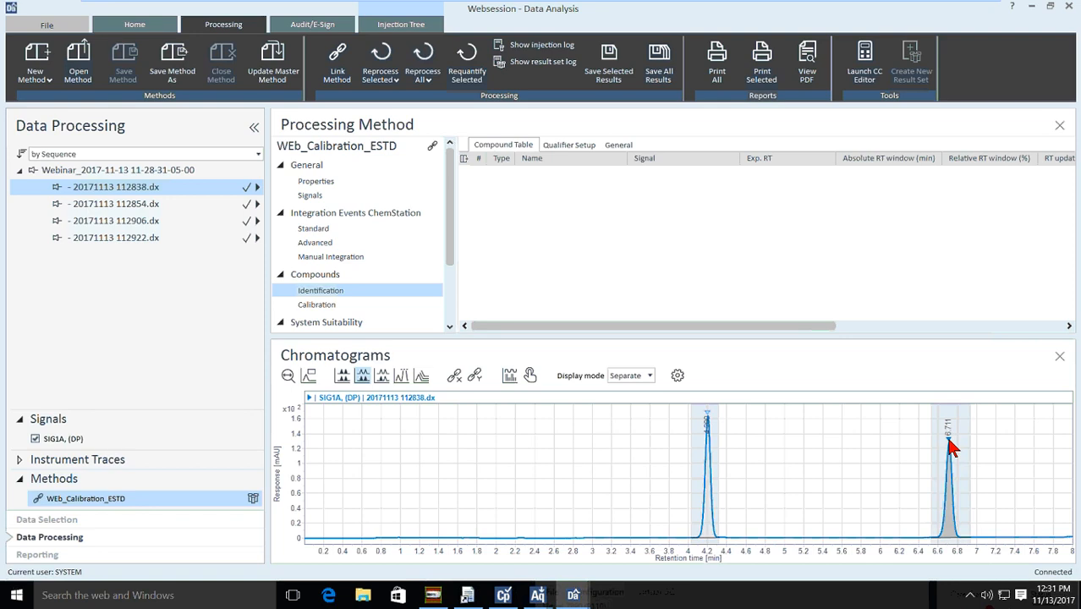
{"action": "right_click", "coordinate": [950, 446]}
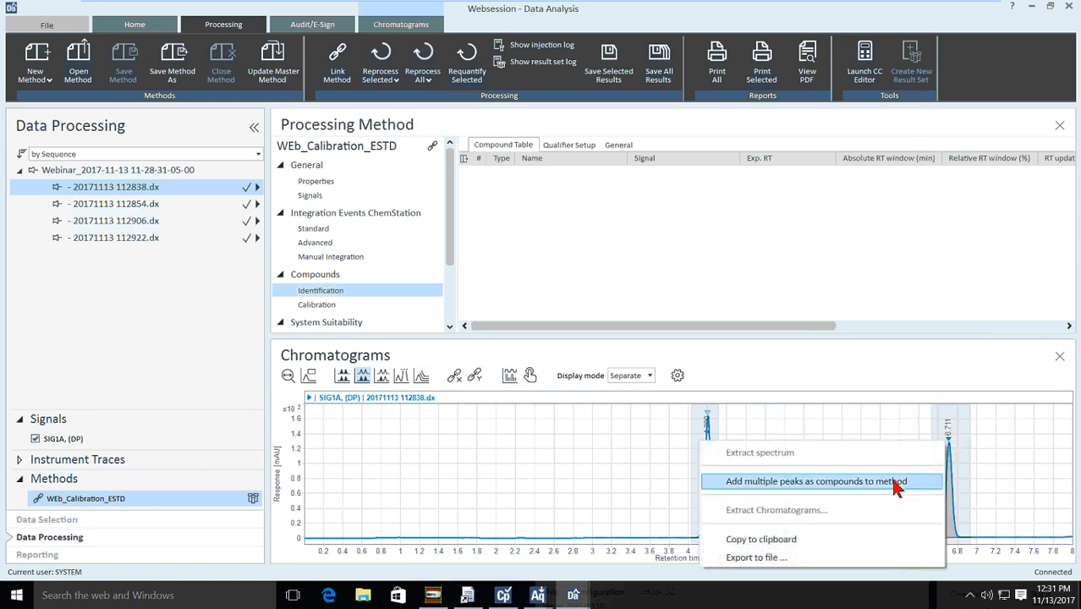
{"action": "left_click", "coordinate": [901, 411]}
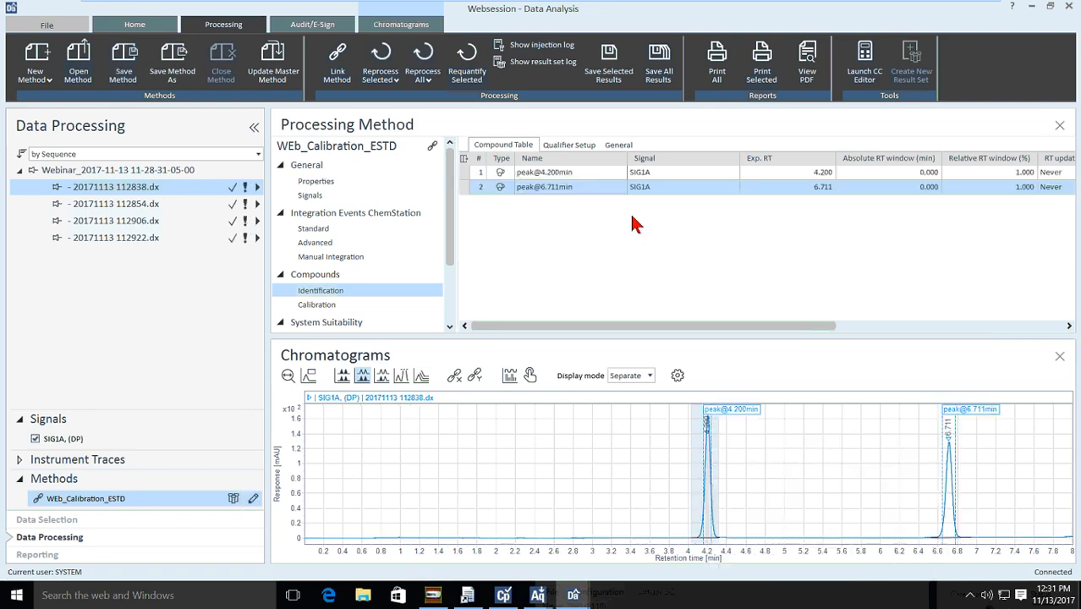
Name the compound at 4.200 min chocolate and the compound at 6.711 min caramel.
{"action": "left_click", "coordinate": [597, 171]}
{"action": "type", "text": "chocolate"}
{"action": "key", "text": "Tab"}
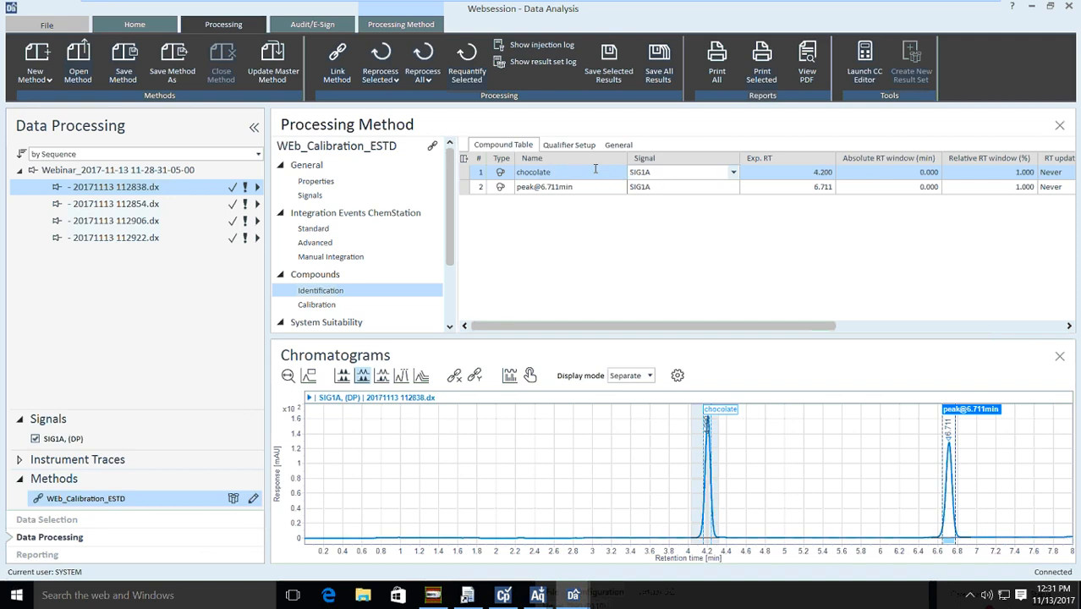
{"action": "left_click", "coordinate": [585, 187]}
{"action": "type", "text": "car"}
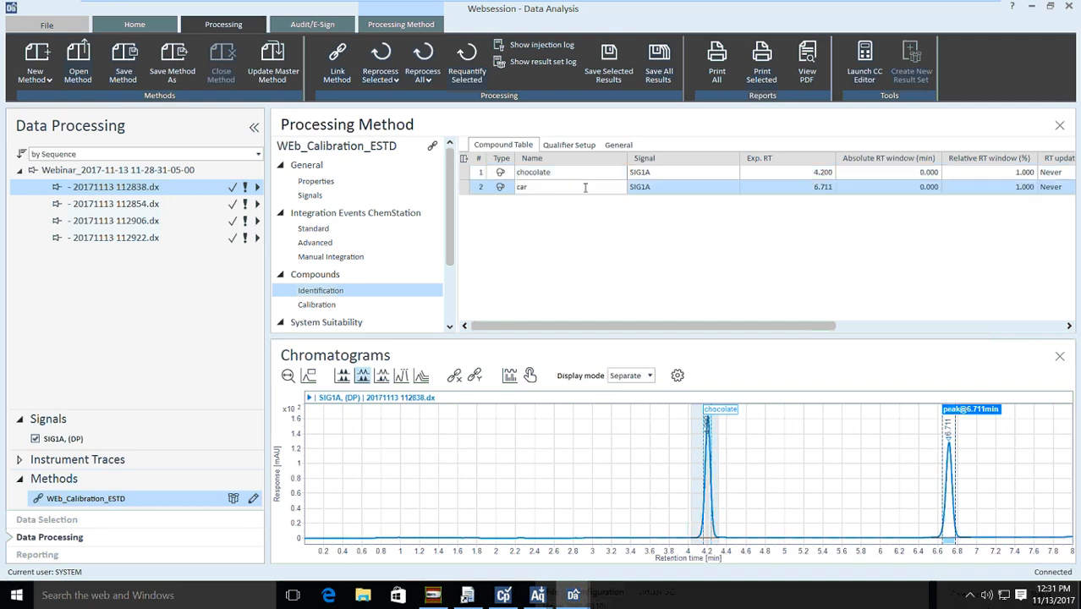
{"action": "type", "text": "amel"}
{"action": "key", "text": "Return"}
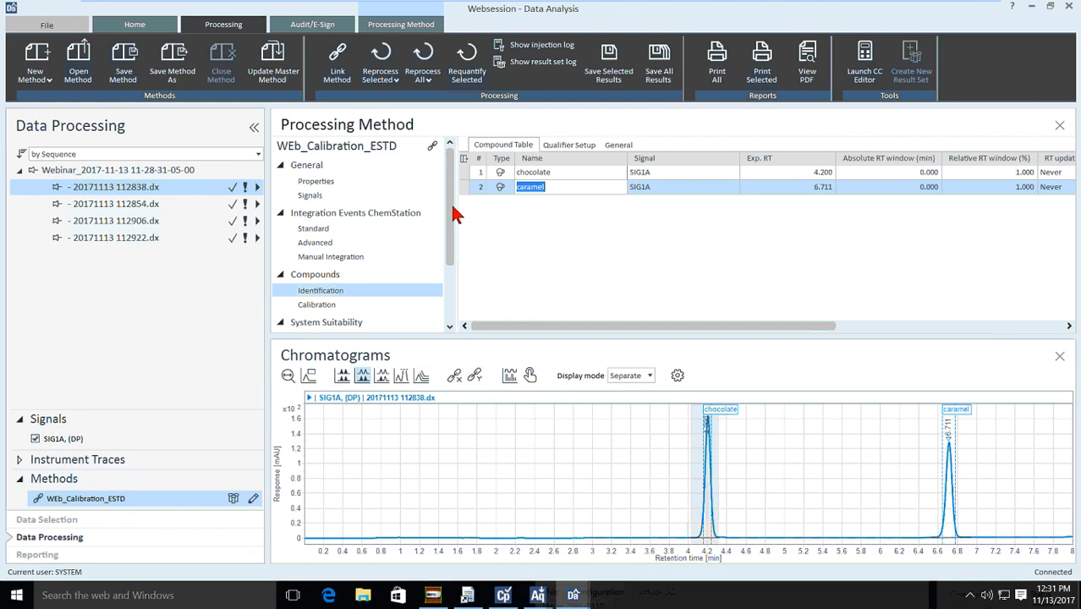
In the calibration compound table, set chocolate's amount unit and concentration unit to mg/L.
{"action": "left_click", "coordinate": [315, 309]}
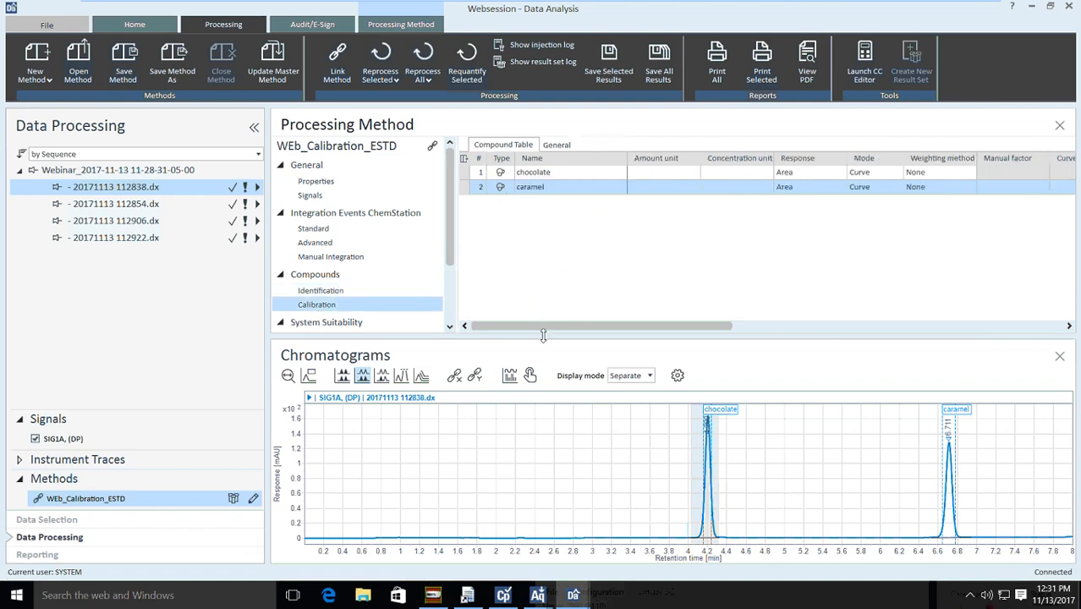
{"action": "left_click_drag", "start_coordinate": [546, 332], "coordinate": [484, 329]}
{"action": "left_click", "coordinate": [673, 173]}
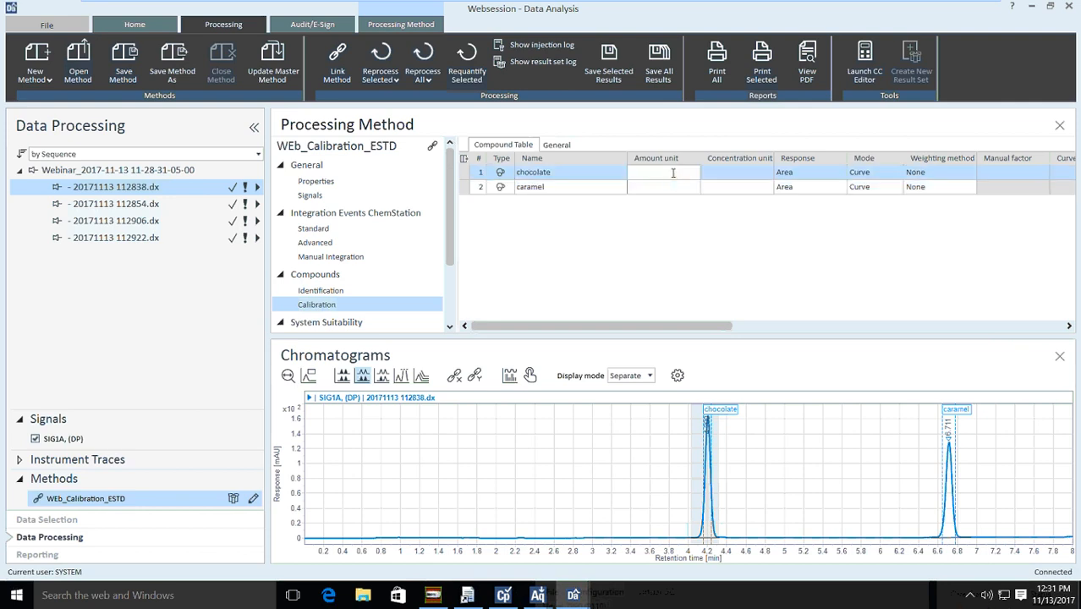
{"action": "type", "text": "mg/L"}
{"action": "left_click", "coordinate": [731, 173]}
{"action": "type", "text": "mg"}
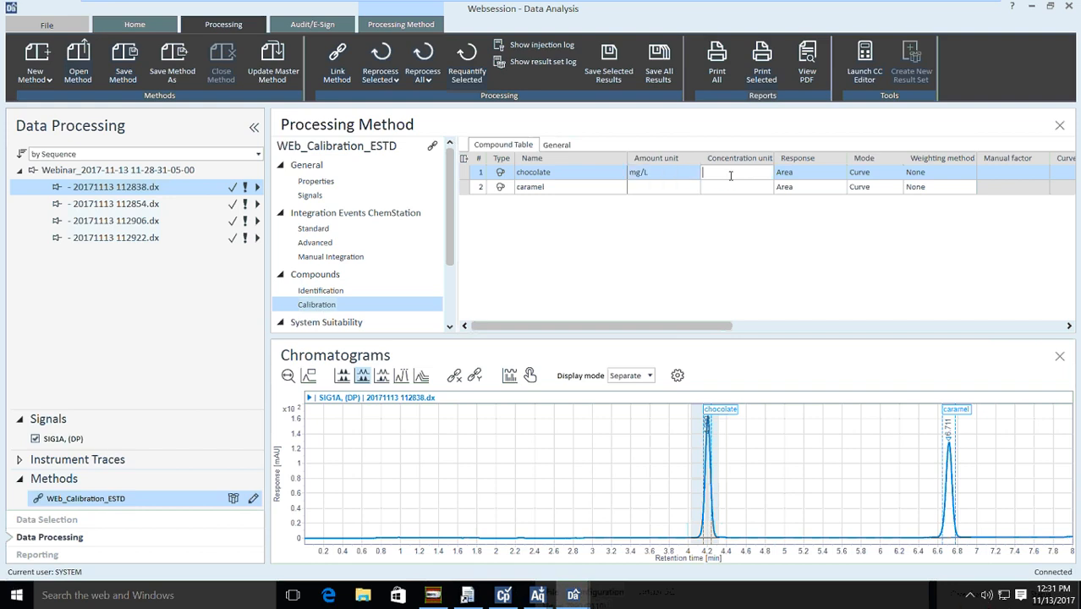
{"action": "type", "text": "/L"}
Set caramel's amount unit and concentration unit to mg/L in the calibration compound table.
{"action": "left_click", "coordinate": [669, 189]}
{"action": "type", "text": "m"}
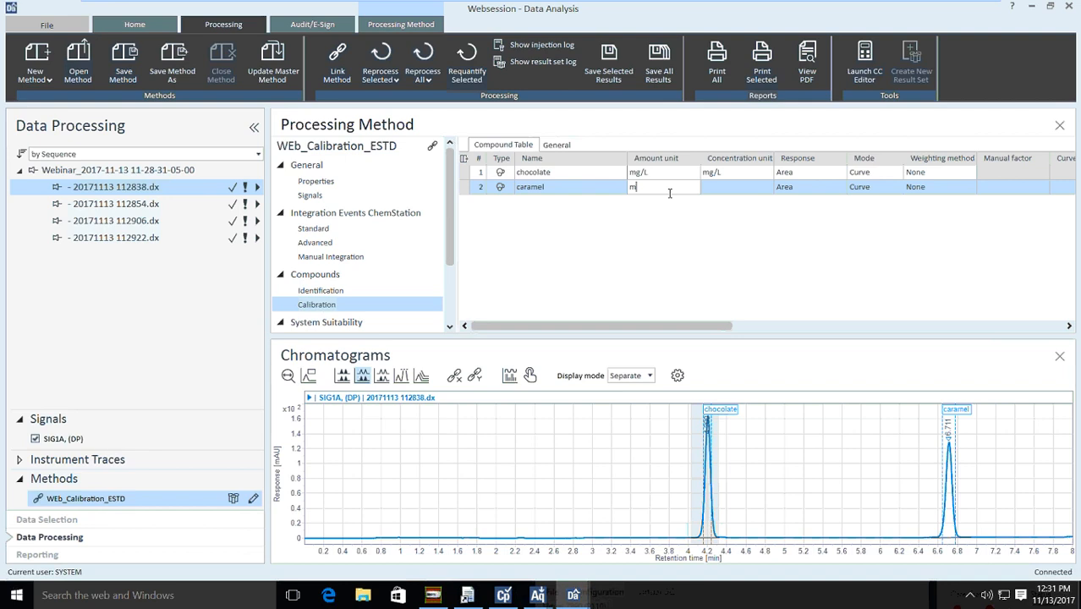
{"action": "type", "text": "g/L"}
{"action": "left_click", "coordinate": [732, 187]}
{"action": "type", "text": "mg"}
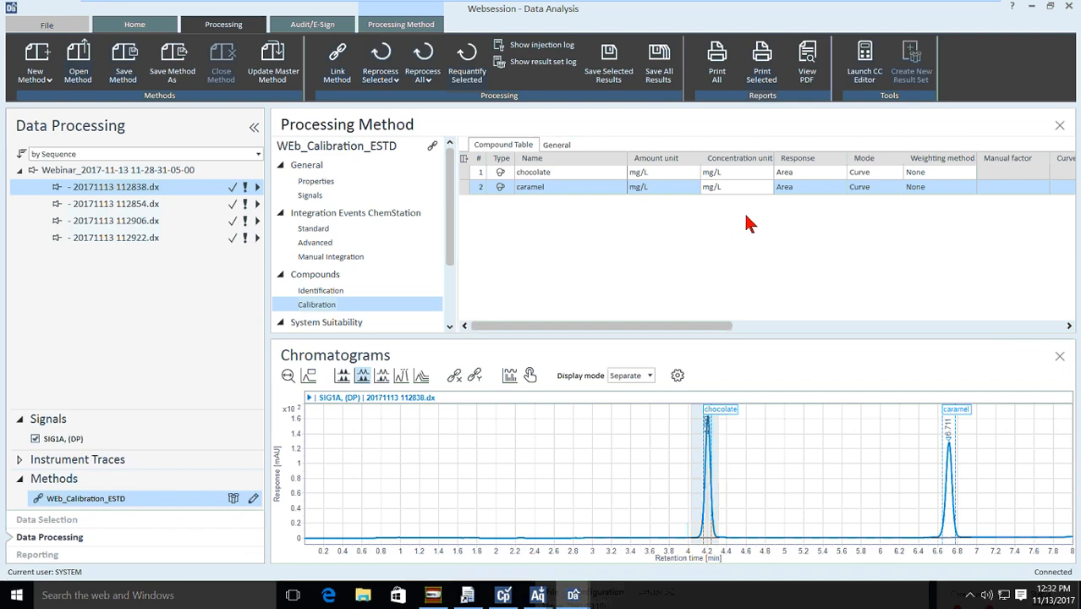
Examine the response and weighting method options offered for the chocolate compound without changing its settings.
{"action": "left_click", "coordinate": [673, 173]}
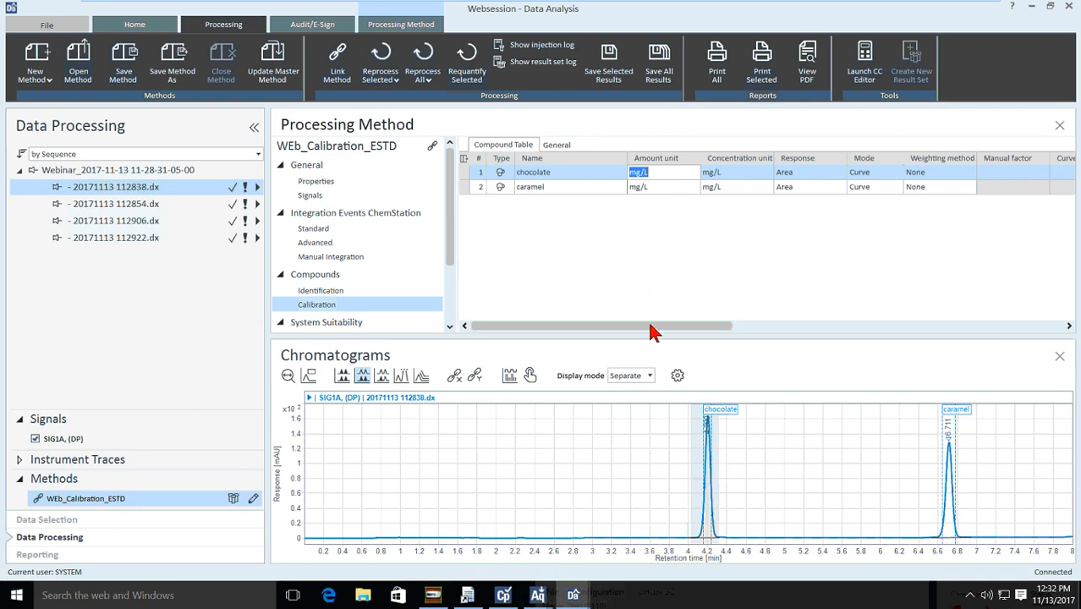
{"action": "left_click_drag", "start_coordinate": [652, 333], "coordinate": [685, 335]}
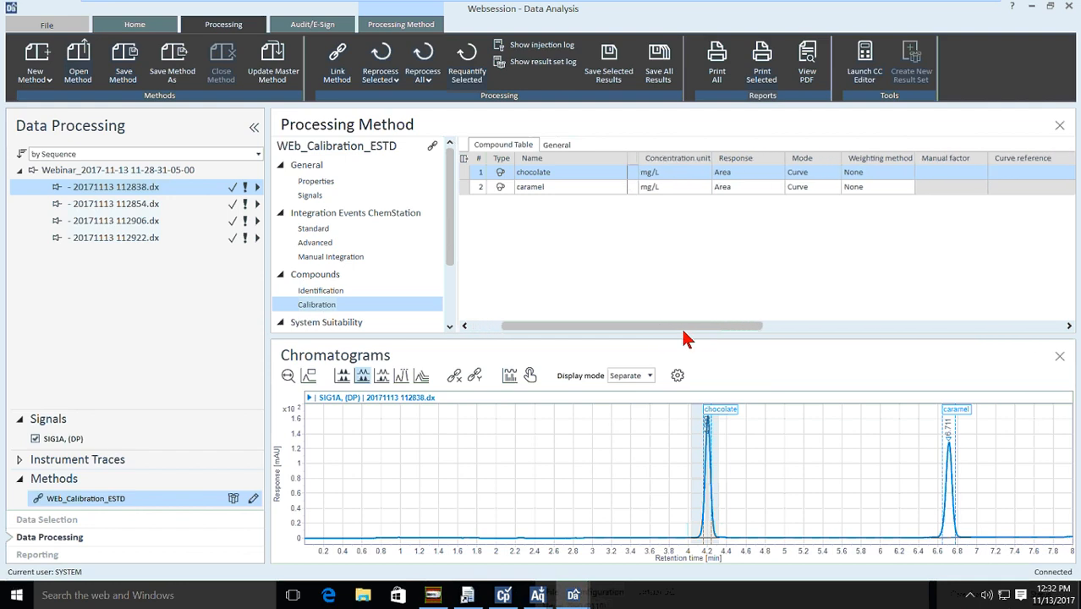
{"action": "left_click", "coordinate": [768, 173]}
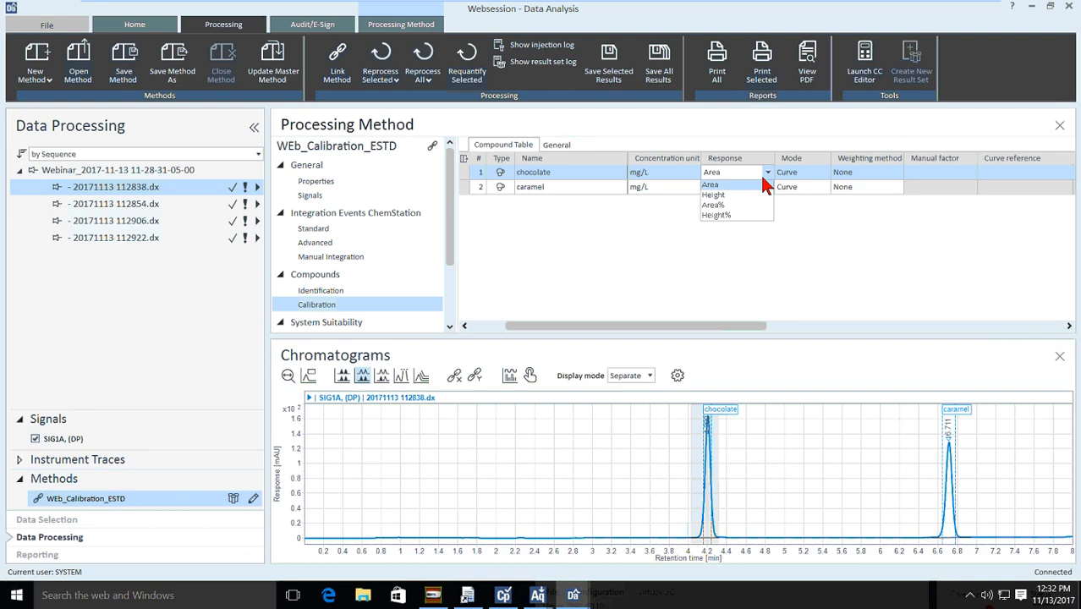
{"action": "left_click", "coordinate": [762, 174]}
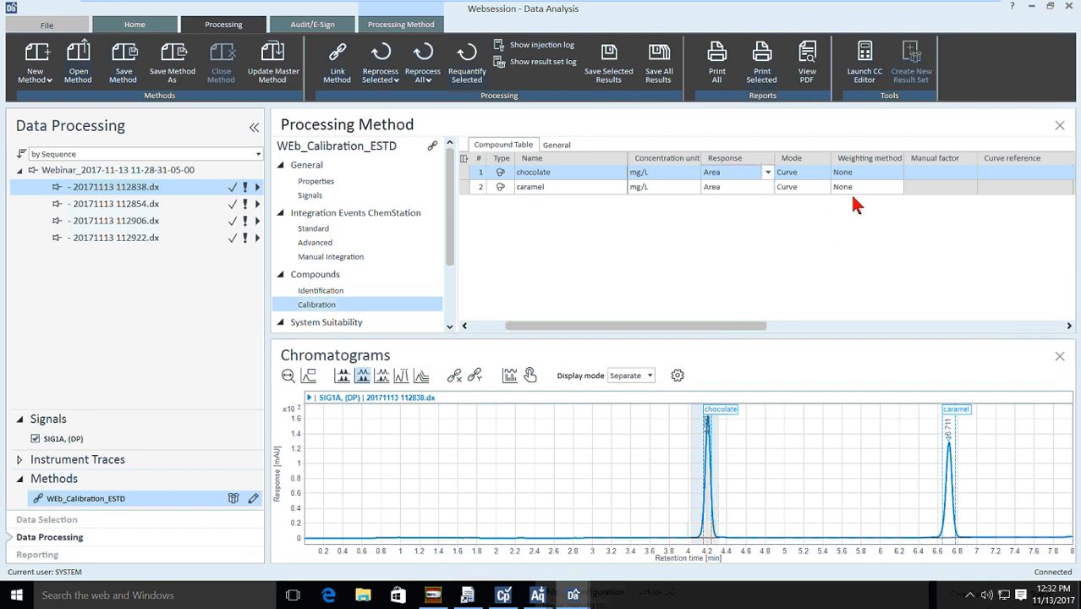
{"action": "left_click", "coordinate": [899, 173]}
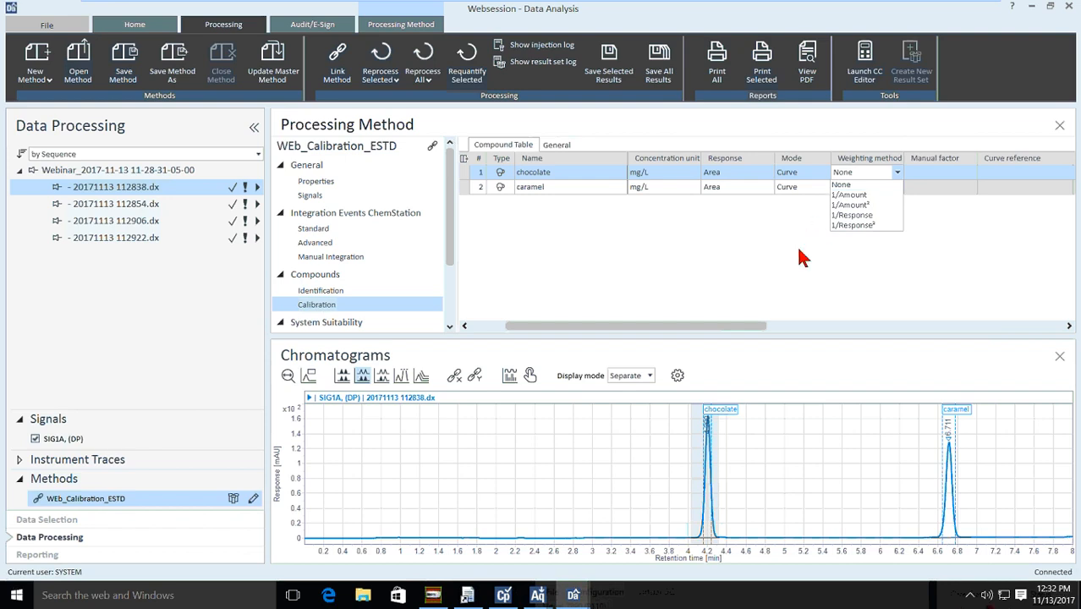
{"action": "left_click", "coordinate": [800, 323]}
Examine the curve model options offered for the chocolate and caramel compounds.
{"action": "left_click_drag", "start_coordinate": [738, 330], "coordinate": [955, 345]}
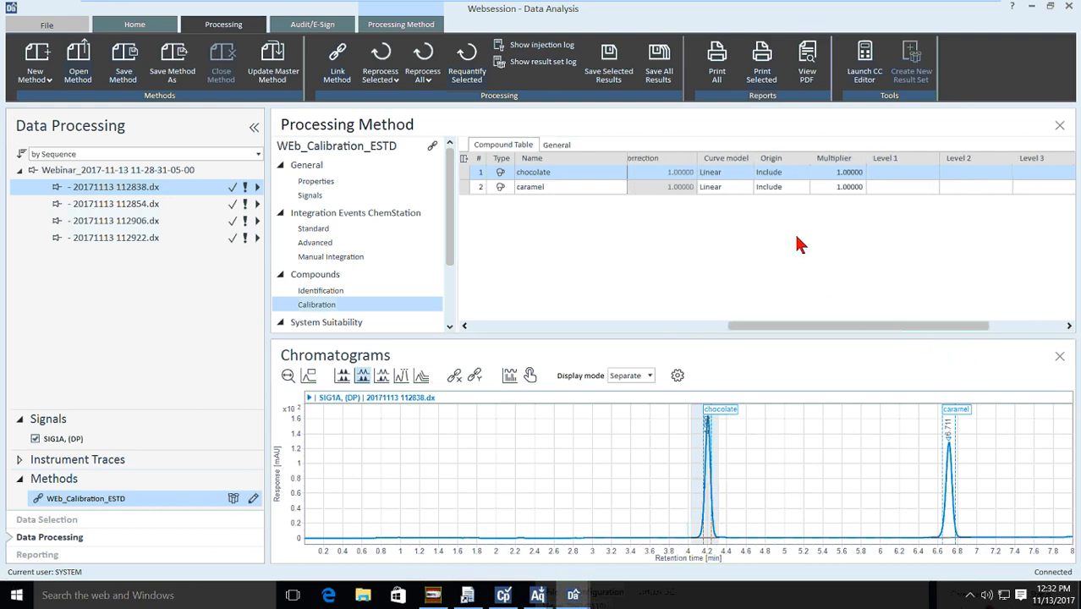
{"action": "left_click", "coordinate": [748, 174]}
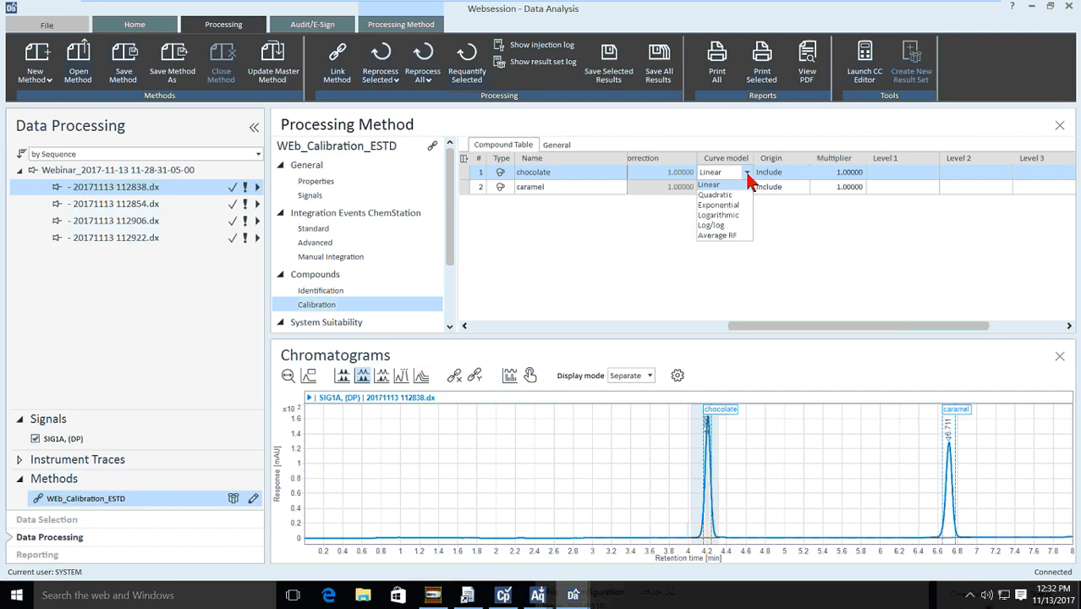
{"action": "left_click", "coordinate": [779, 239]}
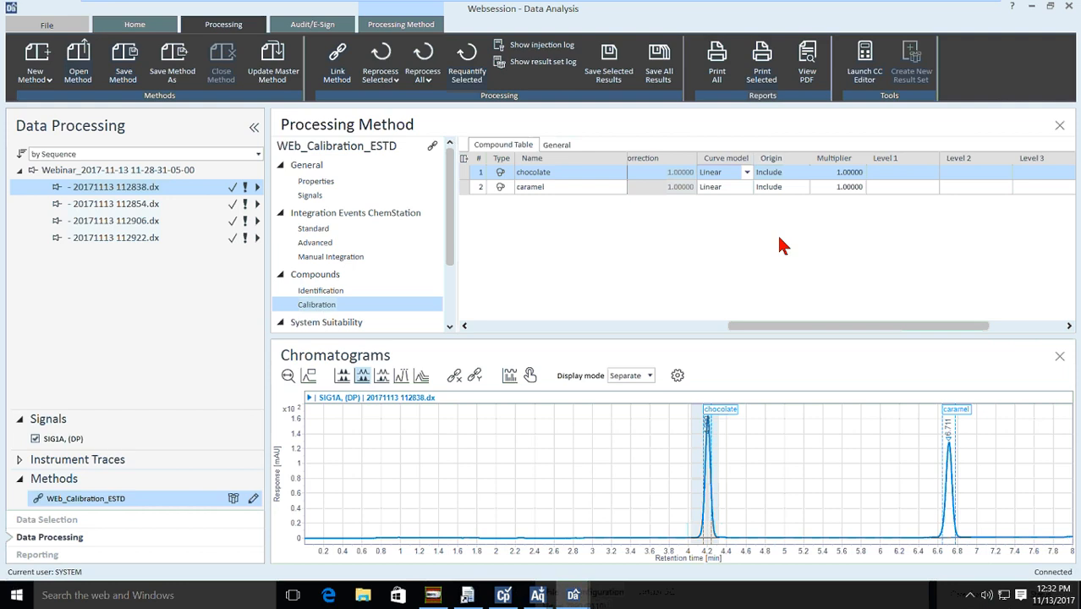
{"action": "left_click", "coordinate": [731, 186]}
{"action": "left_click", "coordinate": [731, 187]}
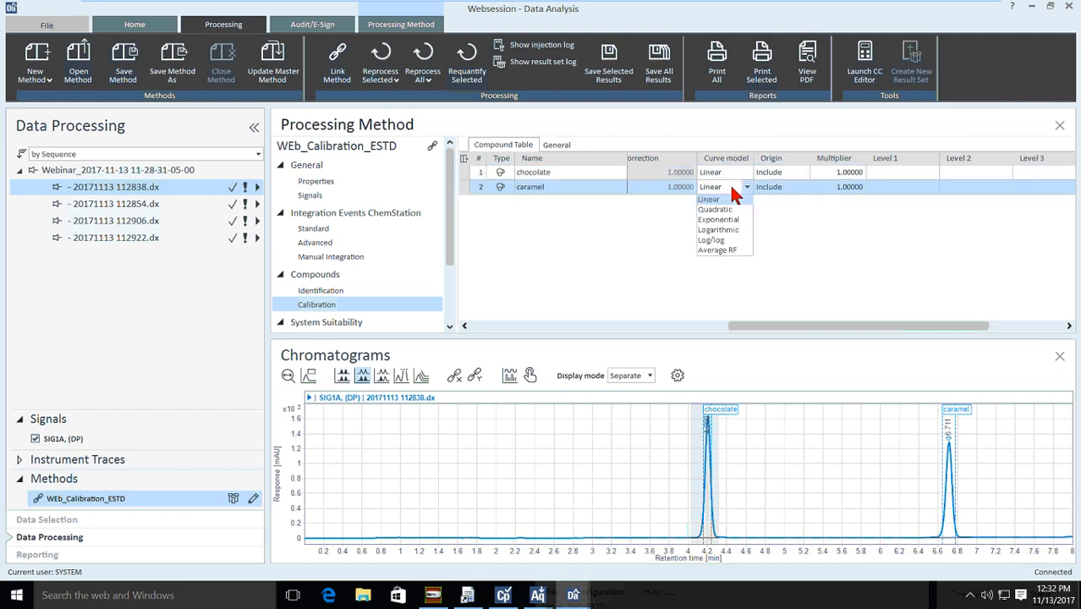
Read the help topic on compound calibration, covering the General and Compound Table parameters, and close the help window.
{"action": "key", "text": "F1"}
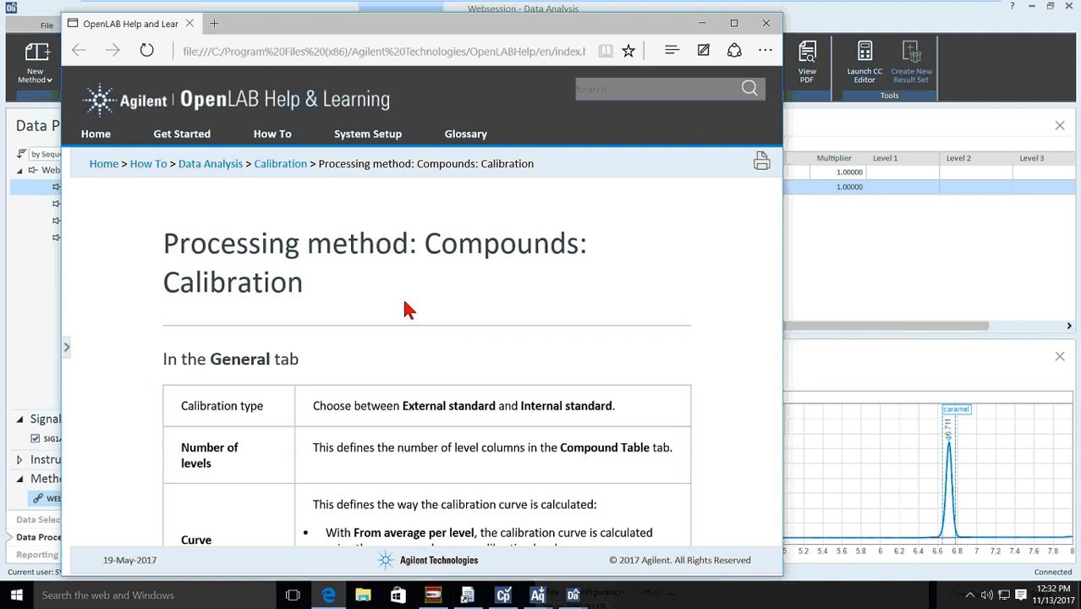
{"action": "scroll", "coordinate": [331, 298], "scroll_direction": "down", "scroll_amount": 1}
{"action": "scroll", "coordinate": [336, 300], "scroll_direction": "down", "scroll_amount": 3}
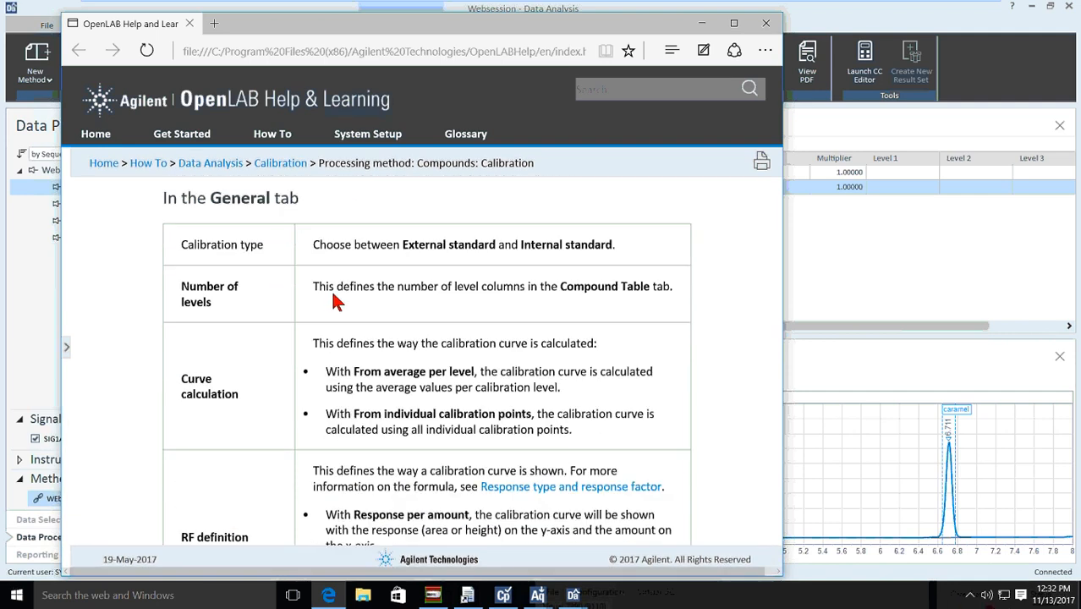
{"action": "scroll", "coordinate": [391, 303], "scroll_direction": "down", "scroll_amount": 4}
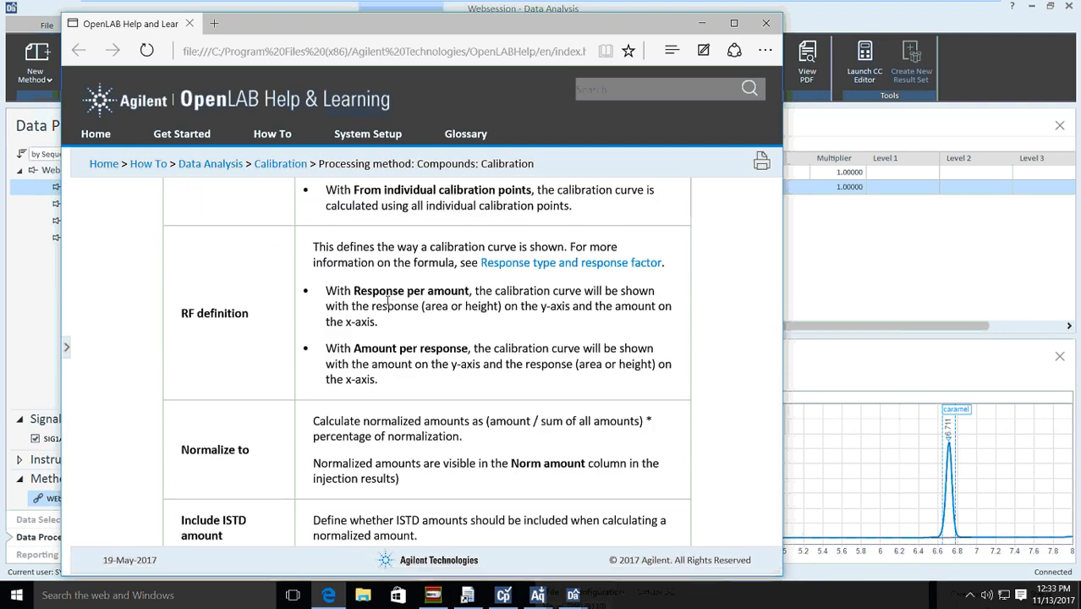
{"action": "scroll", "coordinate": [389, 300], "scroll_direction": "up", "scroll_amount": 1}
{"action": "scroll", "coordinate": [385, 303], "scroll_direction": "down", "scroll_amount": 1}
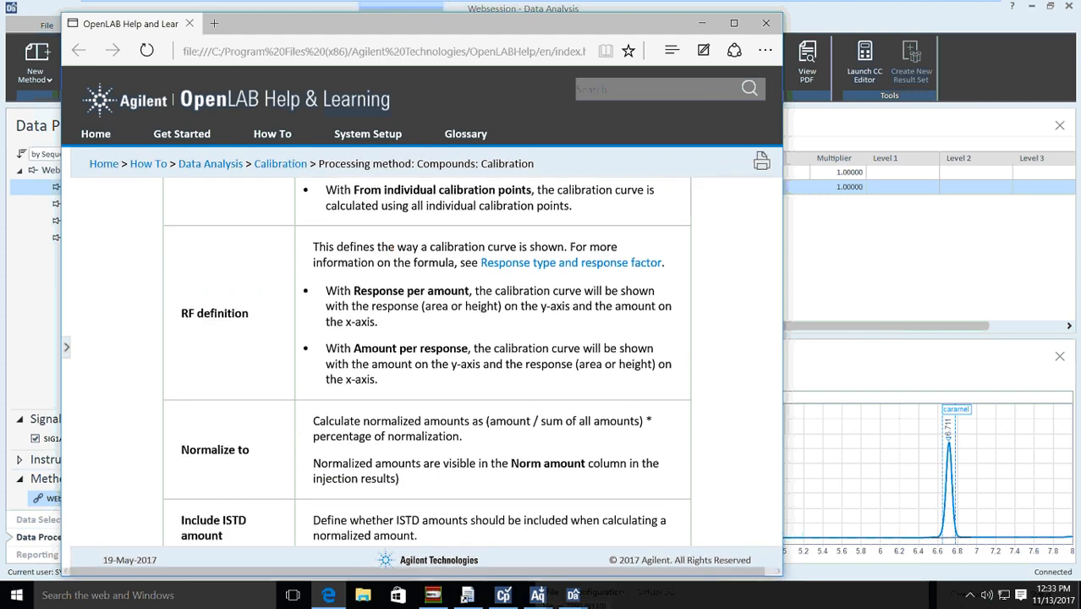
{"action": "scroll", "coordinate": [407, 366], "scroll_direction": "down", "scroll_amount": 1}
{"action": "scroll", "coordinate": [406, 366], "scroll_direction": "down", "scroll_amount": 3}
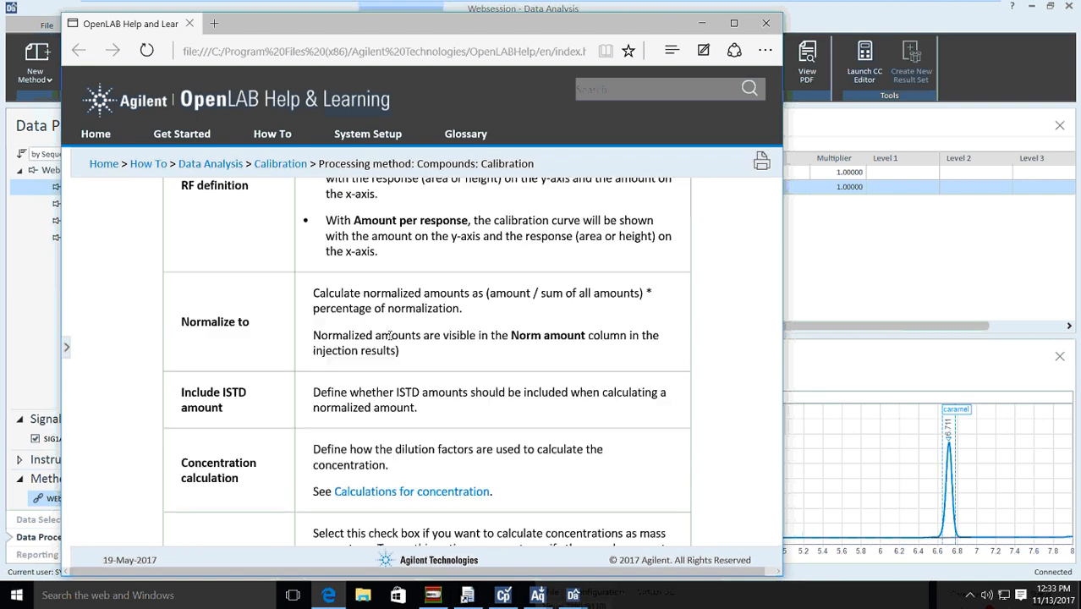
{"action": "scroll", "coordinate": [389, 337], "scroll_direction": "down", "scroll_amount": 4}
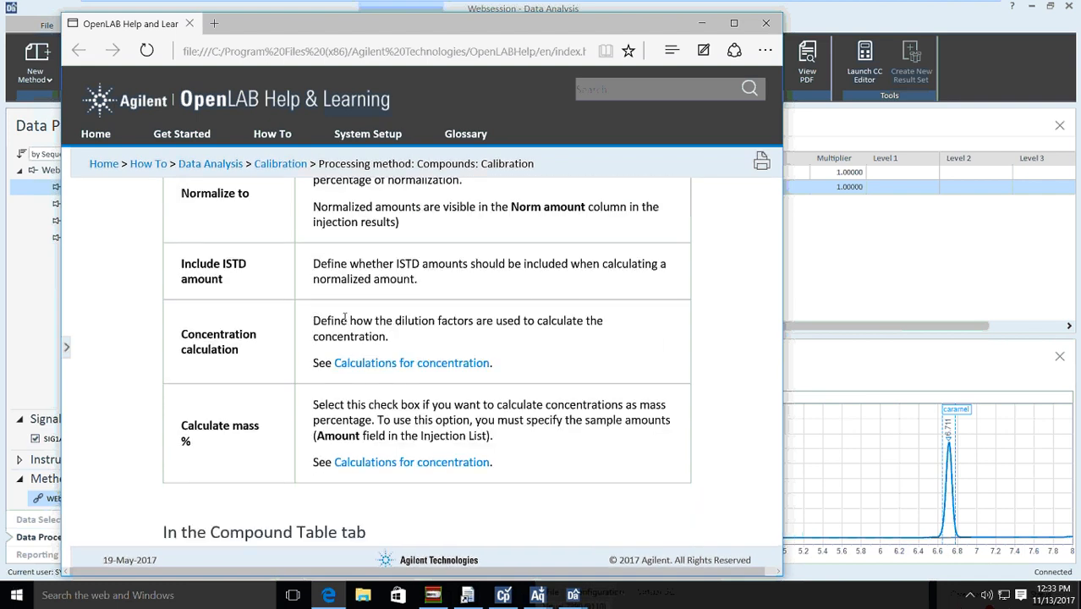
{"action": "scroll", "coordinate": [344, 318], "scroll_direction": "down", "scroll_amount": 8}
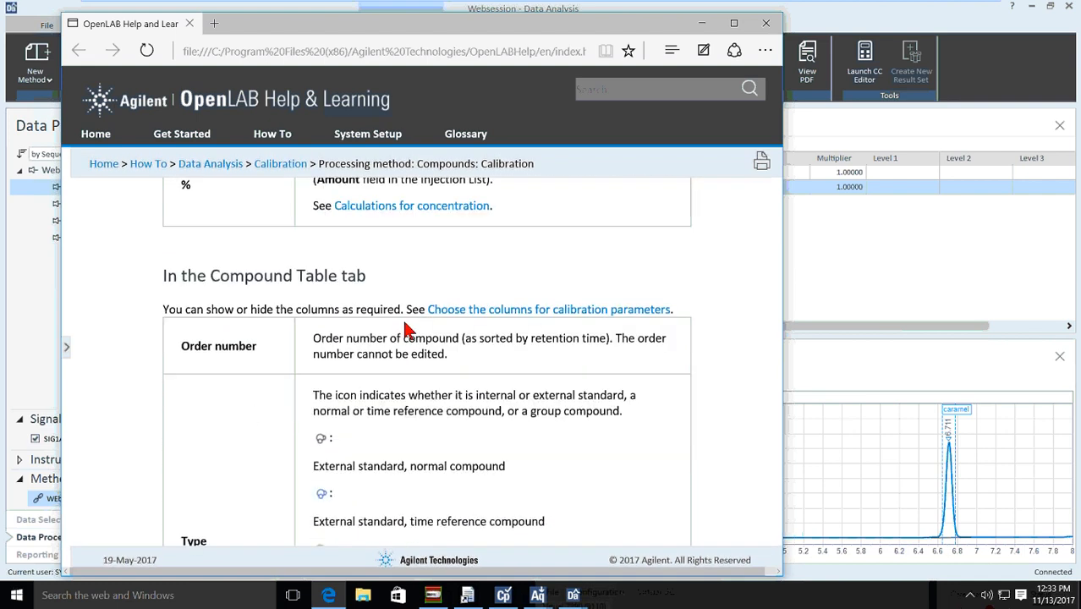
{"action": "scroll", "coordinate": [407, 330], "scroll_direction": "down", "scroll_amount": 4}
{"action": "scroll", "coordinate": [409, 326], "scroll_direction": "down", "scroll_amount": 4}
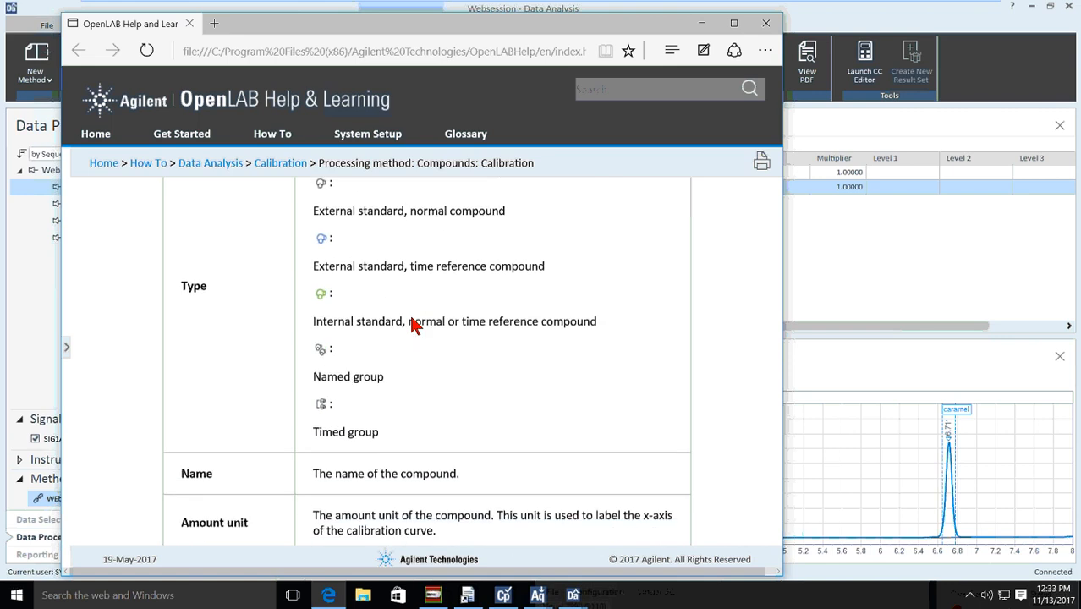
{"action": "scroll", "coordinate": [414, 326], "scroll_direction": "down", "scroll_amount": 2}
{"action": "left_click", "coordinate": [766, 23]}
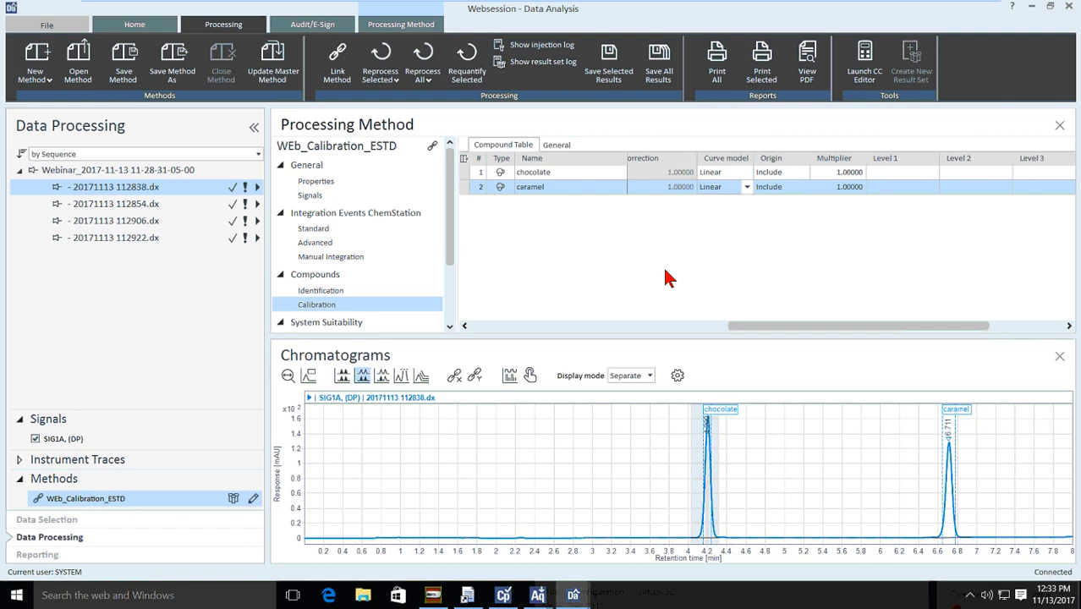
Examine the origin handling options offered for the chocolate compound without changing its setting.
{"action": "left_click", "coordinate": [803, 173]}
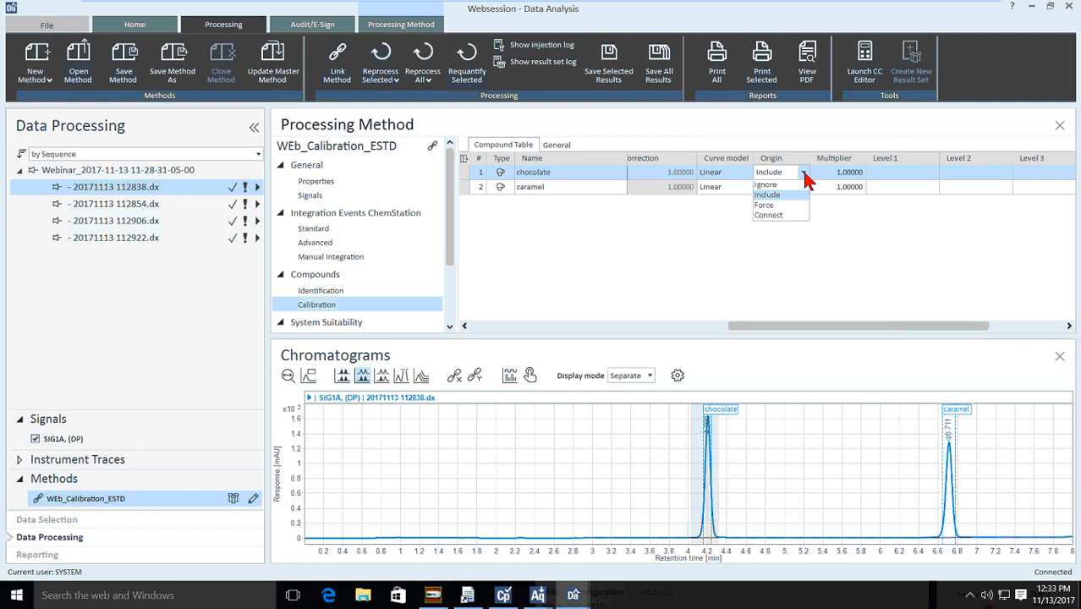
{"action": "left_click", "coordinate": [876, 232]}
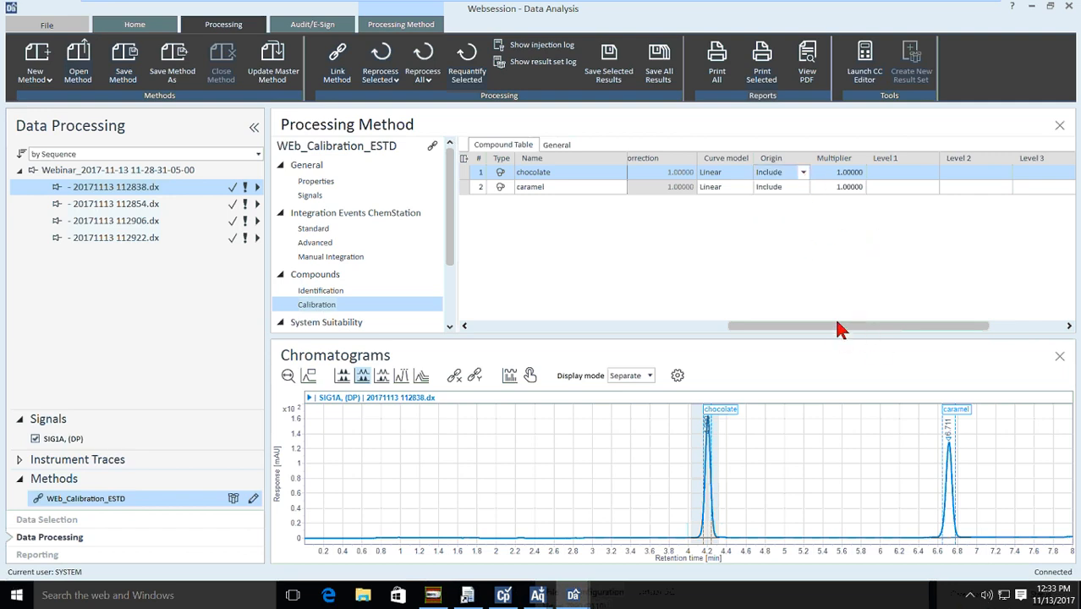
Set the origin handling to Ignore for both the chocolate and caramel compounds.
{"action": "left_click_drag", "start_coordinate": [836, 322], "coordinate": [841, 321]}
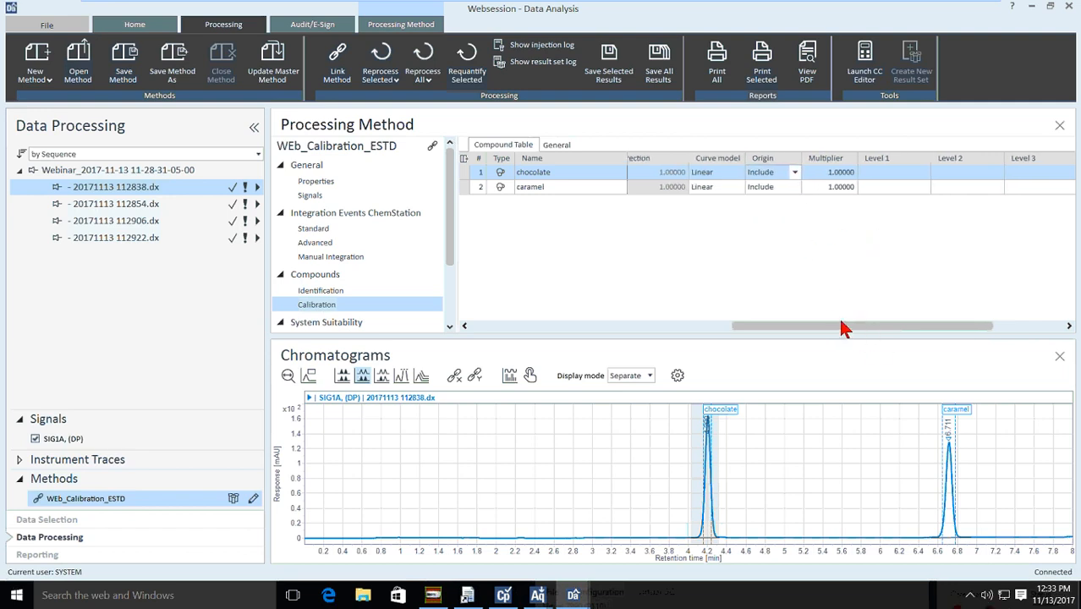
{"action": "left_click", "coordinate": [795, 174]}
{"action": "left_click", "coordinate": [782, 187]}
{"action": "left_click", "coordinate": [792, 187]}
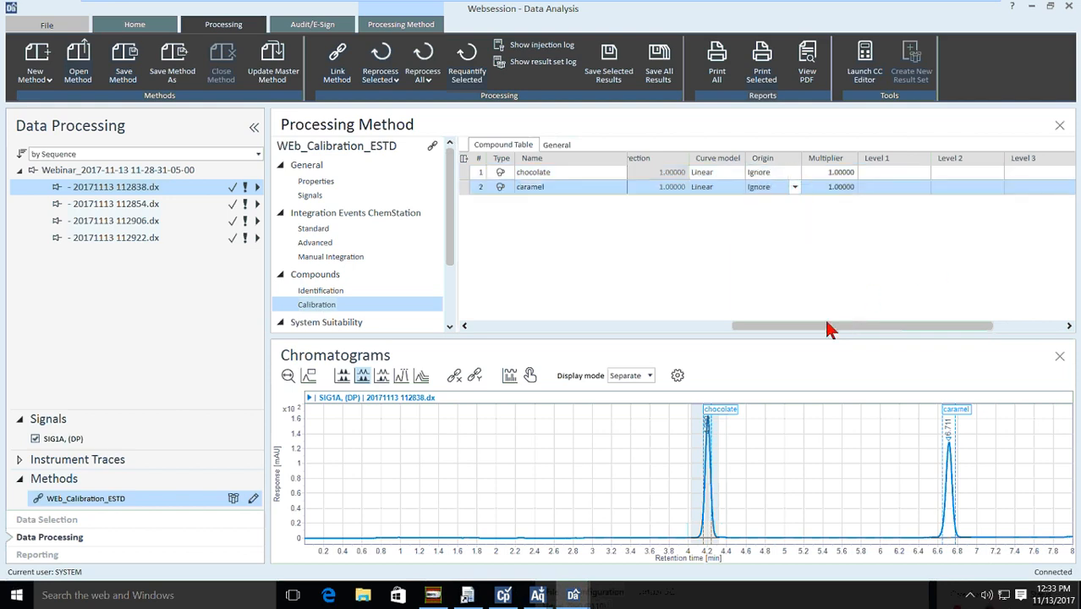
Try the internal standard calibration type, review its extra compound table columns, and switch back to external standard.
{"action": "left_click_drag", "start_coordinate": [829, 326], "coordinate": [910, 332]}
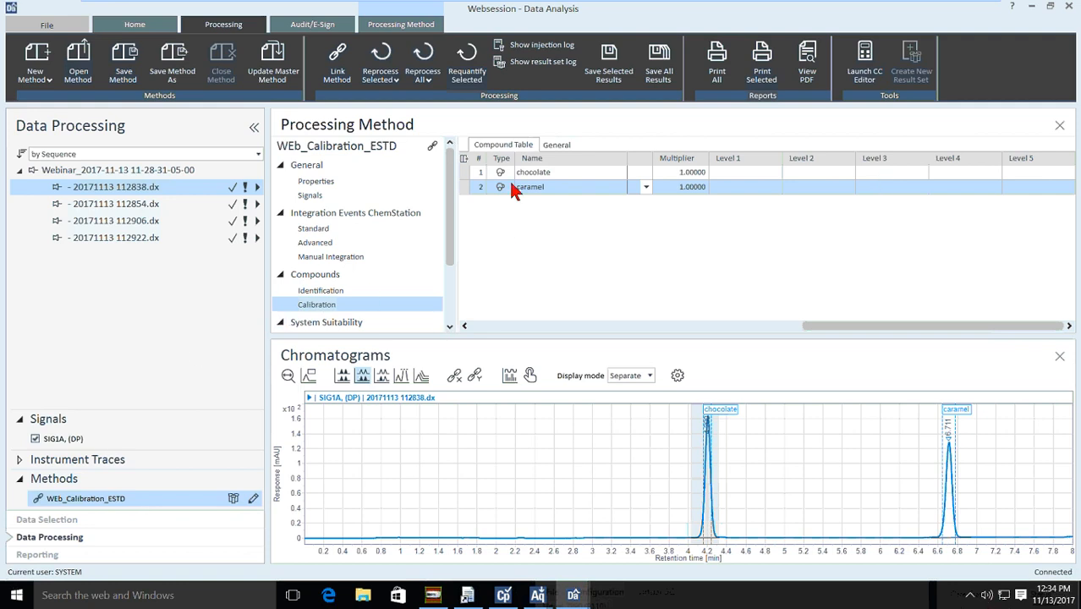
{"action": "left_click", "coordinate": [556, 146]}
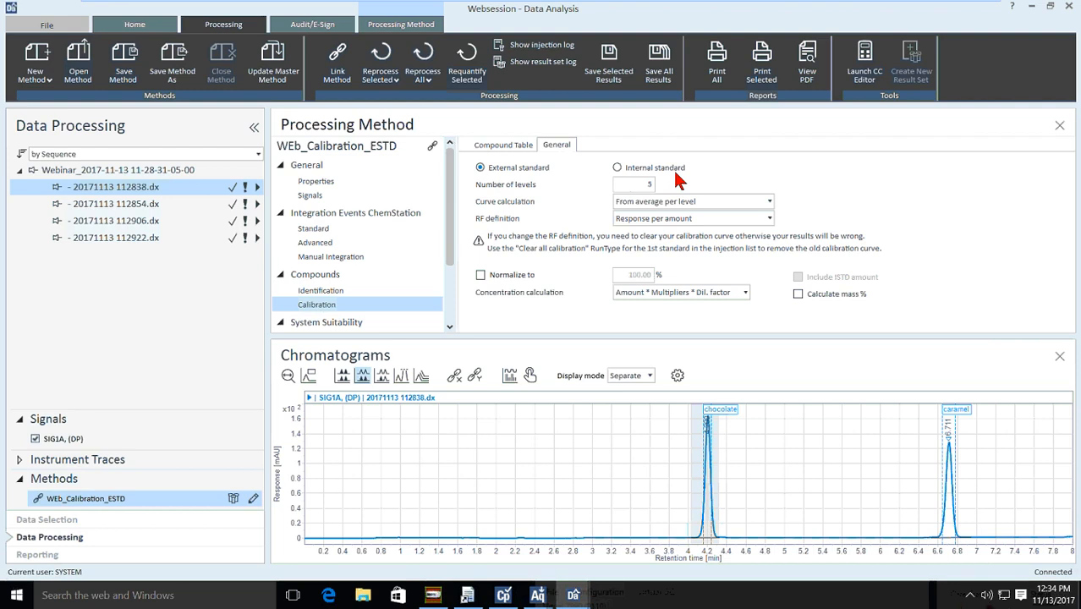
{"action": "left_click", "coordinate": [618, 170]}
{"action": "left_click", "coordinate": [503, 144]}
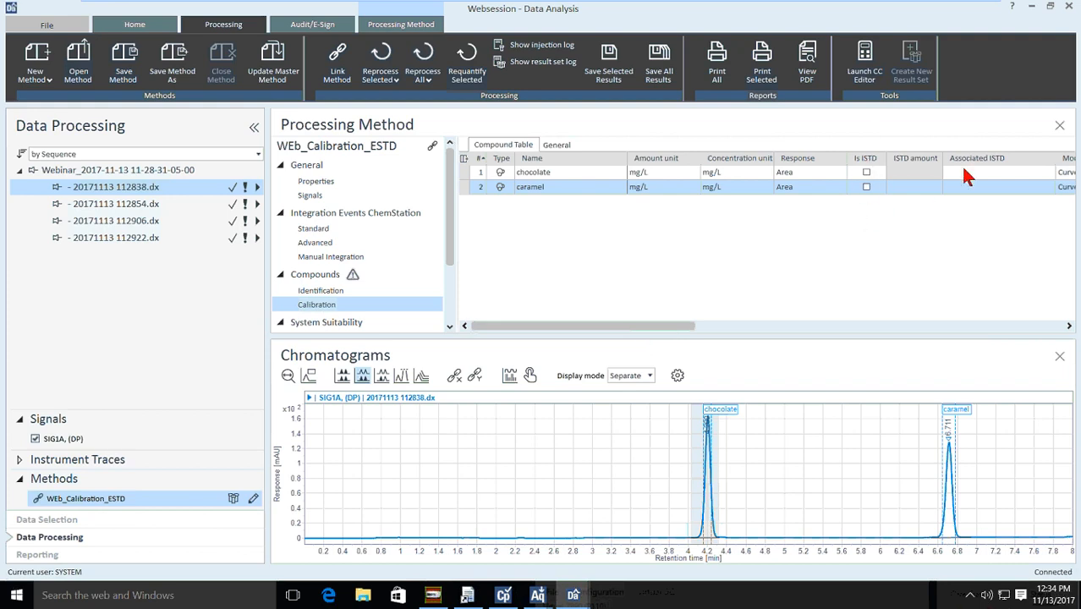
{"action": "left_click", "coordinate": [556, 145]}
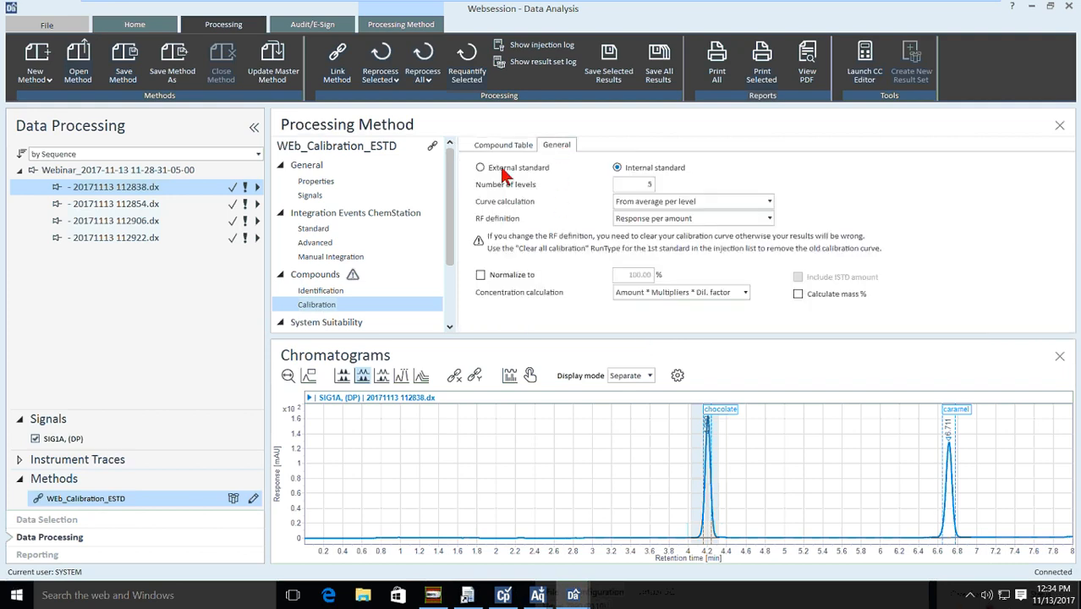
{"action": "left_click", "coordinate": [522, 150]}
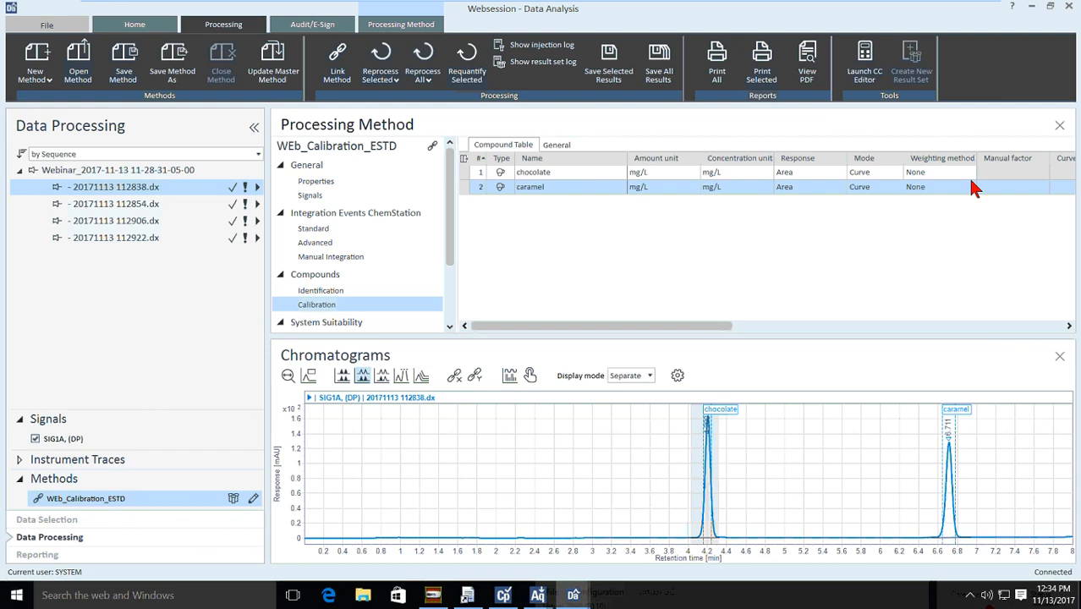
Set the number of calibration levels to 3 and return to the compound table.
{"action": "left_click", "coordinate": [557, 145]}
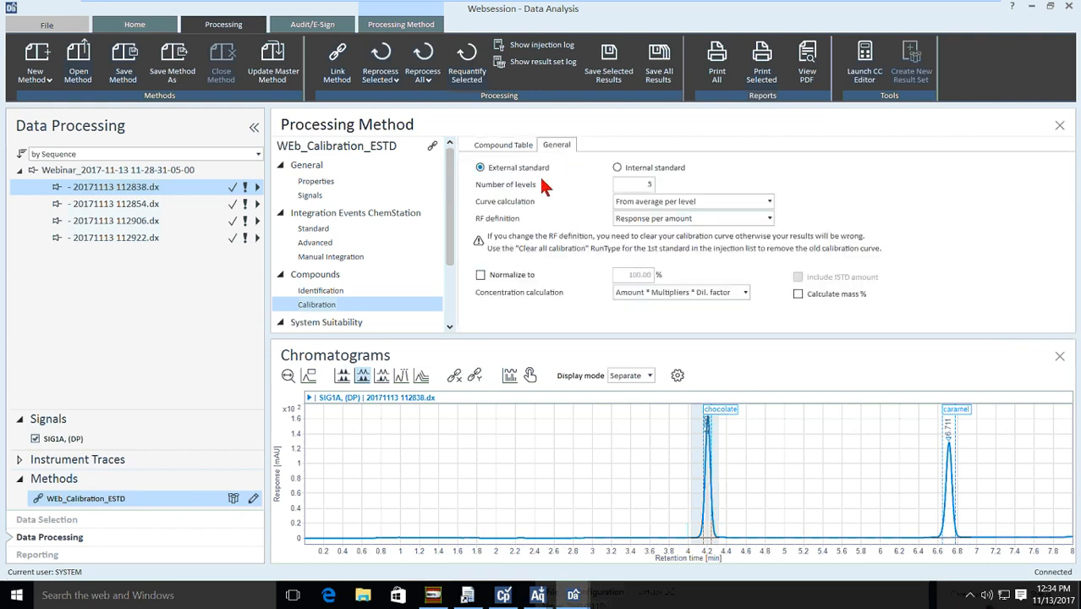
{"action": "left_click", "coordinate": [649, 183]}
{"action": "type", "text": "3"}
{"action": "left_click", "coordinate": [504, 144]}
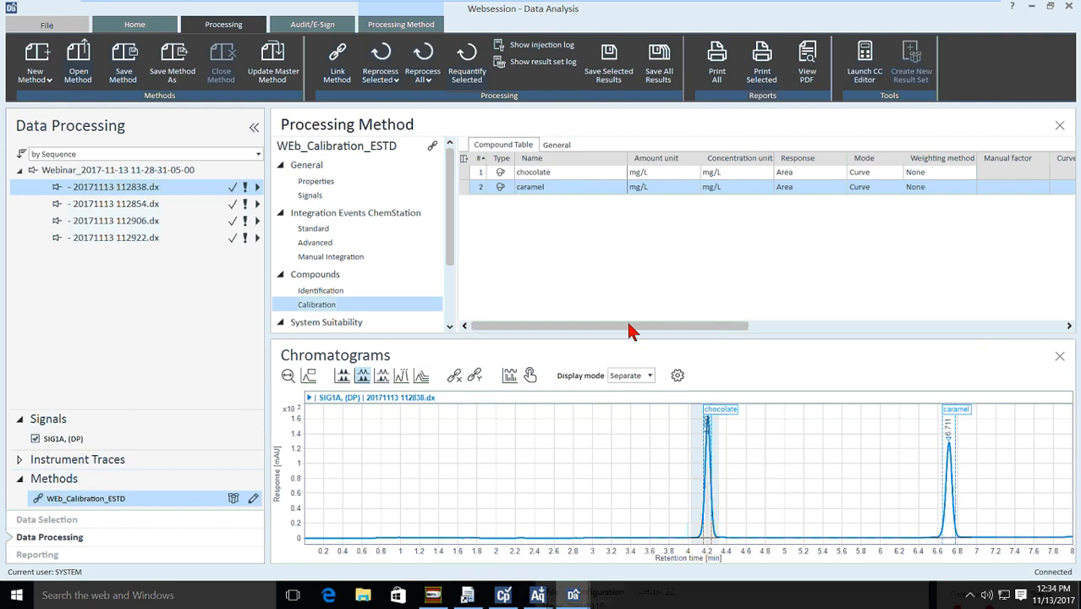
Enter a Level 1 amount of 100 for both chocolate and caramel.
{"action": "left_click_drag", "start_coordinate": [666, 330], "coordinate": [1055, 357]}
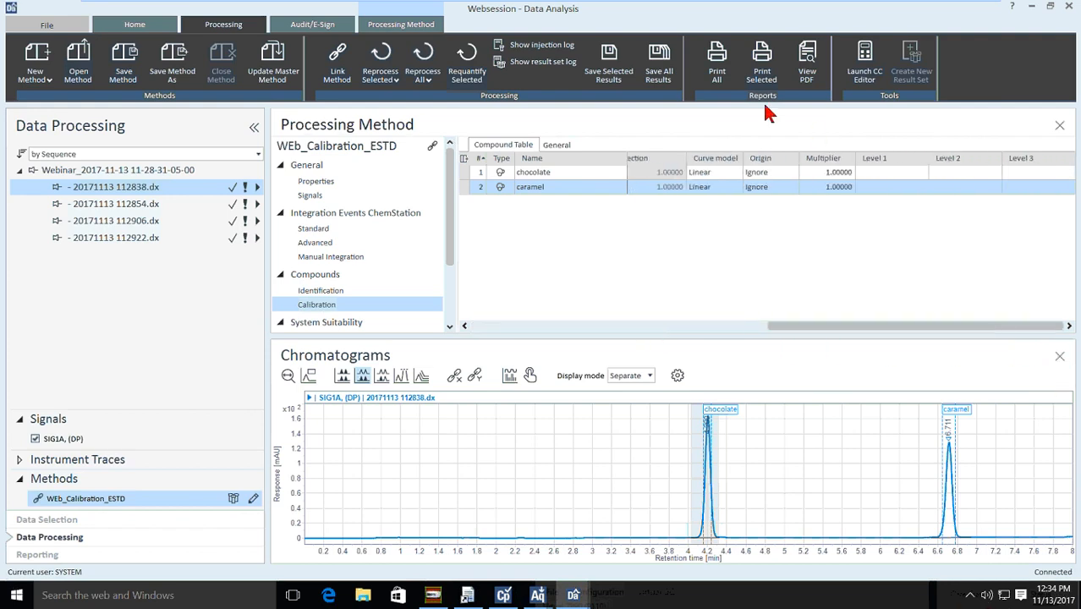
{"action": "left_click", "coordinate": [883, 173]}
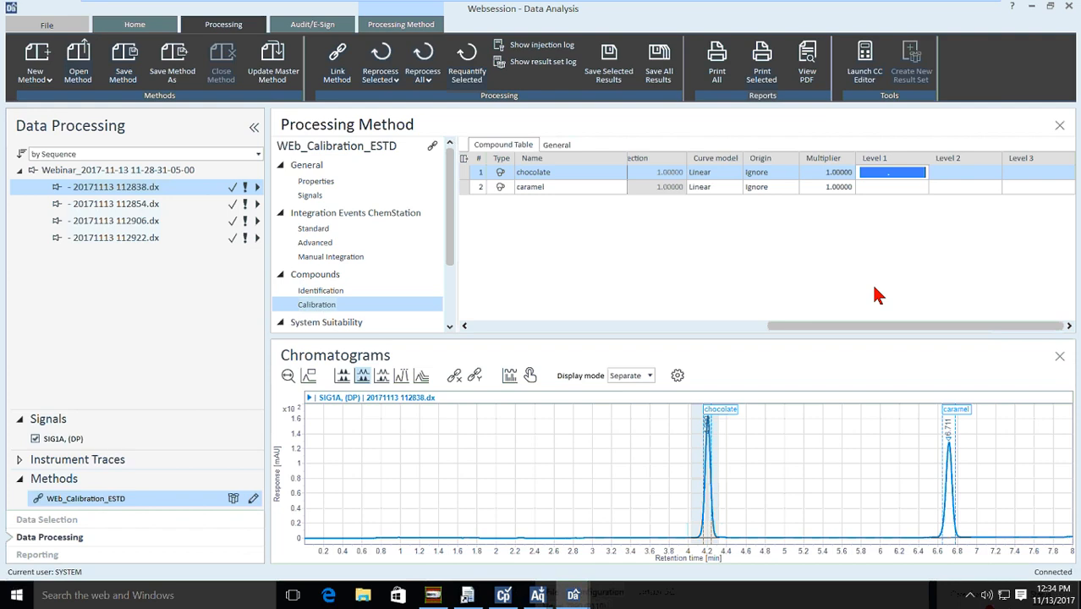
{"action": "type", "text": "100."}
{"action": "key", "text": "Return"}
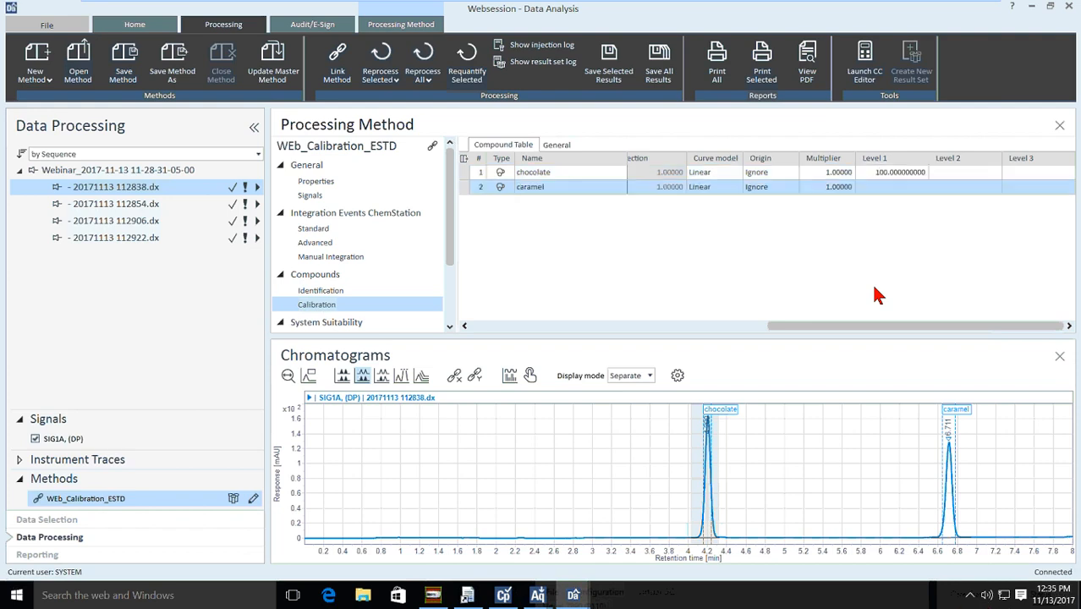
{"action": "type", "text": "100"}
{"action": "key", "text": "Return"}
Enter a Level 2 amount of 250 for both chocolate and caramel.
{"action": "left_click", "coordinate": [967, 172]}
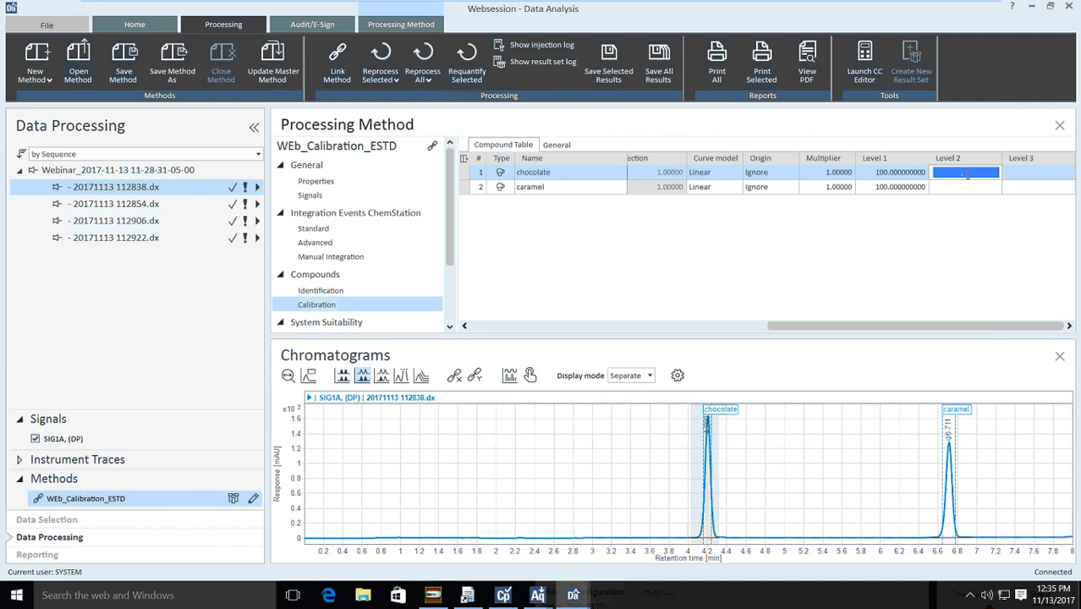
{"action": "type", "text": "250"}
{"action": "key", "text": "Return"}
{"action": "left_click", "coordinate": [971, 187]}
{"action": "type", "text": "2"}
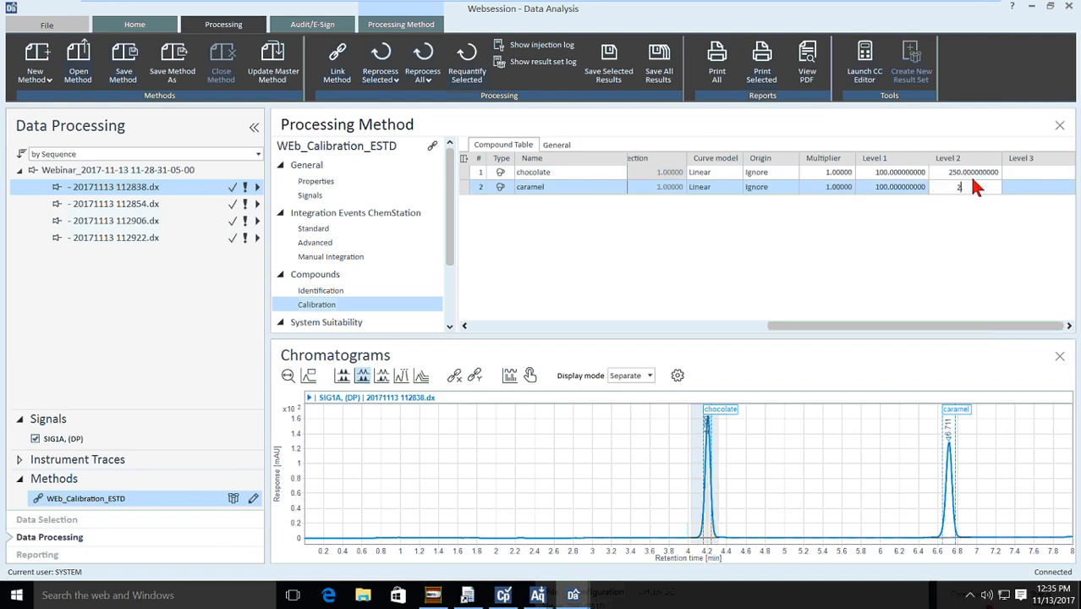
{"action": "type", "text": "50"}
{"action": "key", "text": "Return"}
Enter a Level 3 amount of 500 for both chocolate and caramel.
{"action": "left_click", "coordinate": [1026, 172]}
{"action": "type", "text": "5"}
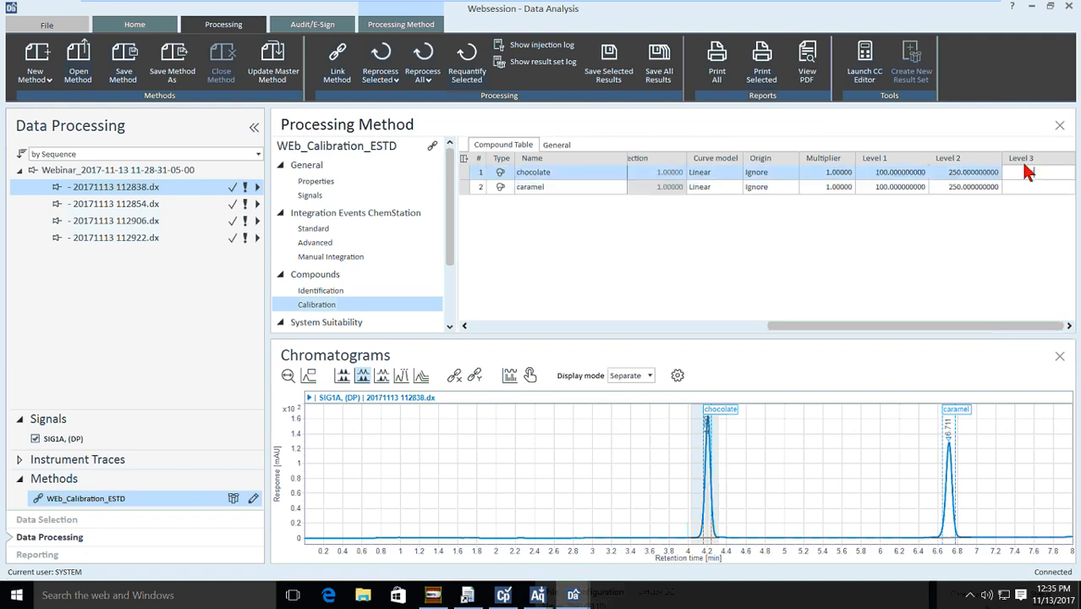
{"action": "key", "text": "Return"}
{"action": "type", "text": "500"}
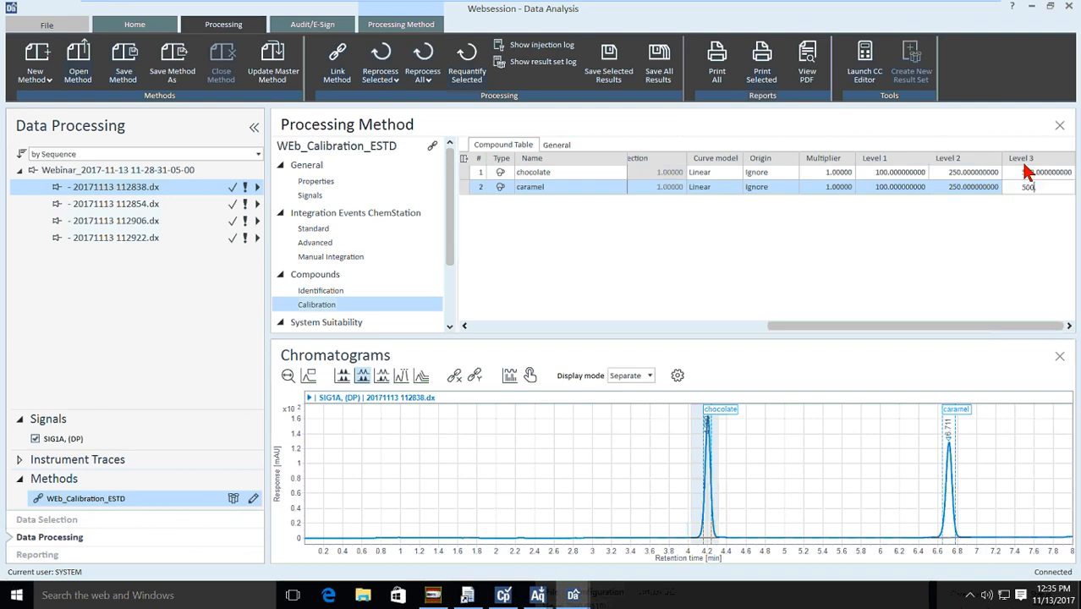
{"action": "key", "text": "Return"}
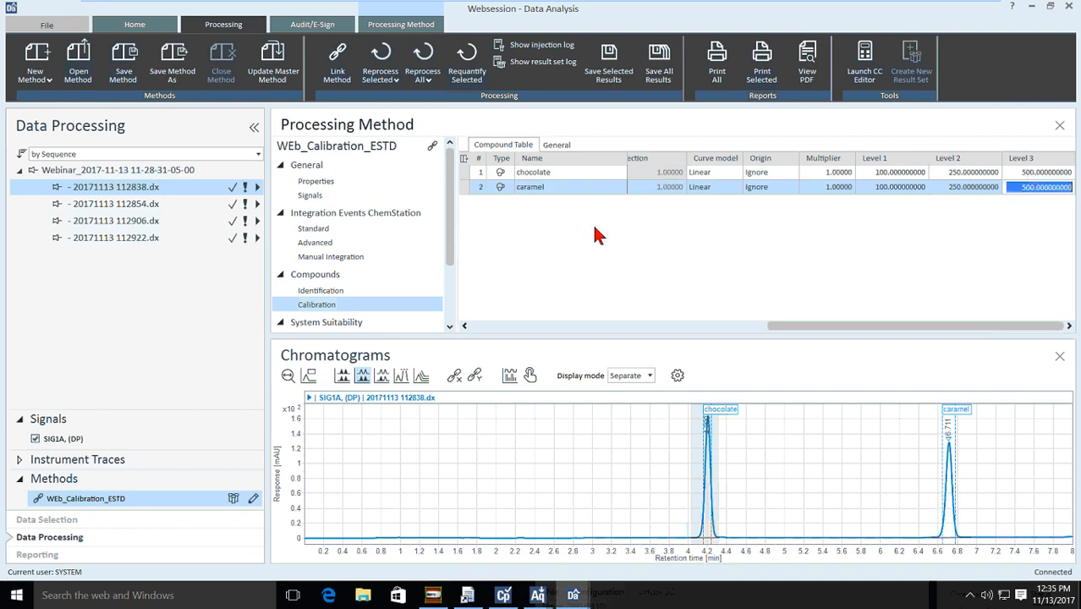
{"action": "left_click_drag", "start_coordinate": [787, 327], "coordinate": [831, 344]}
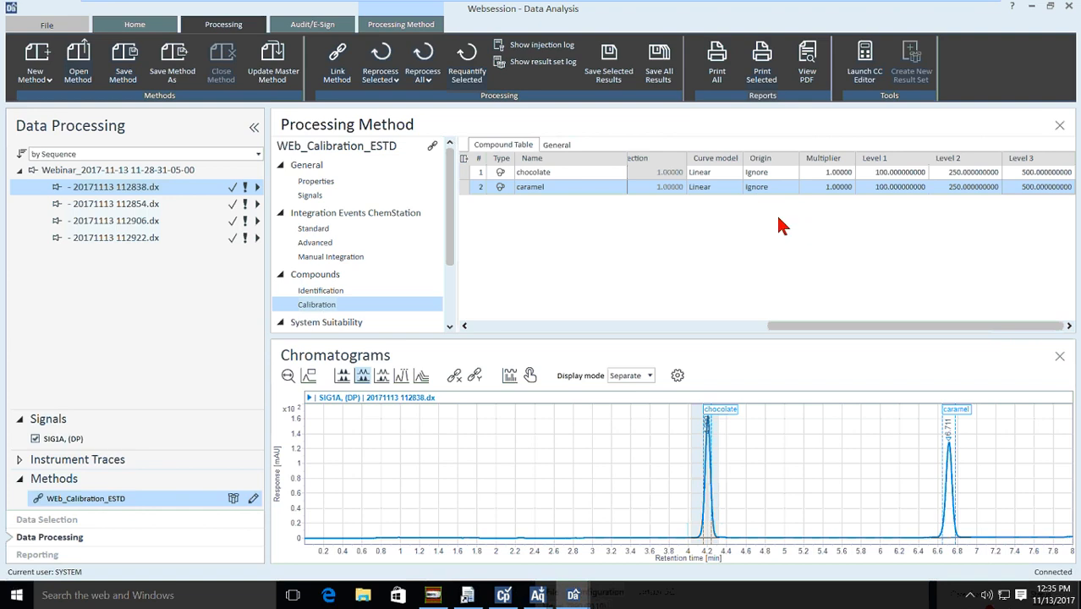
Review the general calibration settings and reprocess the selected injection 20171113 112838.dx with the edited method.
{"action": "left_click", "coordinate": [557, 145]}
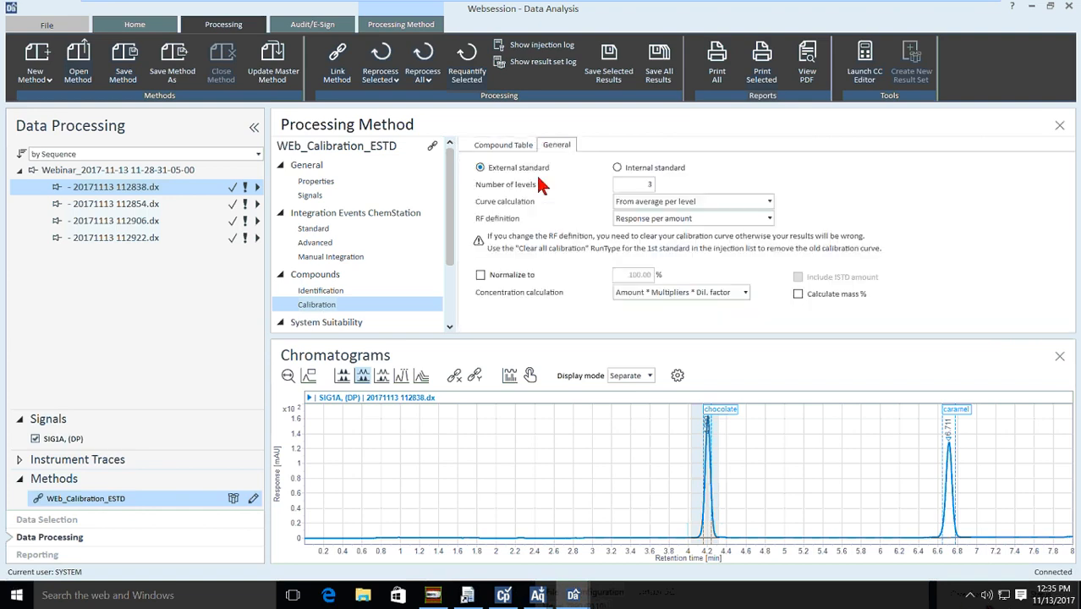
{"action": "left_click", "coordinate": [504, 146]}
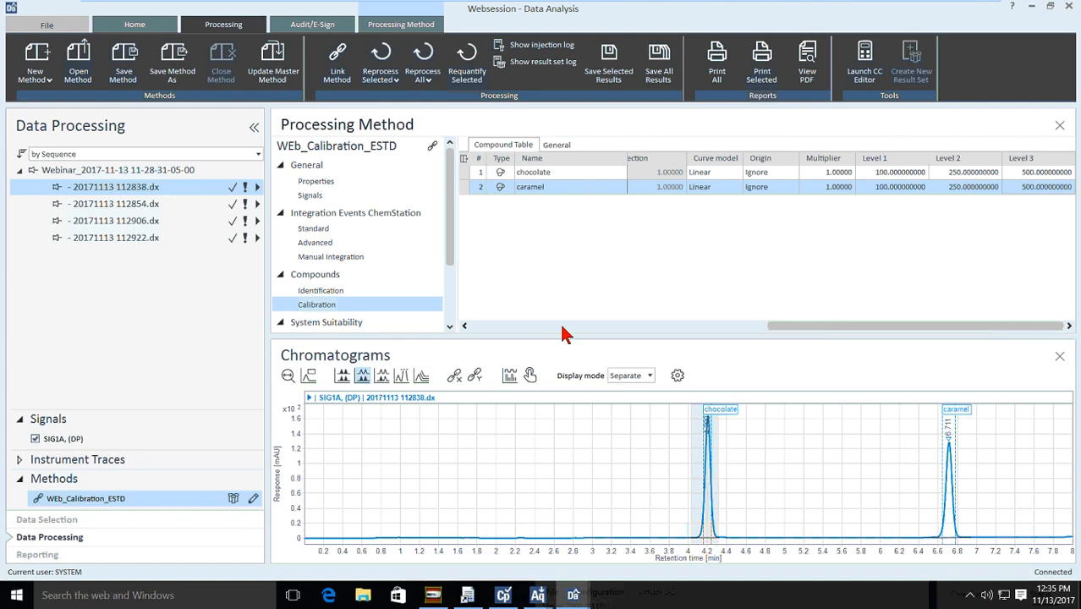
{"action": "left_click", "coordinate": [382, 56]}
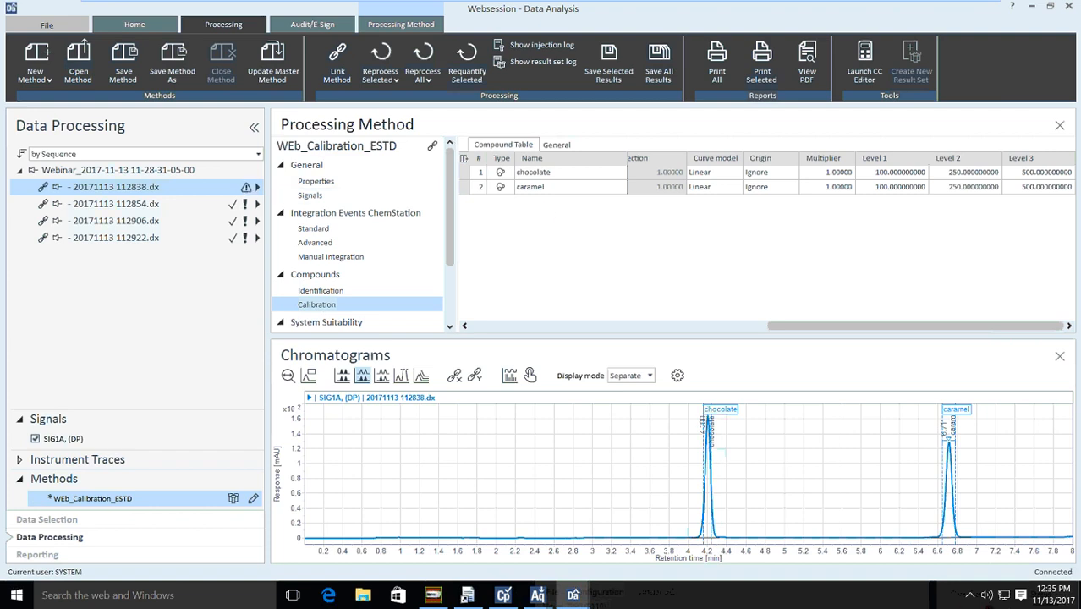
{"action": "mouse_move", "coordinate": [248, 189]}
Show the Injection List window and hide the Chromatograms window.
{"action": "left_click", "coordinate": [134, 23]}
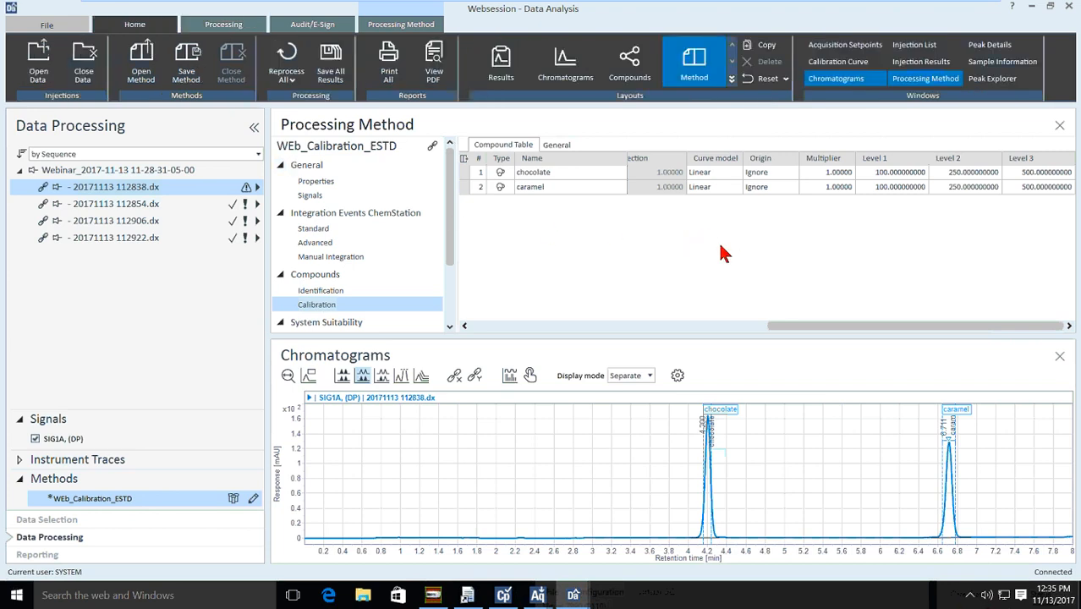
{"action": "left_click", "coordinate": [914, 47]}
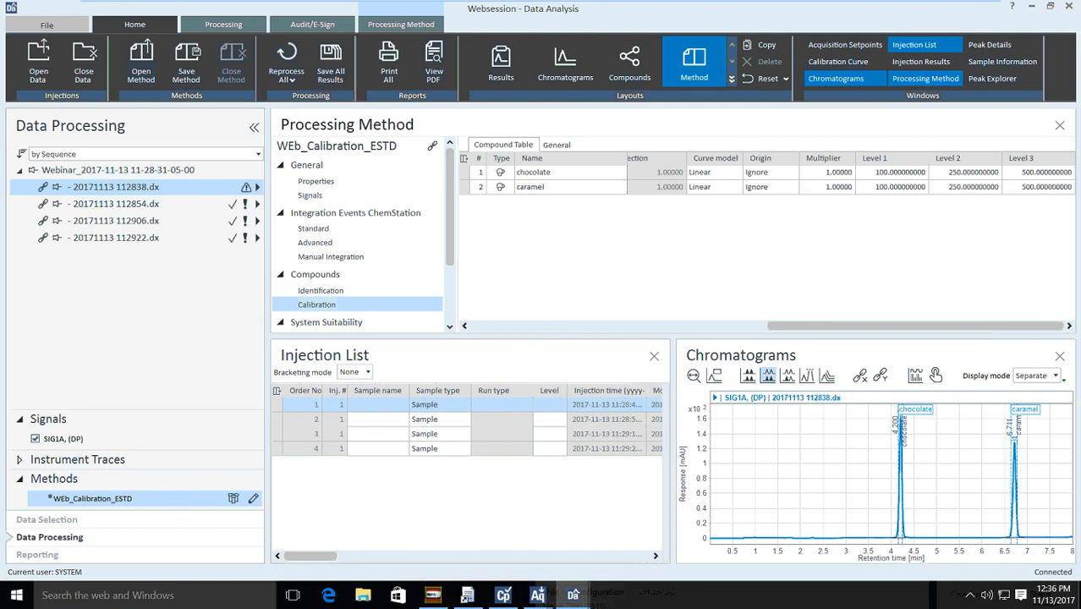
{"action": "left_click", "coordinate": [837, 79]}
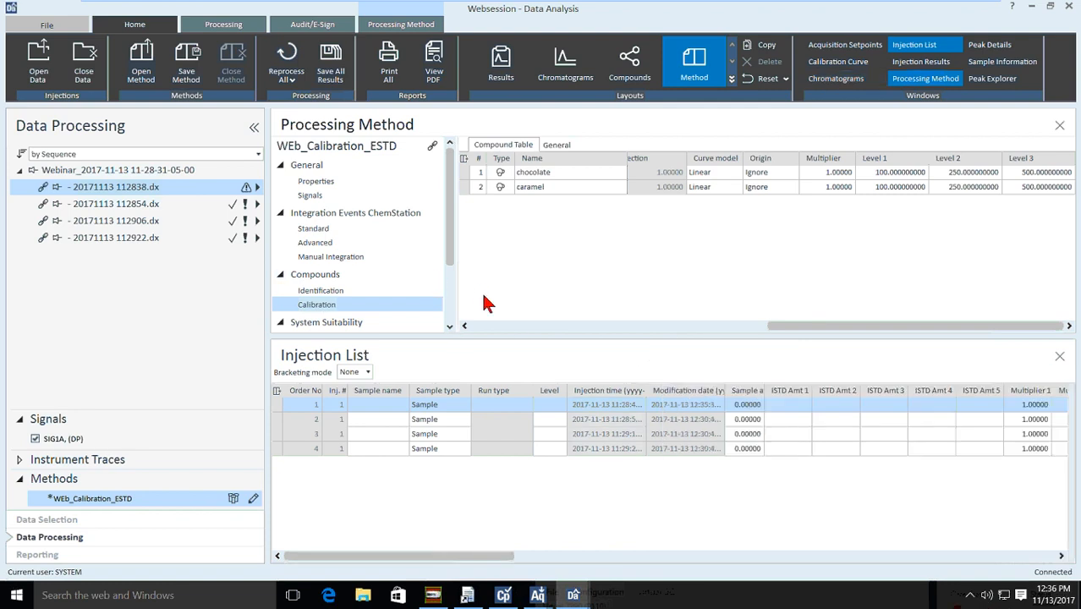
Set the sample type of the first three injections to Cal. Std.
{"action": "left_click", "coordinate": [464, 405]}
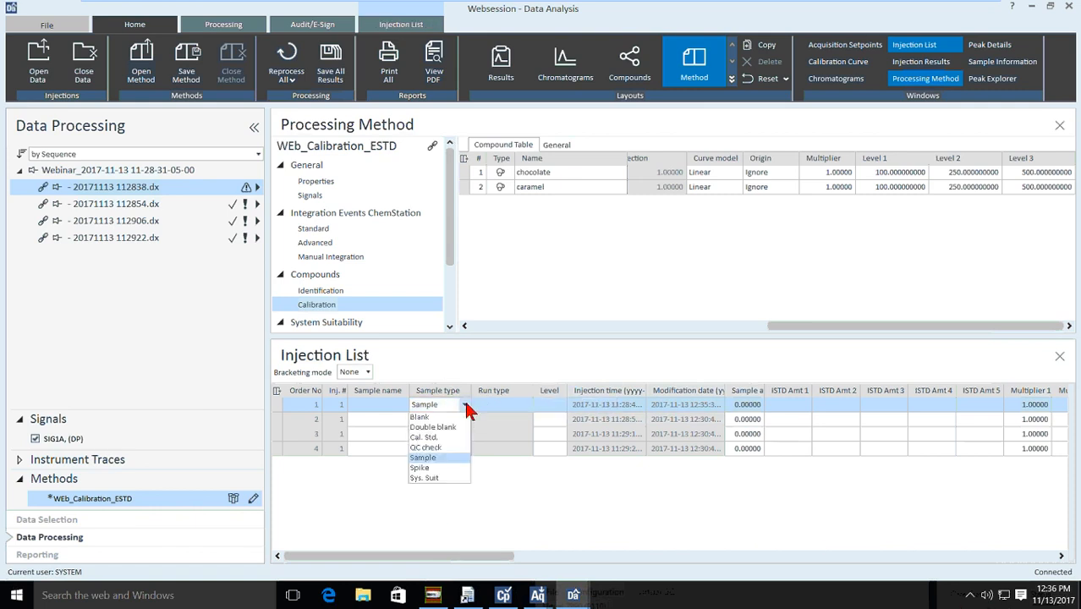
{"action": "left_click", "coordinate": [447, 437]}
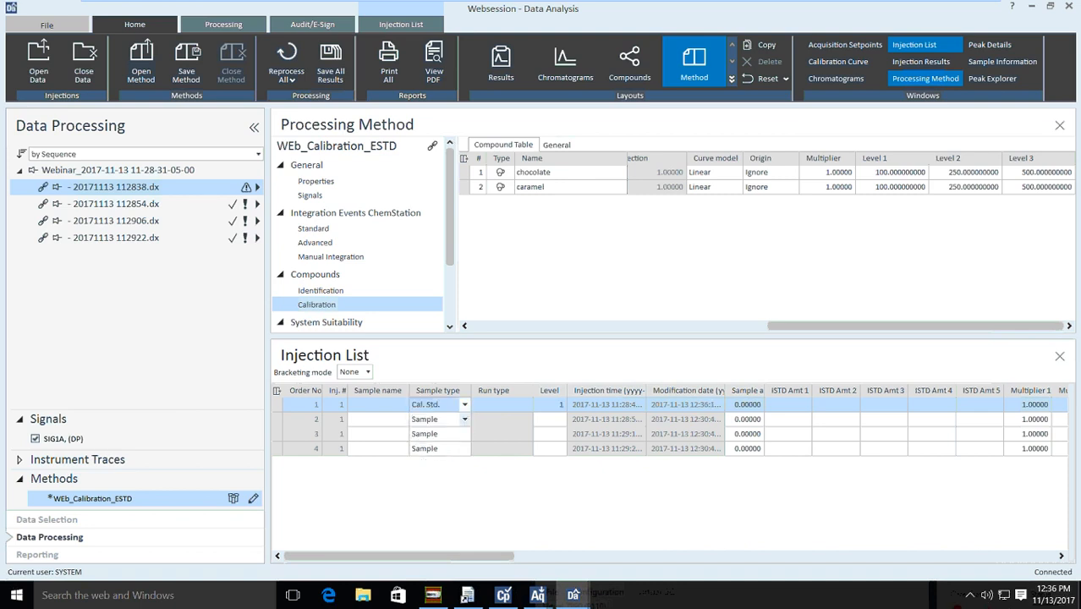
{"action": "left_click", "coordinate": [465, 419]}
{"action": "left_click", "coordinate": [463, 419]}
{"action": "left_click", "coordinate": [440, 452]}
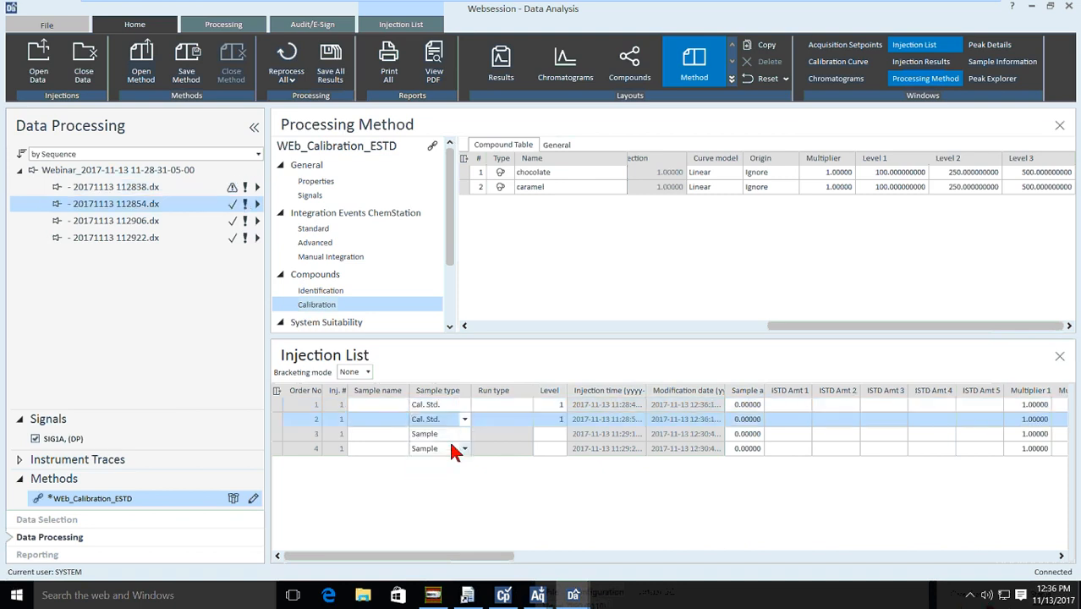
{"action": "left_click", "coordinate": [444, 434]}
{"action": "left_click", "coordinate": [457, 434]}
{"action": "left_click", "coordinate": [441, 465]}
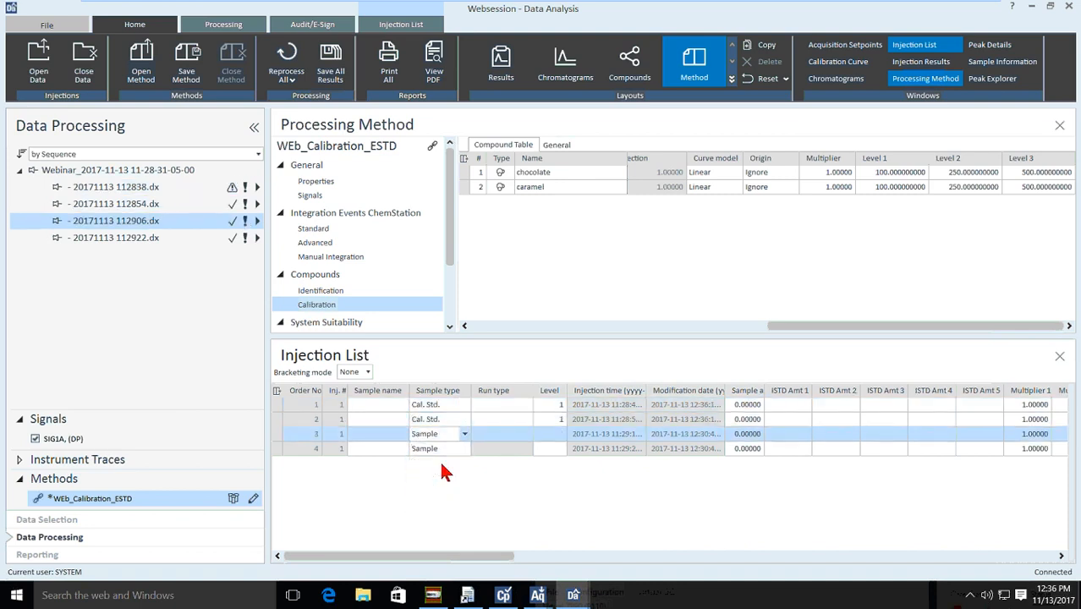
Assign calibration level 2 to the second injection and level 3 to the third injection.
{"action": "left_click", "coordinate": [548, 418]}
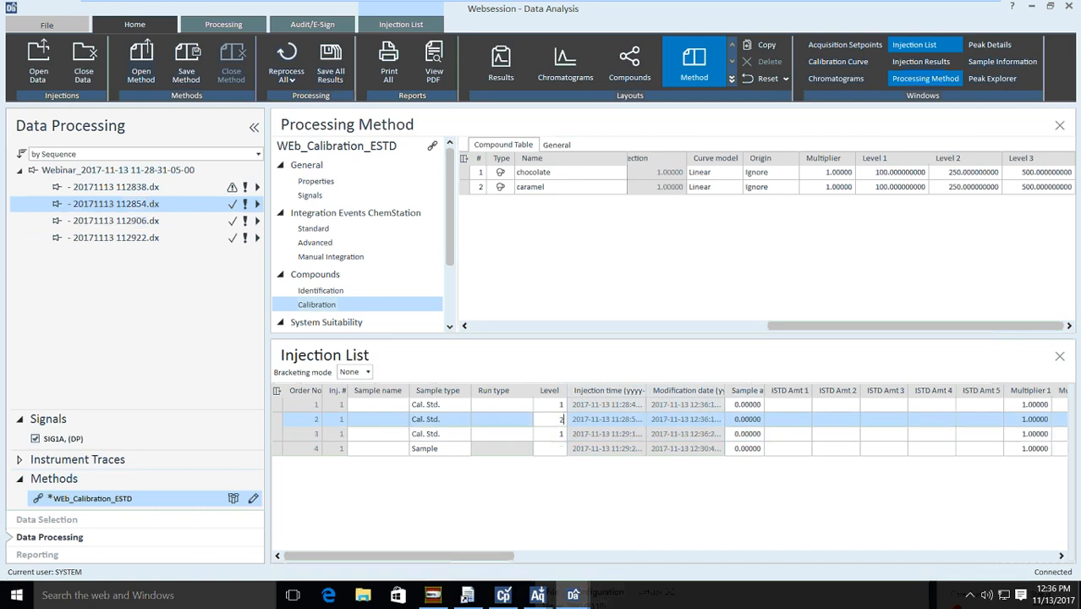
{"action": "type", "text": "2"}
{"action": "left_click", "coordinate": [558, 434]}
{"action": "type", "text": "3"}
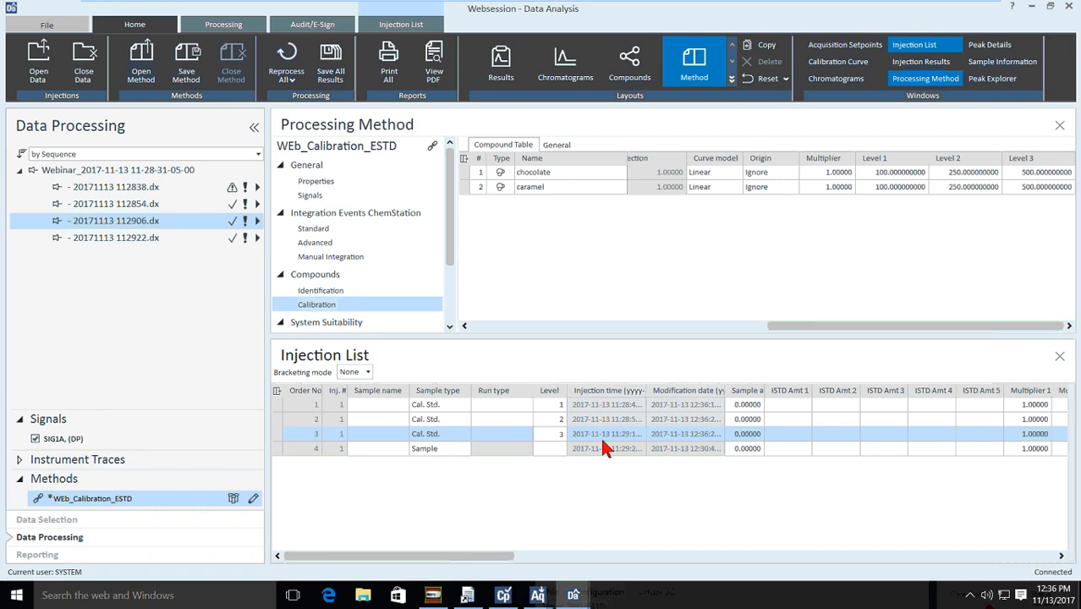
Set the first injection's run type to Clear all calibration, trying Clear calibration at level before restoring that choice.
{"action": "left_click", "coordinate": [526, 406]}
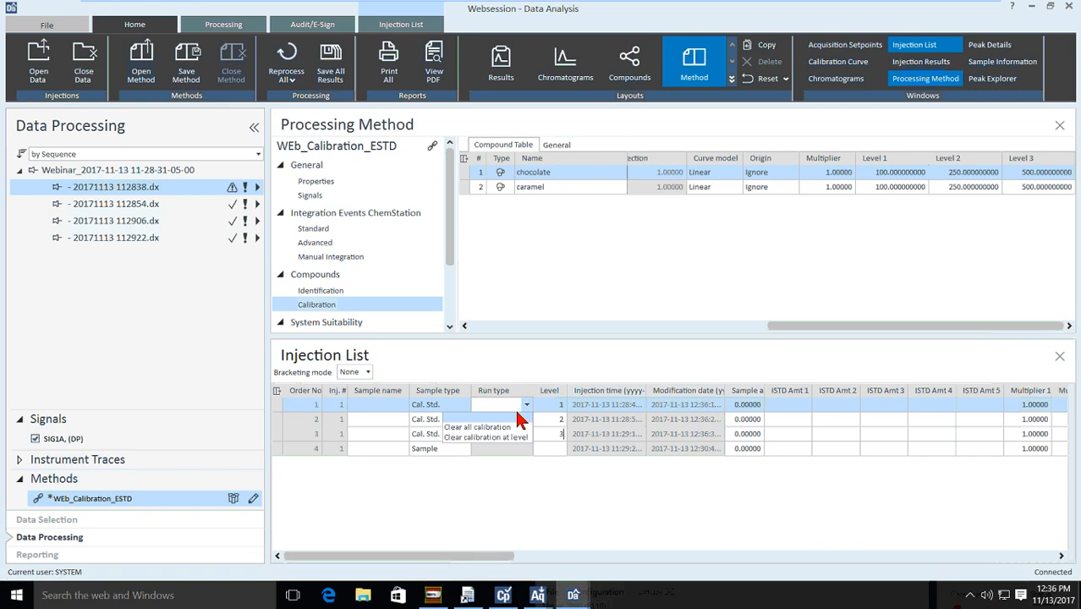
{"action": "left_click", "coordinate": [517, 426]}
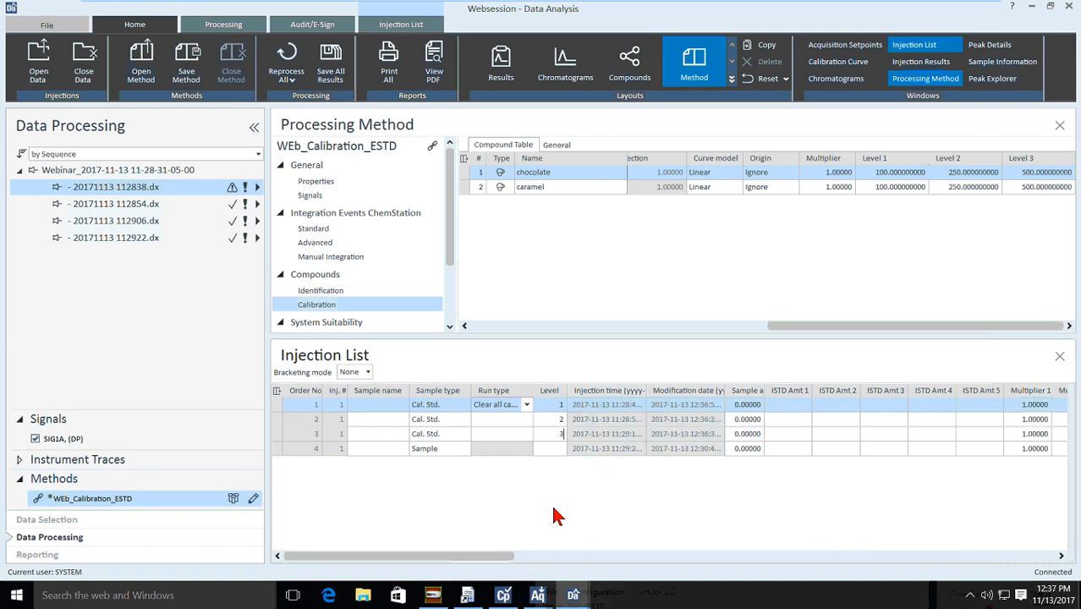
{"action": "left_click", "coordinate": [429, 449]}
{"action": "left_click", "coordinate": [524, 406]}
{"action": "left_click", "coordinate": [525, 407]}
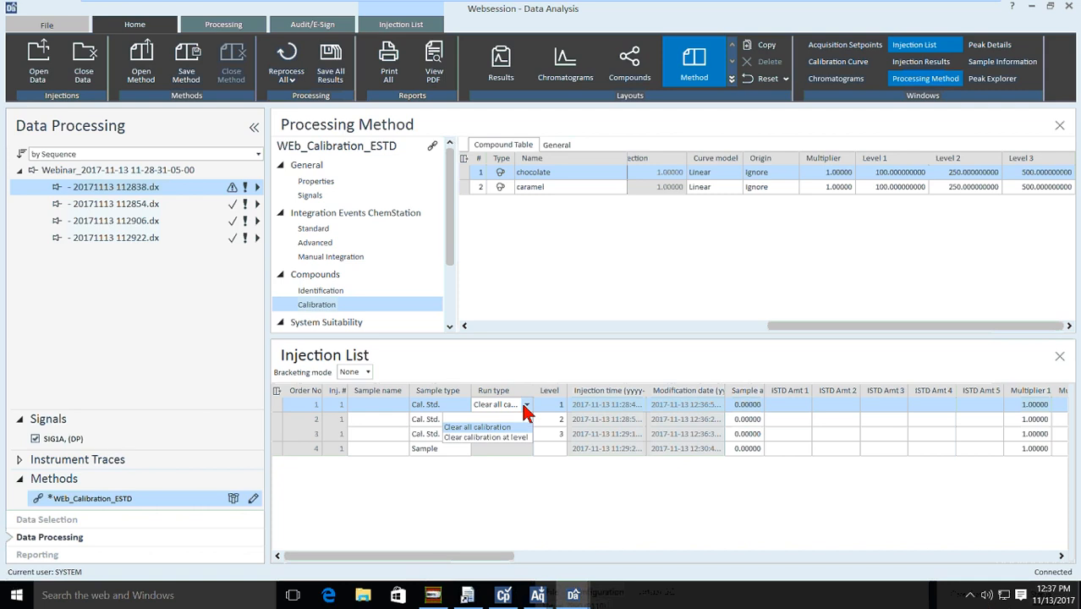
{"action": "left_click", "coordinate": [517, 438]}
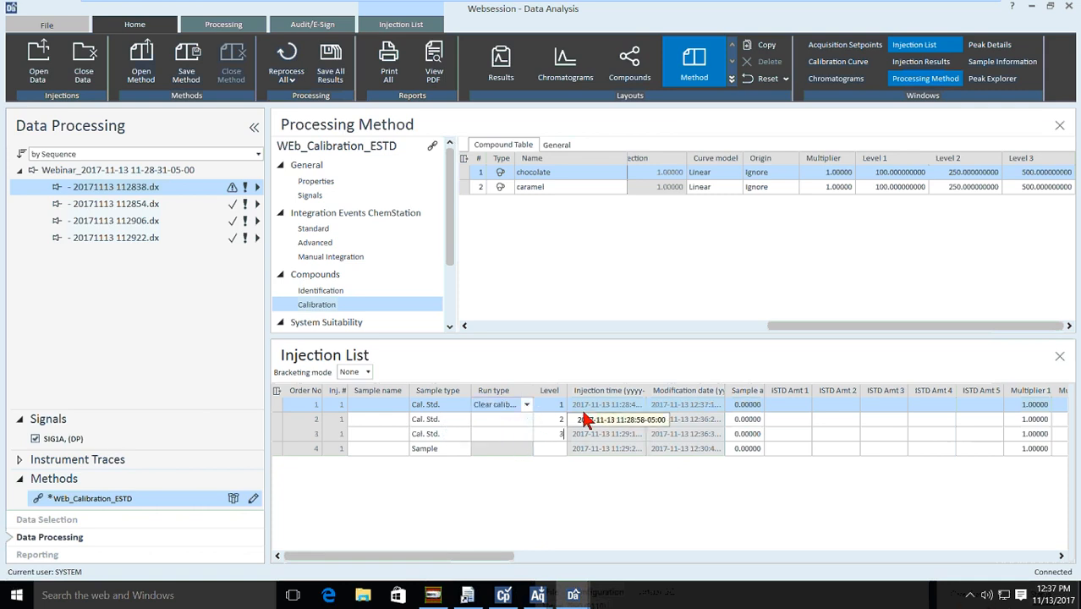
{"action": "left_click", "coordinate": [527, 419]}
{"action": "left_click", "coordinate": [513, 427]}
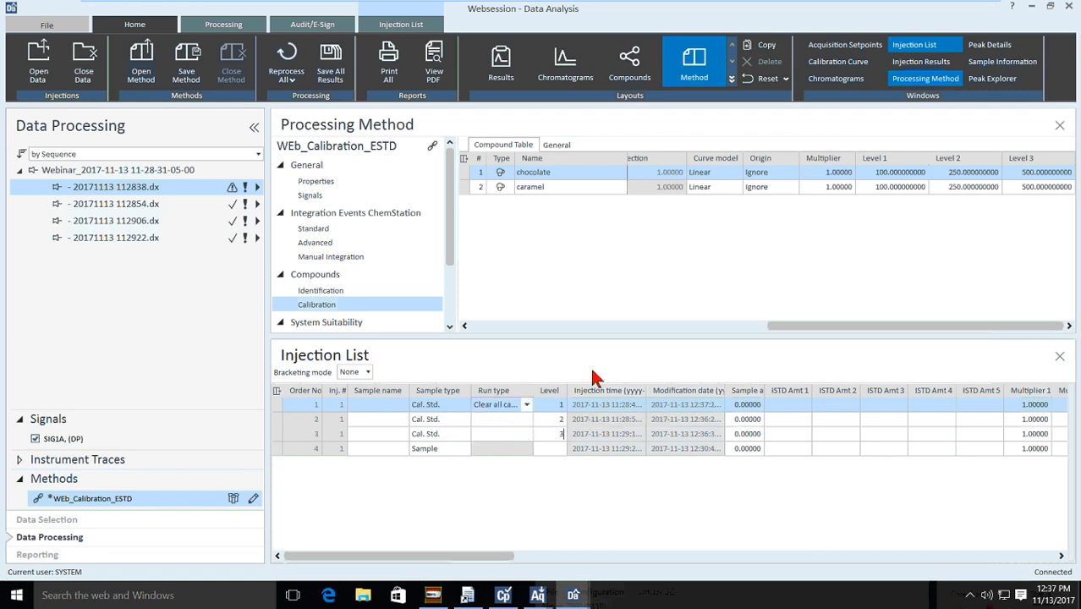
Fill the first injection's Cal. Std. sample type down through the fourth injection.
{"action": "left_click", "coordinate": [446, 405]}
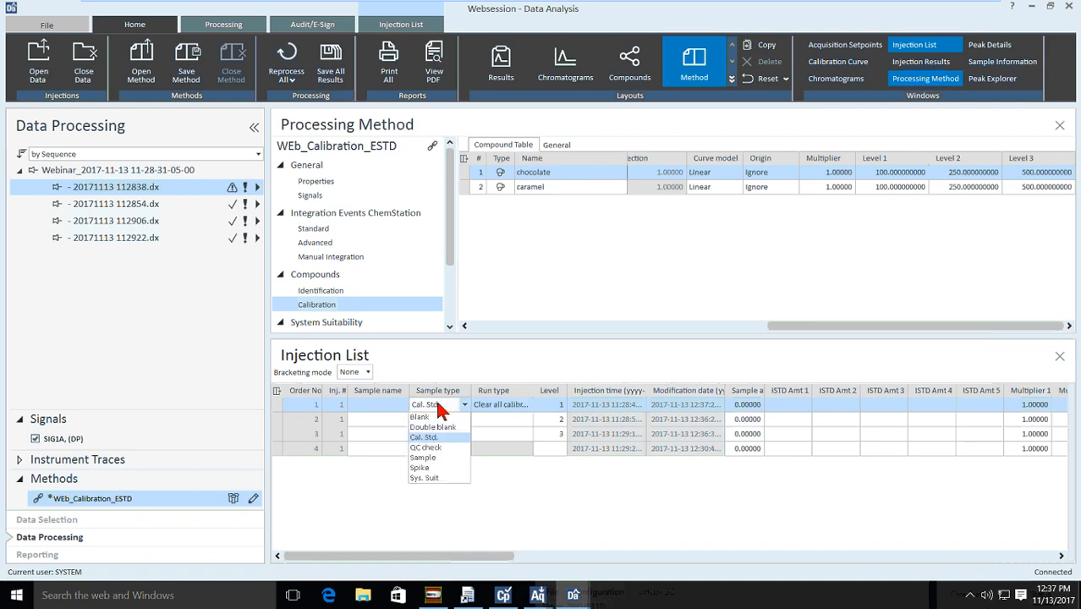
{"action": "right_click", "coordinate": [434, 410]}
{"action": "left_click", "coordinate": [478, 457]}
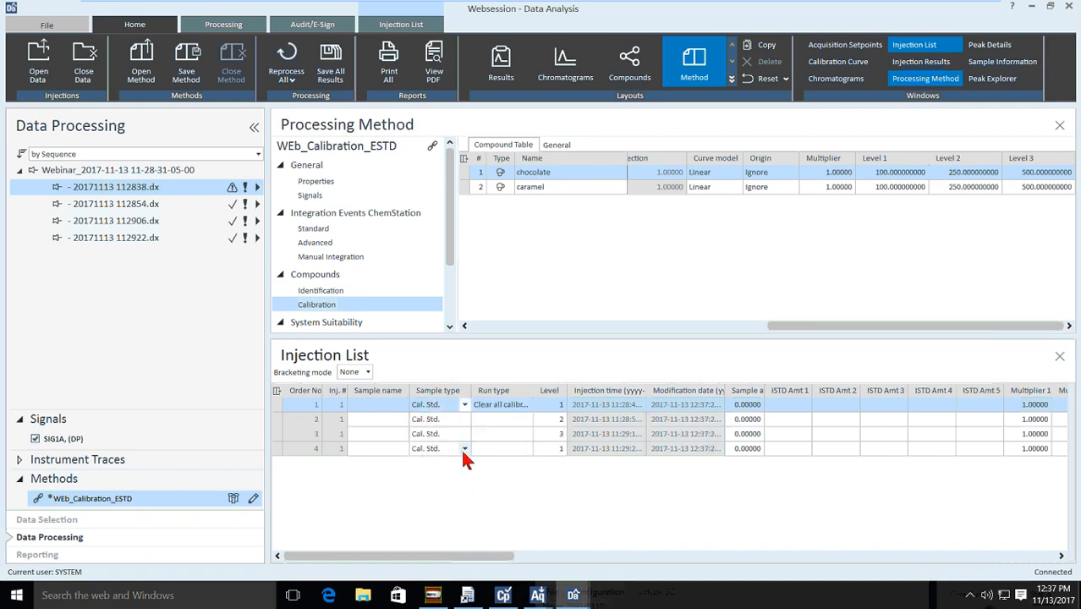
Set the sample type of the fourth injection to Sample in the injection list.
{"action": "left_click", "coordinate": [465, 450]}
{"action": "left_click", "coordinate": [436, 508]}
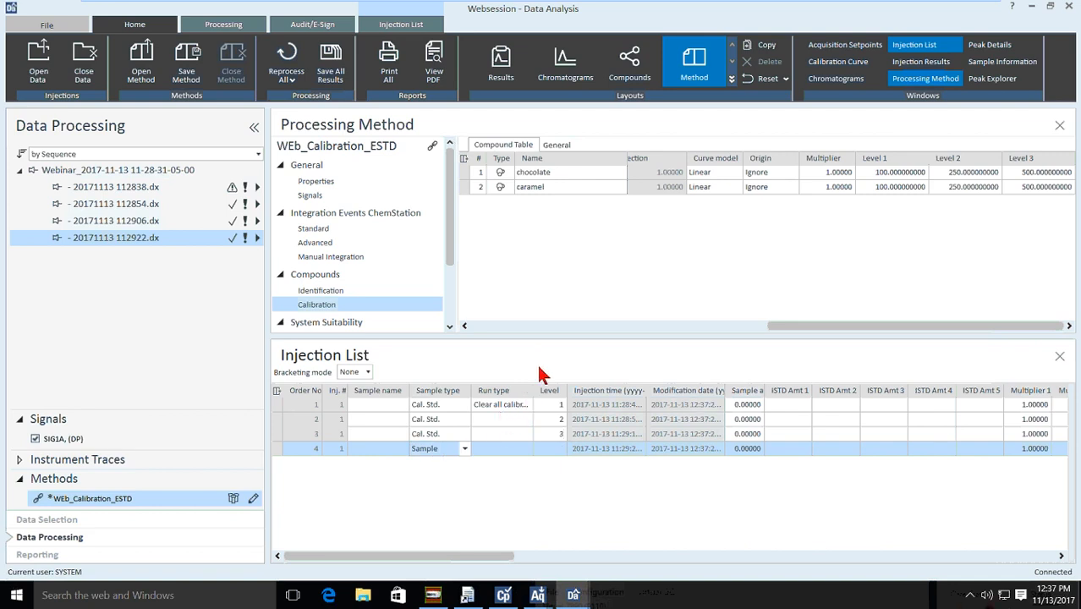
{"action": "left_click", "coordinate": [501, 406]}
Save the WEb_Calibration_ESTD processing method and reprocess all injections of the webinar sequence.
{"action": "left_click", "coordinate": [185, 61]}
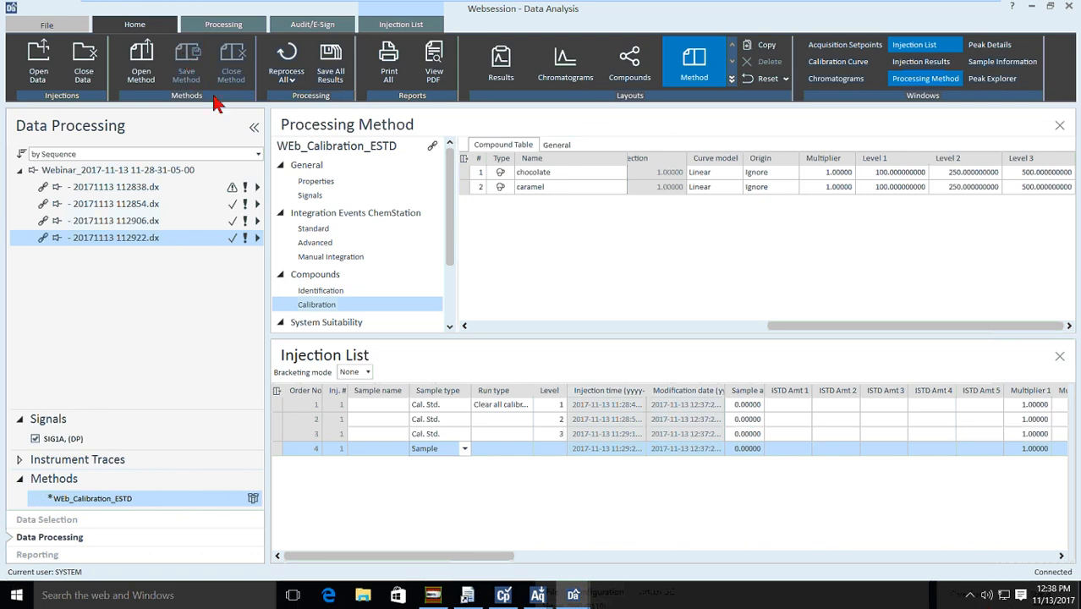
{"action": "left_click", "coordinate": [287, 56]}
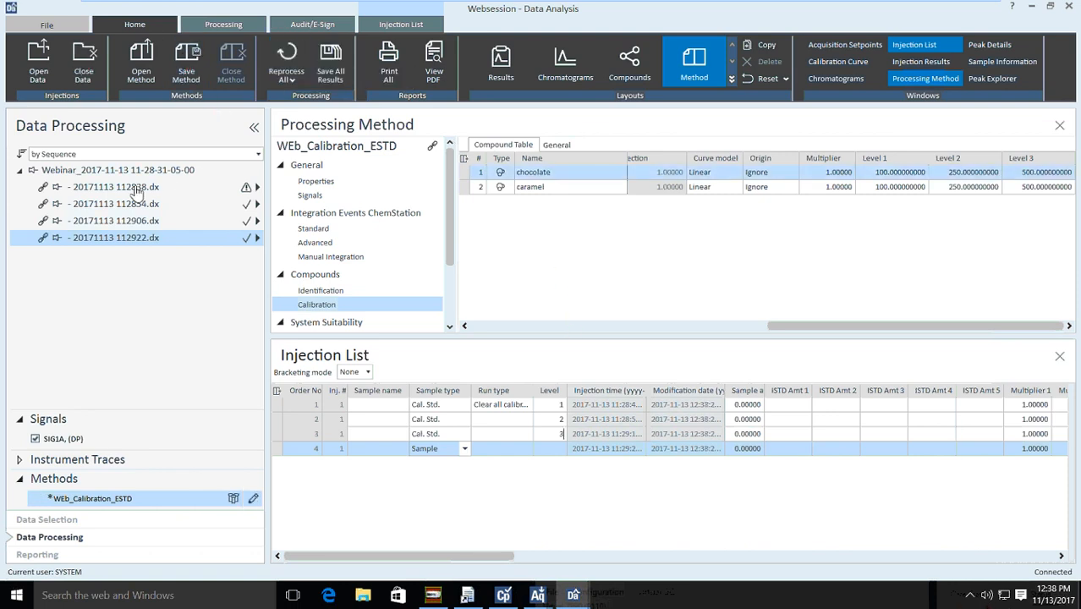
View the chromatograms of all four injections one after another, from 20171113 112838.dx to 20171113 112922.dx.
{"action": "left_click", "coordinate": [564, 73]}
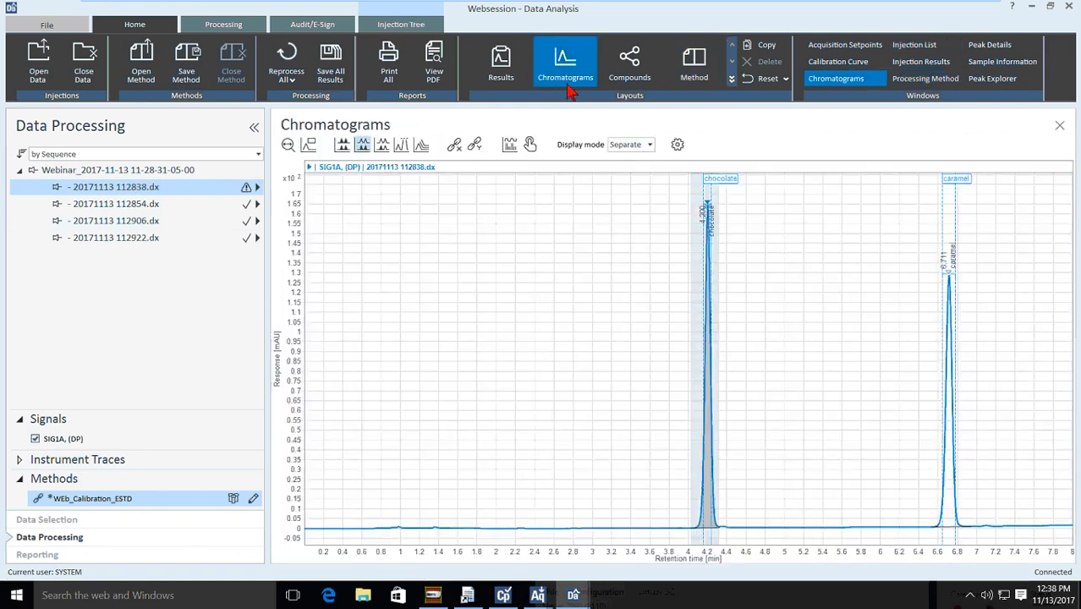
{"action": "left_click", "coordinate": [173, 206]}
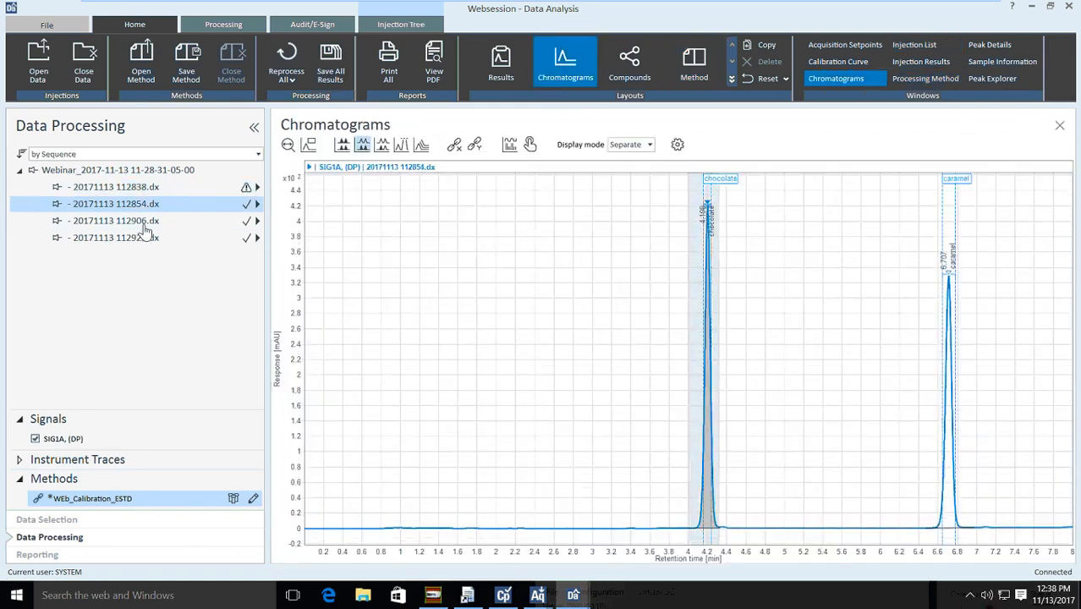
{"action": "left_click", "coordinate": [143, 221]}
{"action": "left_click", "coordinate": [149, 238]}
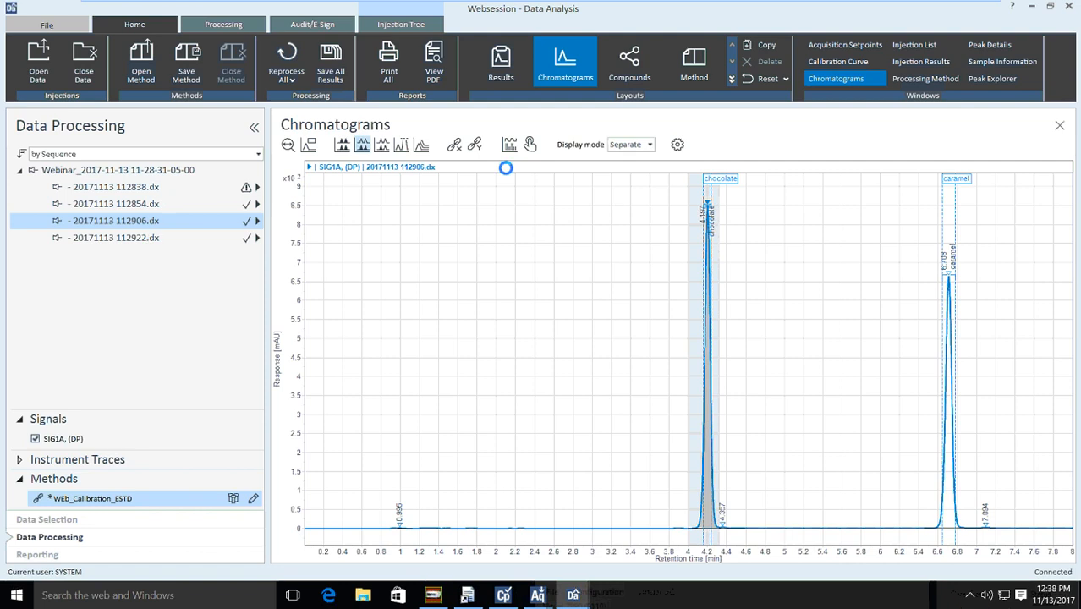
Examine the peak details and calibration curves of chocolate and caramel for injection 20171113 112922.dx in the Compounds layout.
{"action": "left_click", "coordinate": [641, 67]}
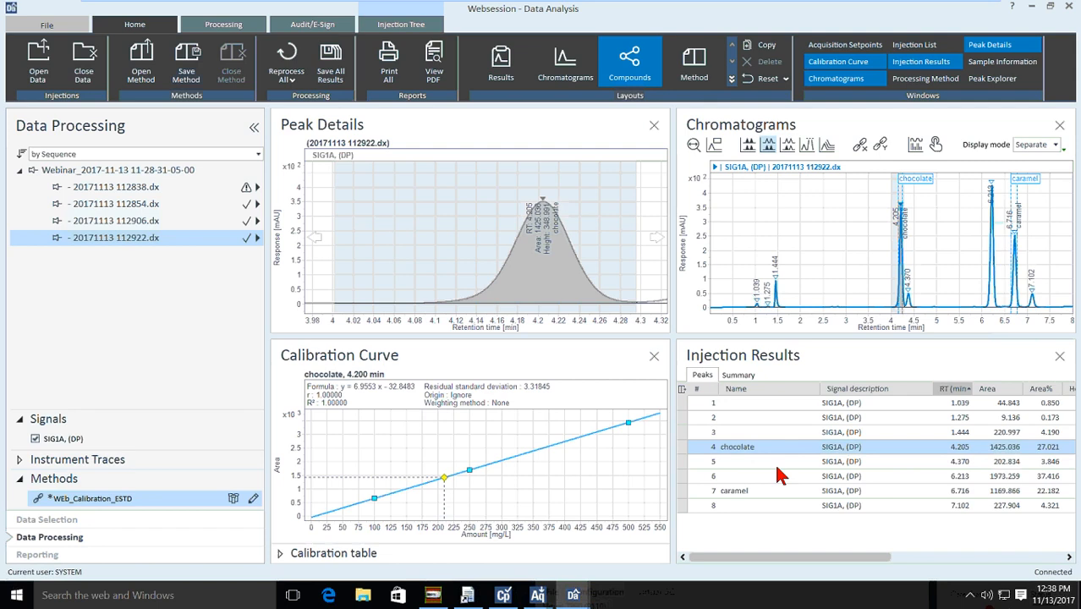
{"action": "left_click", "coordinate": [748, 492]}
{"action": "left_click", "coordinate": [748, 447]}
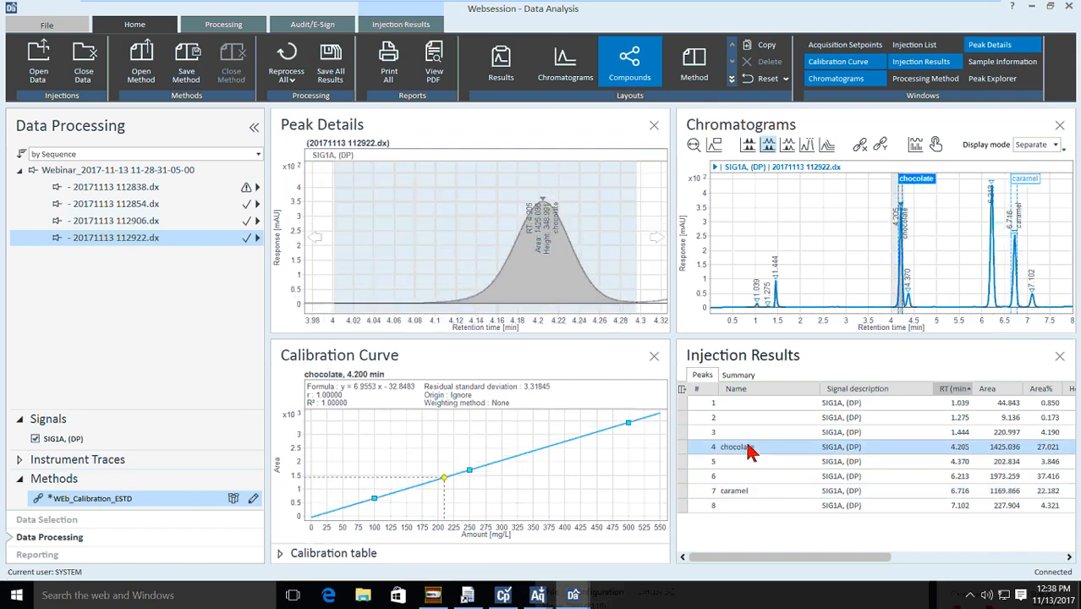
{"action": "left_click", "coordinate": [752, 488]}
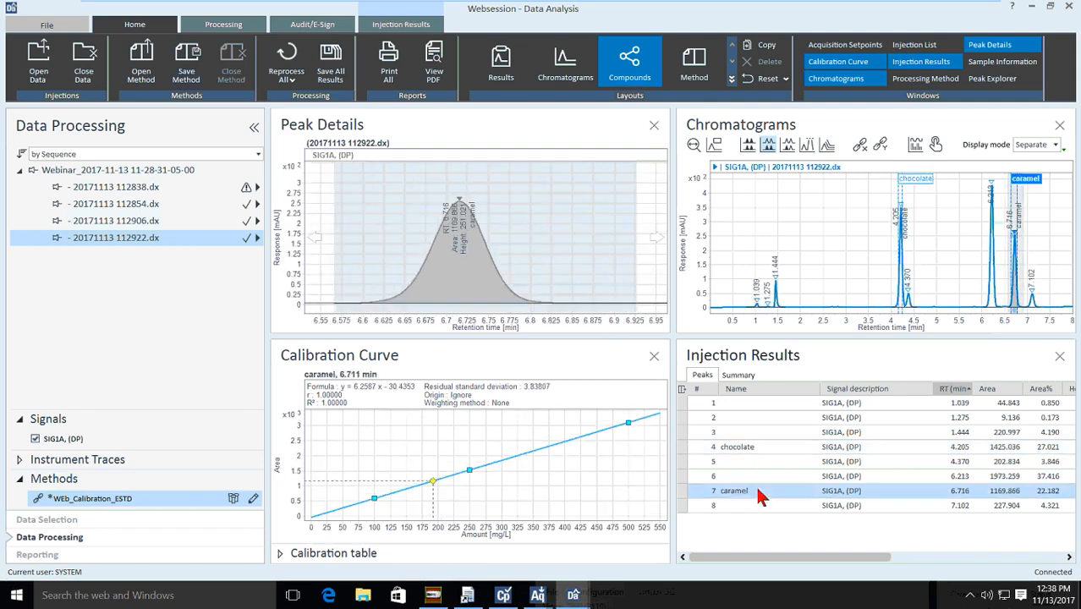
{"action": "left_click", "coordinate": [737, 450]}
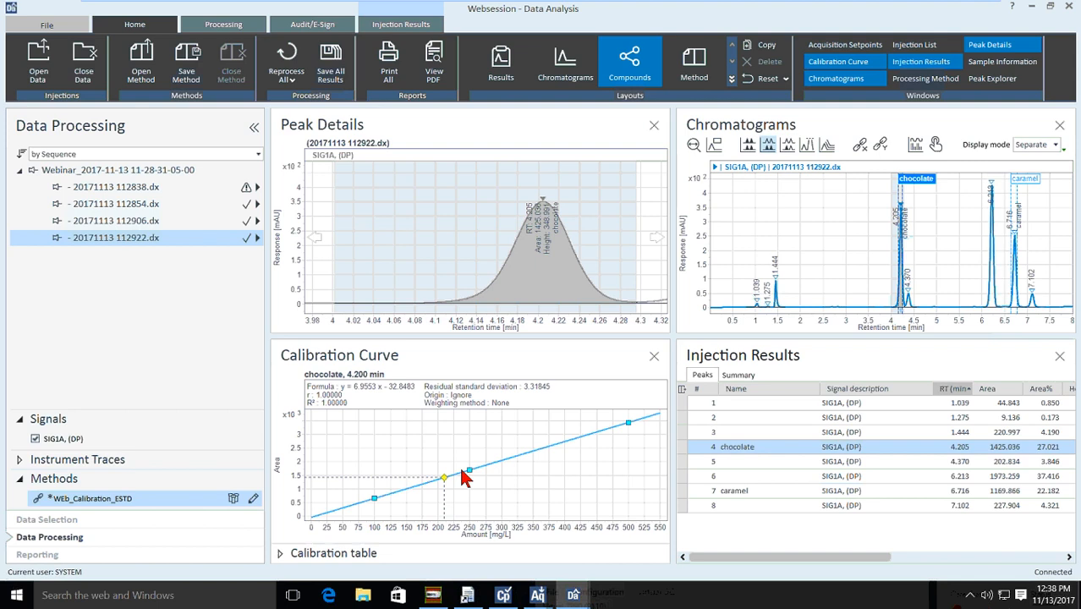
{"action": "left_click", "coordinate": [736, 491]}
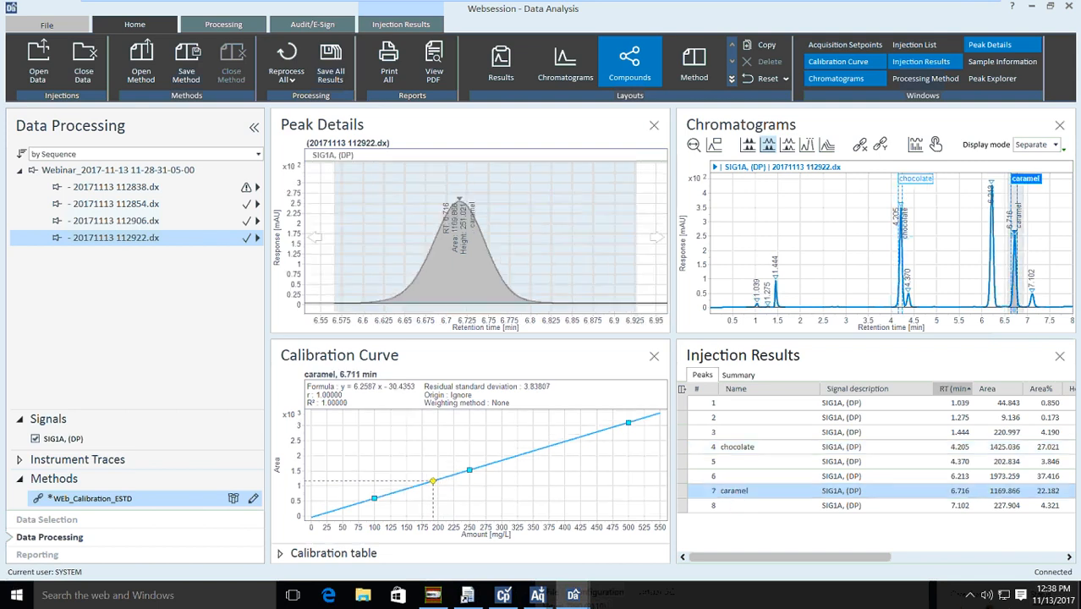
{"action": "left_click", "coordinate": [736, 447]}
{"action": "left_click", "coordinate": [736, 490]}
Compare the caramel calibration curve across the standard and sample injections, then examine the chocolate curve for 20171113 112922.dx.
{"action": "left_click", "coordinate": [124, 189]}
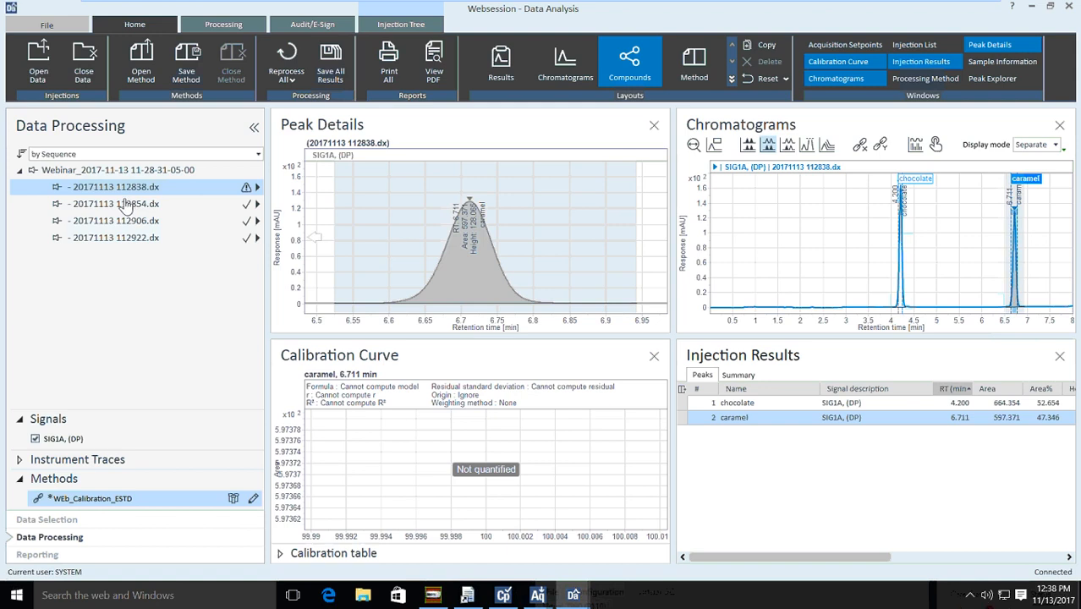
{"action": "left_click", "coordinate": [124, 206]}
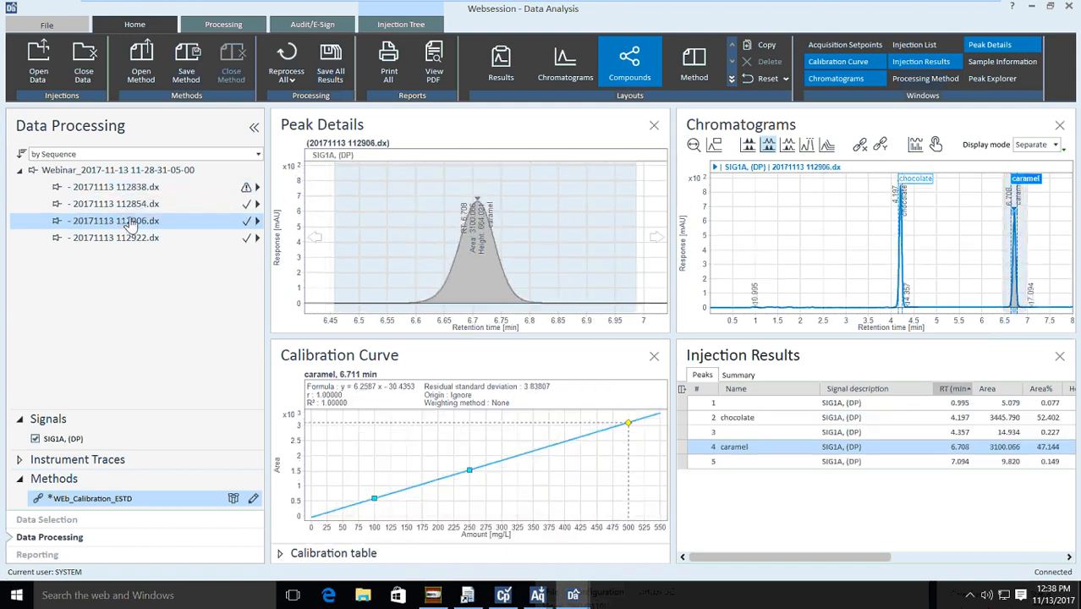
{"action": "left_click", "coordinate": [132, 237]}
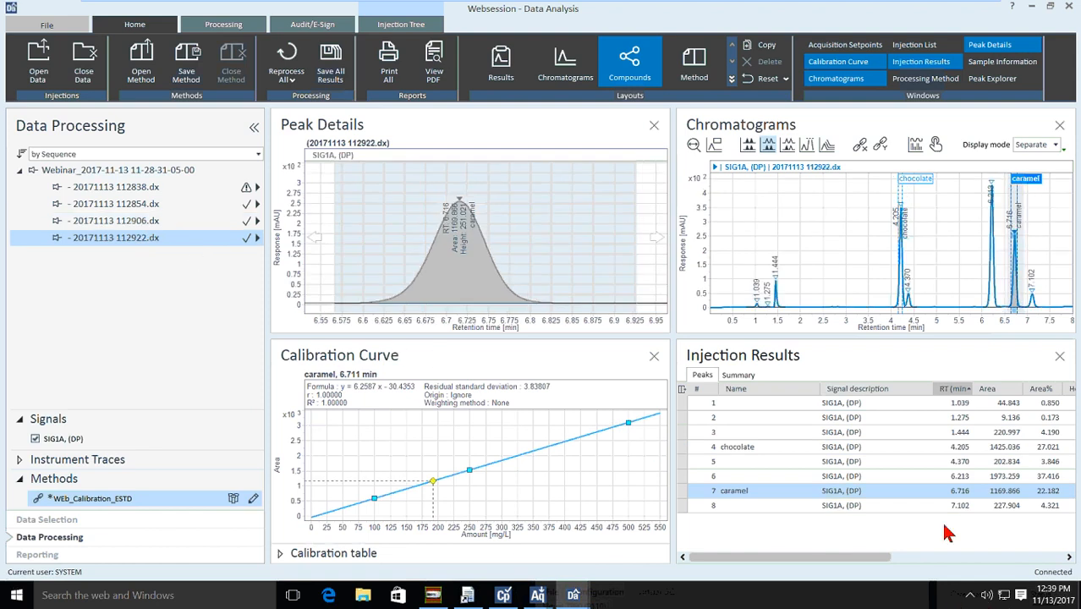
{"action": "left_click", "coordinate": [142, 205]}
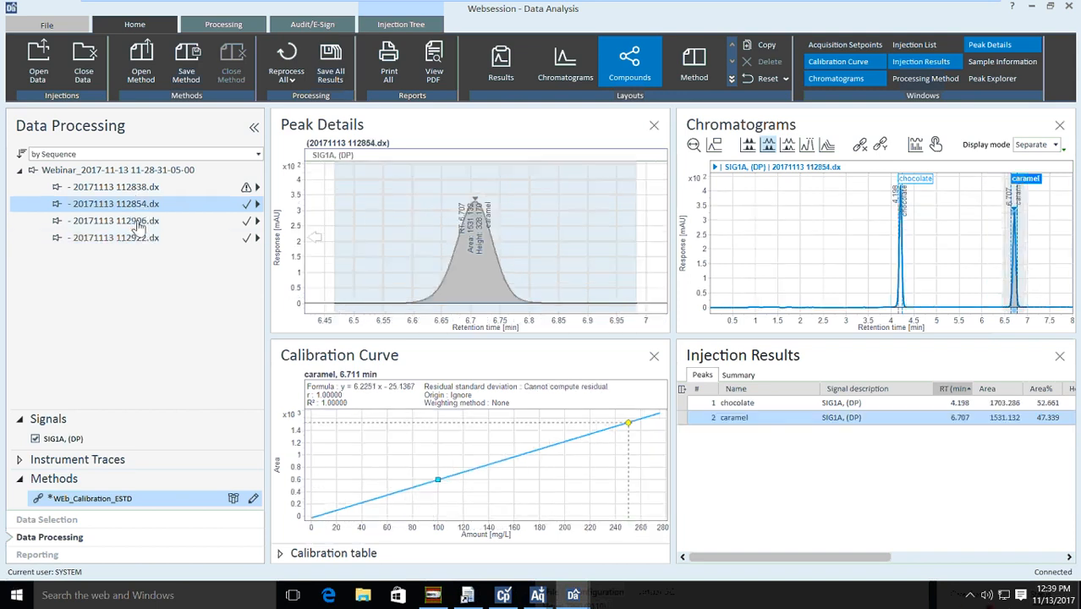
{"action": "left_click", "coordinate": [139, 224]}
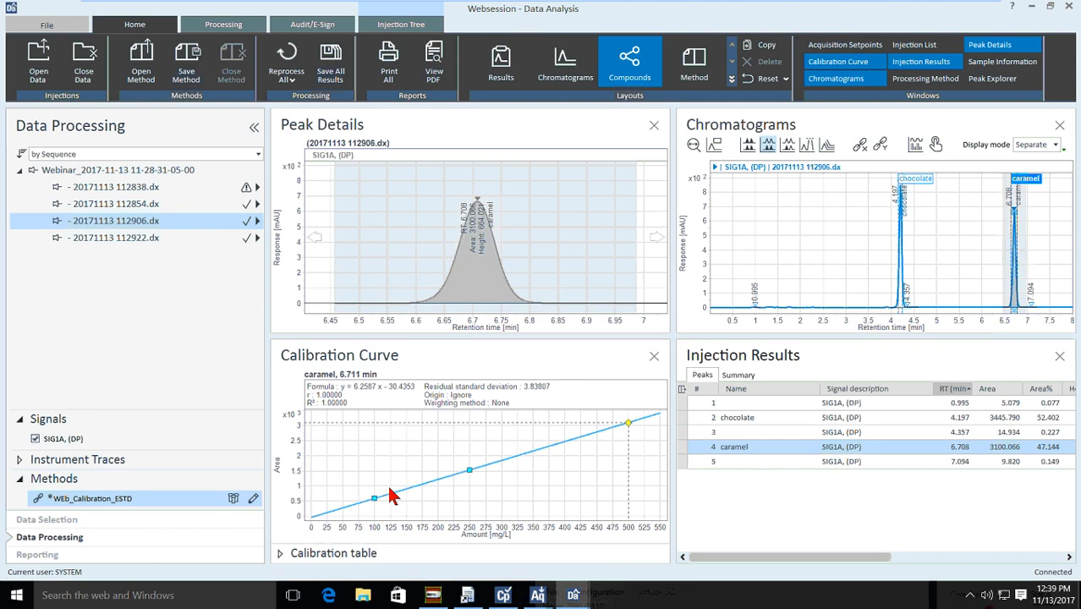
{"action": "left_click", "coordinate": [138, 238]}
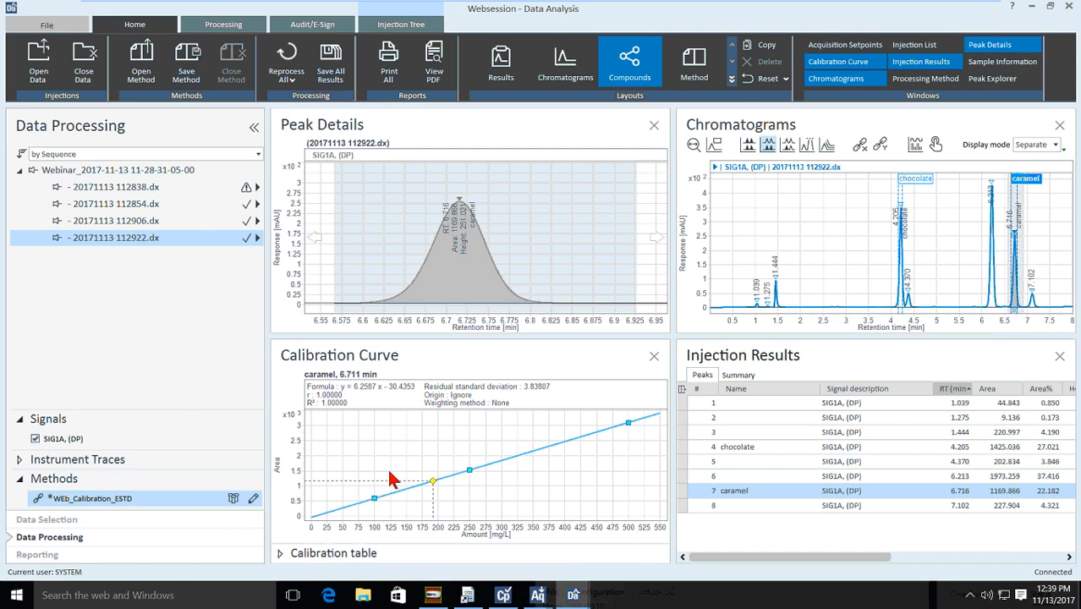
{"action": "left_click", "coordinate": [745, 450]}
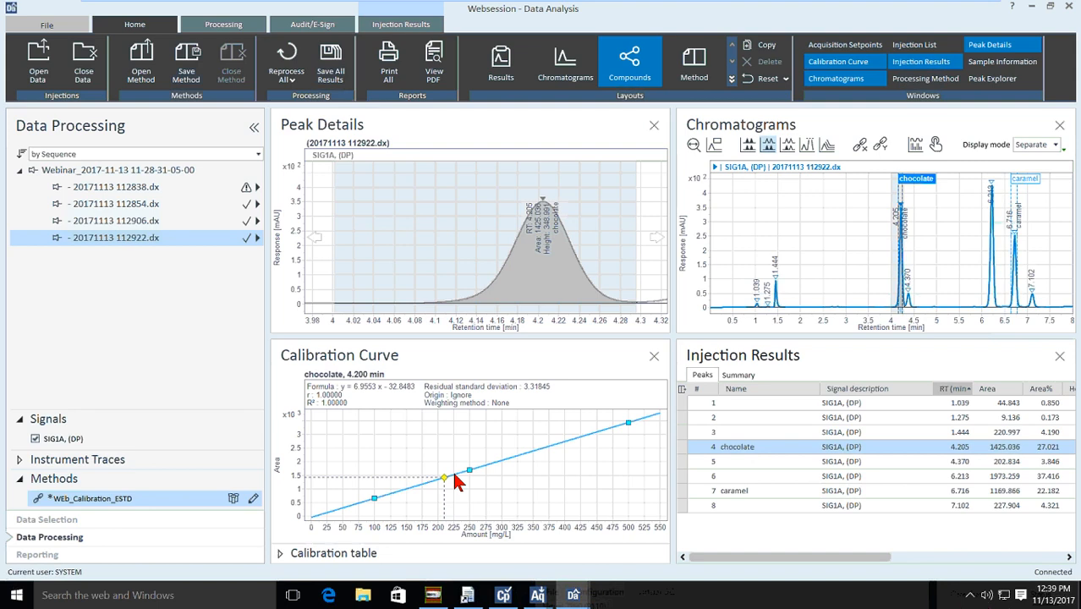
Review the calibration settings and level amounts of both compounds in the processing method's compound table.
{"action": "mouse_move", "coordinate": [780, 4]}
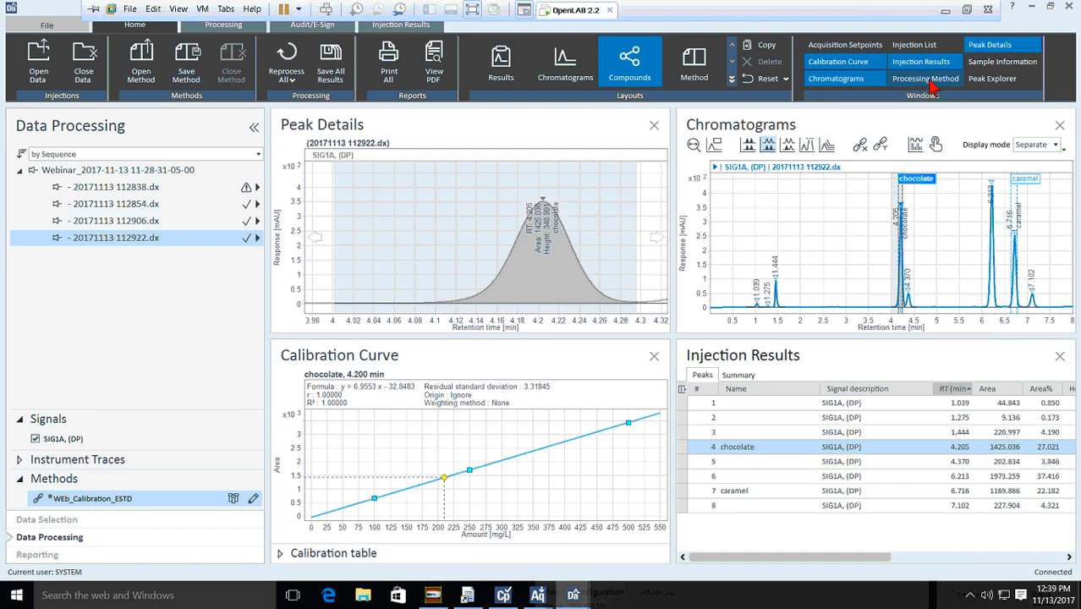
{"action": "left_click", "coordinate": [697, 72]}
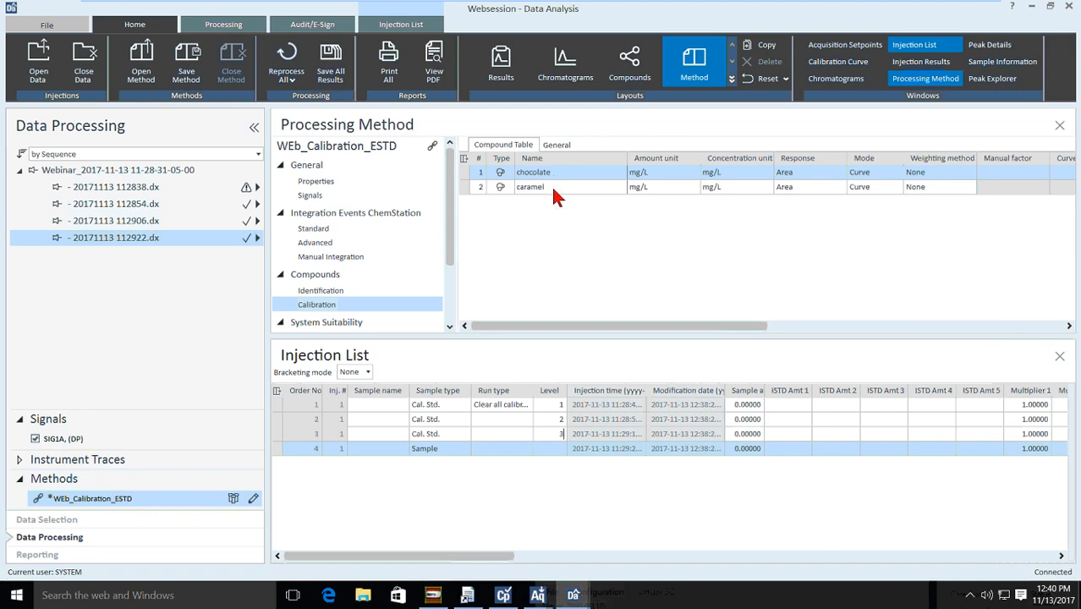
{"action": "left_click_drag", "start_coordinate": [666, 328], "coordinate": [1019, 316]}
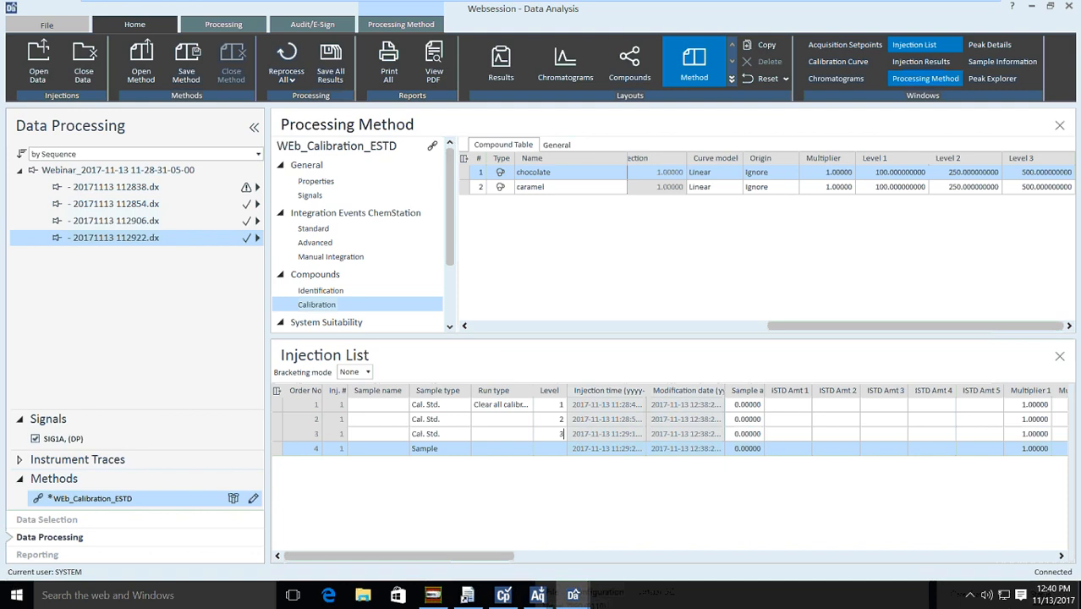
{"action": "left_click_drag", "start_coordinate": [880, 333], "coordinate": [526, 302]}
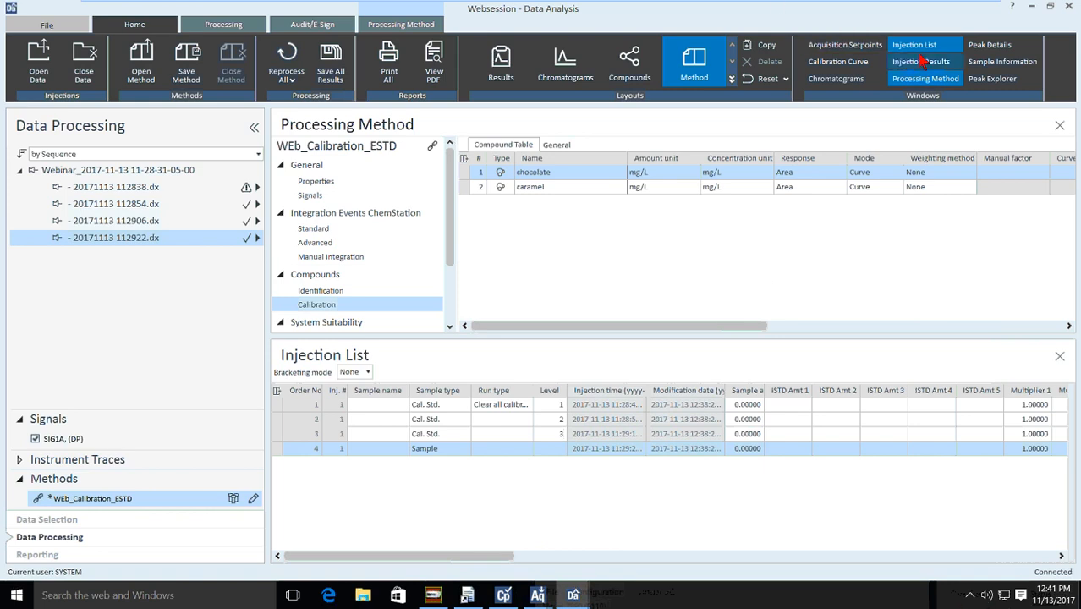
Switch to the presentation's Demo outline slide to read it, and return to Data Analysis.
{"action": "mouse_move", "coordinate": [868, 14]}
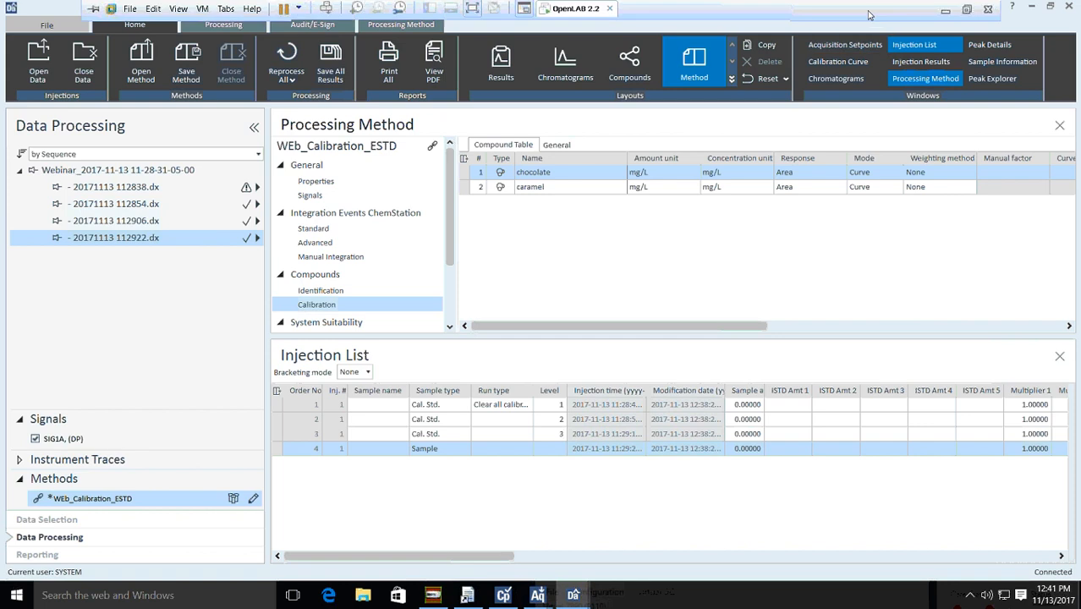
{"action": "left_click", "coordinate": [946, 11]}
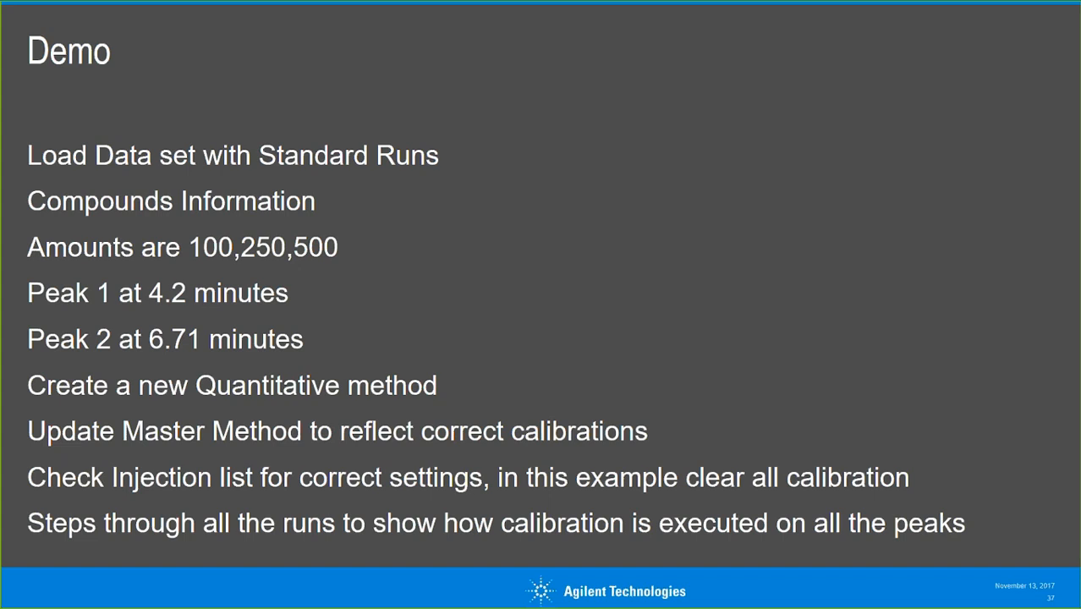
{"action": "key", "text": "alt+Tab"}
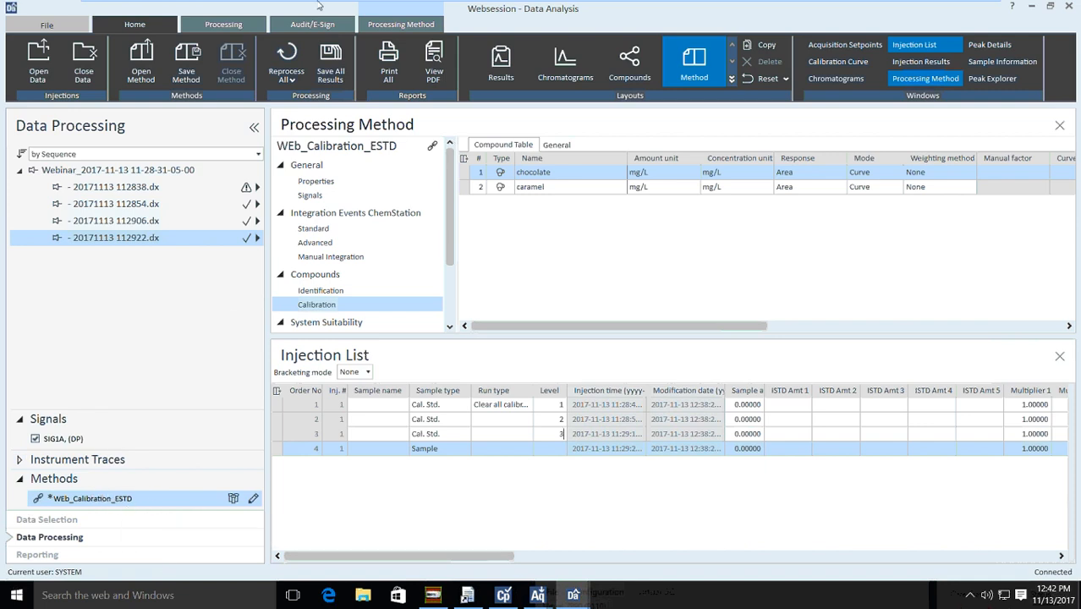
Update the WEb_Calibration_ESTD master method with the calibrated result set method and acknowledge the update.
{"action": "left_click", "coordinate": [224, 24]}
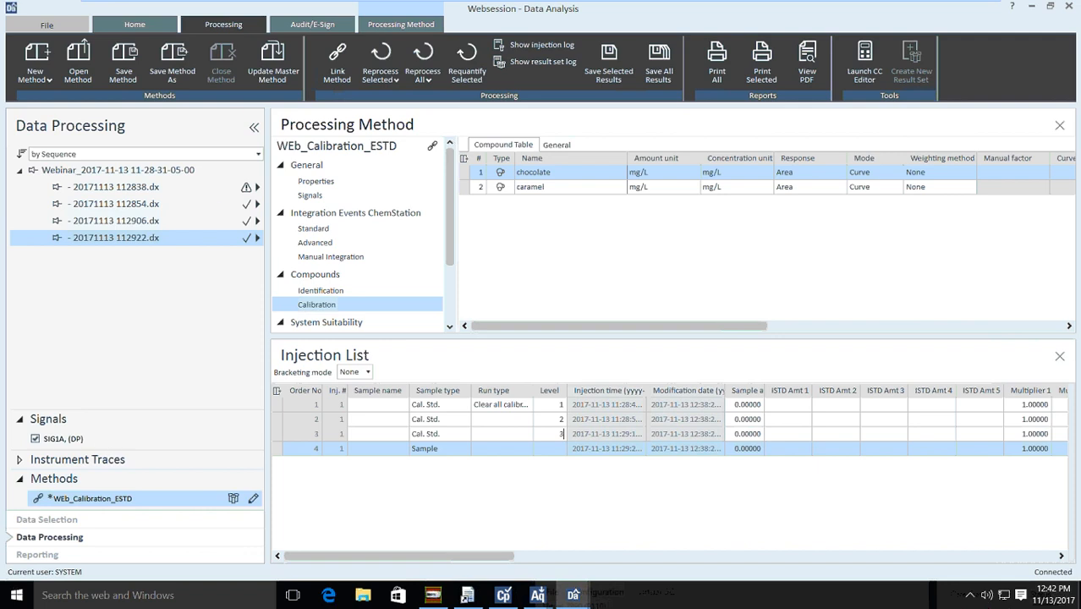
{"action": "left_click", "coordinate": [286, 74]}
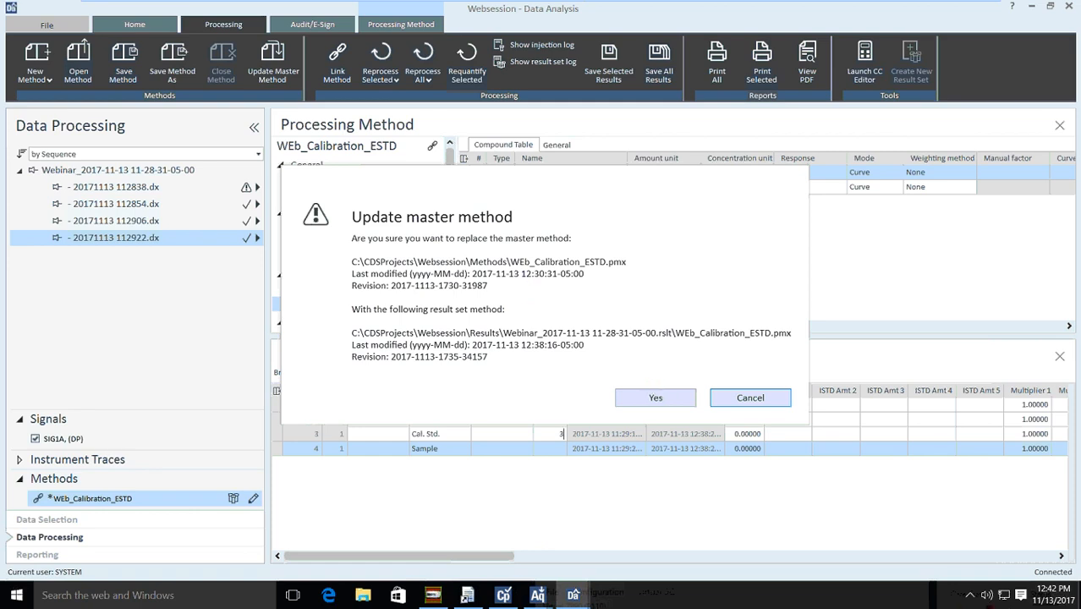
{"action": "left_click", "coordinate": [653, 395]}
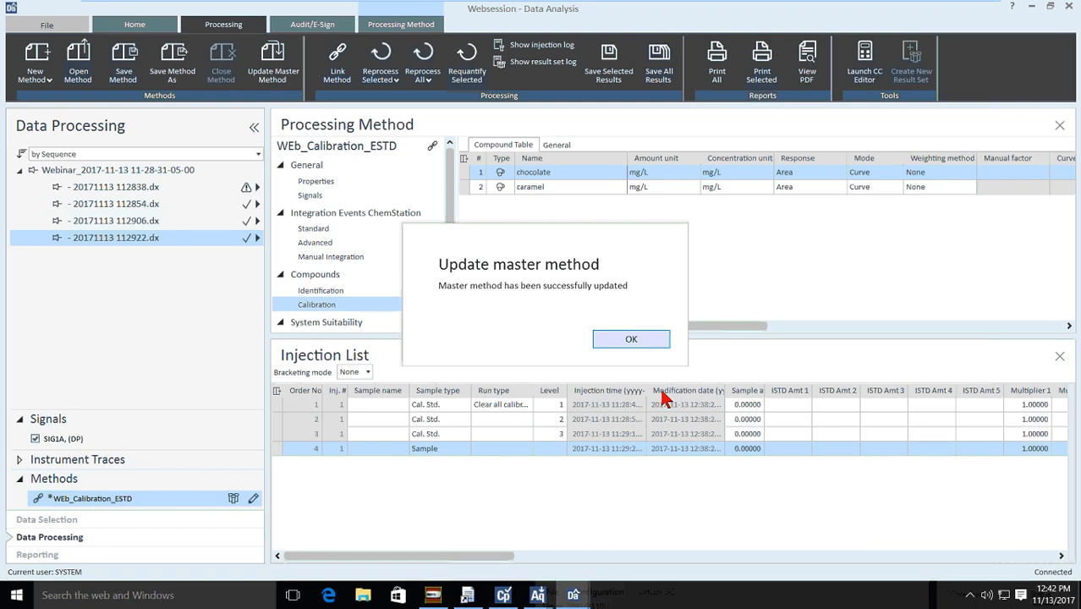
{"action": "left_click", "coordinate": [632, 339]}
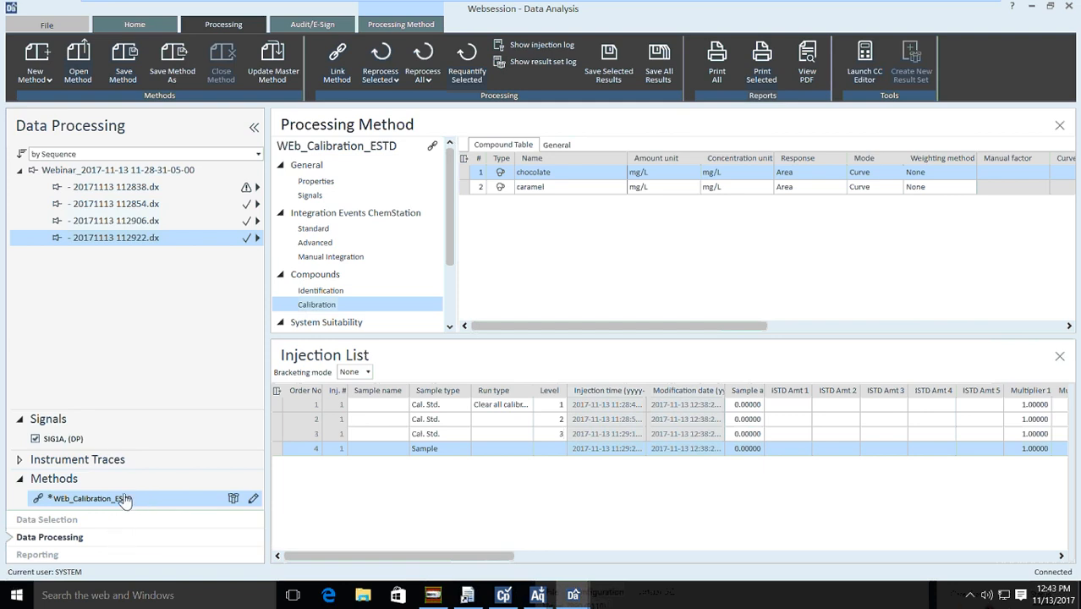
Minimize the remote session to show the presentation's Demo outline slide.
{"action": "mouse_move", "coordinate": [795, 10]}
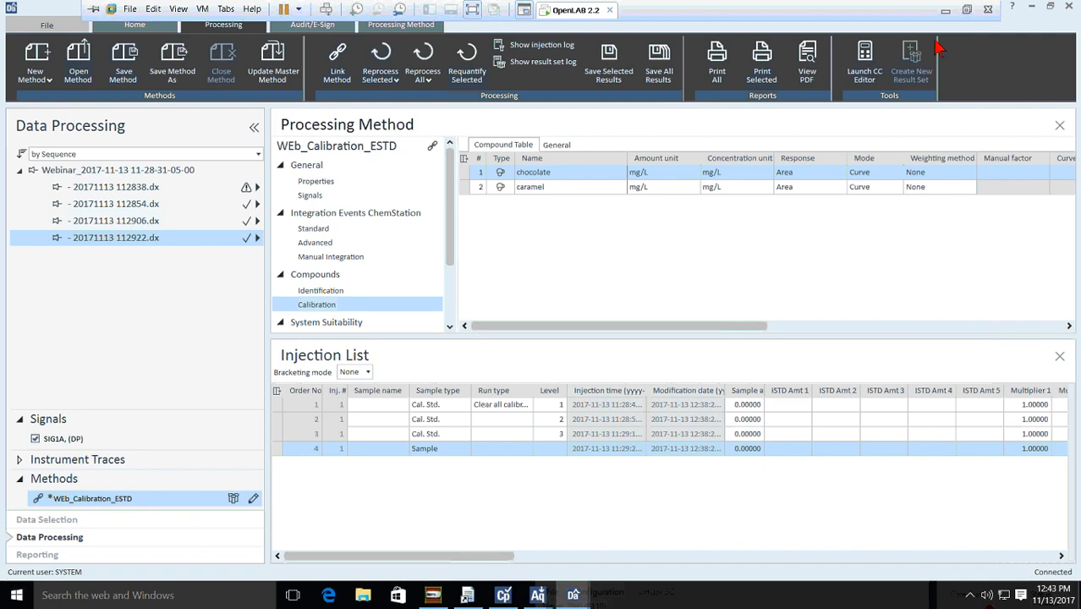
{"action": "left_click", "coordinate": [945, 10]}
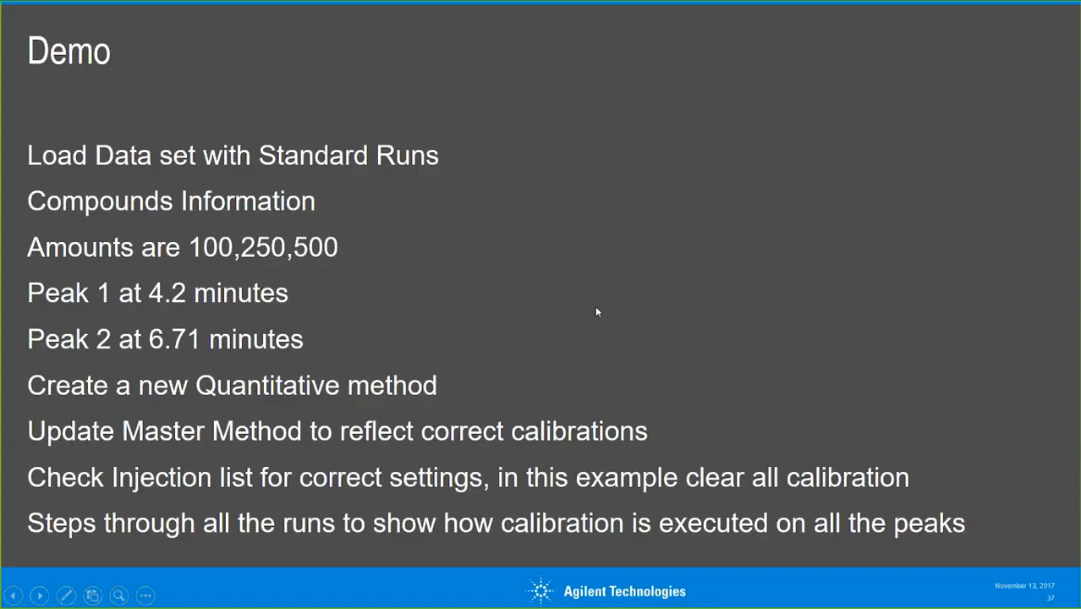
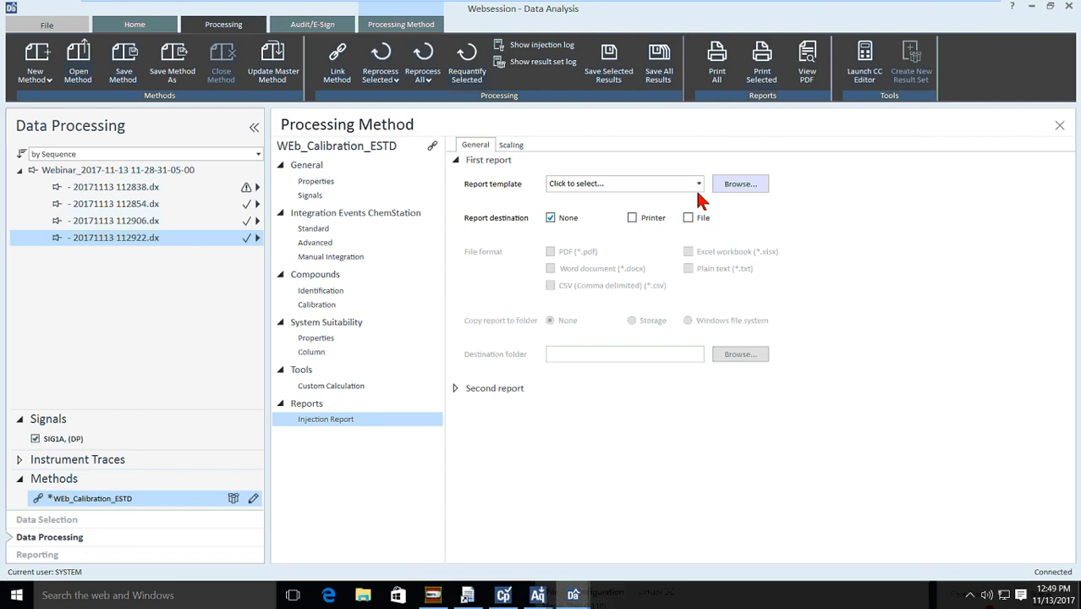
Choose Short_Estd_Letter.rdl as the first report's template in the method's injection report settings.
{"action": "left_click", "coordinate": [698, 184]}
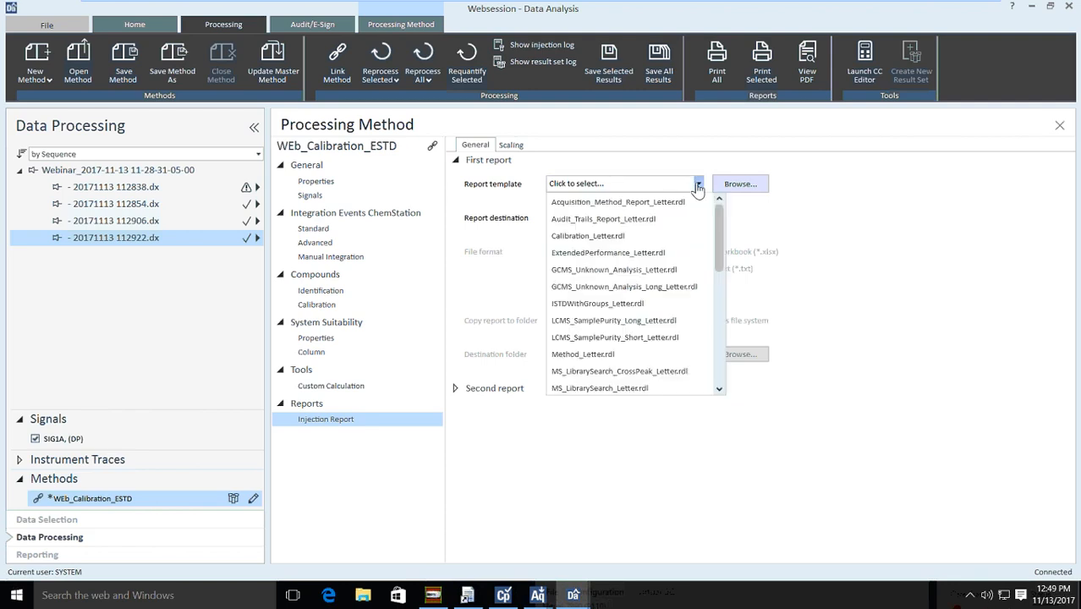
{"action": "left_click_drag", "start_coordinate": [723, 229], "coordinate": [733, 370]}
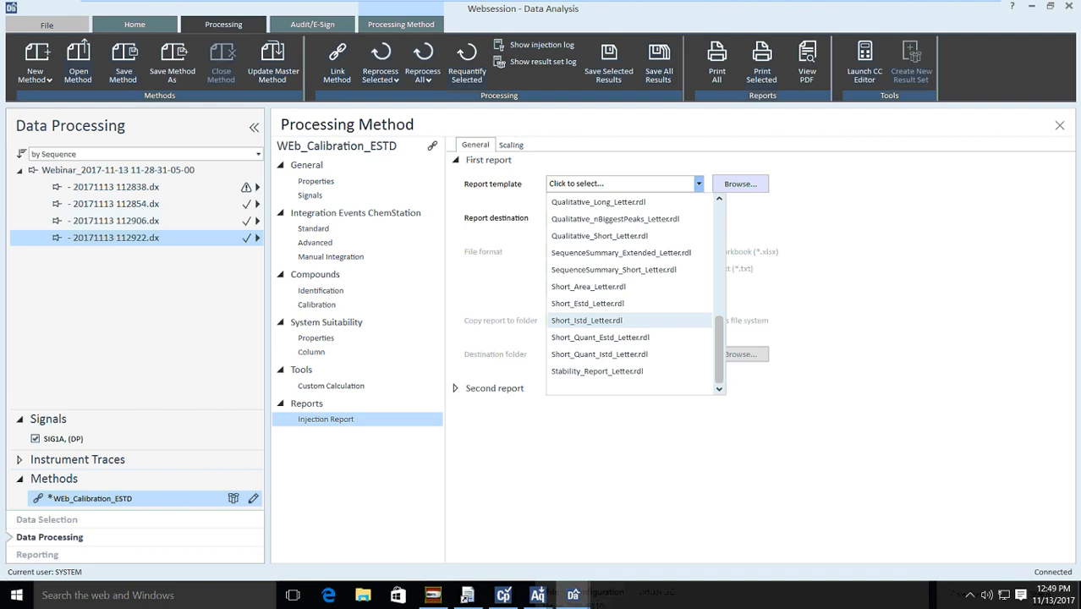
{"action": "left_click", "coordinate": [613, 304]}
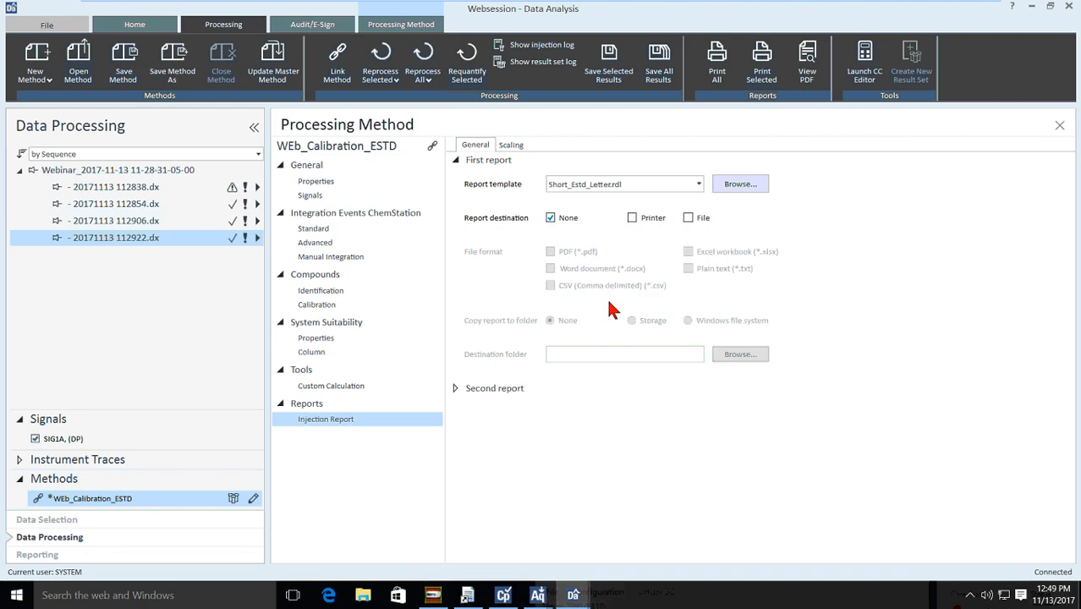
Output the first report as a PDF file, copied to the Windows file system folder C:\PDF Report Files.
{"action": "left_click", "coordinate": [551, 218]}
{"action": "left_click", "coordinate": [551, 218]}
{"action": "left_click", "coordinate": [689, 219]}
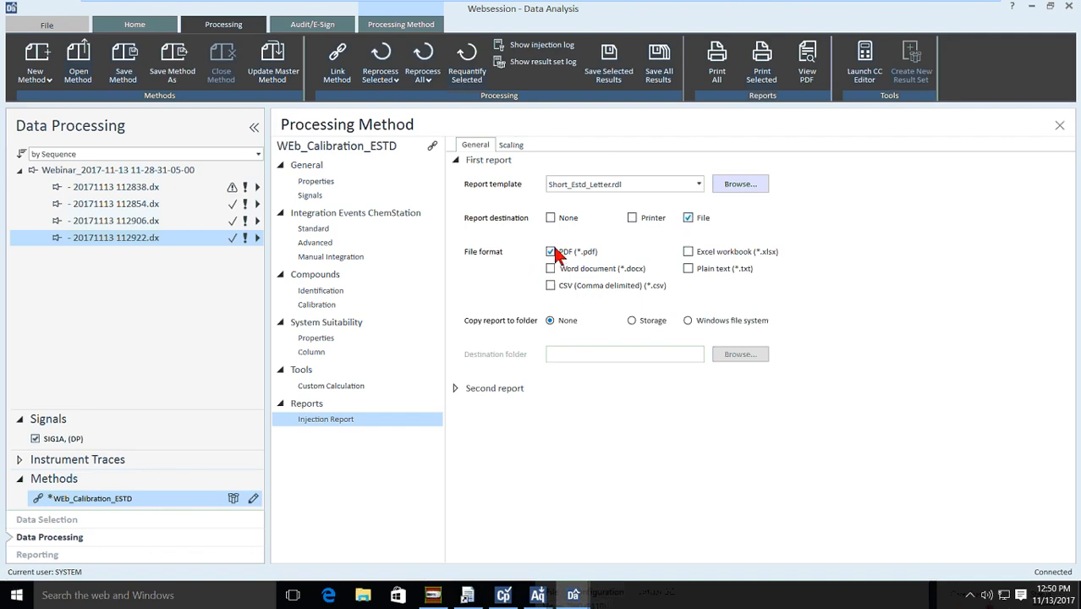
{"action": "left_click", "coordinate": [697, 322]}
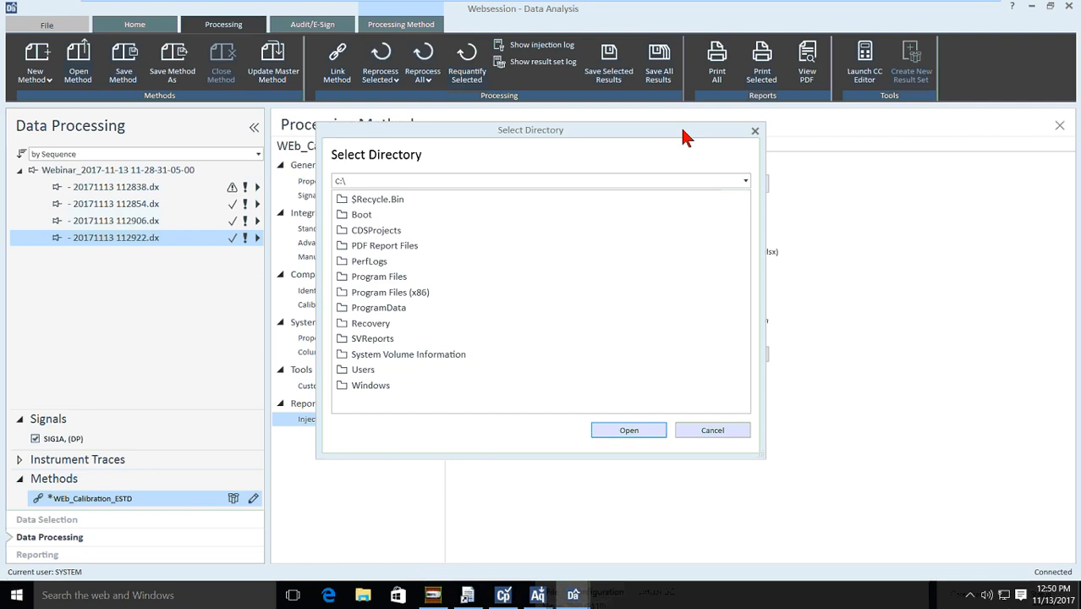
{"action": "left_click_drag", "start_coordinate": [663, 134], "coordinate": [514, 160]}
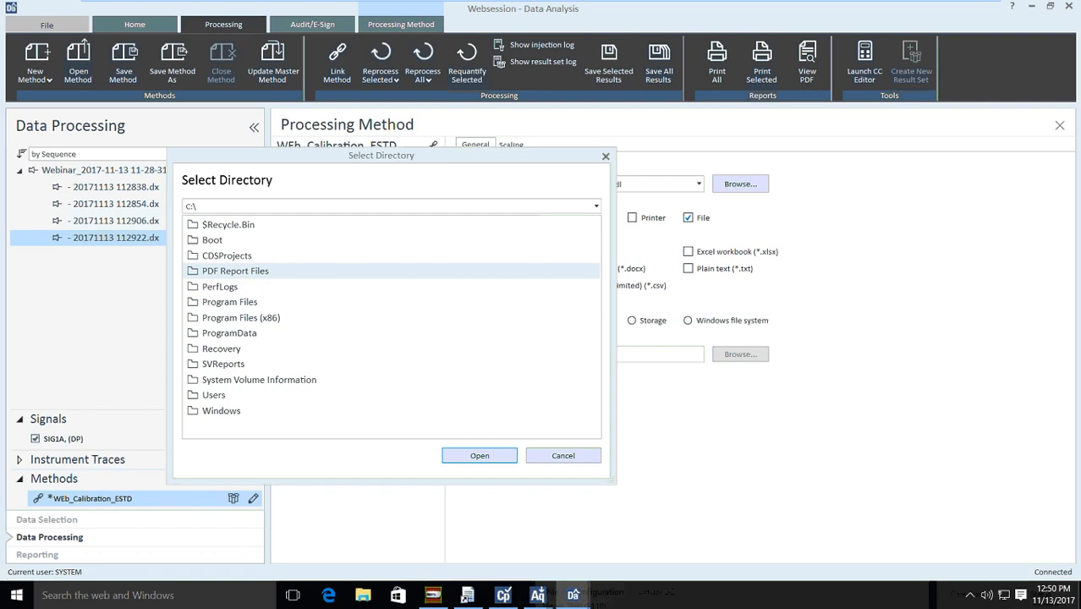
{"action": "left_click", "coordinate": [253, 273]}
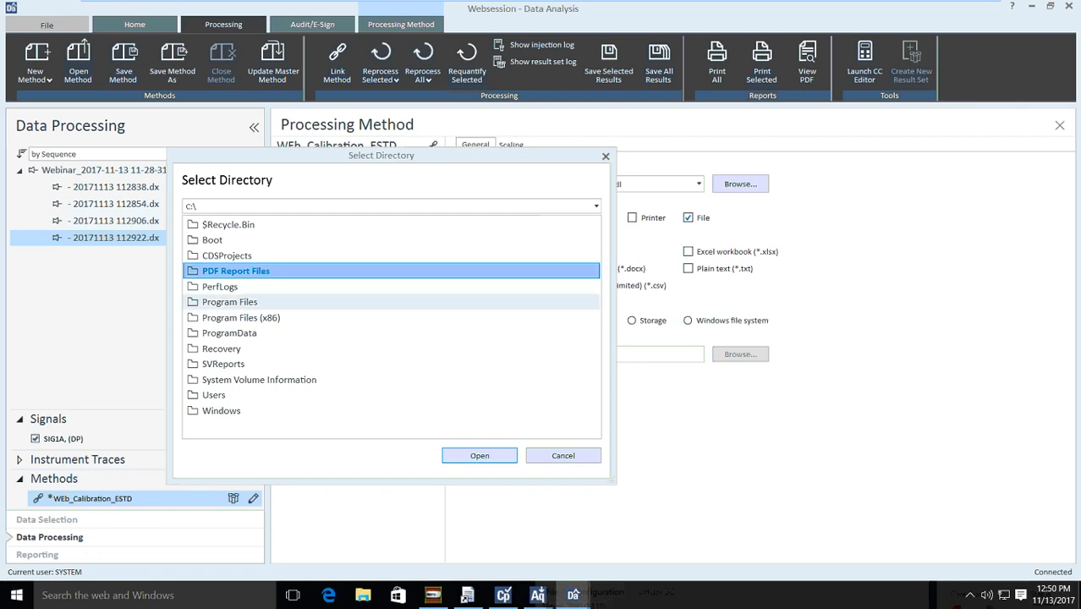
{"action": "left_click", "coordinate": [479, 457]}
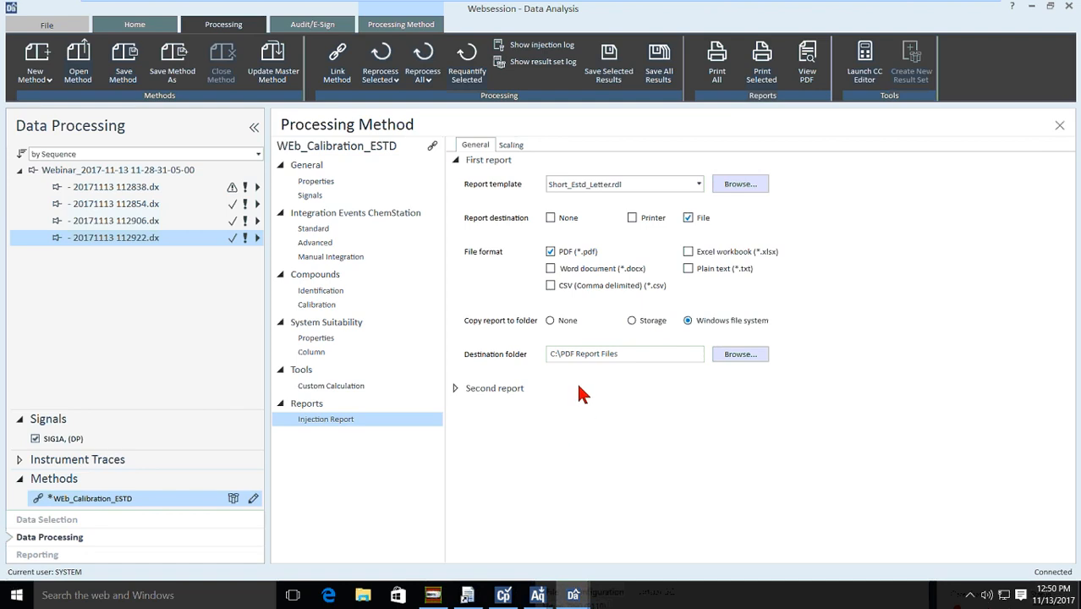
Set up the second report with the Short_Area_Letter.rdl template as a PDF file, copied to the Windows folder C:\PDF Report Files.
{"action": "left_click", "coordinate": [456, 390]}
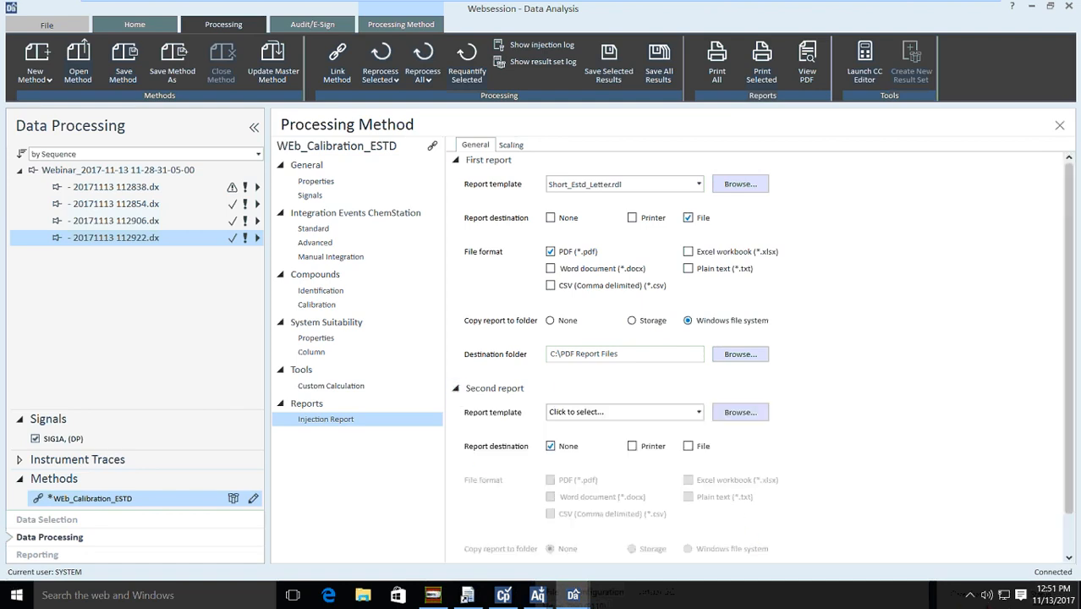
{"action": "left_click", "coordinate": [692, 417]}
{"action": "scroll", "coordinate": [705, 306], "scroll_direction": "down", "scroll_amount": 5}
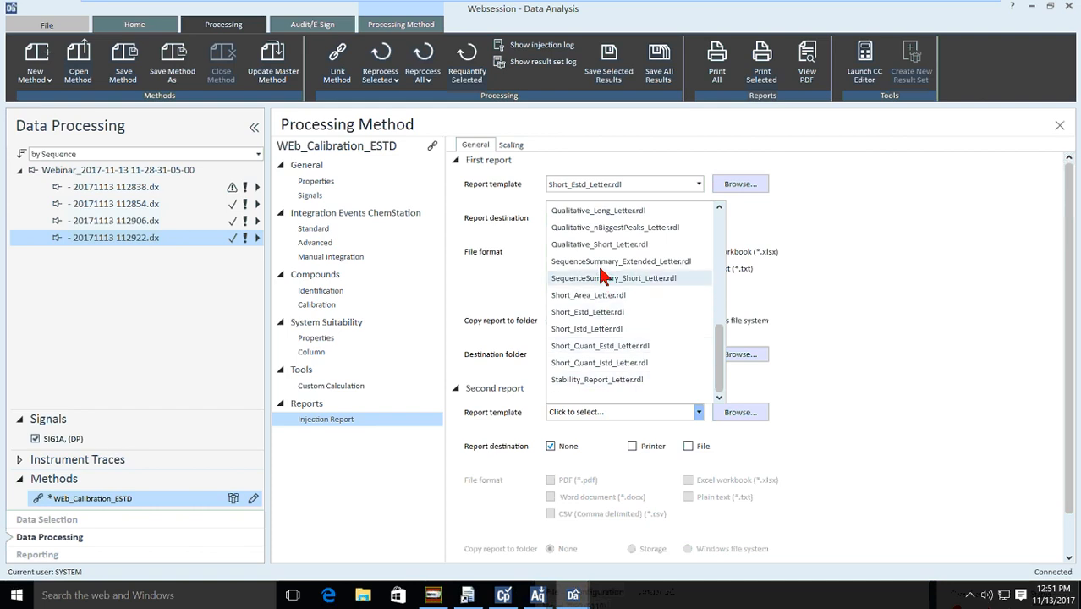
{"action": "left_click", "coordinate": [604, 297]}
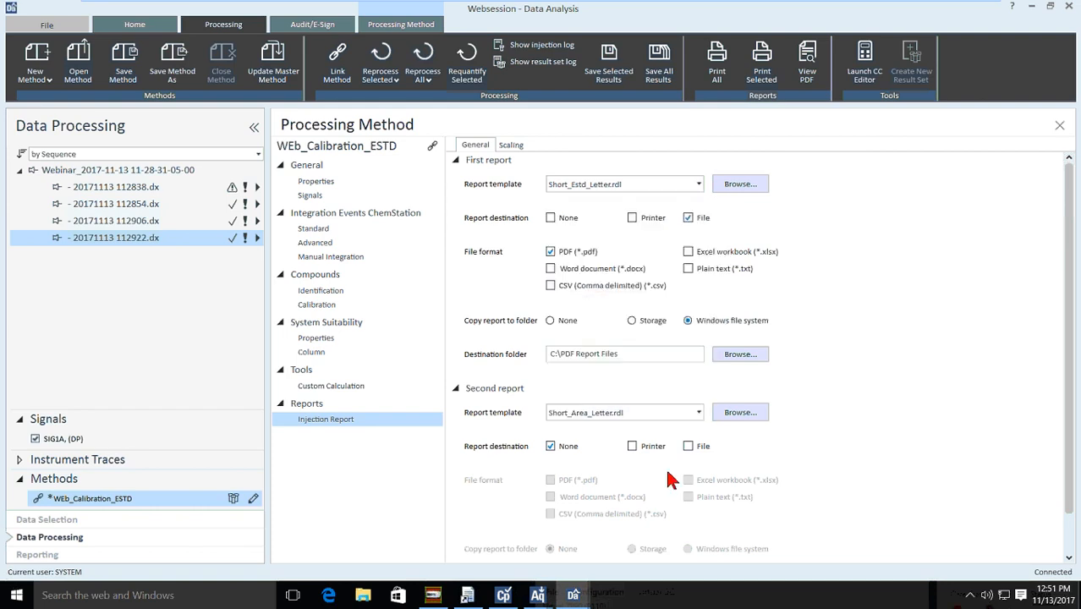
{"action": "left_click", "coordinate": [703, 446]}
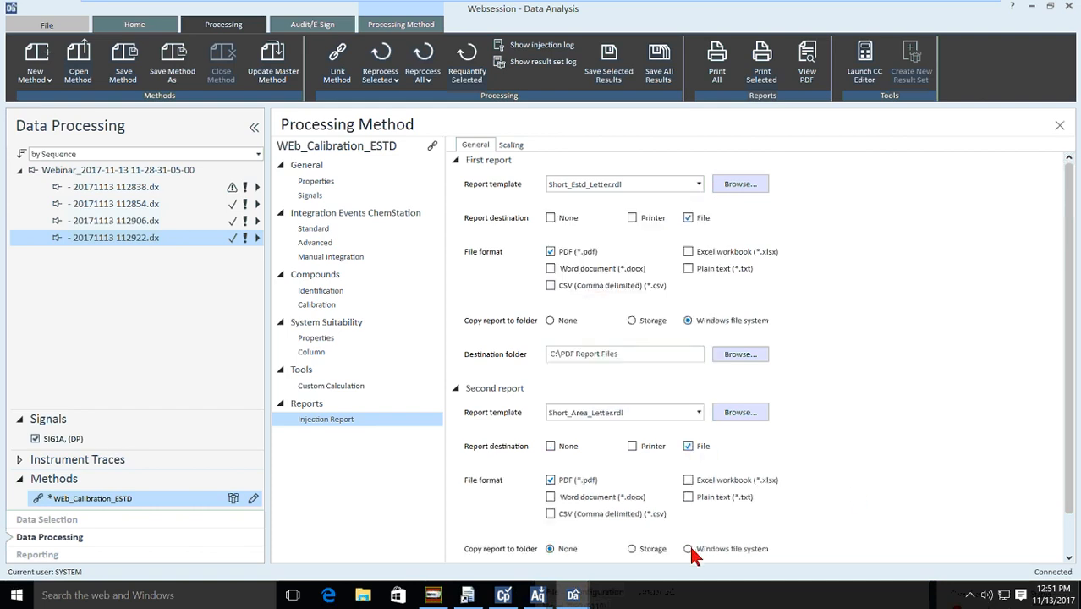
{"action": "left_click", "coordinate": [740, 355]}
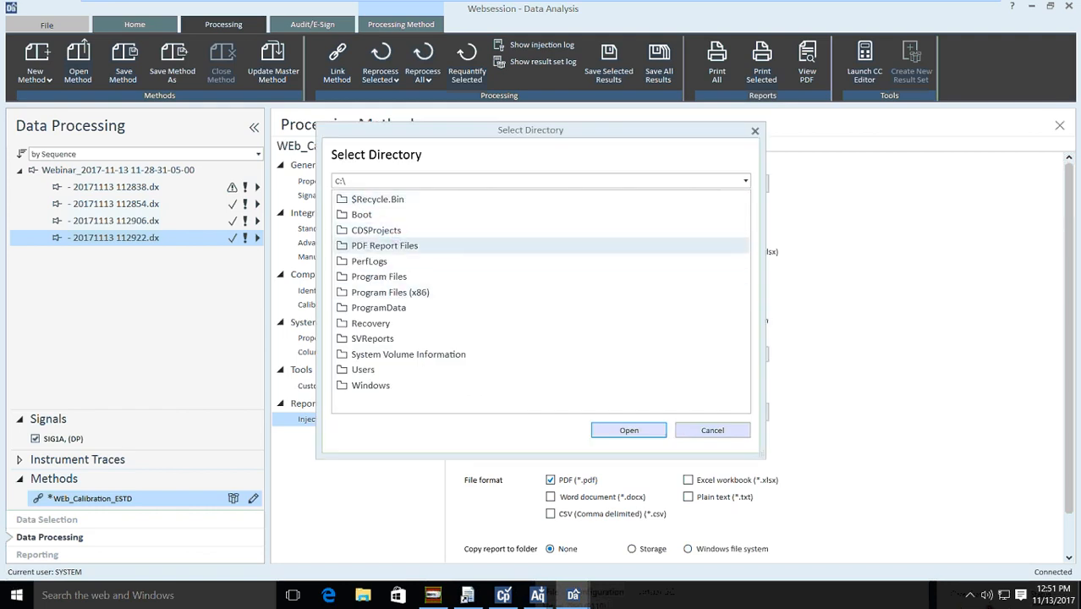
{"action": "left_click", "coordinate": [385, 246]}
{"action": "left_click", "coordinate": [628, 430]}
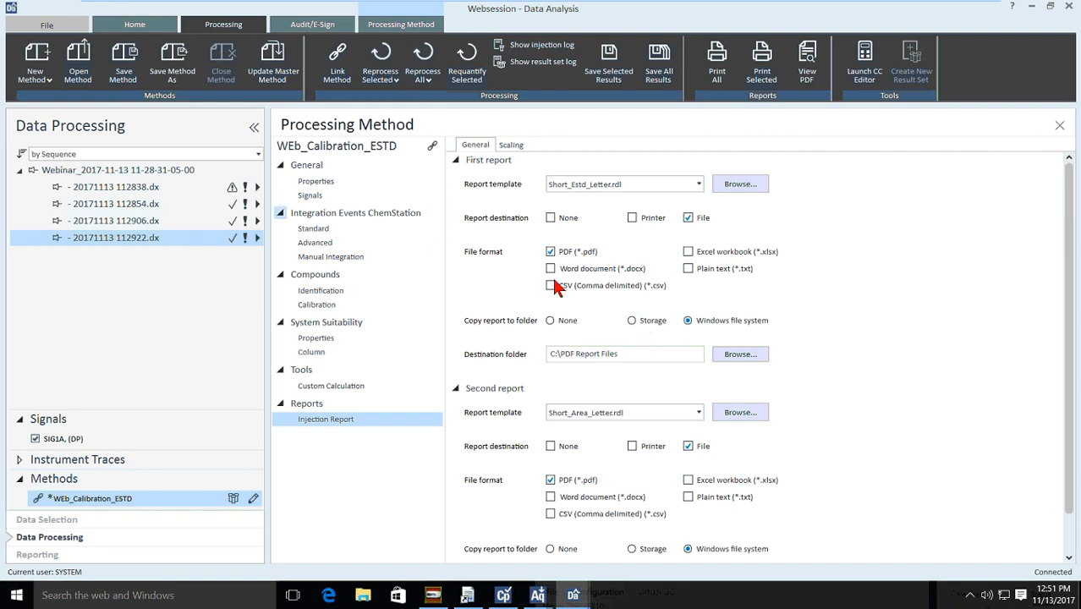
Try storage as the first report's copy location, and reselect the Windows folder C:\PDF Report Files.
{"action": "left_click", "coordinate": [632, 321]}
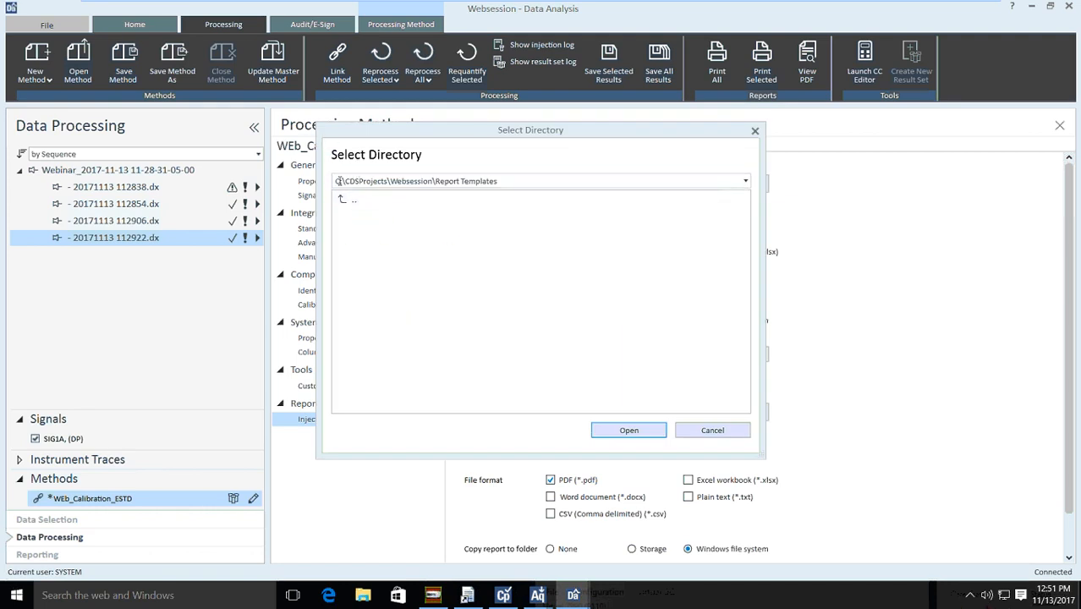
{"action": "left_click", "coordinate": [712, 431]}
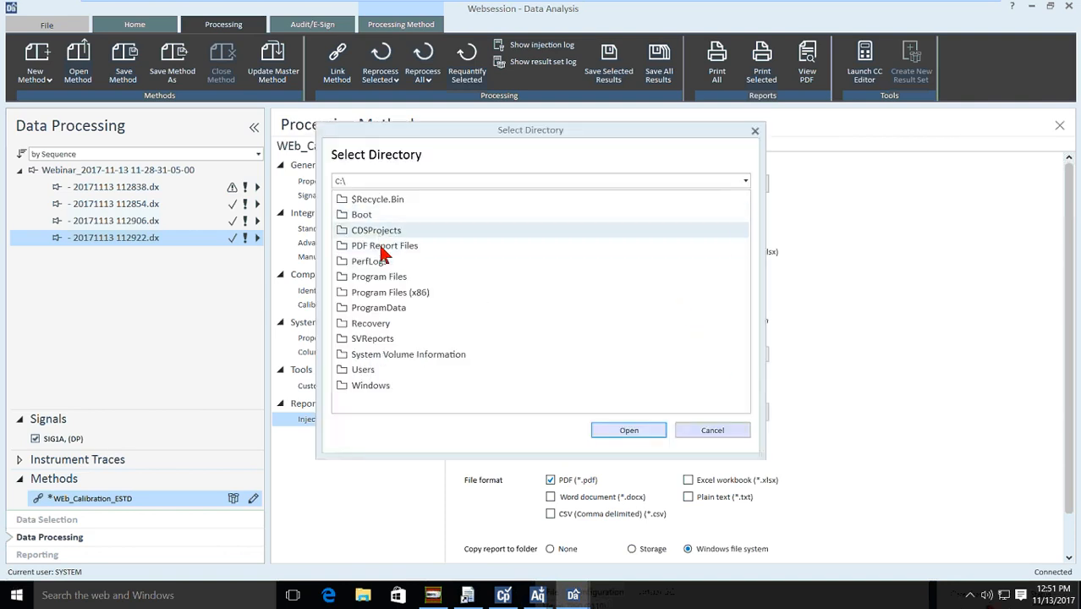
{"action": "left_click", "coordinate": [381, 246]}
{"action": "left_click", "coordinate": [635, 429]}
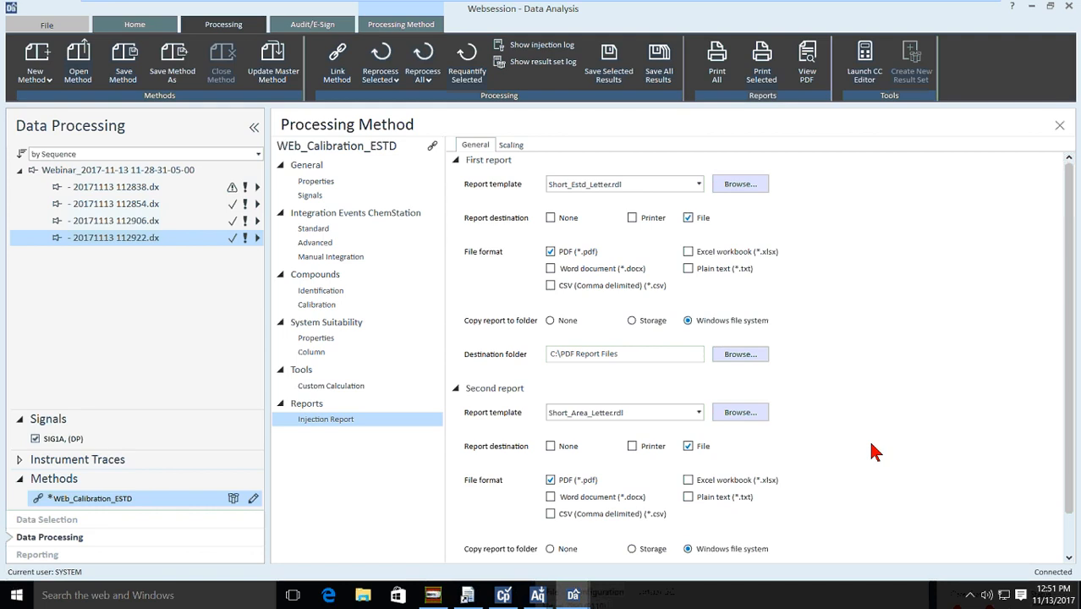
{"action": "scroll", "coordinate": [875, 451], "scroll_direction": "down", "scroll_amount": 1}
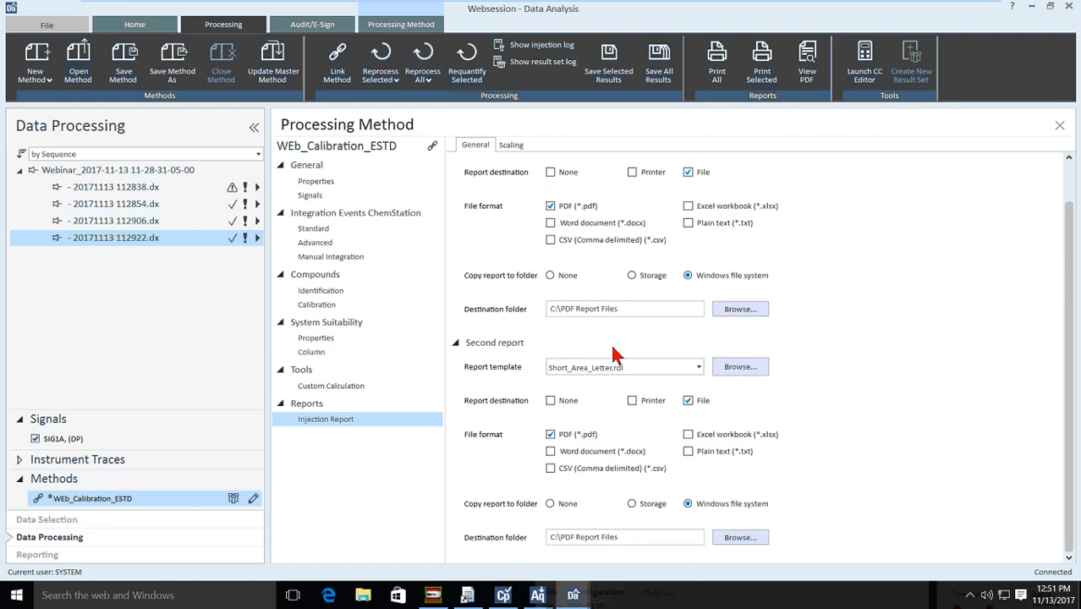
Switch to File Explorer, delete all existing PDF files from C:\PDF Report Files, and close the window.
{"action": "left_click", "coordinate": [364, 597]}
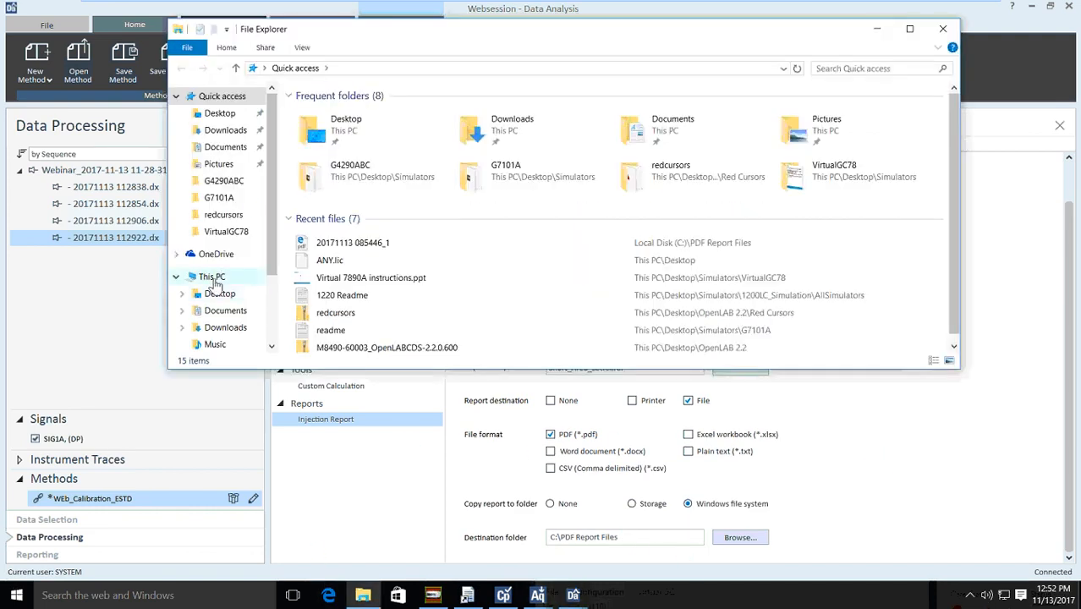
{"action": "left_click", "coordinate": [213, 280]}
{"action": "left_click", "coordinate": [531, 235]}
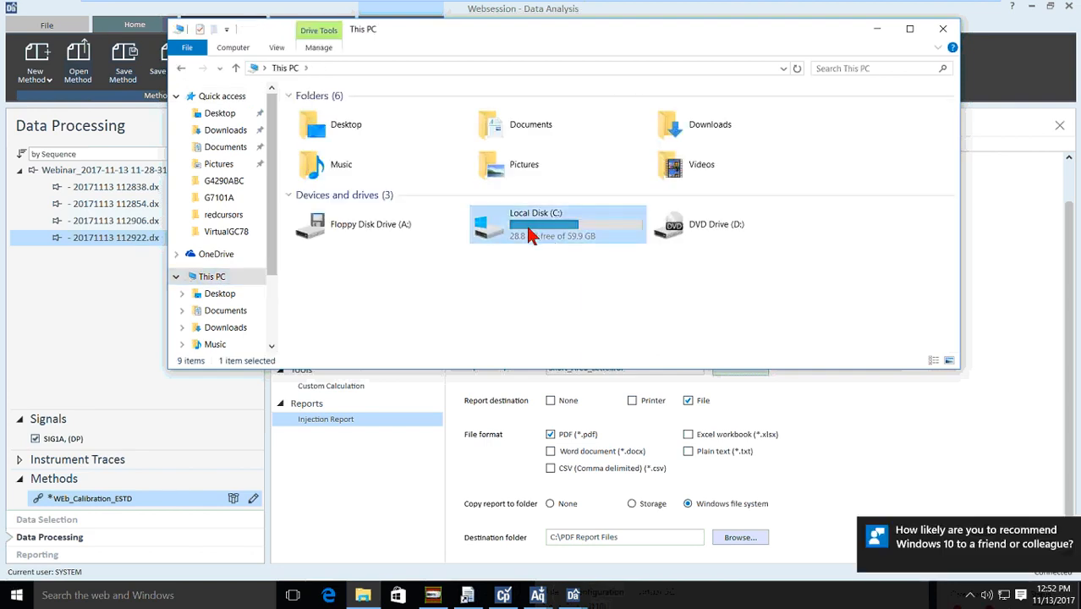
{"action": "double_click", "coordinate": [530, 235]}
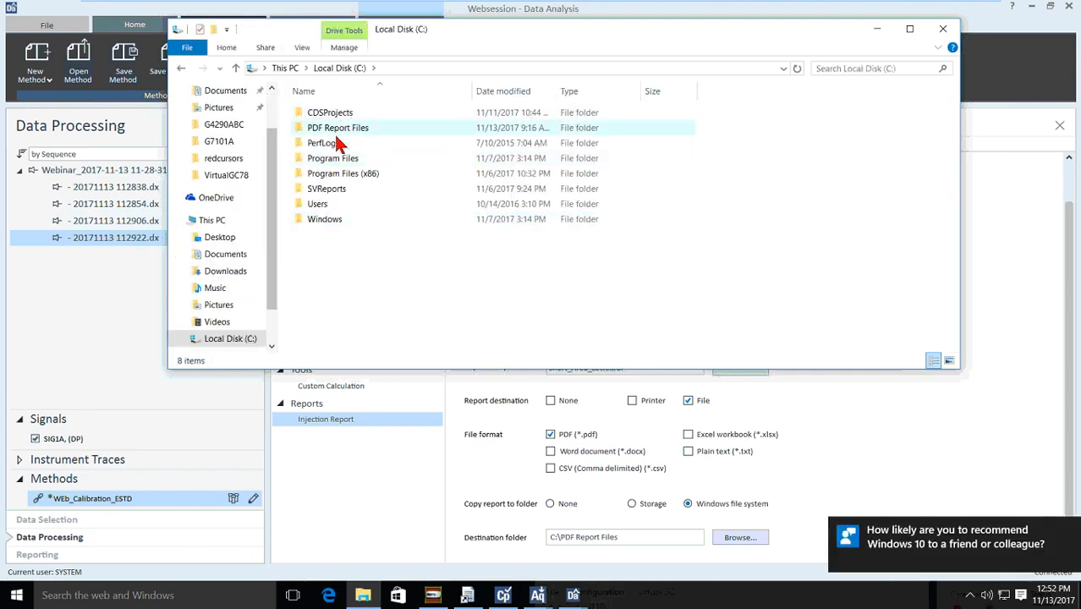
{"action": "double_click", "coordinate": [334, 128]}
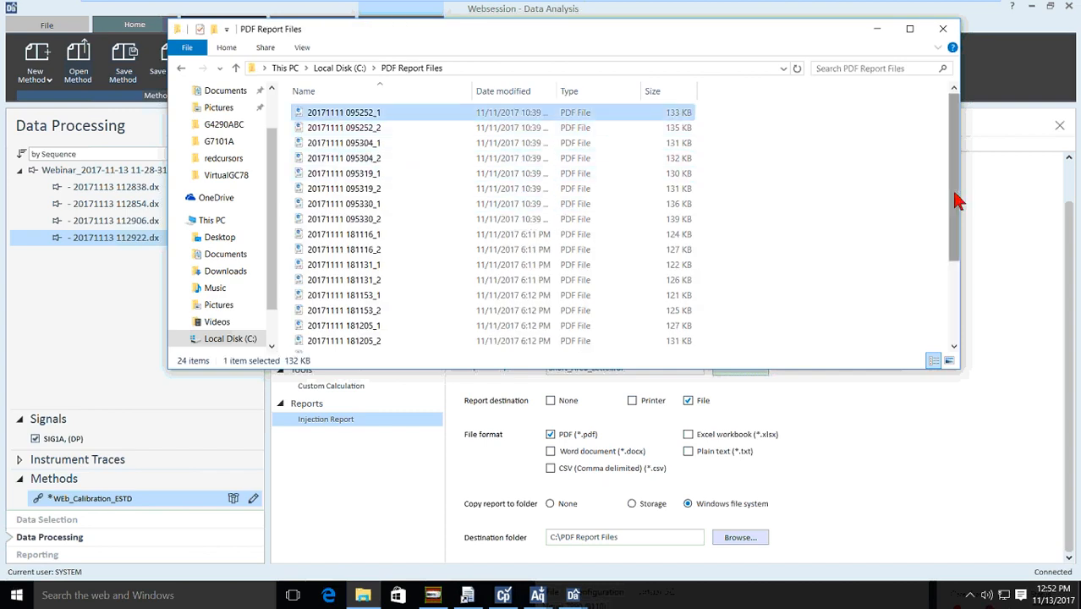
{"action": "left_click_drag", "start_coordinate": [954, 197], "coordinate": [953, 284]}
{"action": "left_click", "coordinate": [385, 347], "text": "shift"}
{"action": "right_click", "coordinate": [380, 348]}
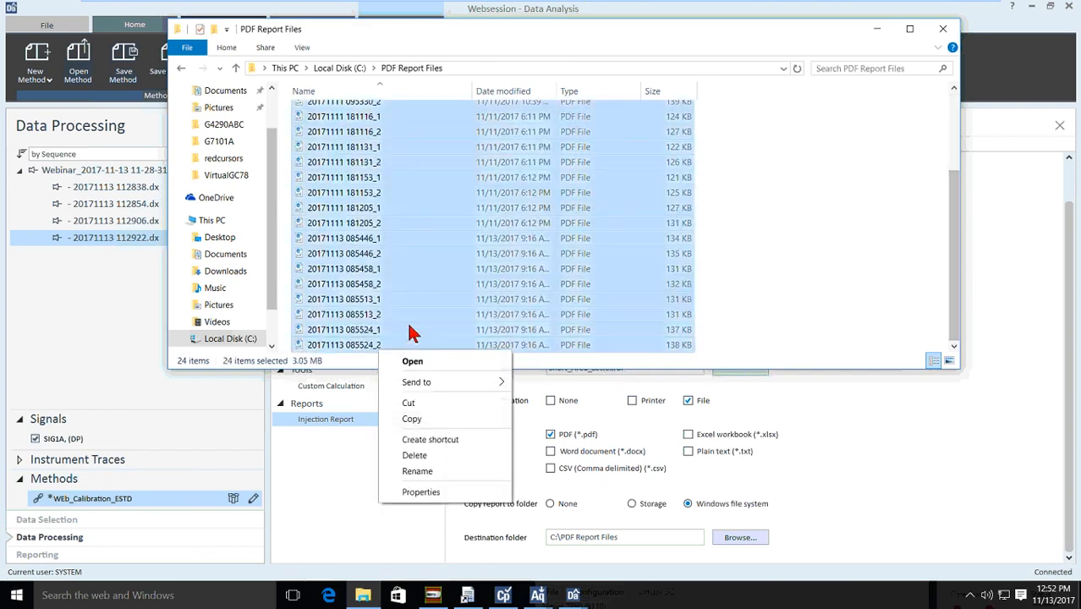
{"action": "left_click", "coordinate": [415, 456]}
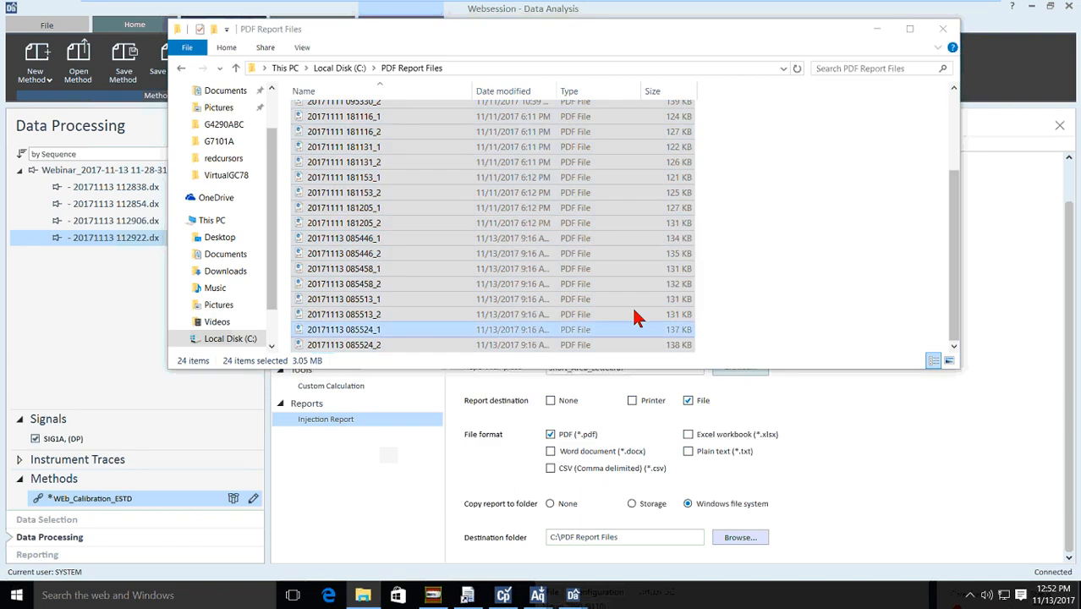
{"action": "left_click", "coordinate": [943, 29]}
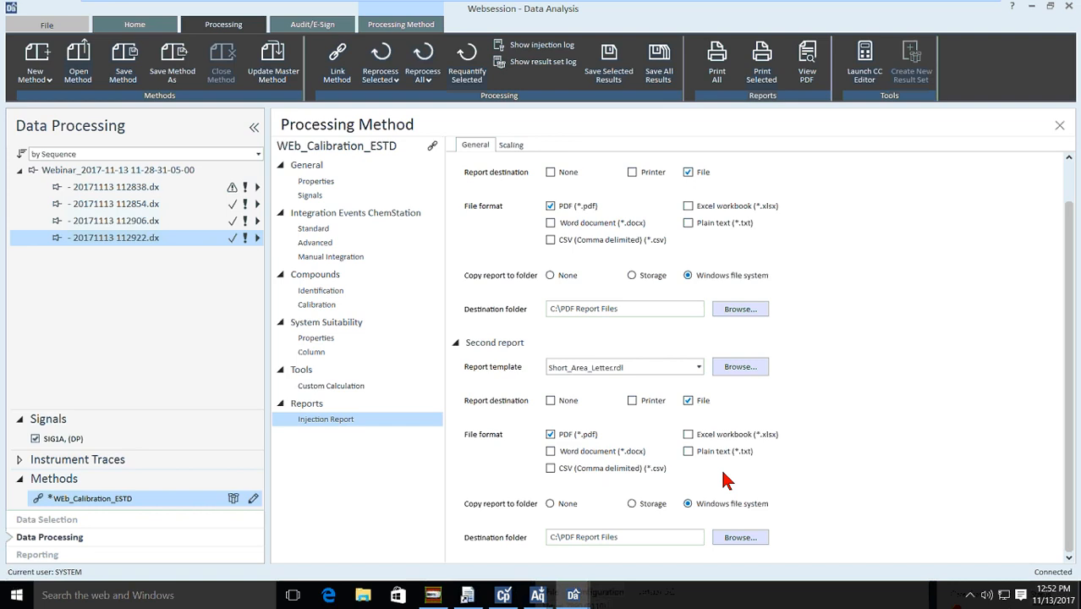
Save the WEb_Calibration_ESTD method, and try to save all results after reprocessing the selected injection.
{"action": "left_click", "coordinate": [118, 72]}
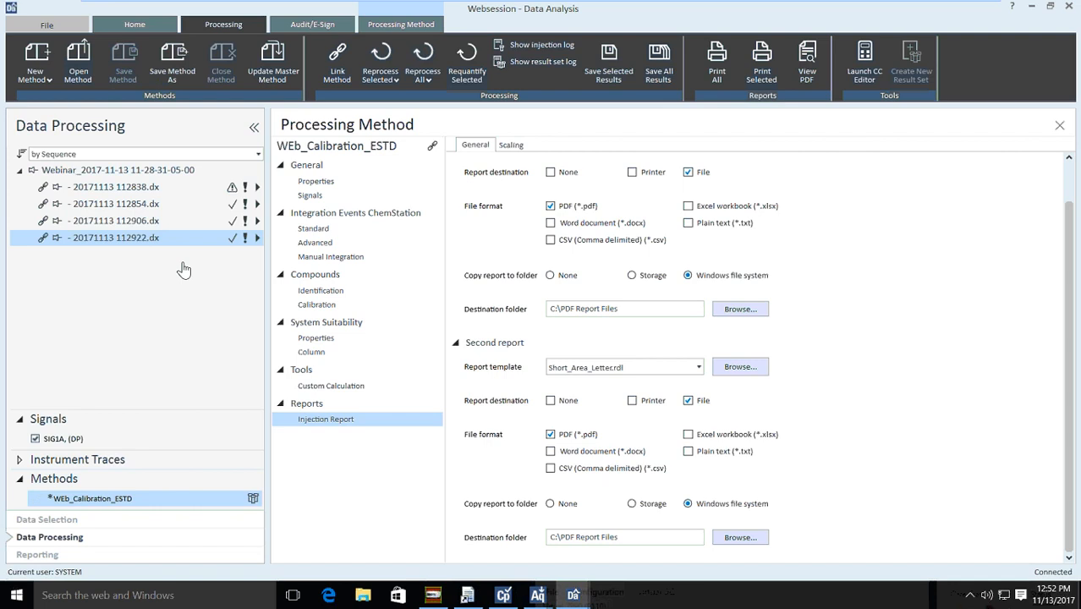
{"action": "left_click", "coordinate": [372, 85]}
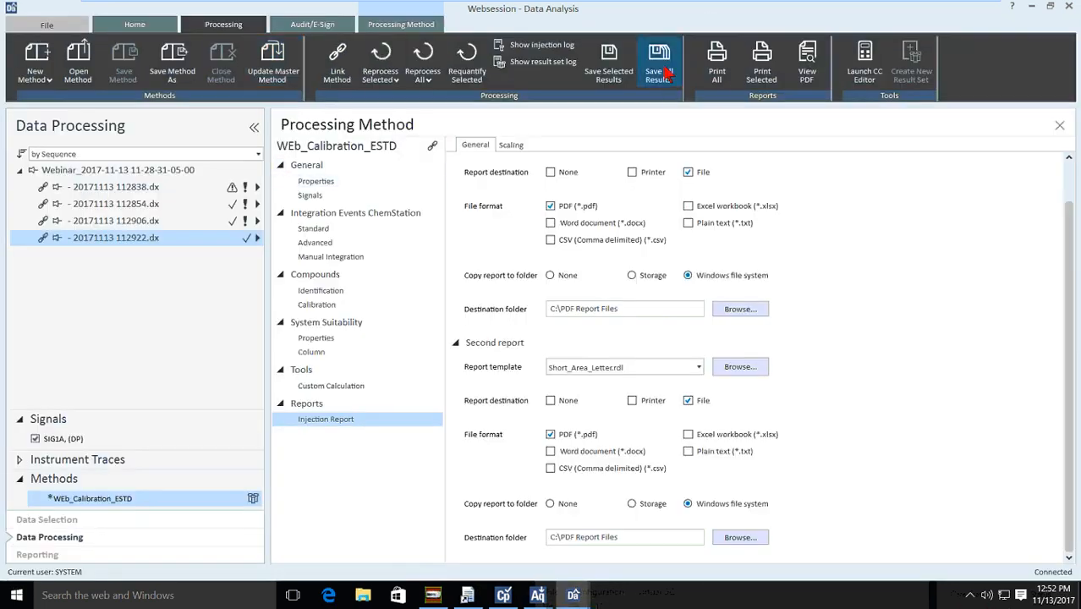
{"action": "left_click", "coordinate": [661, 72]}
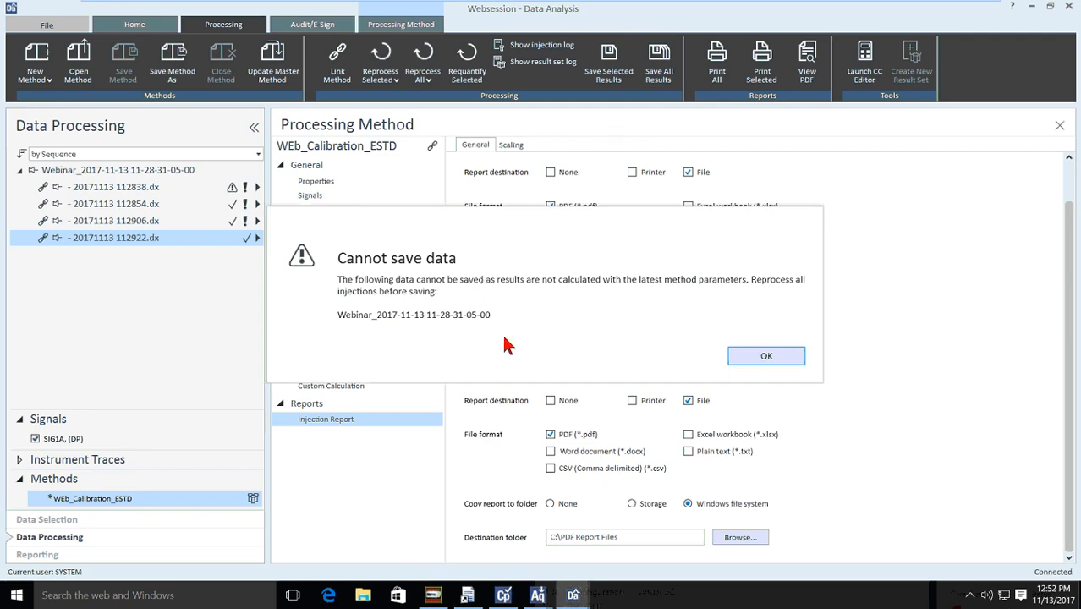
{"action": "left_click", "coordinate": [772, 349]}
{"action": "left_click", "coordinate": [228, 189]}
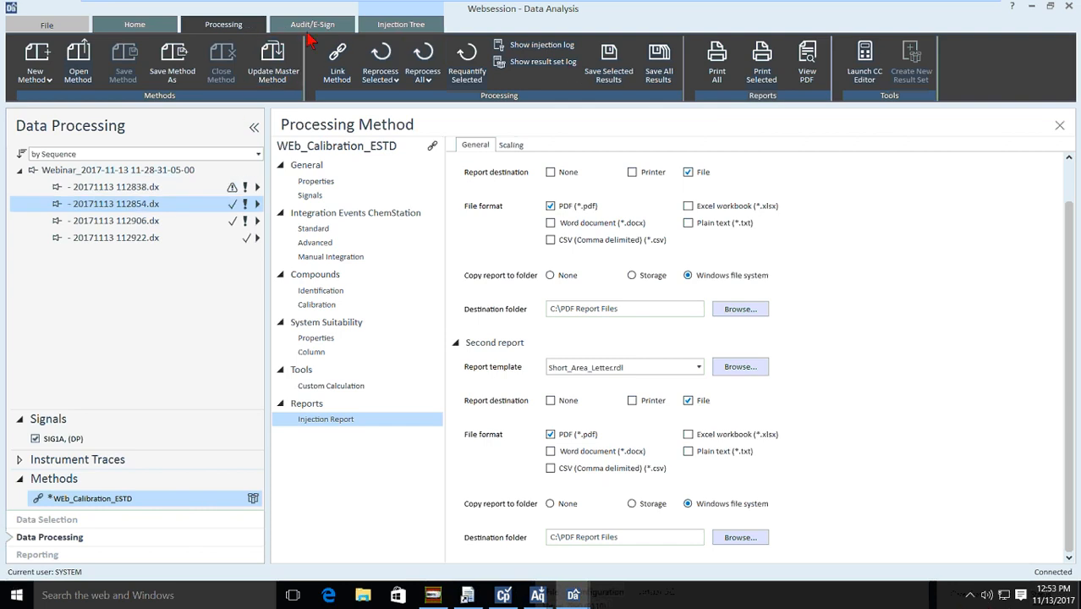
{"action": "left_click", "coordinate": [153, 190]}
{"action": "right_click", "coordinate": [154, 190]}
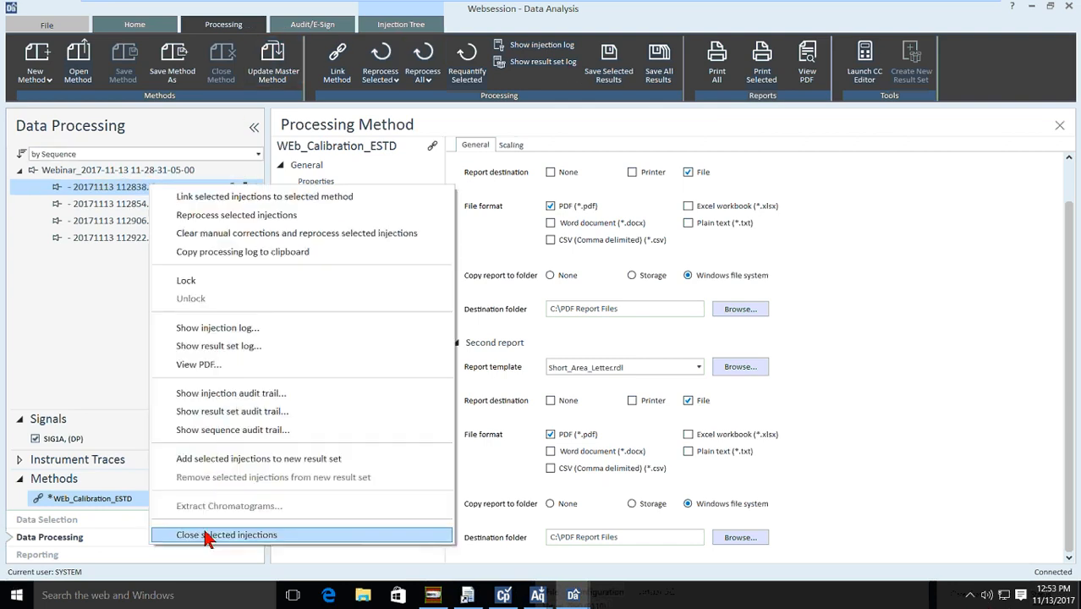
{"action": "left_click", "coordinate": [207, 535]}
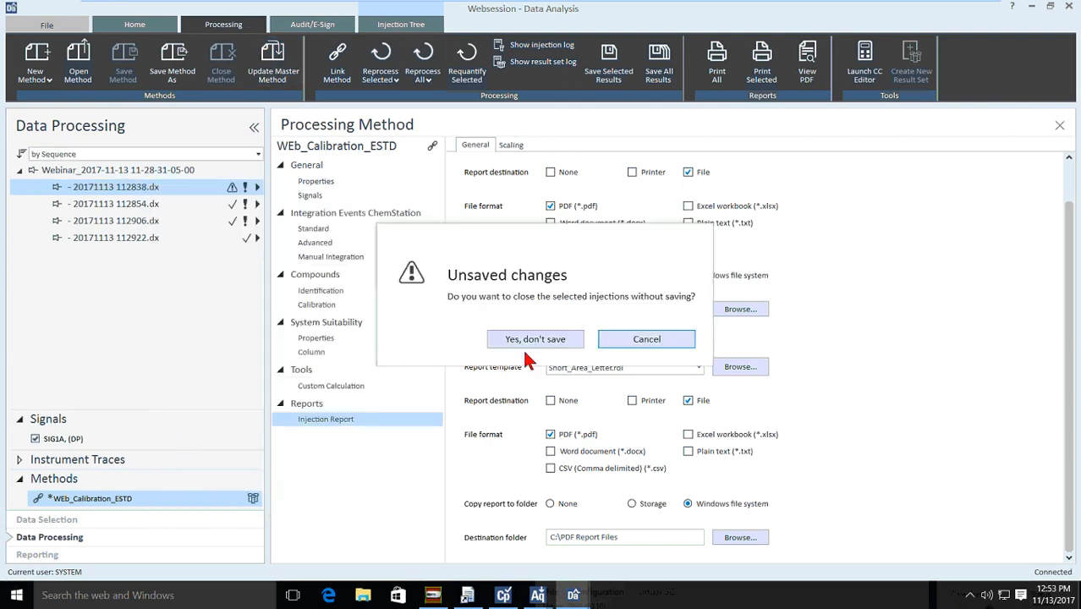
{"action": "left_click", "coordinate": [527, 339]}
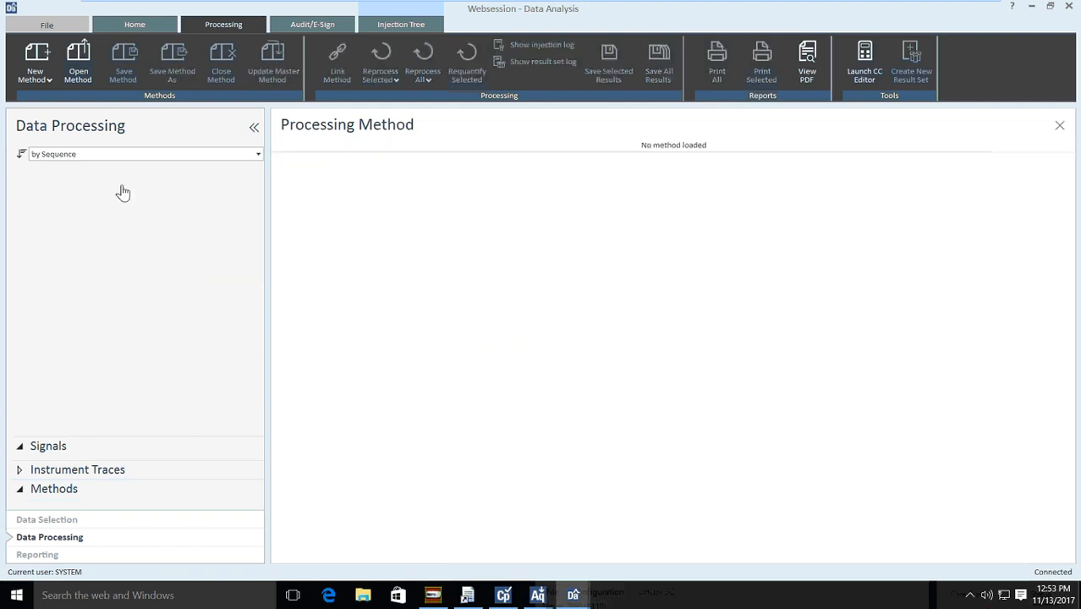
{"action": "left_click", "coordinate": [71, 524]}
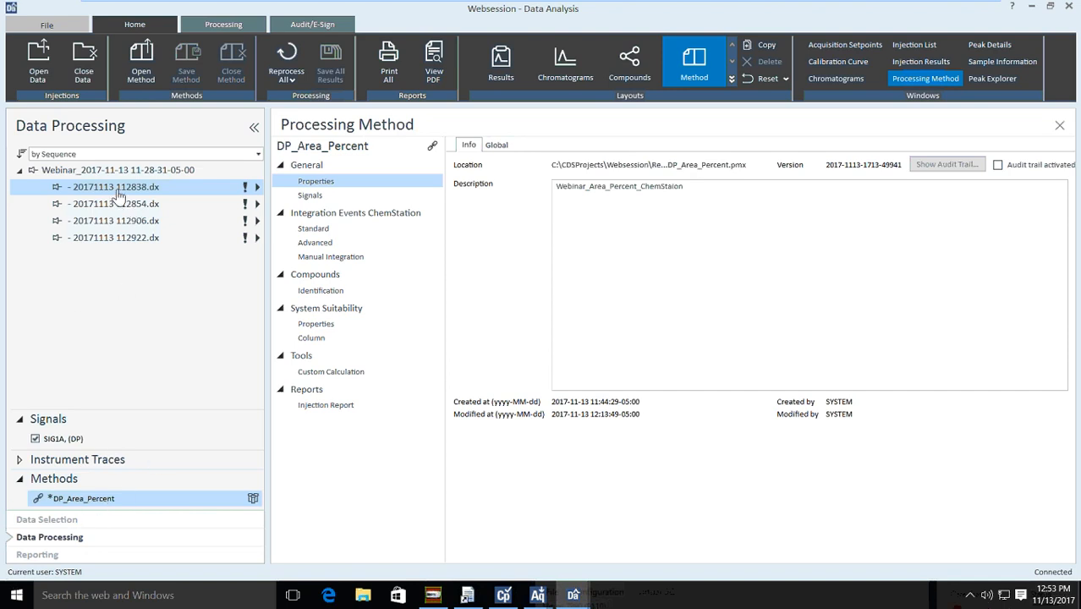
Choose Short_Estd_Letter.rdl as the first injection report's template in the DP_Area_Percent method.
{"action": "left_click", "coordinate": [334, 404]}
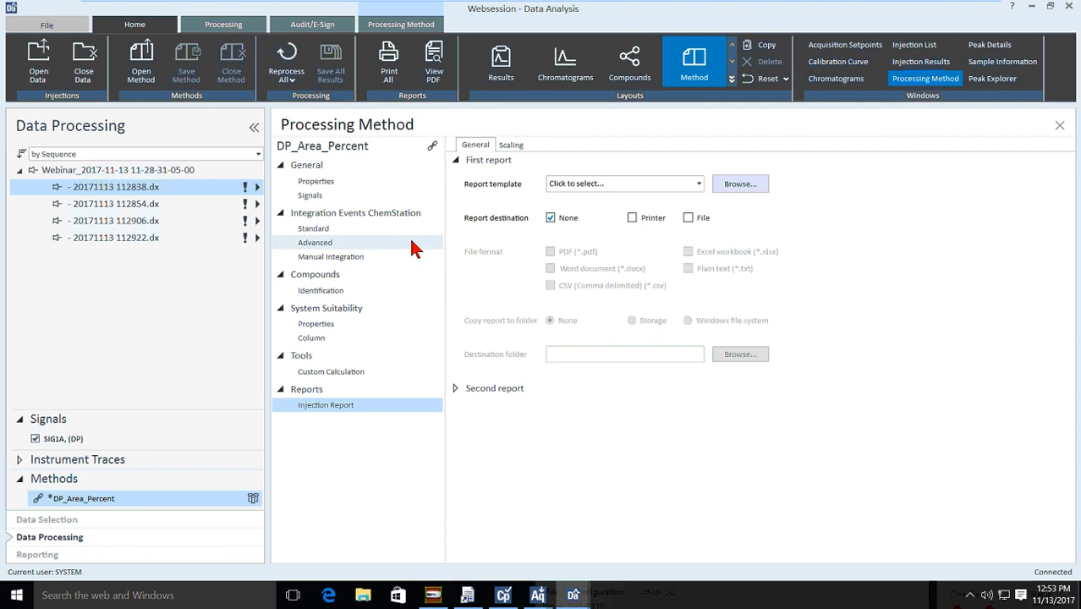
{"action": "left_click", "coordinate": [697, 186]}
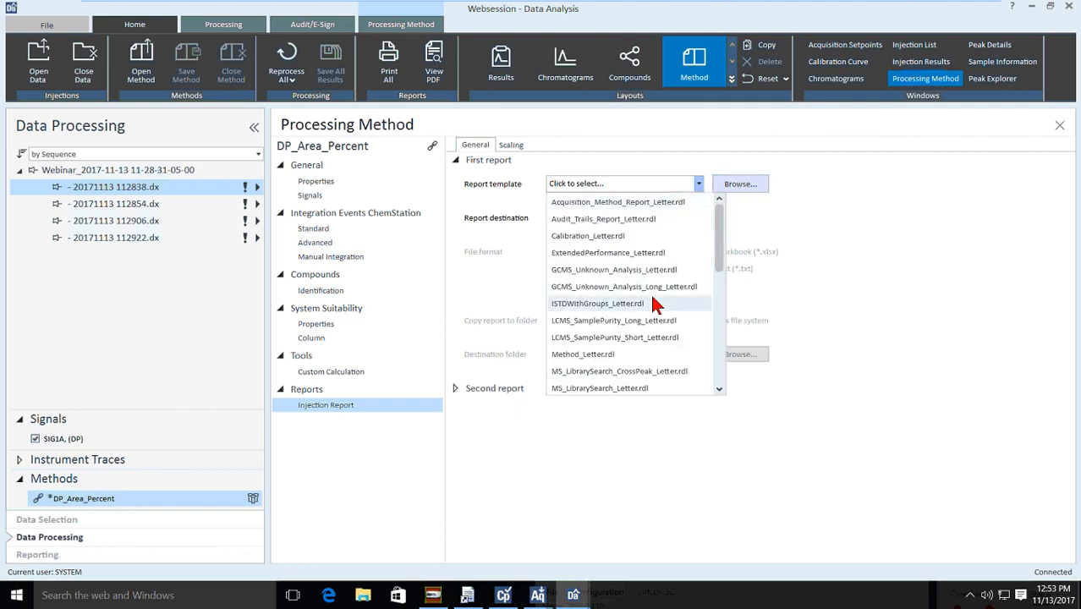
{"action": "left_click", "coordinate": [726, 240]}
{"action": "left_click", "coordinate": [699, 185]}
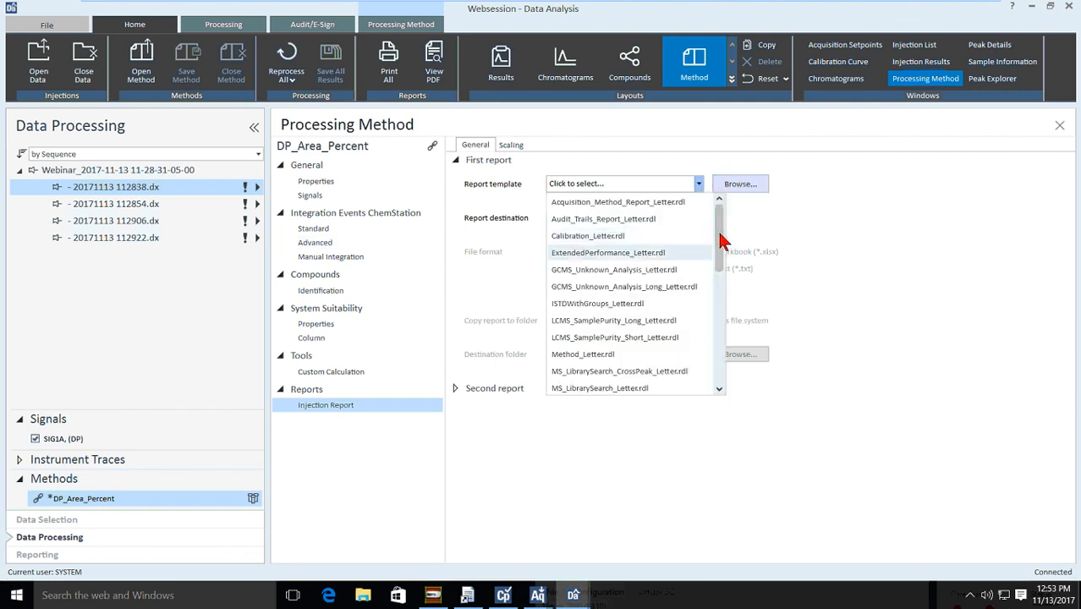
{"action": "scroll", "coordinate": [723, 241], "scroll_direction": "down", "scroll_amount": 10}
{"action": "left_click", "coordinate": [588, 303]}
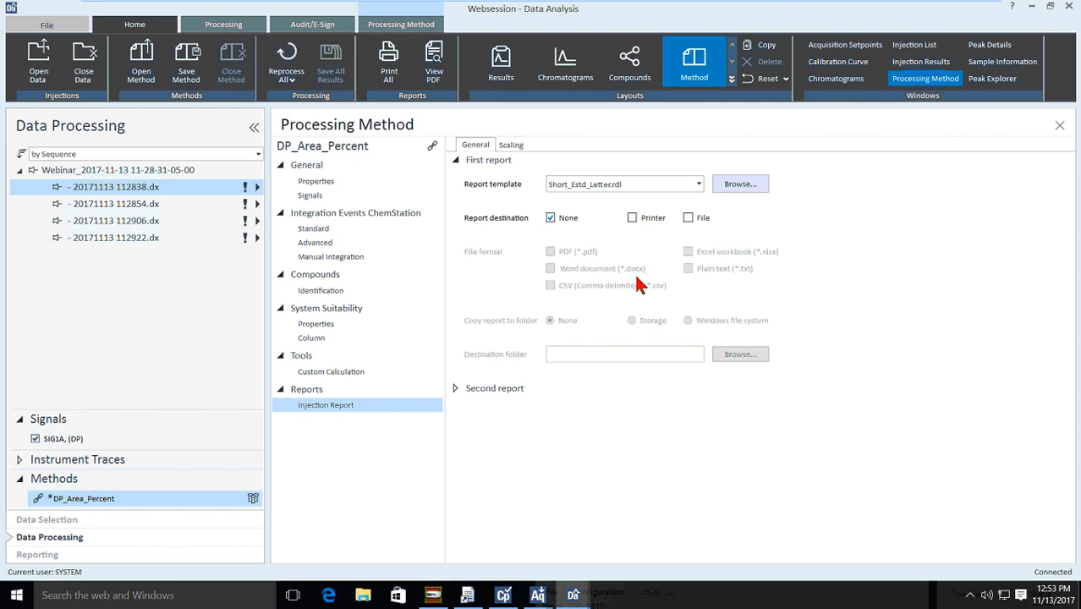
Output the first report as a PDF file, copied to the Windows folder C:\PDF Report Files.
{"action": "left_click", "coordinate": [688, 218]}
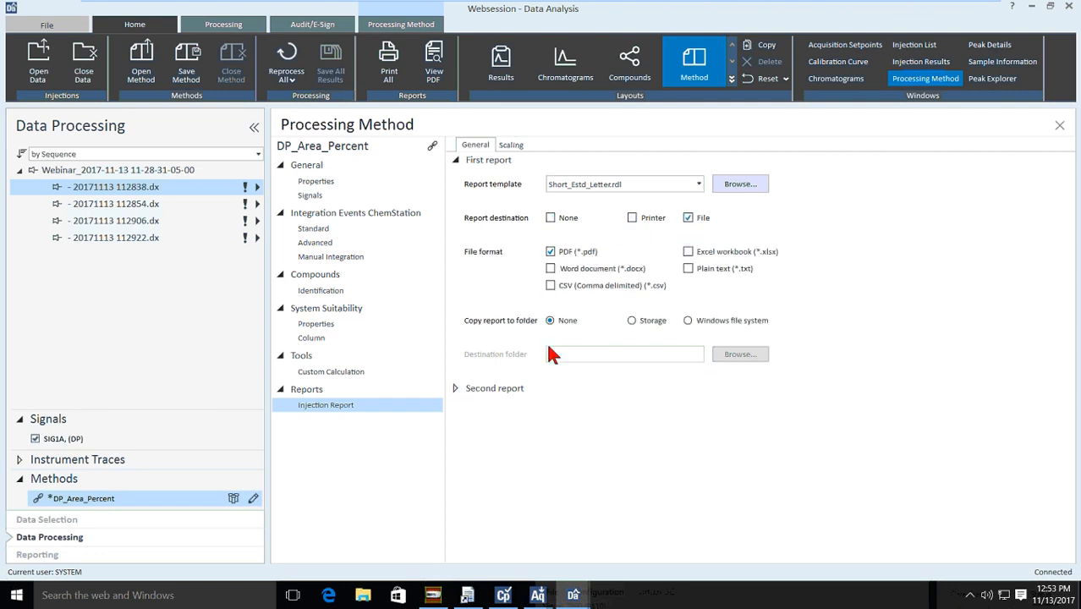
{"action": "left_click", "coordinate": [705, 323]}
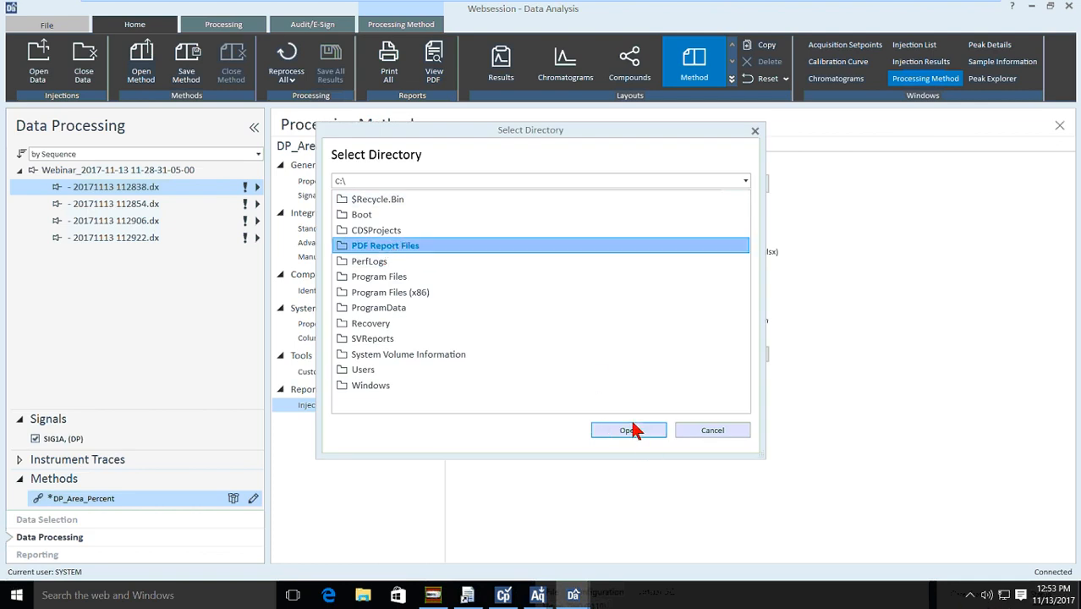
{"action": "left_click", "coordinate": [634, 432]}
Set the second report to use the Short_Area_Letter.rdl template and output it as a PDF file.
{"action": "left_click", "coordinate": [456, 388]}
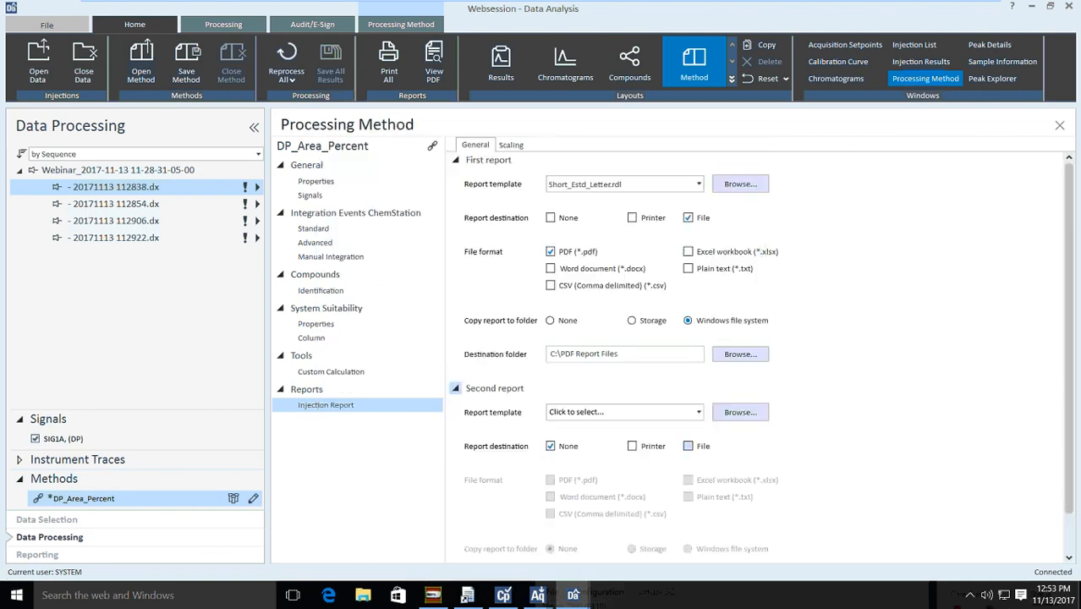
{"action": "left_click", "coordinate": [698, 414]}
{"action": "scroll", "coordinate": [717, 355], "scroll_direction": "down", "scroll_amount": 5}
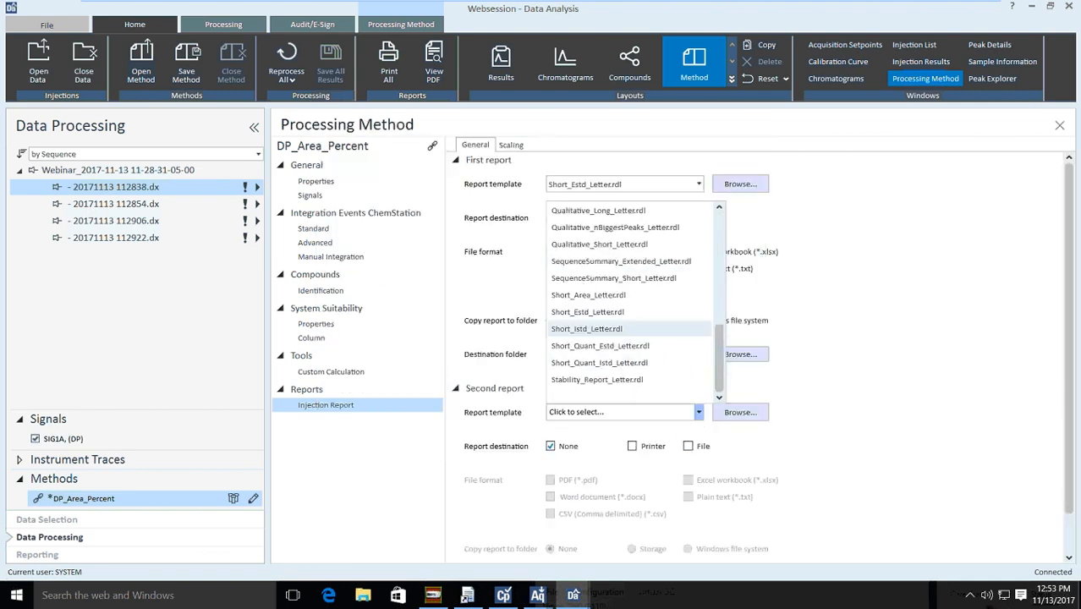
{"action": "left_click", "coordinate": [584, 294]}
{"action": "left_click", "coordinate": [689, 447]}
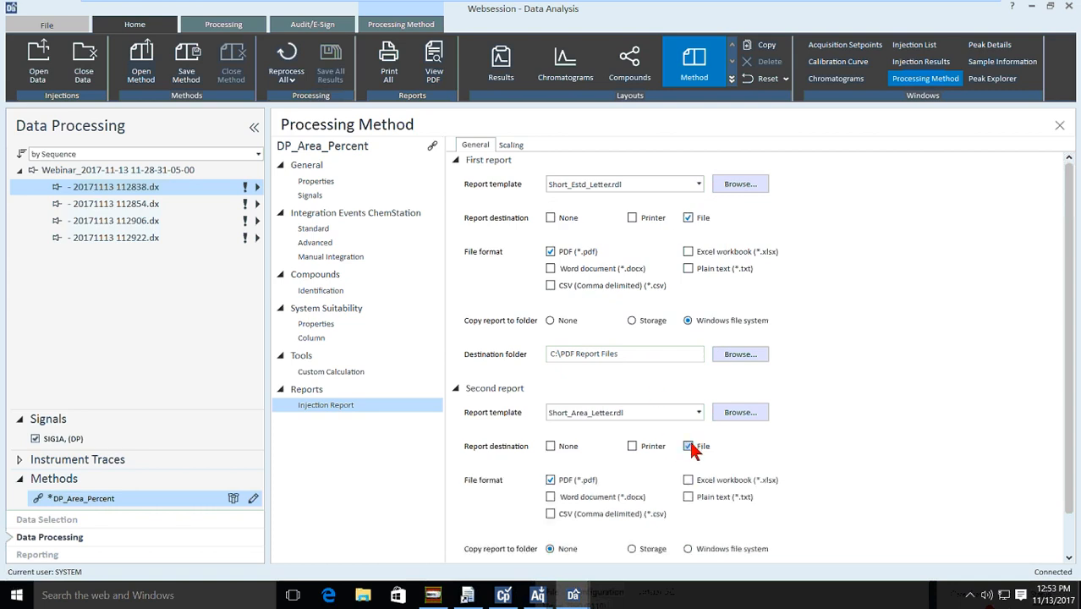
Set the second report's copy location to the Windows folder C:\PDF Report Files.
{"action": "scroll", "coordinate": [875, 510], "scroll_direction": "down", "scroll_amount": 1}
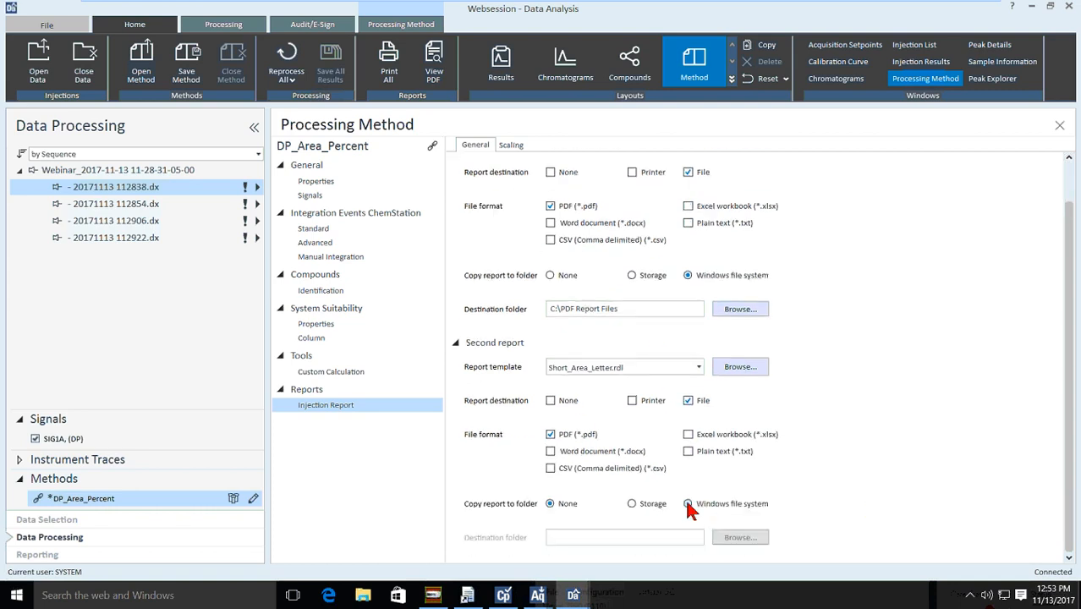
{"action": "left_click", "coordinate": [581, 309]}
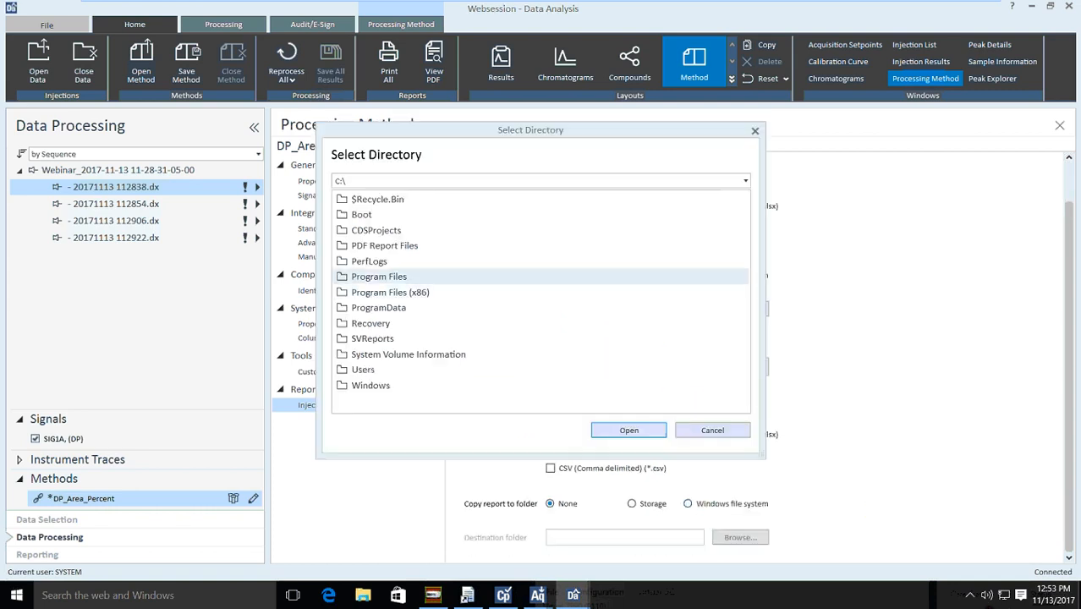
{"action": "left_click", "coordinate": [406, 247]}
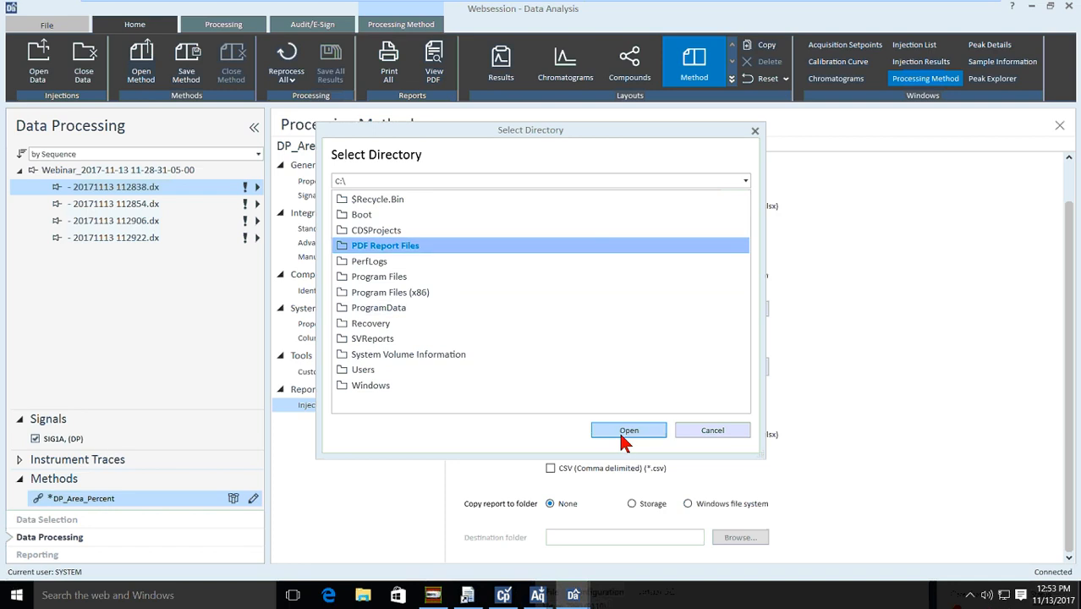
{"action": "left_click", "coordinate": [626, 432]}
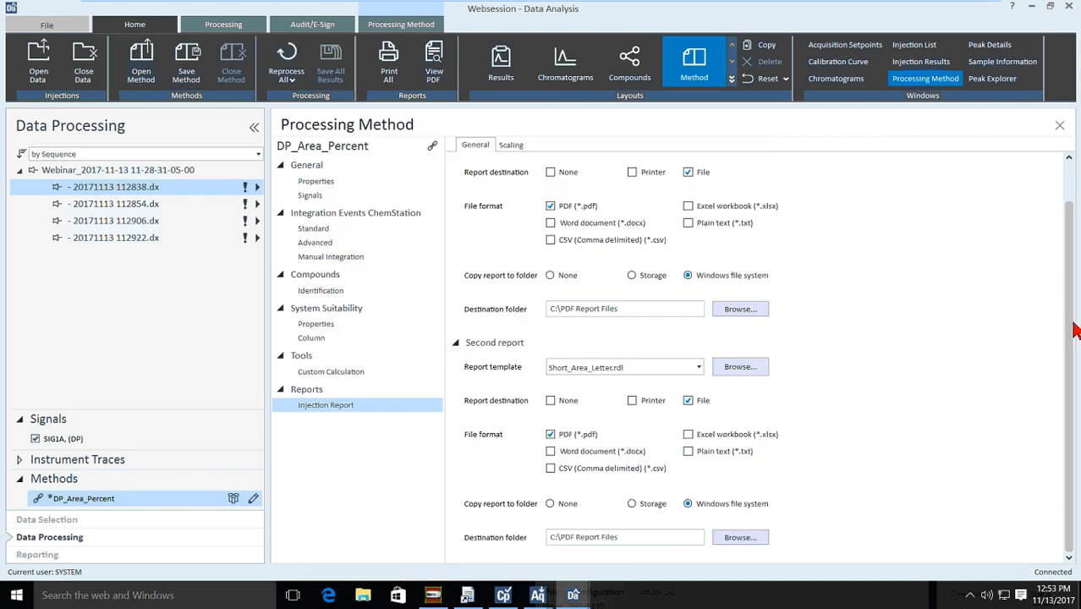
Save the DP_Area_Percent method, and save all results after reprocessing all loaded injections.
{"action": "left_click", "coordinate": [185, 75]}
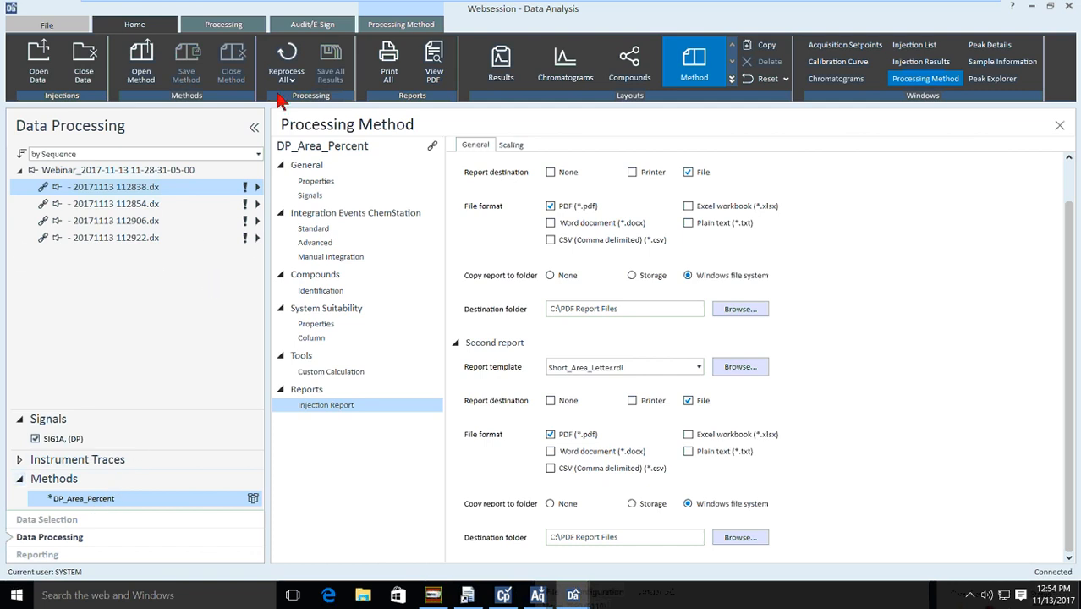
{"action": "left_click", "coordinate": [286, 70]}
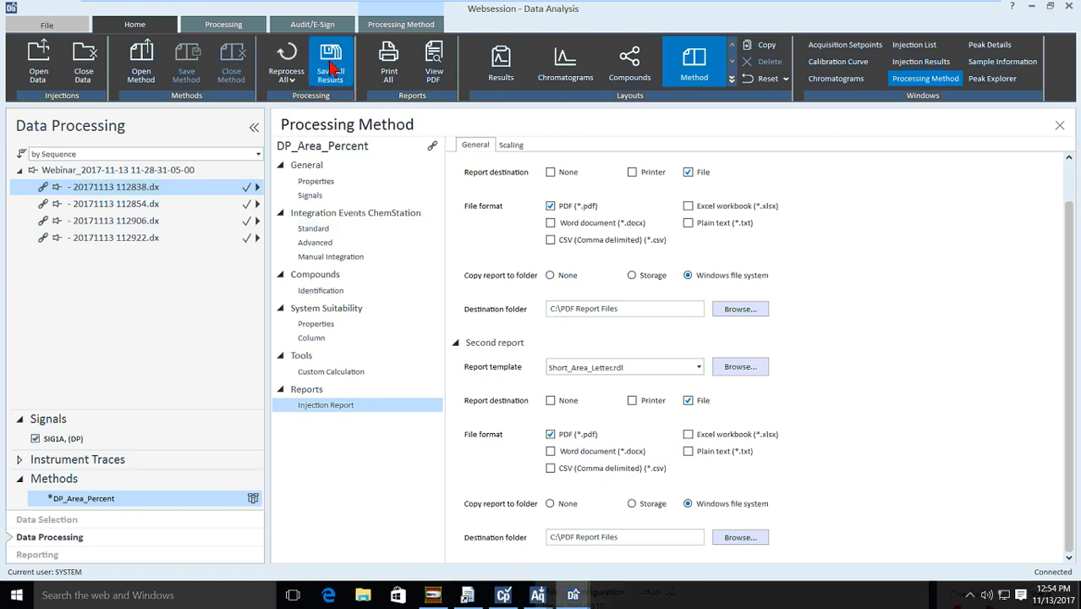
{"action": "left_click", "coordinate": [333, 68]}
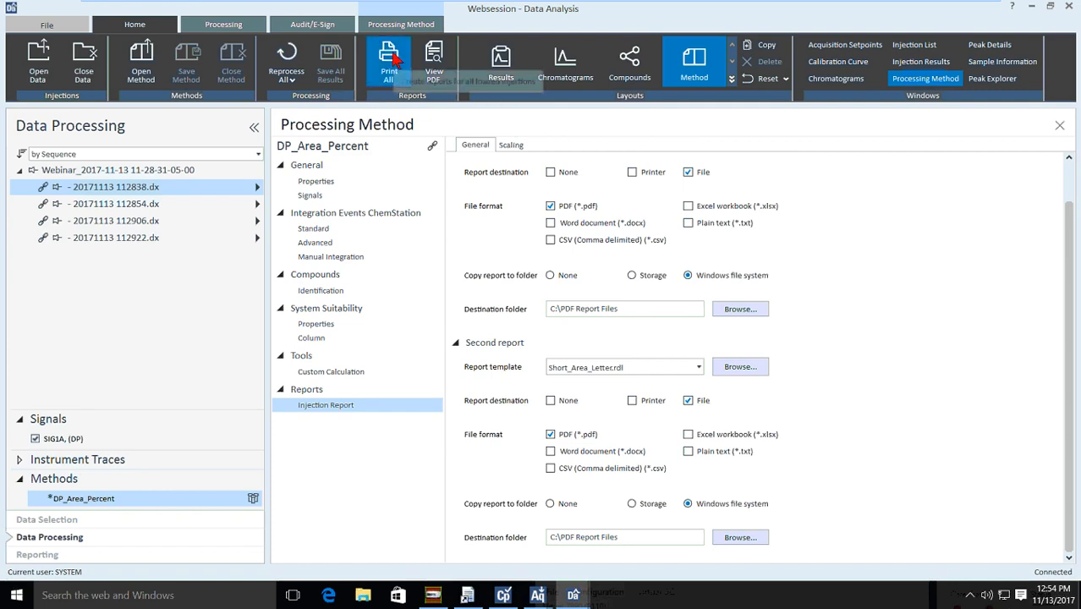
Generate reports for all loaded injections, and check the list of PDF reports in the result set.
{"action": "left_click", "coordinate": [391, 61]}
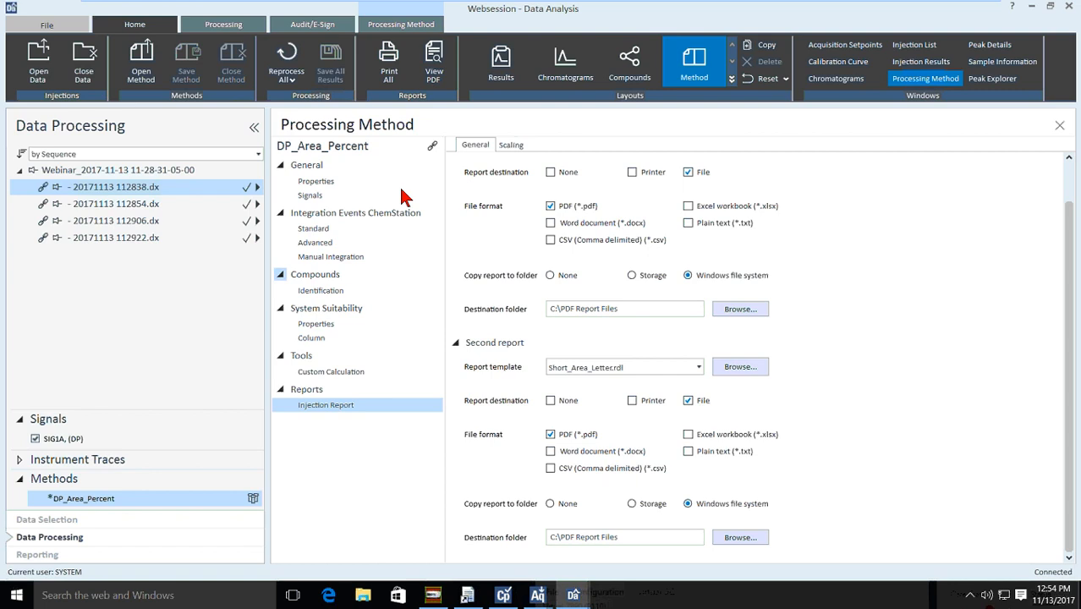
{"action": "left_click", "coordinate": [434, 59]}
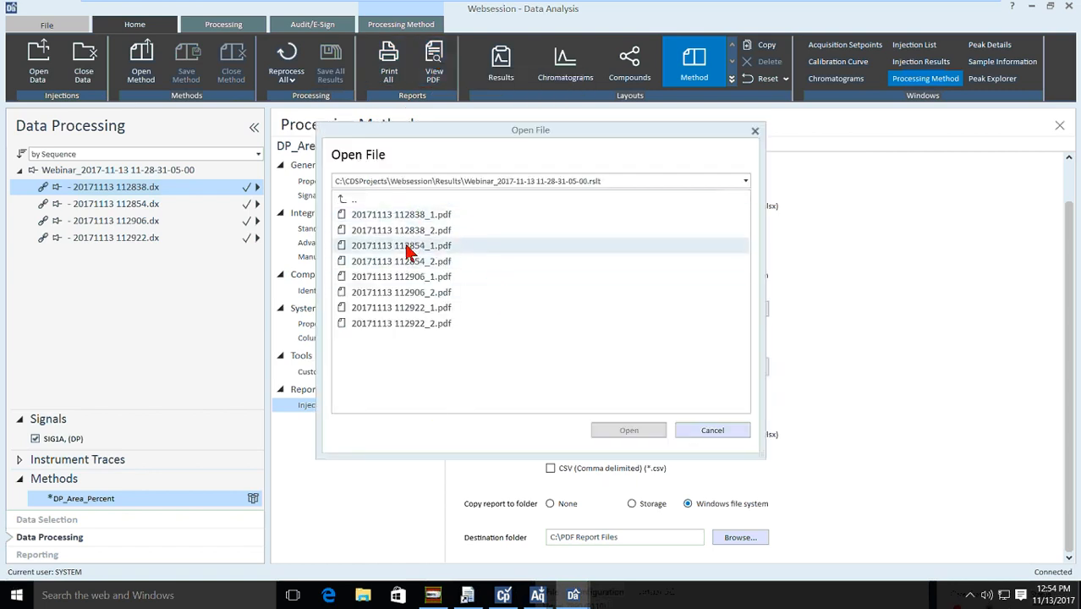
{"action": "left_click", "coordinate": [755, 131]}
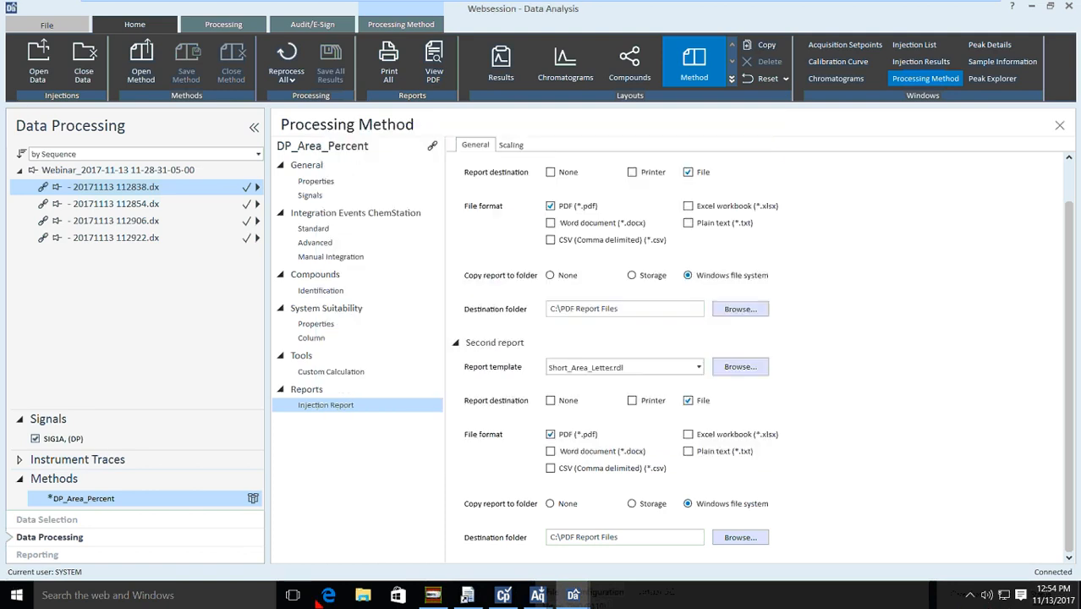
Switch to File Explorer and open C:\PDF Report Files to check the copied reports.
{"action": "left_click", "coordinate": [363, 594]}
{"action": "left_click", "coordinate": [238, 294]}
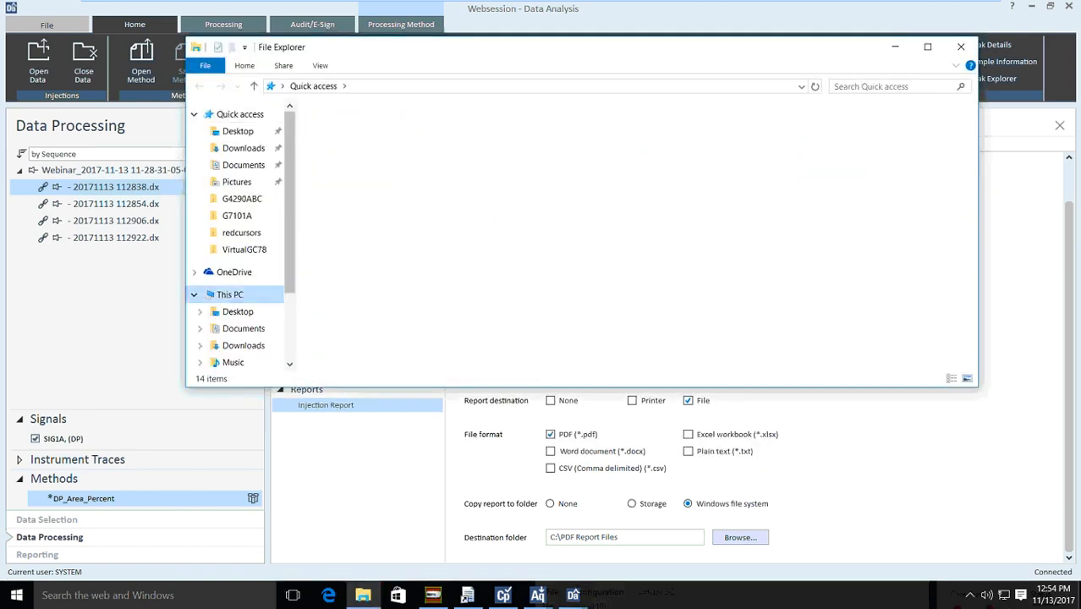
{"action": "left_click", "coordinate": [568, 248]}
{"action": "double_click", "coordinate": [568, 248]}
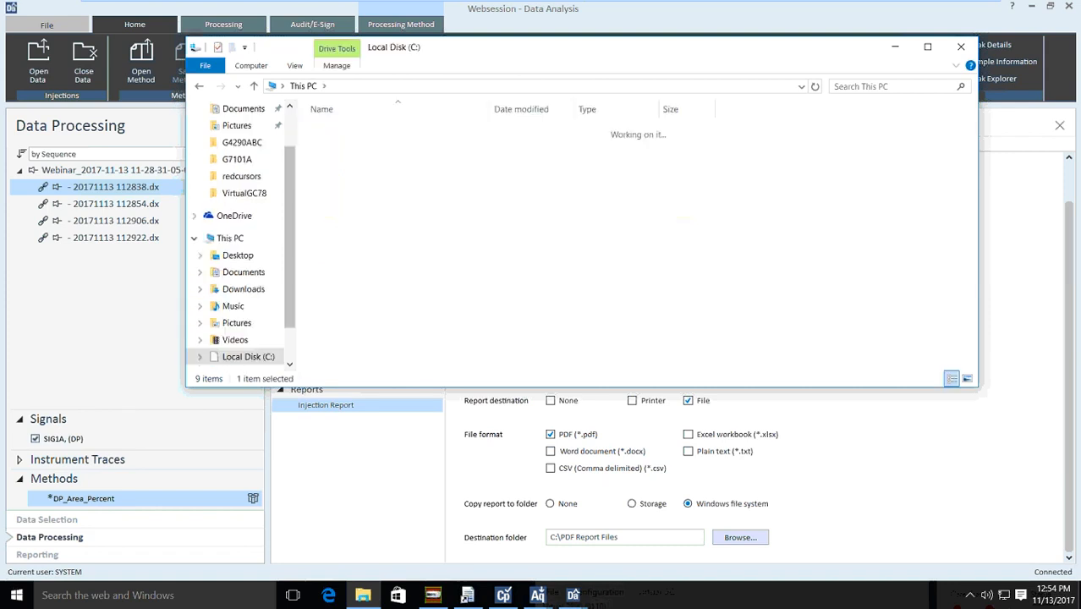
{"action": "double_click", "coordinate": [389, 148]}
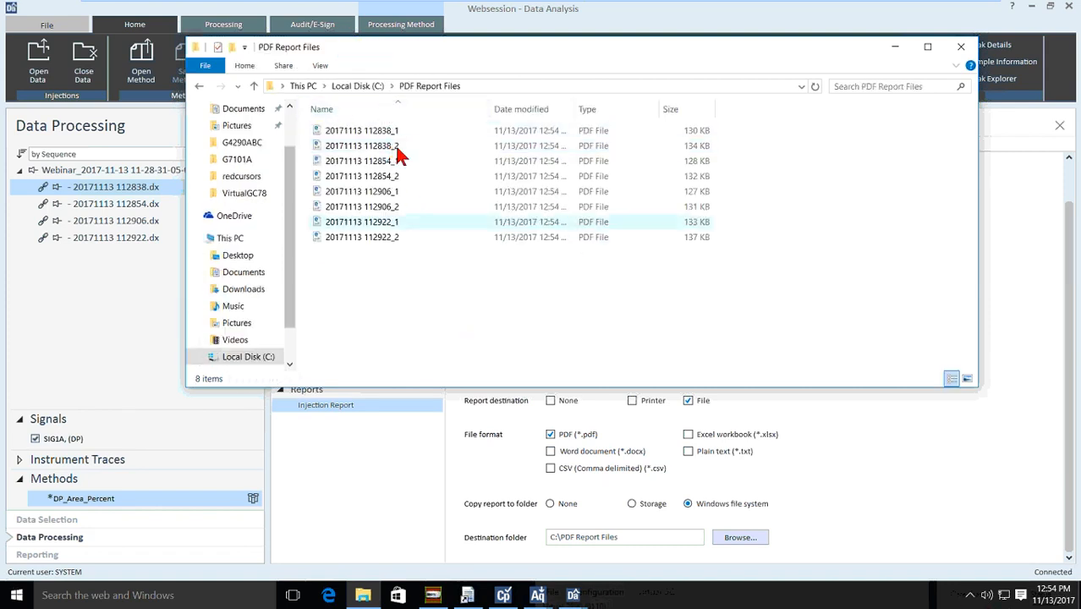
{"action": "left_click_drag", "start_coordinate": [425, 48], "coordinate": [523, 88]}
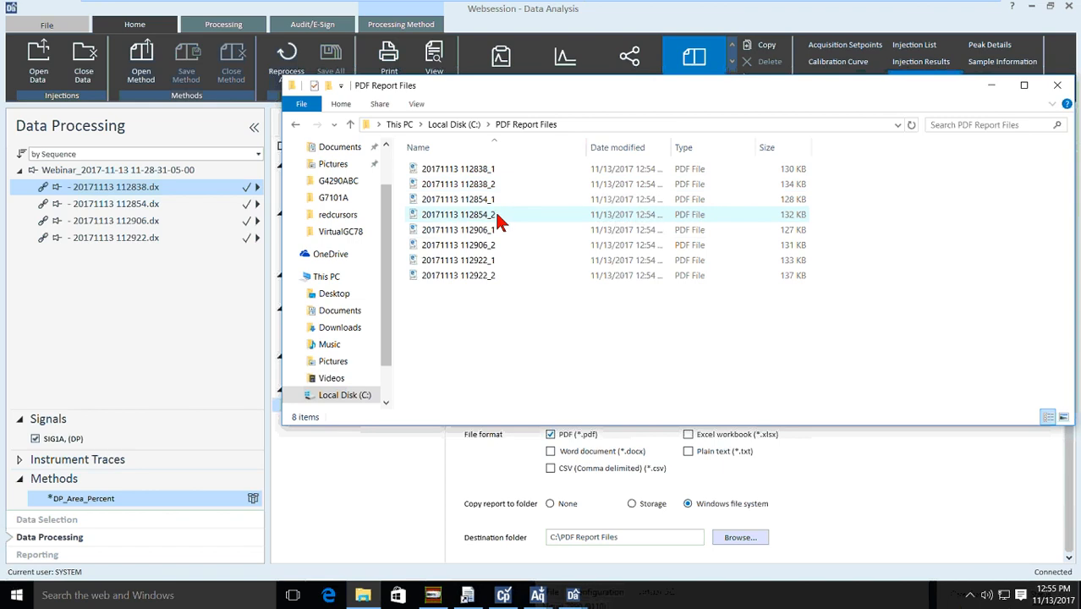
{"action": "left_click", "coordinate": [476, 267]}
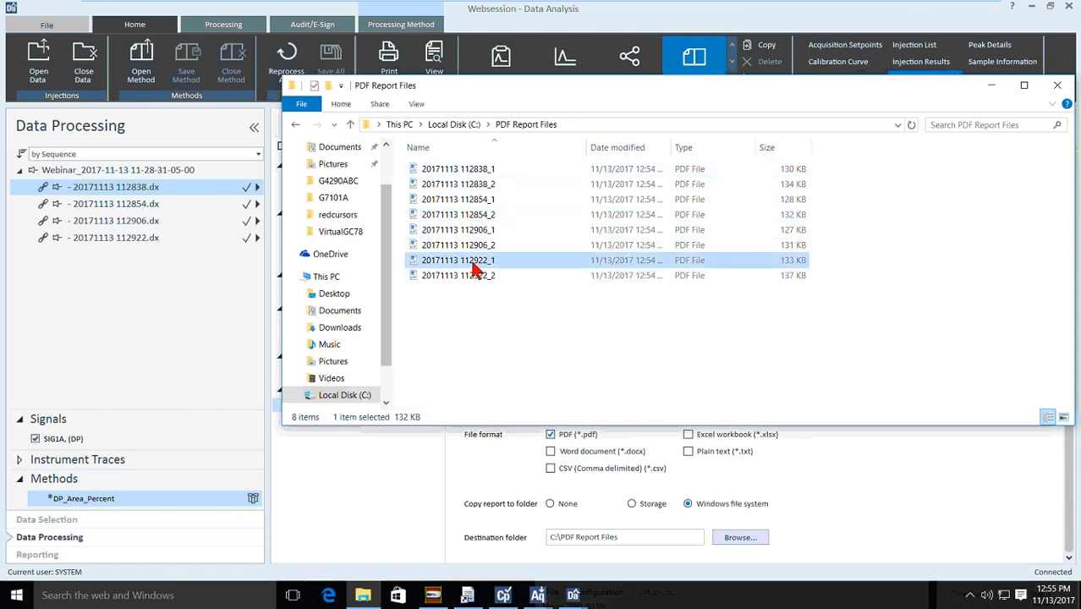
{"action": "double_click", "coordinate": [476, 267]}
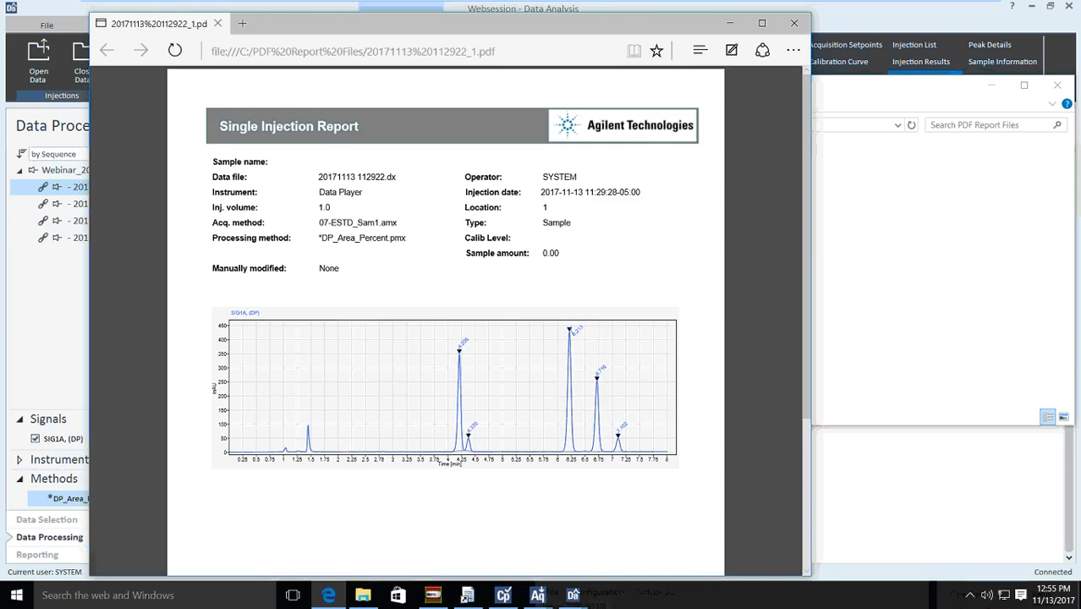
{"action": "scroll", "coordinate": [483, 271], "scroll_direction": "down", "scroll_amount": 3}
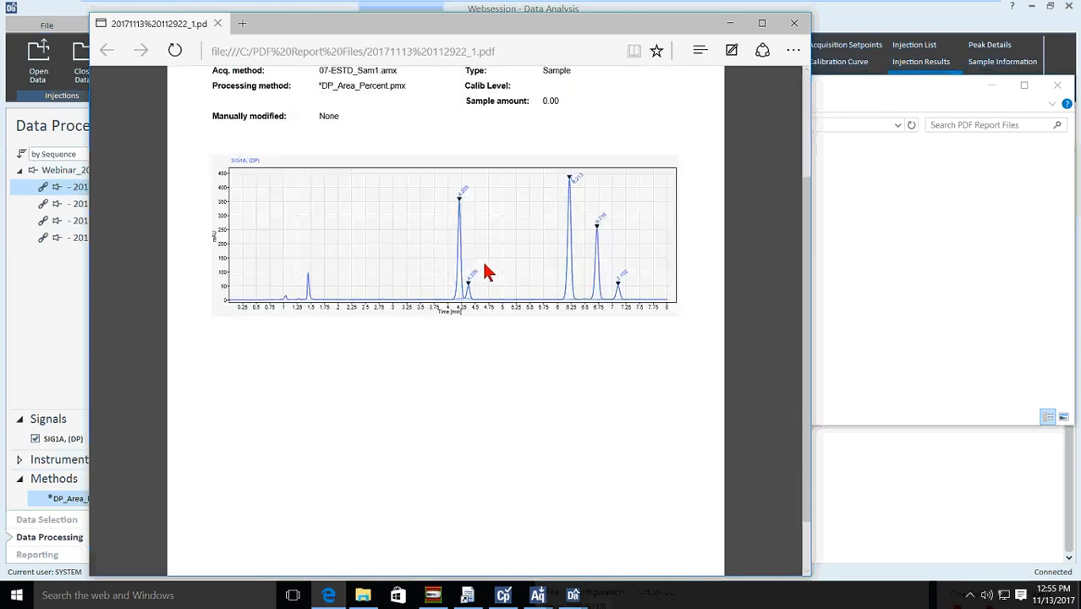
{"action": "scroll", "coordinate": [487, 271], "scroll_direction": "down", "scroll_amount": 1}
{"action": "scroll", "coordinate": [478, 268], "scroll_direction": "up", "scroll_amount": 4}
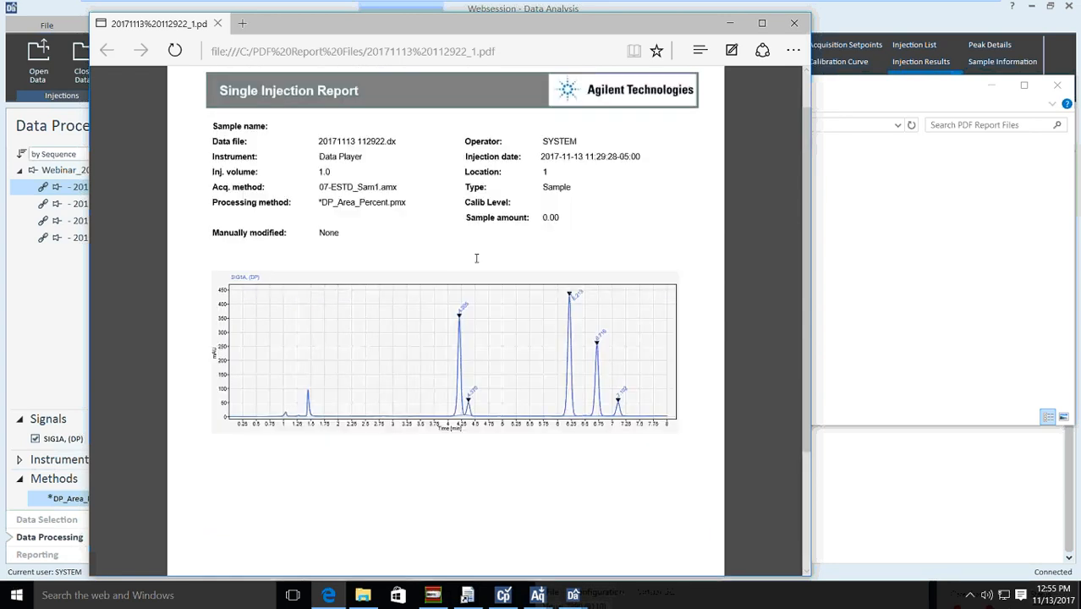
{"action": "scroll", "coordinate": [508, 237], "scroll_direction": "down", "scroll_amount": 4}
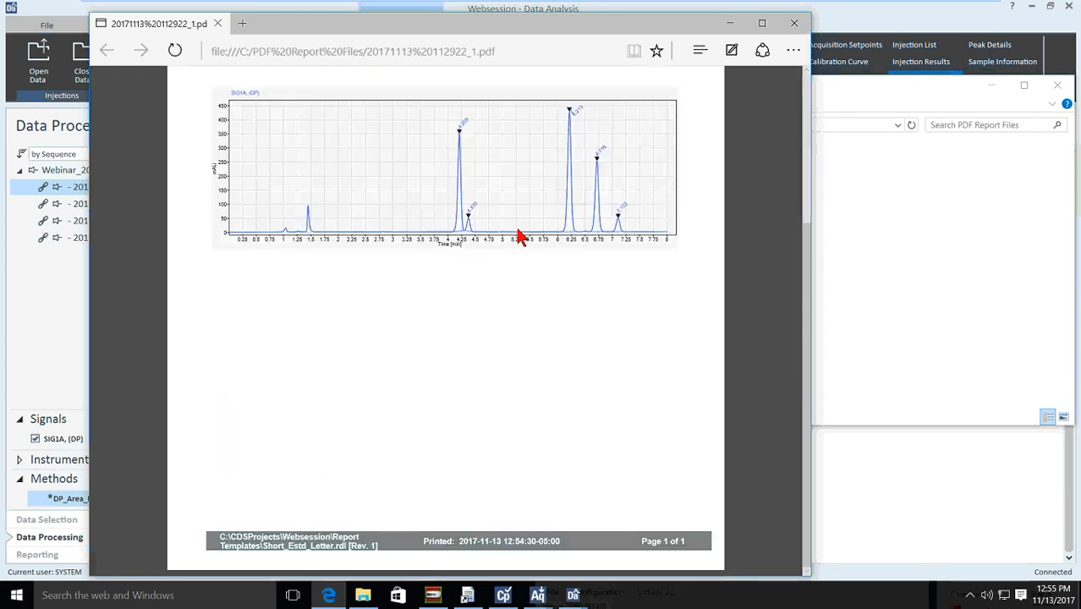
{"action": "left_click", "coordinate": [793, 25]}
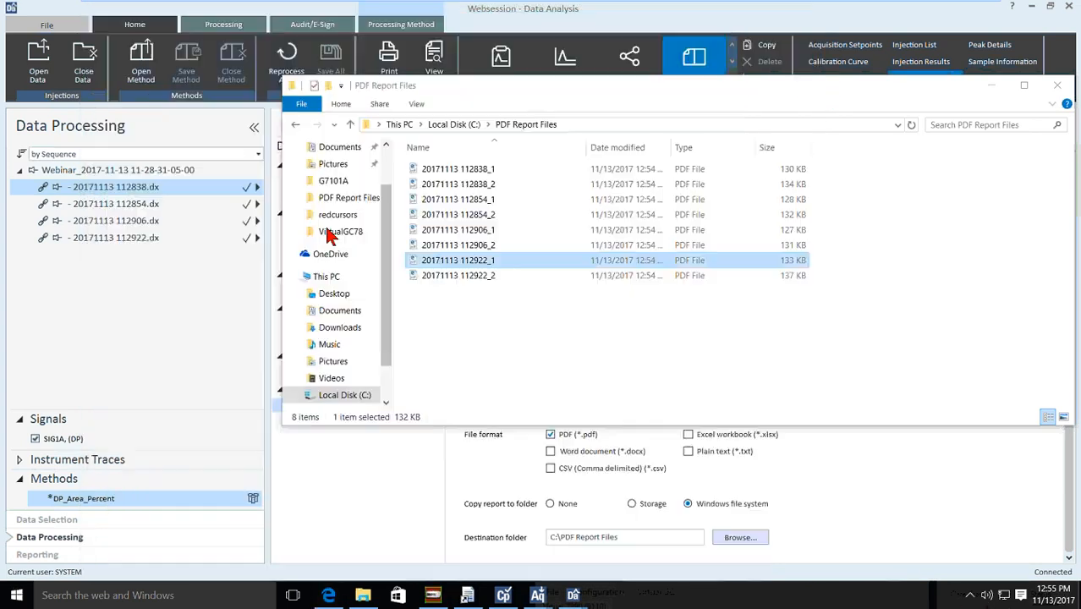
{"action": "left_click", "coordinate": [482, 283]}
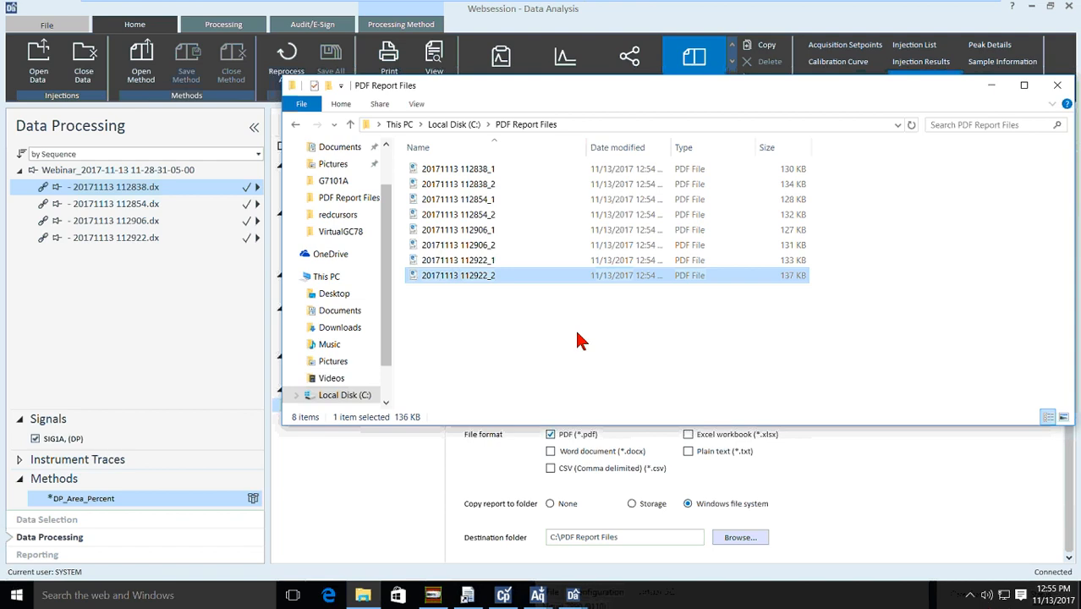
{"action": "left_click", "coordinate": [467, 243]}
{"action": "left_click", "coordinate": [483, 278]}
{"action": "left_click", "coordinate": [489, 246]}
{"action": "left_click", "coordinate": [583, 346]}
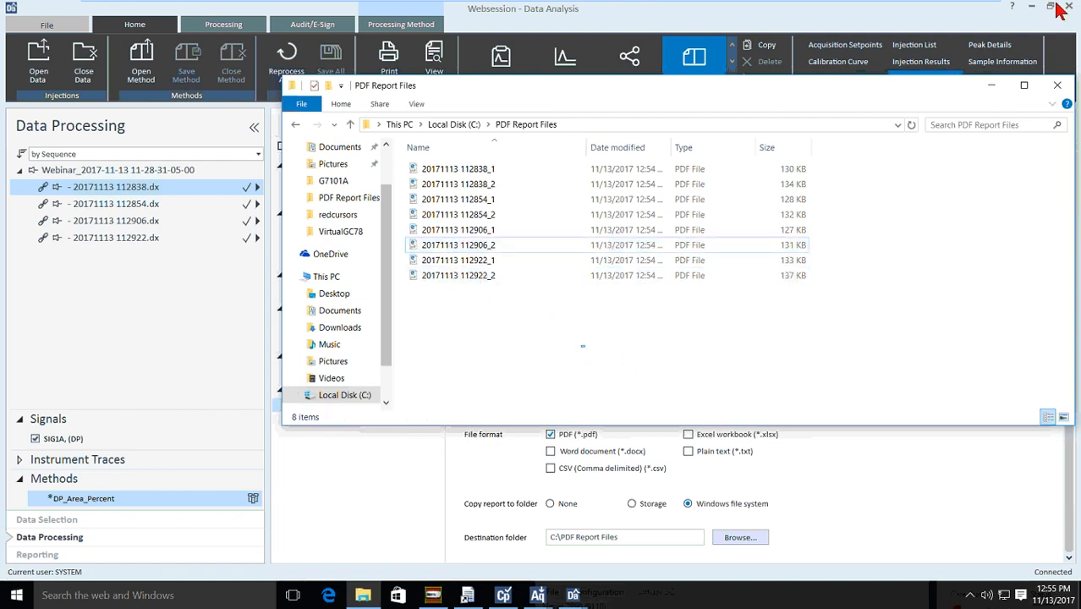
{"action": "left_click", "coordinate": [1058, 87]}
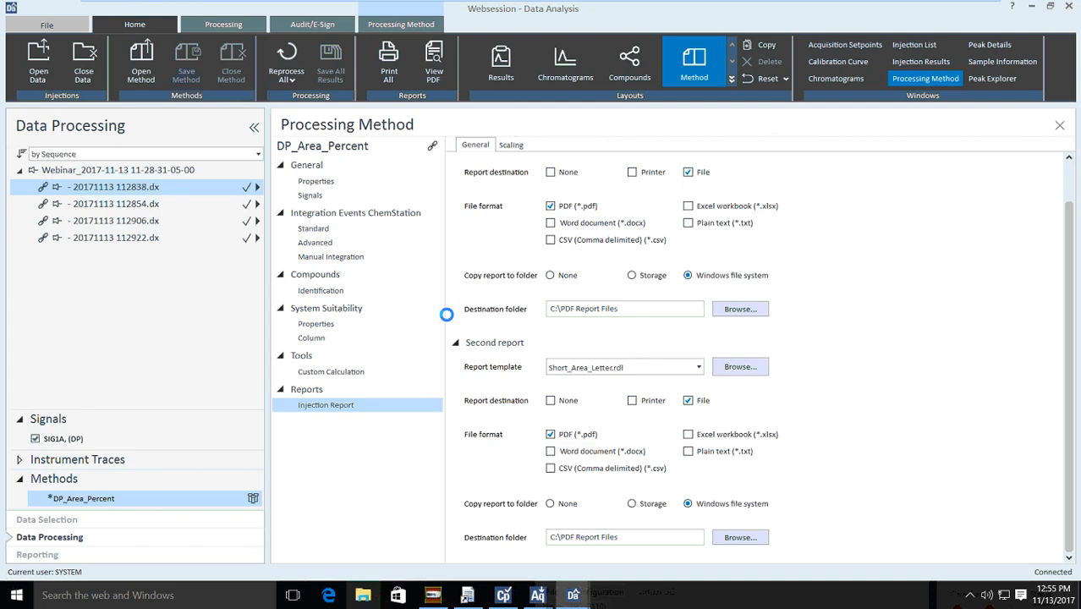
{"action": "left_click", "coordinate": [42, 260]}
{"action": "double_click", "coordinate": [366, 209]}
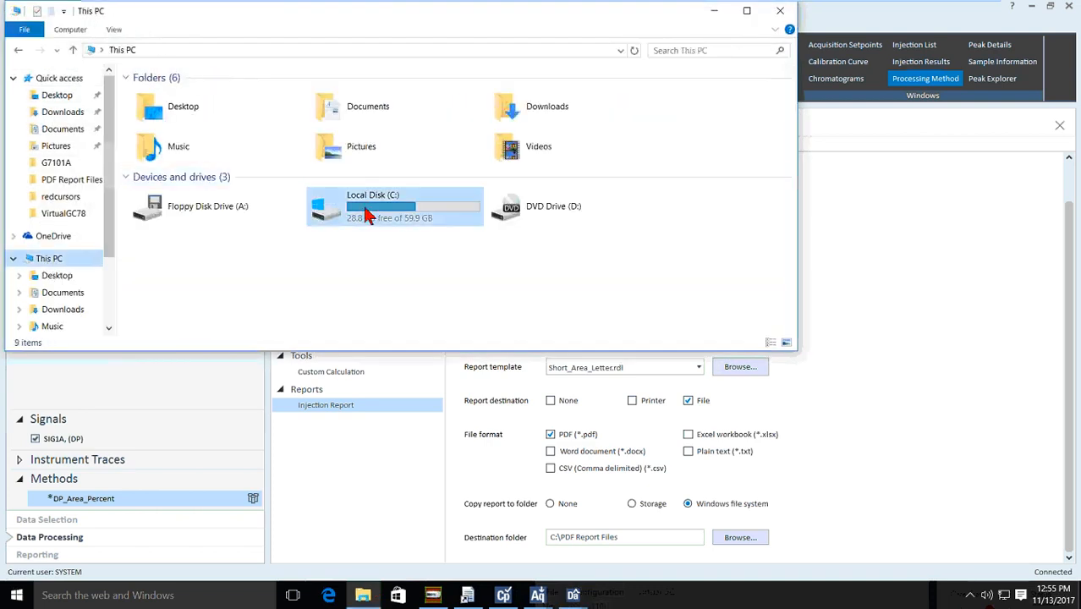
{"action": "left_click", "coordinate": [194, 109]}
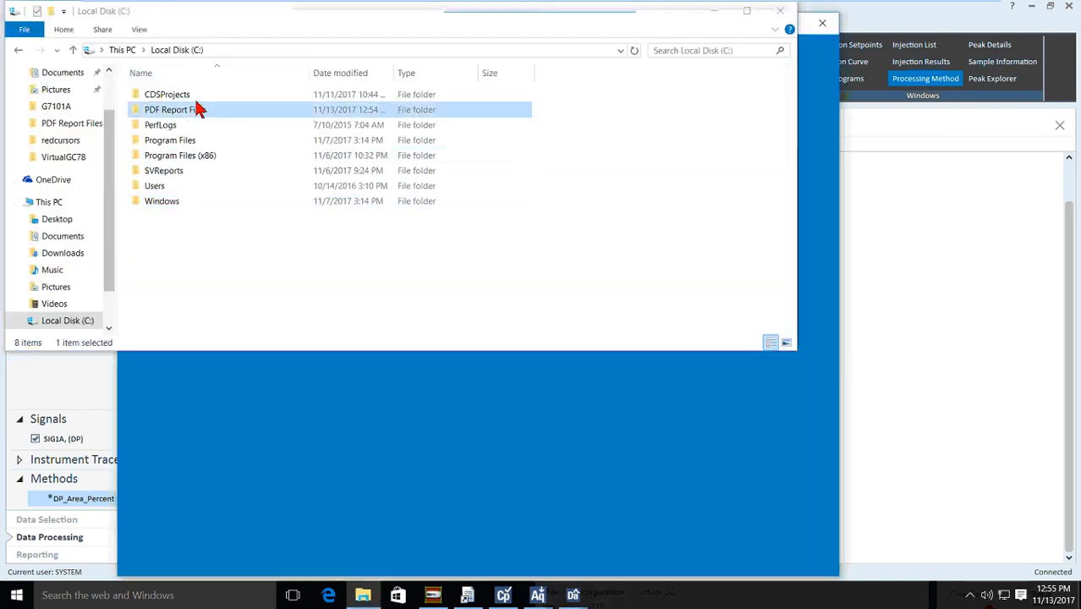
{"action": "double_click", "coordinate": [194, 110]}
{"action": "double_click", "coordinate": [198, 108]}
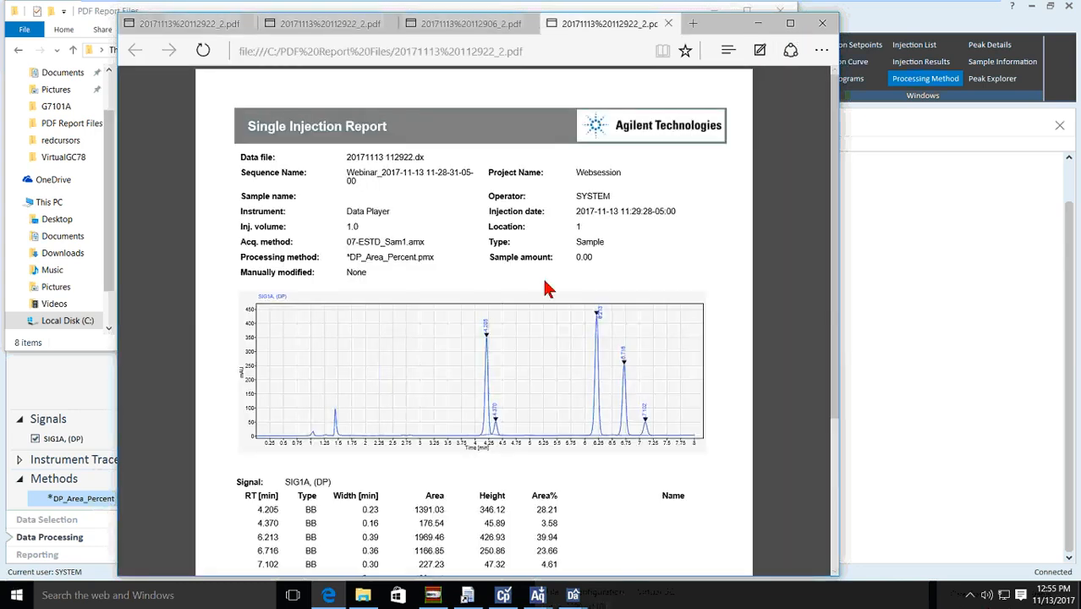
{"action": "scroll", "coordinate": [544, 283], "scroll_direction": "down", "scroll_amount": 1}
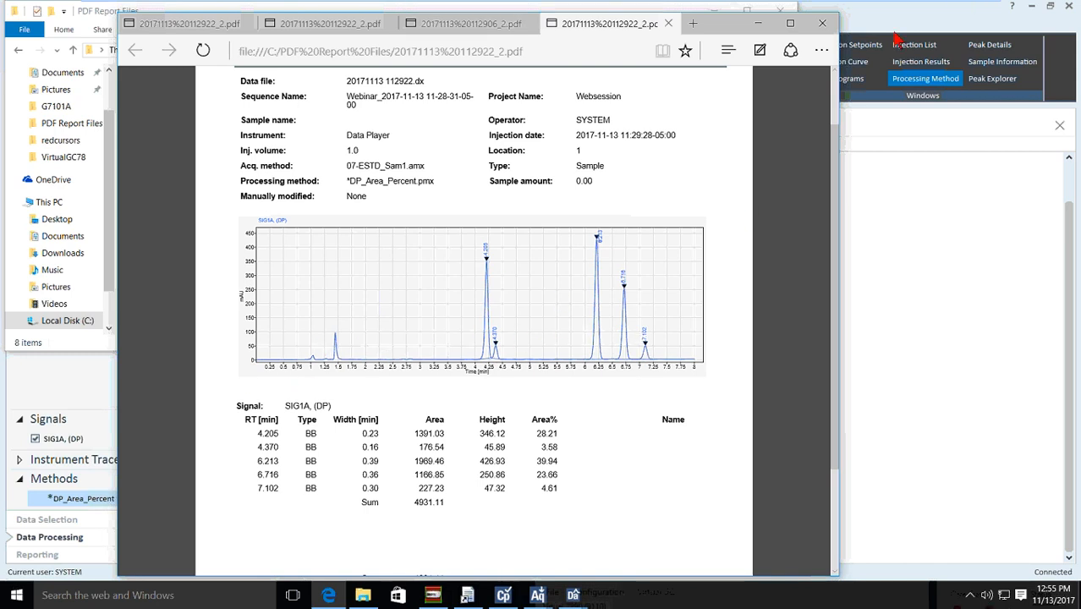
{"action": "left_click", "coordinate": [822, 23]}
{"action": "left_click", "coordinate": [393, 334]}
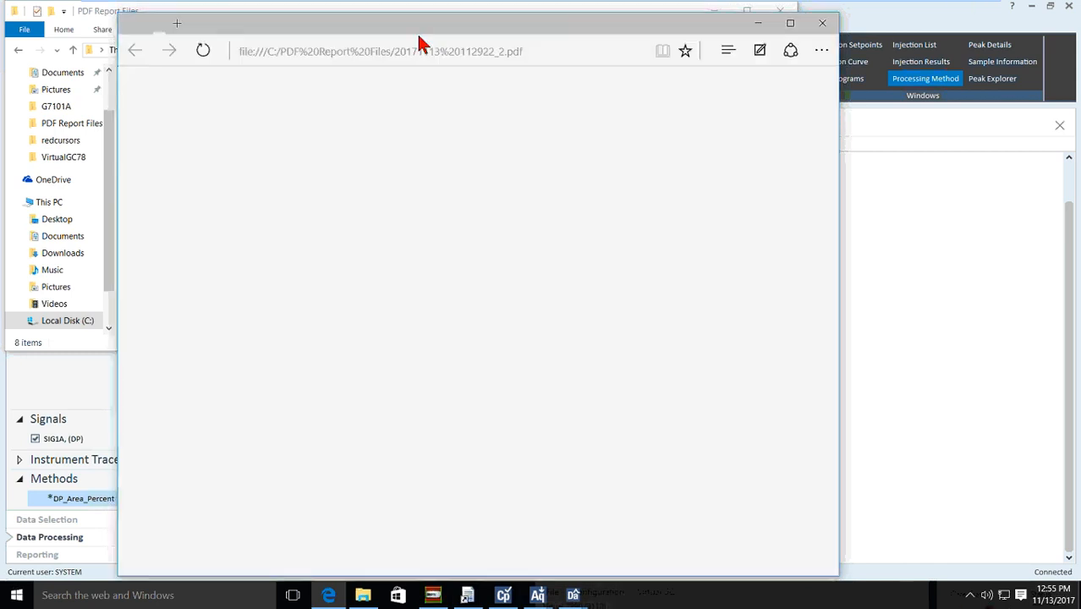
{"action": "left_click", "coordinate": [786, 19]}
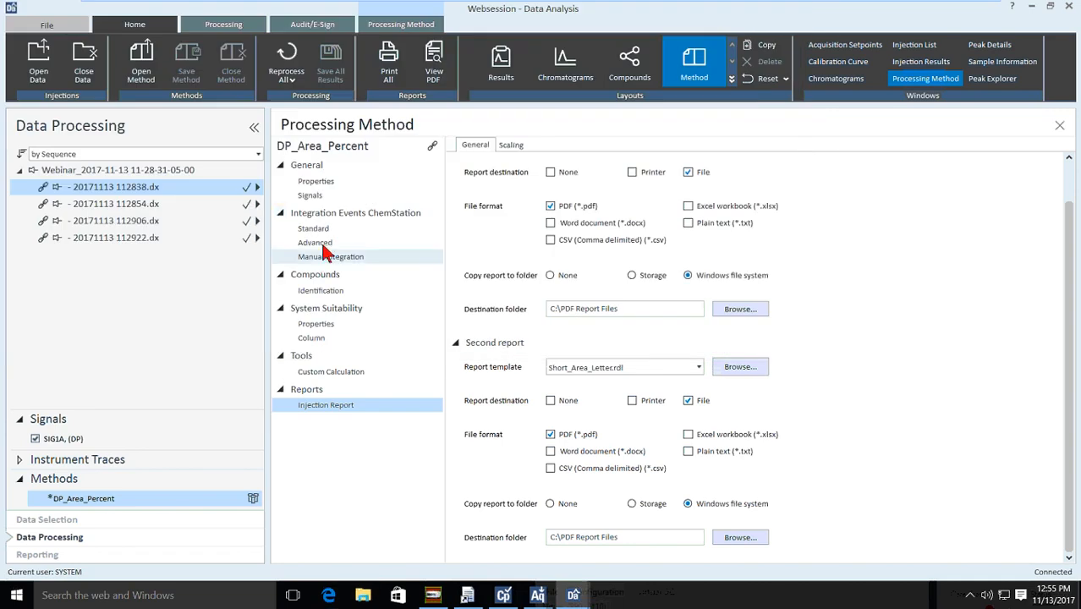
Add both chromatogram peaks, at 4.200 and 6.711 min, as compounds to the method's identification table.
{"action": "left_click", "coordinate": [330, 289]}
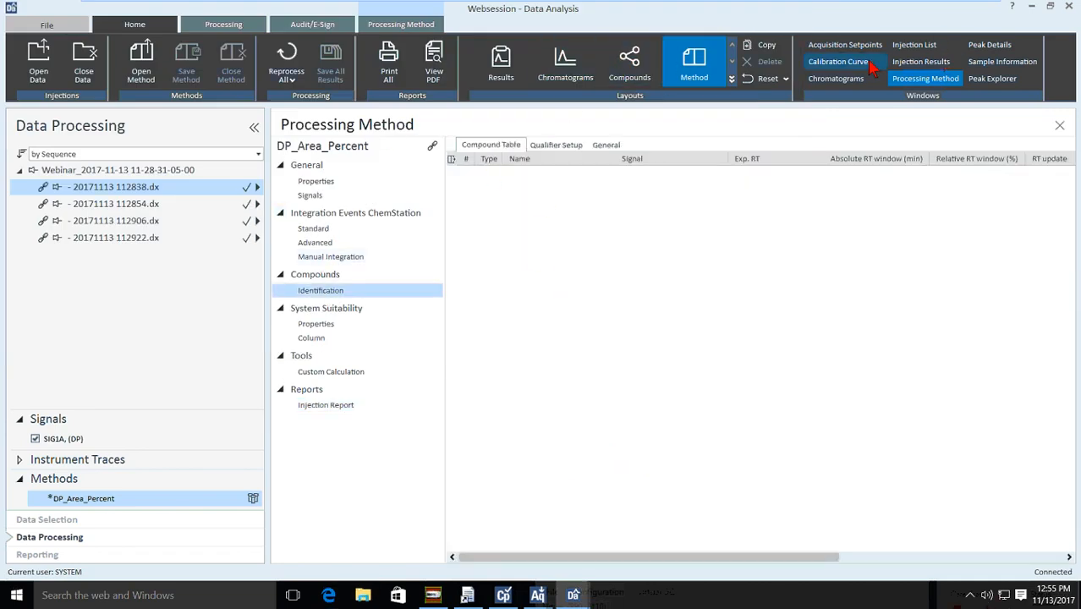
{"action": "left_click", "coordinate": [817, 78]}
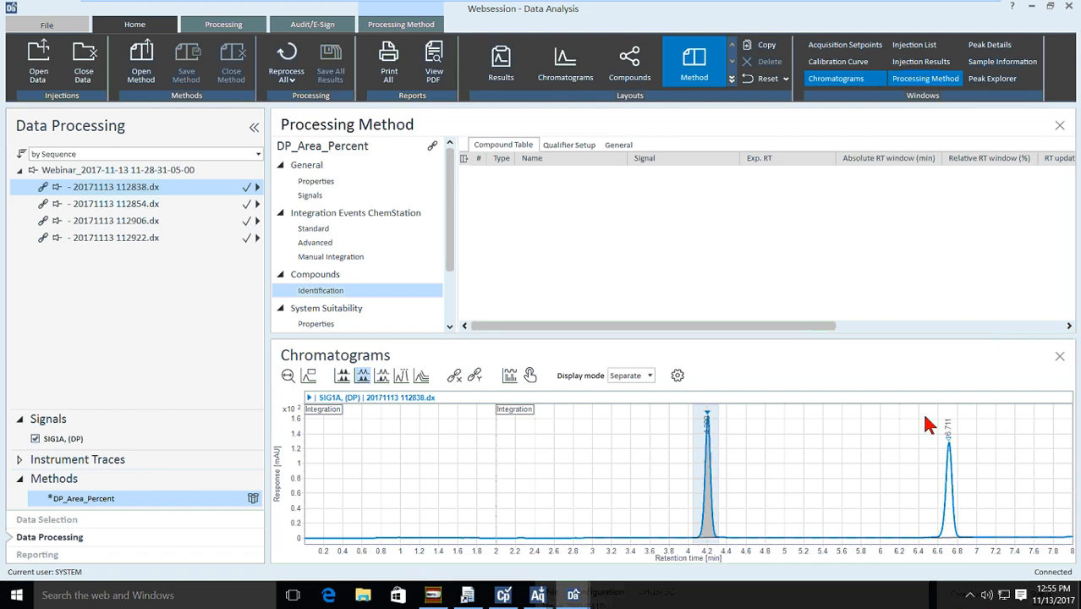
{"action": "left_click", "coordinate": [950, 446]}
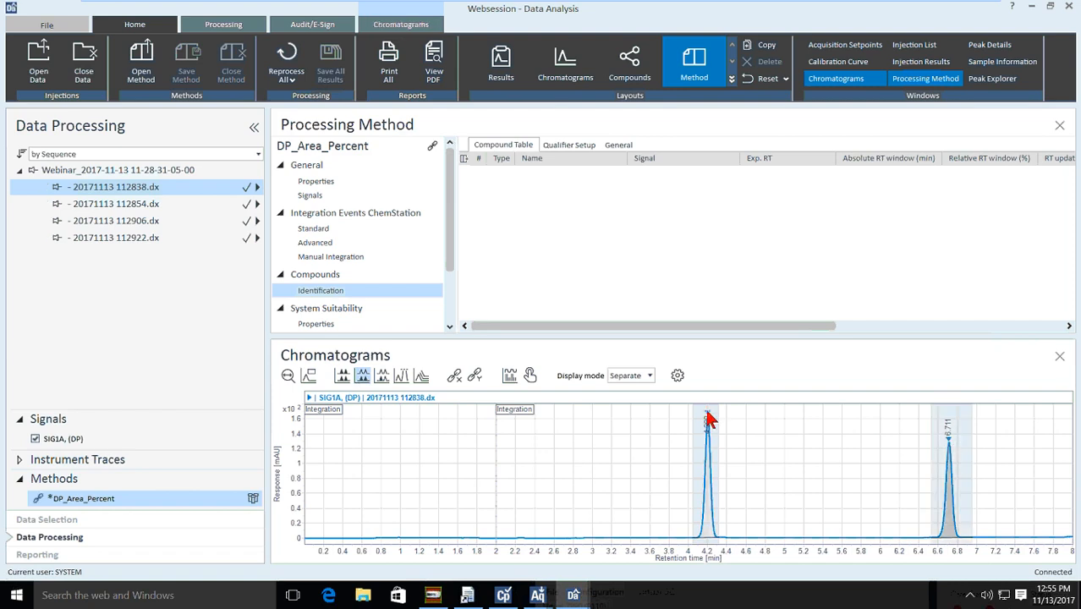
{"action": "right_click", "coordinate": [709, 422]}
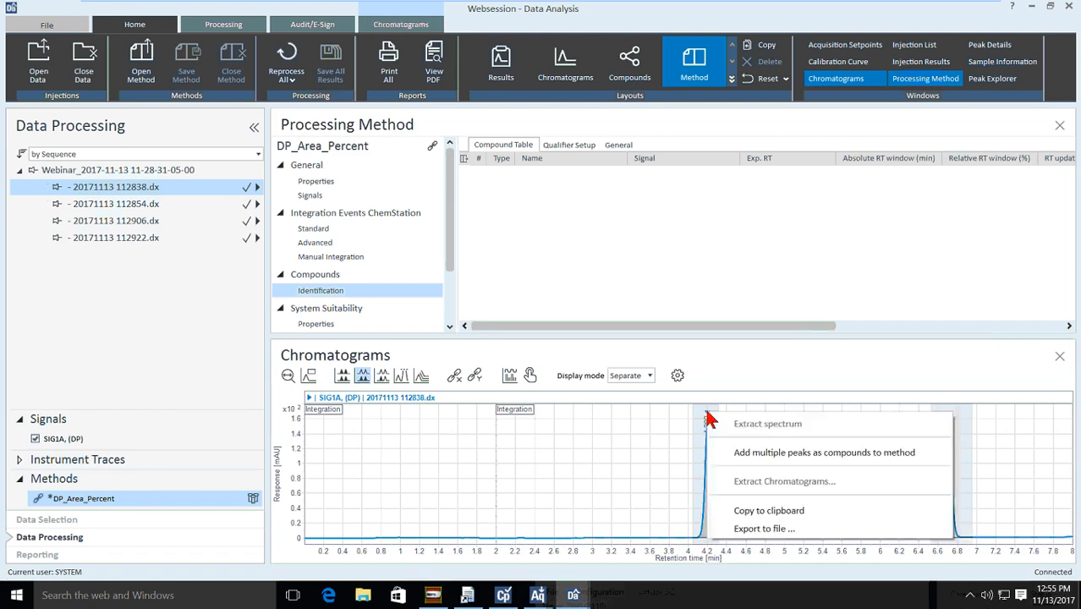
{"action": "left_click", "coordinate": [772, 461]}
Rename the 6.711 min compound as chocolate and the 4.200 min compound as caramel.
{"action": "left_click", "coordinate": [595, 178]}
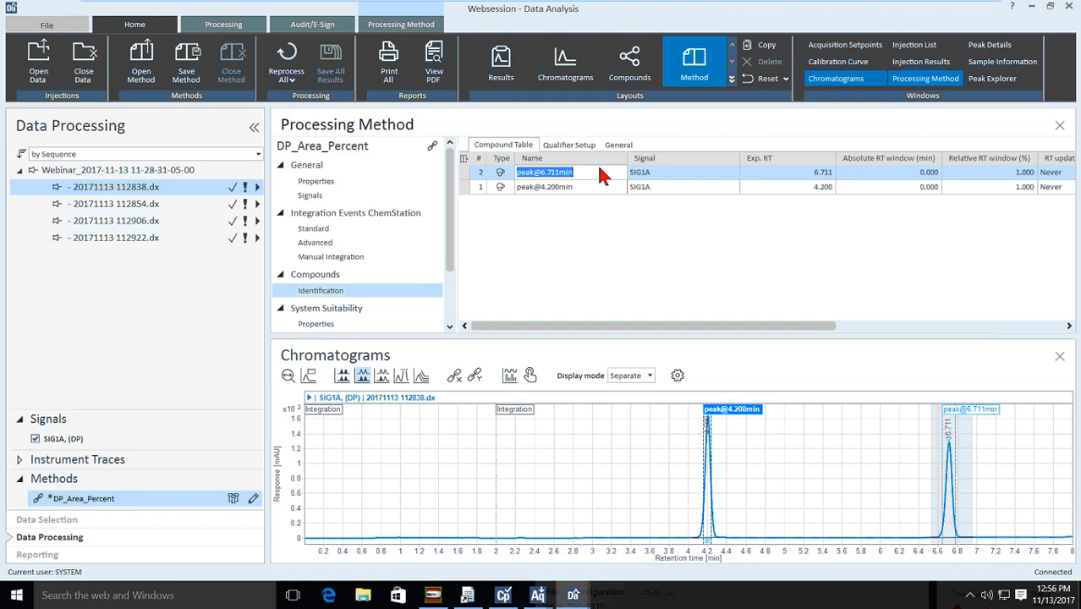
{"action": "type", "text": "choco"}
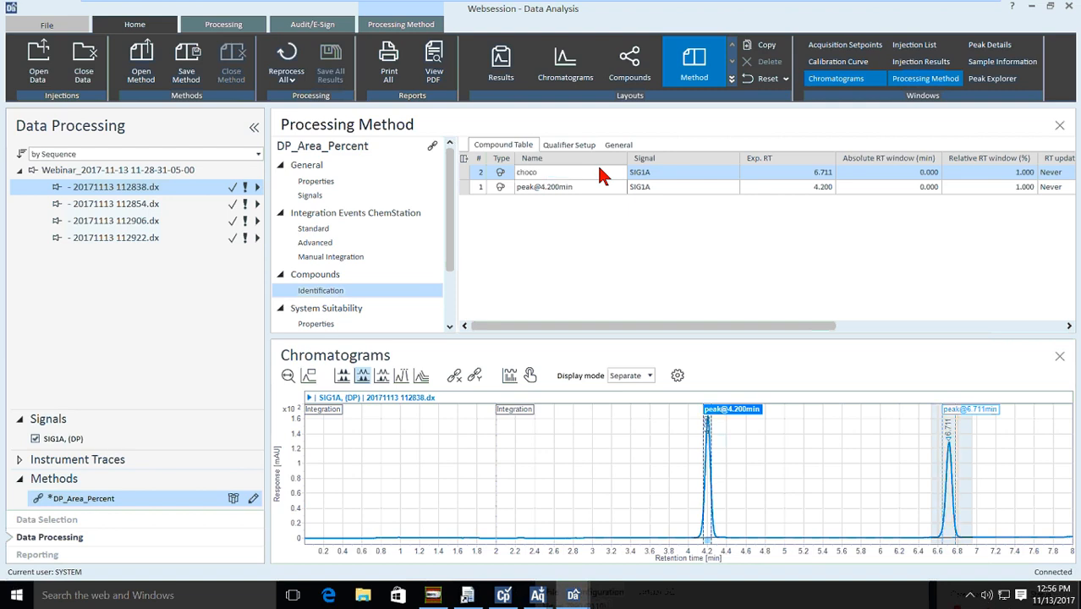
{"action": "type", "text": "late"}
{"action": "key", "text": "Tab"}
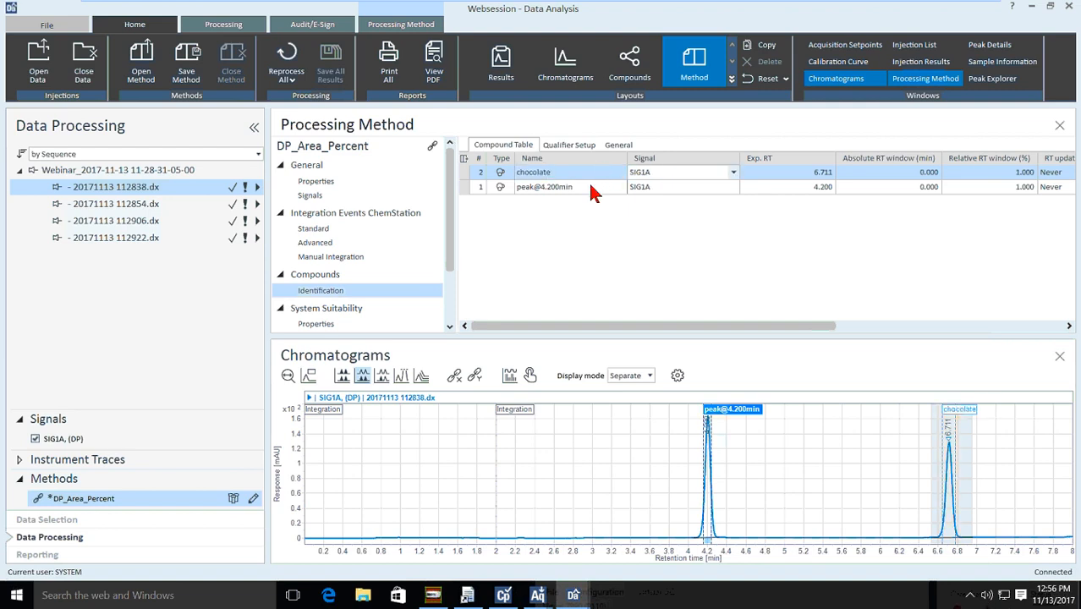
{"action": "left_click", "coordinate": [591, 188]}
{"action": "type", "text": "caramel"}
{"action": "key", "text": "Return"}
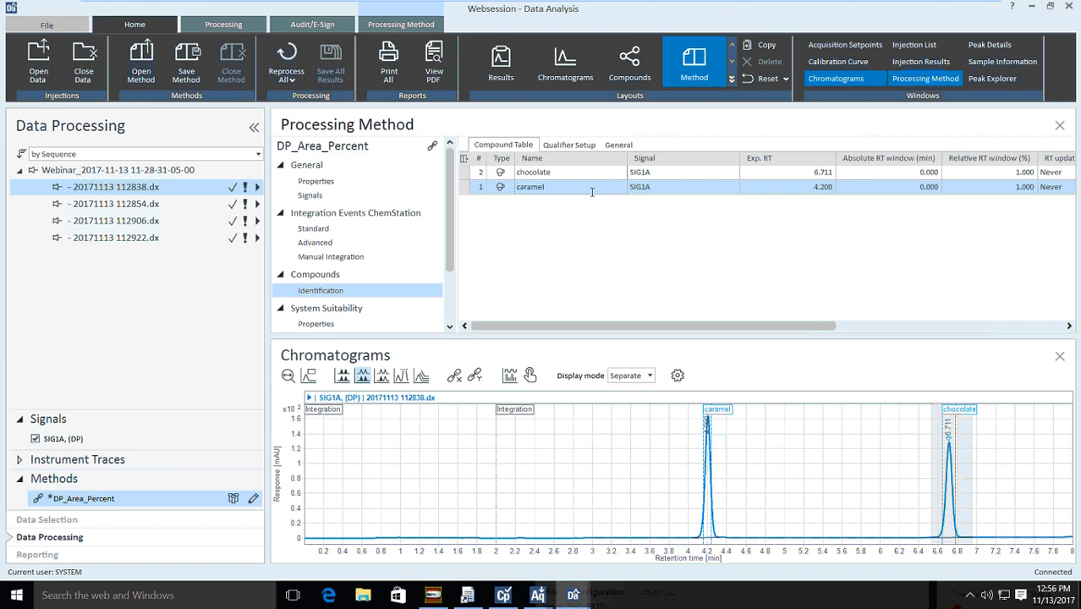
{"action": "left_click", "coordinate": [593, 188]}
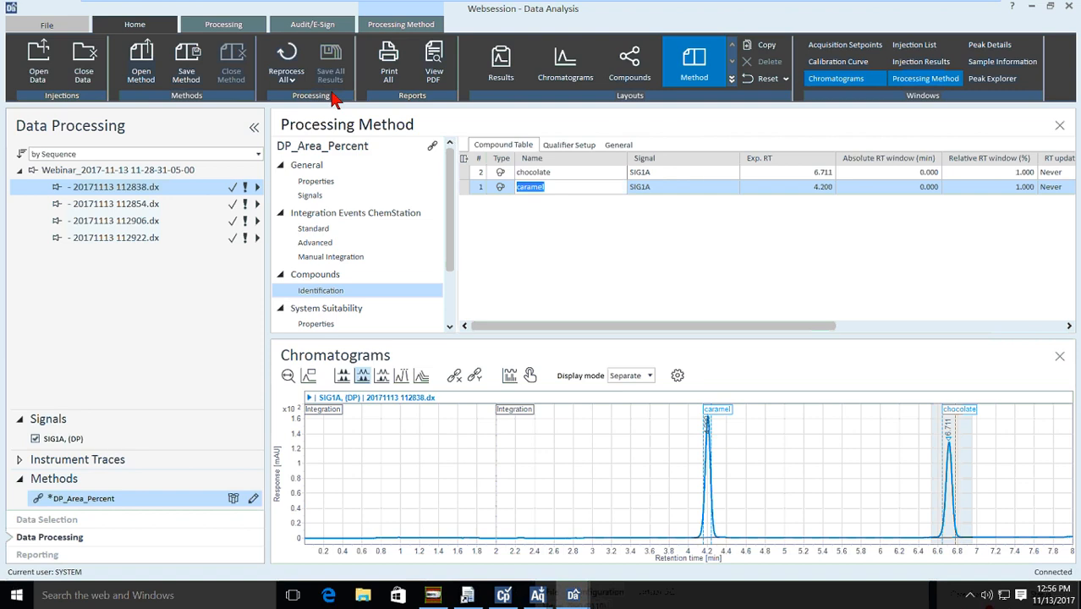
Reprocess all injections with the updated method and save all results.
{"action": "left_click", "coordinate": [284, 64]}
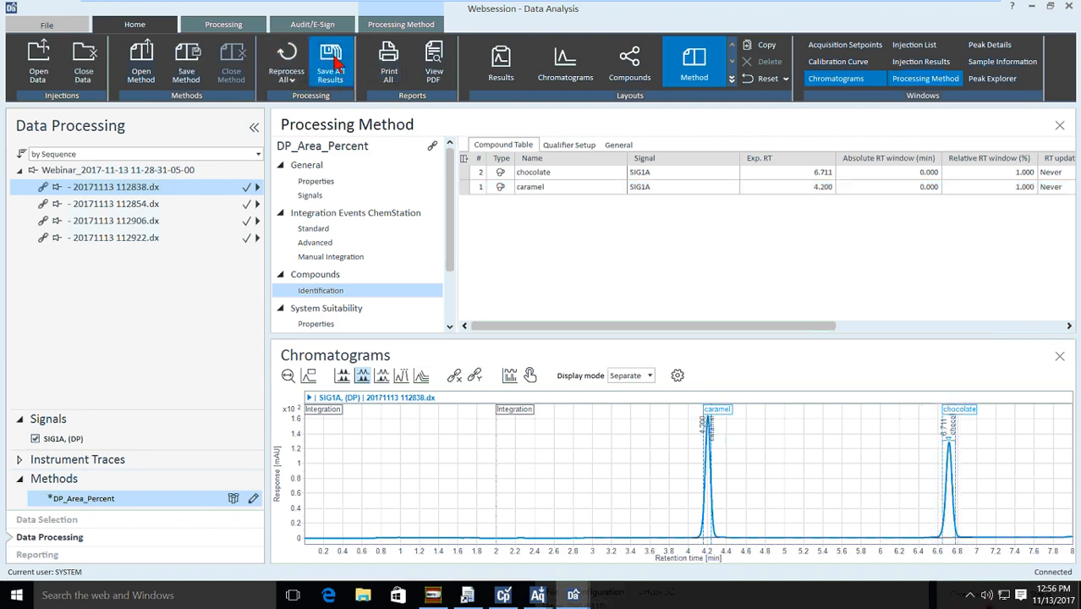
{"action": "left_click", "coordinate": [337, 64]}
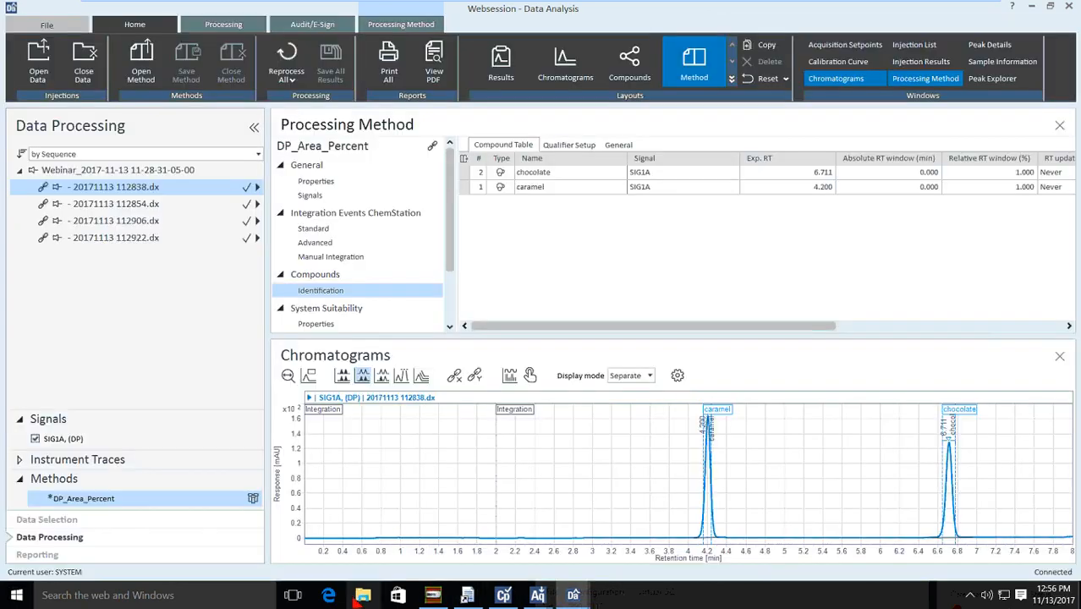
{"action": "key", "text": "super+e"}
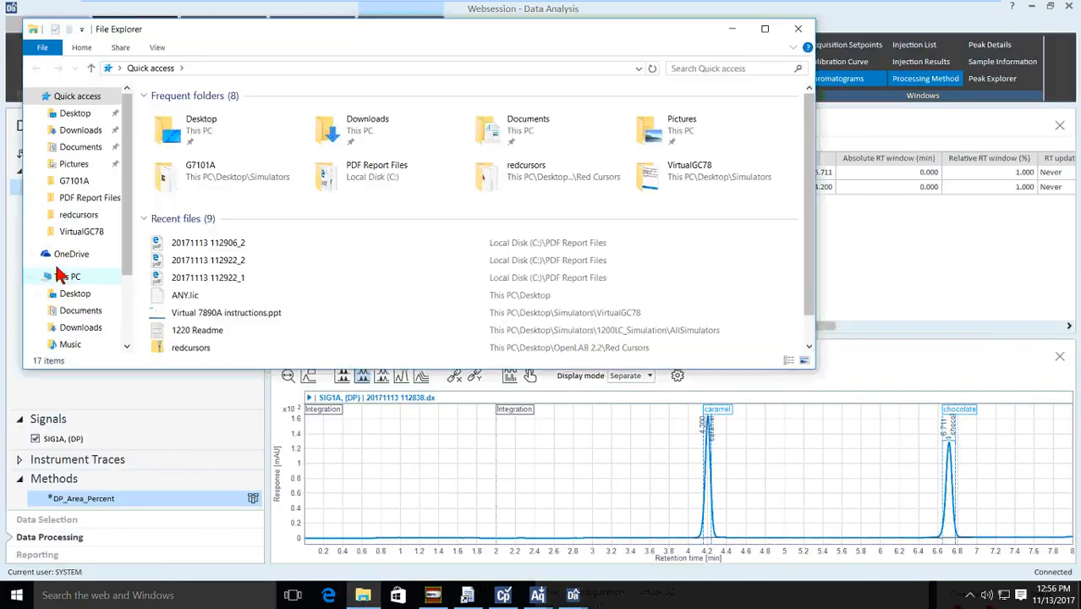
{"action": "left_click", "coordinate": [63, 276]}
{"action": "double_click", "coordinate": [400, 222]}
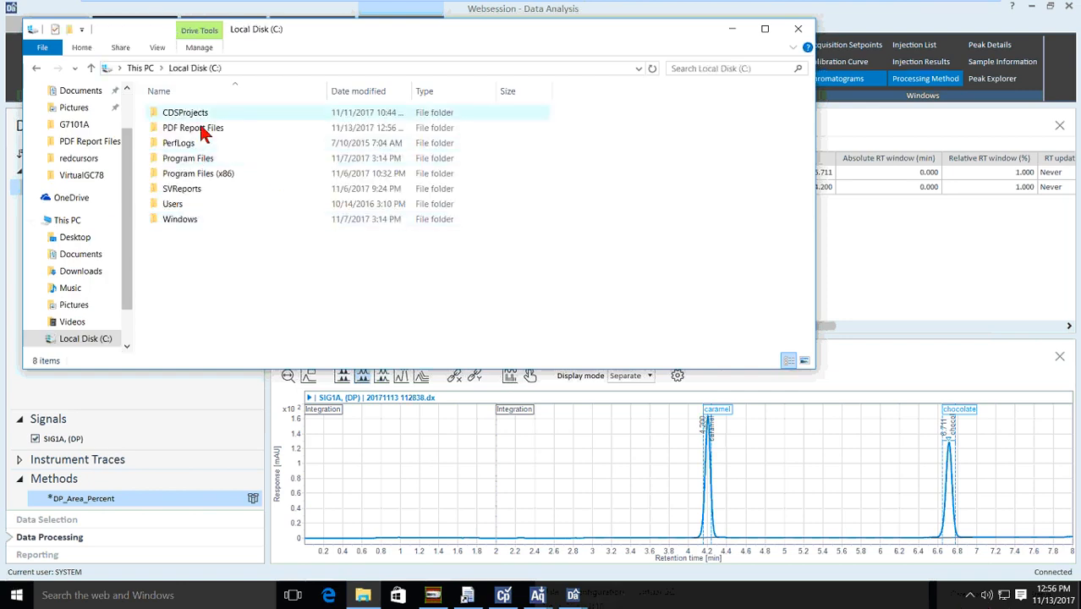
{"action": "double_click", "coordinate": [199, 127]}
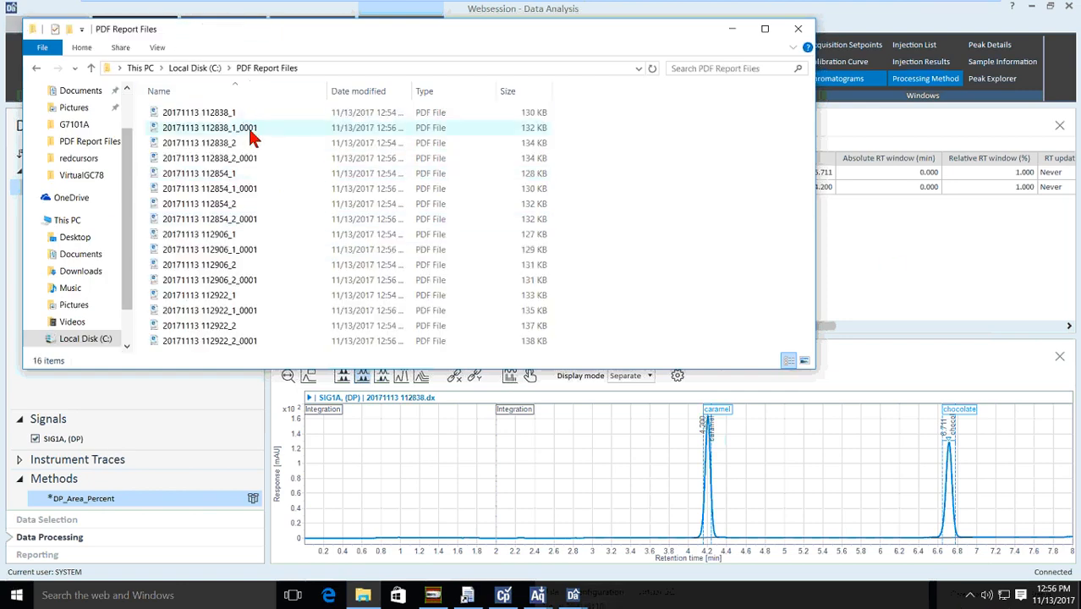
{"action": "left_click", "coordinate": [406, 128]}
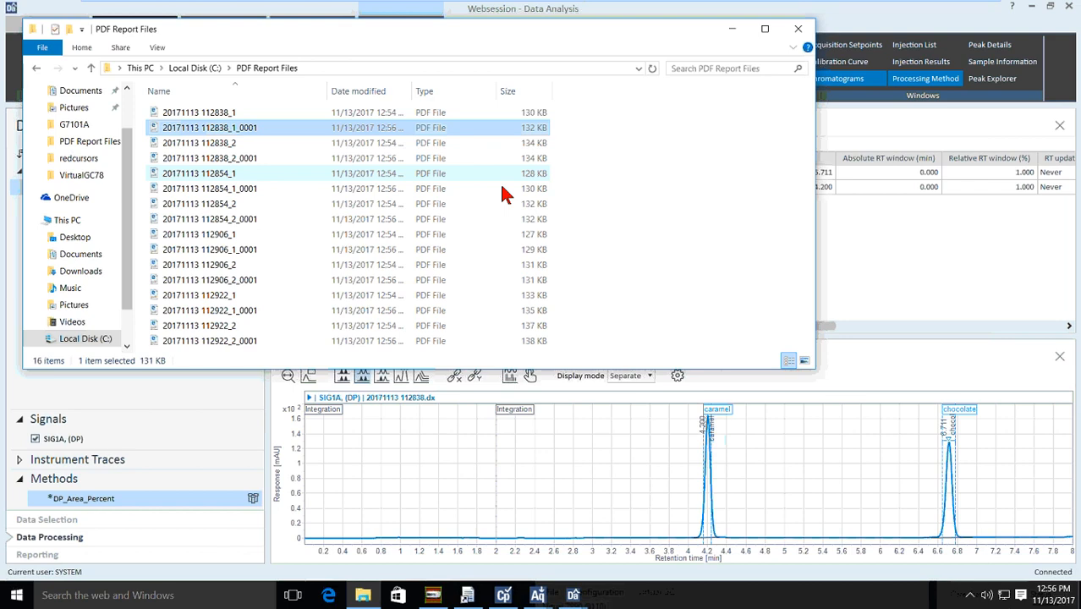
{"action": "key", "text": "Return"}
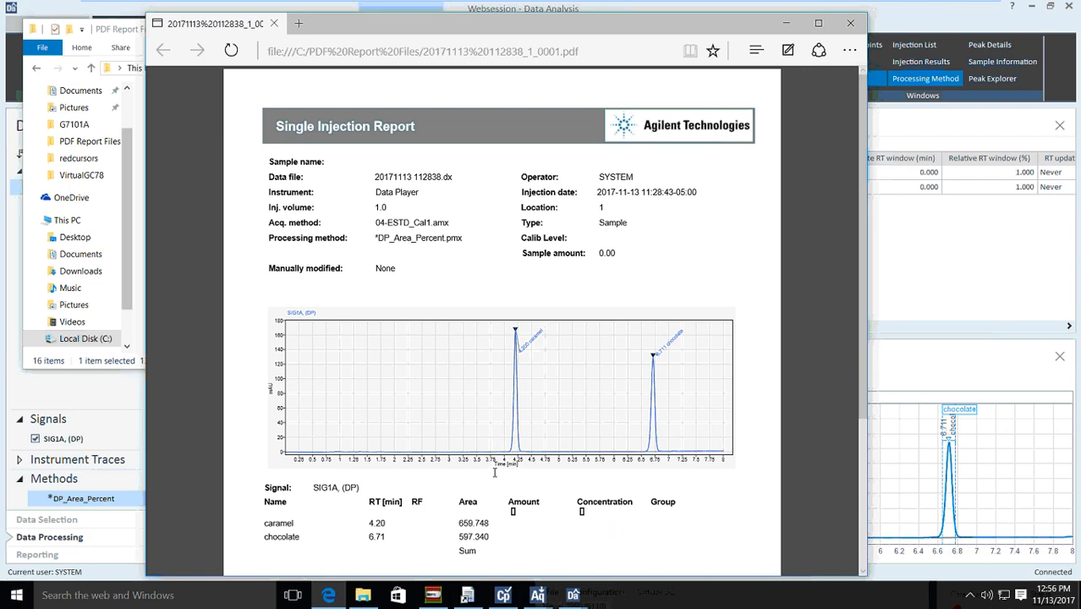
{"action": "left_click", "coordinate": [131, 28]}
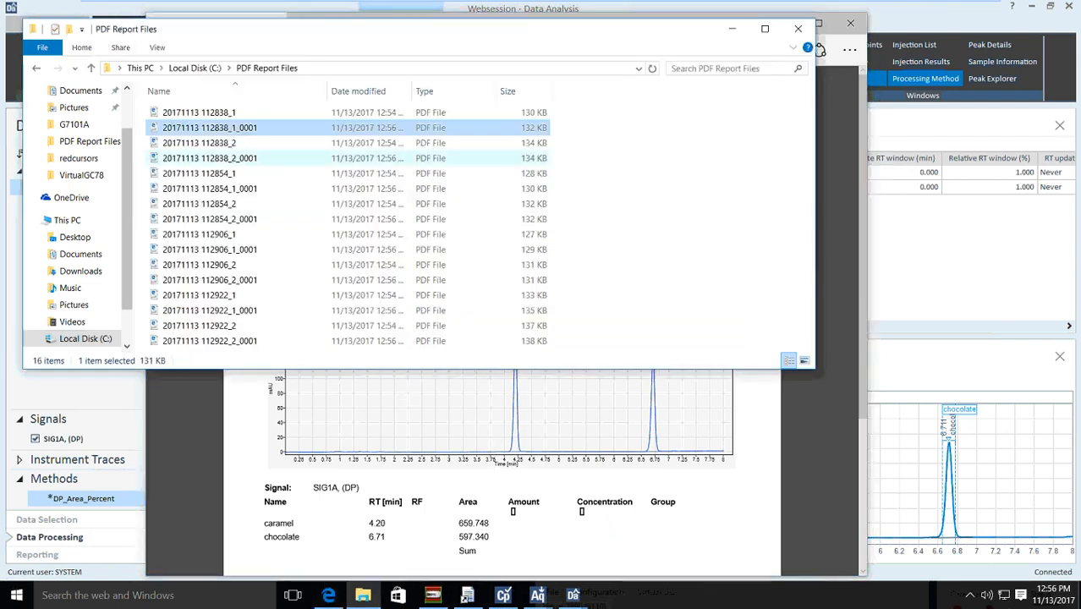
{"action": "double_click", "coordinate": [242, 158]}
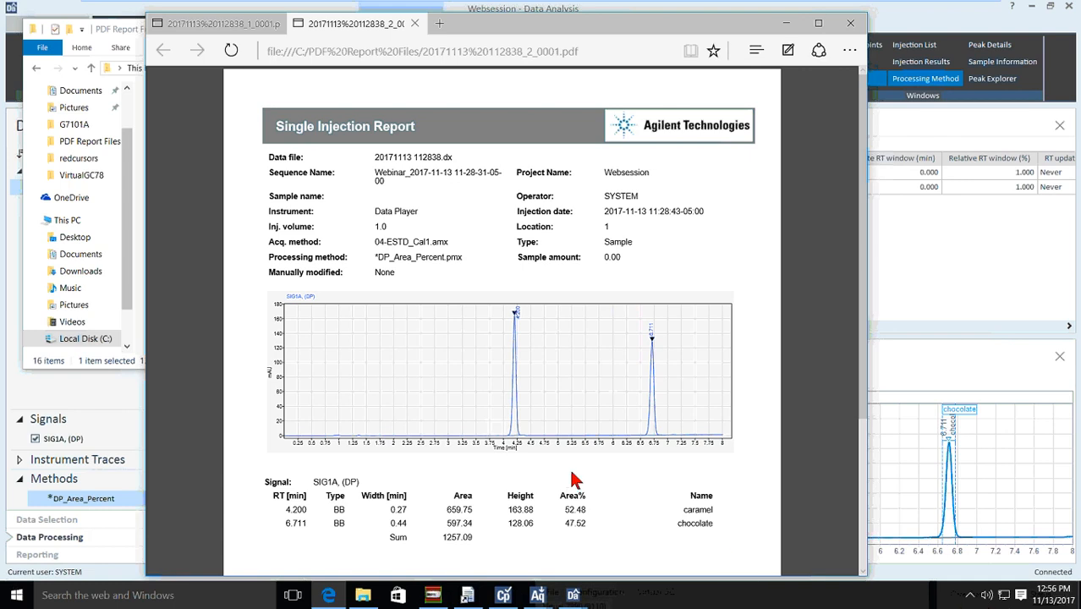
{"action": "left_click", "coordinate": [851, 24]}
{"action": "left_click", "coordinate": [431, 324]}
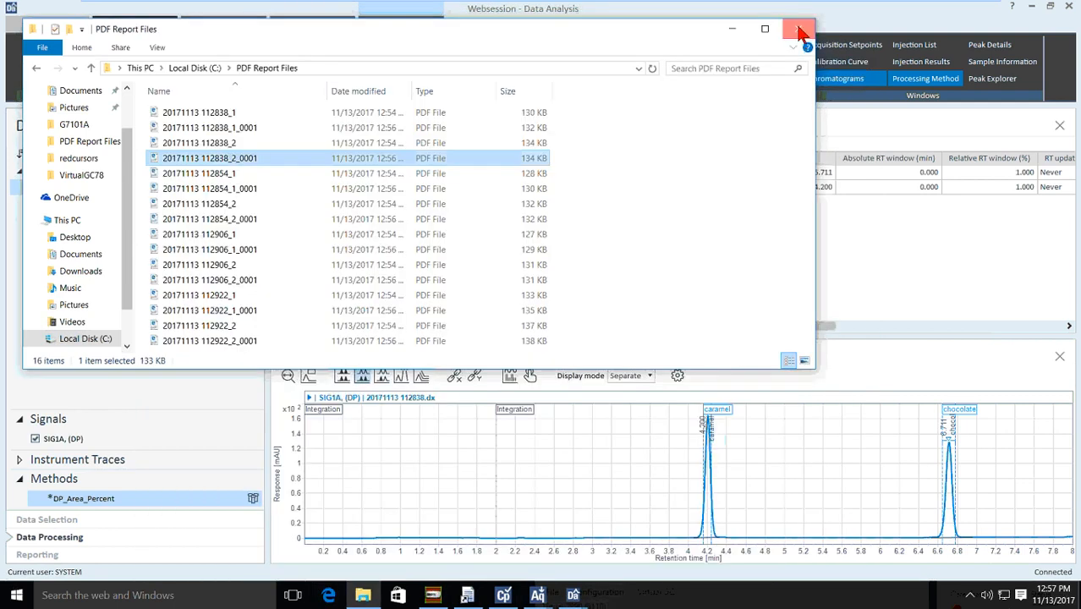
{"action": "left_click", "coordinate": [802, 32]}
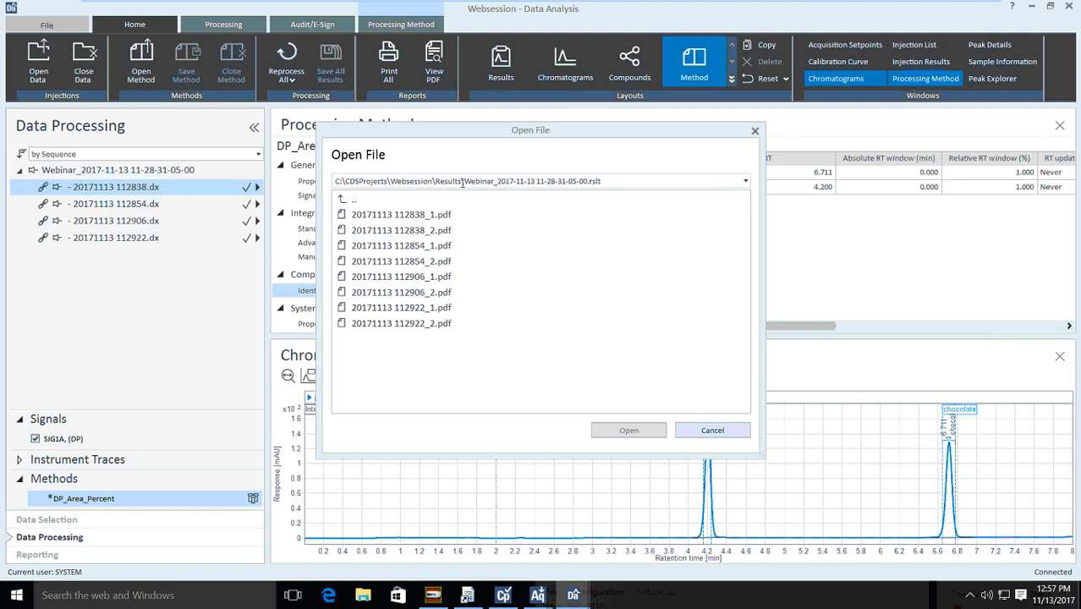
Close the list of PDF files stored in the result set and review the method's injection report settings.
{"action": "left_click", "coordinate": [755, 130]}
{"action": "scroll", "coordinate": [330, 330], "scroll_direction": "down", "scroll_amount": 3}
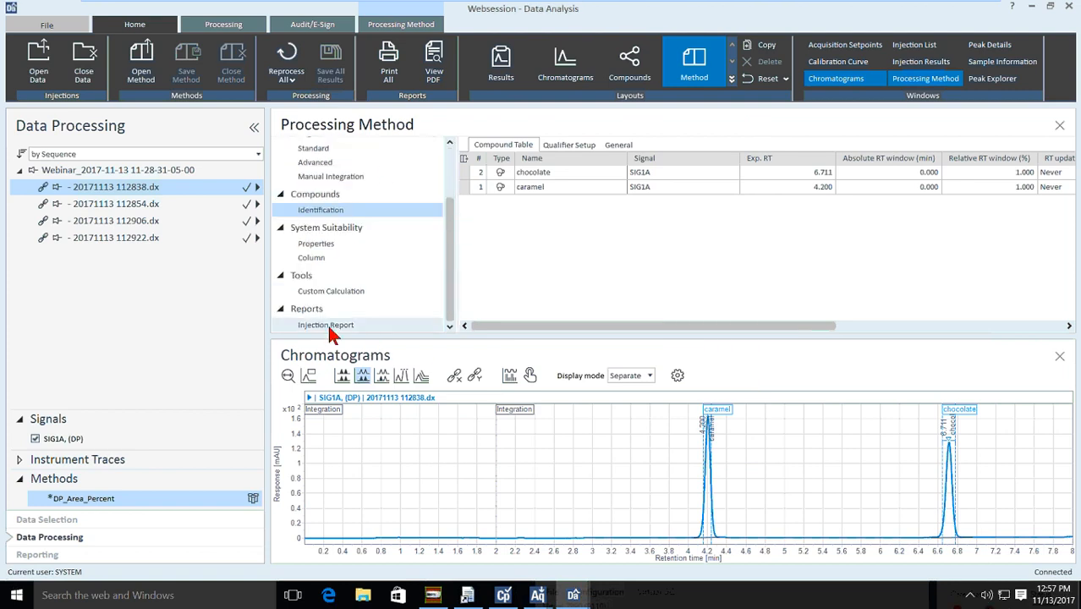
{"action": "left_click", "coordinate": [329, 328]}
{"action": "scroll", "coordinate": [850, 258], "scroll_direction": "down", "scroll_amount": 2}
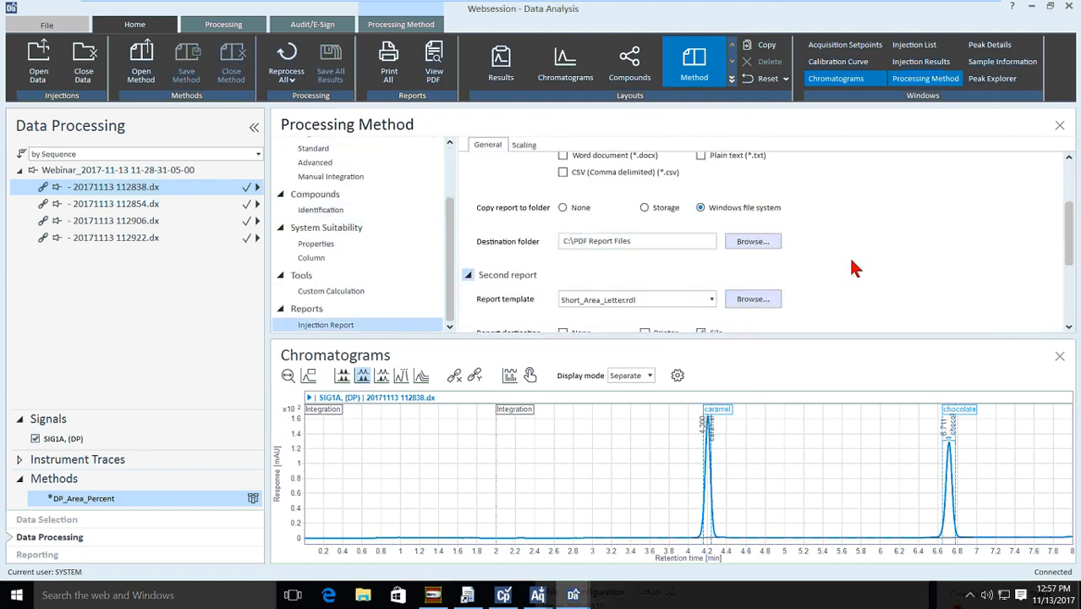
{"action": "scroll", "coordinate": [813, 255], "scroll_direction": "up", "scroll_amount": 2}
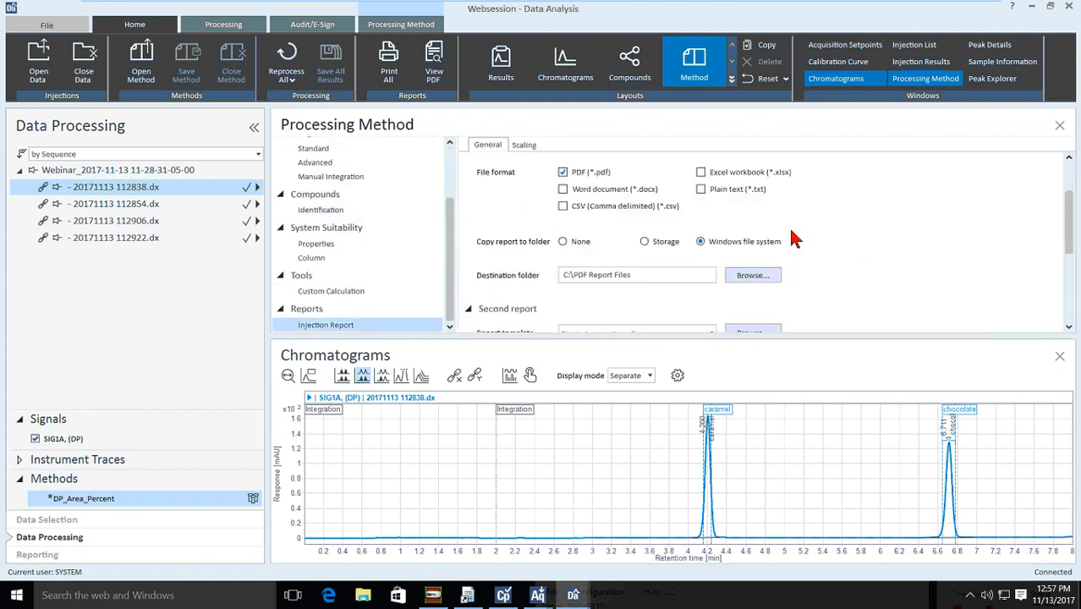
{"action": "scroll", "coordinate": [796, 240], "scroll_direction": "up", "scroll_amount": 3}
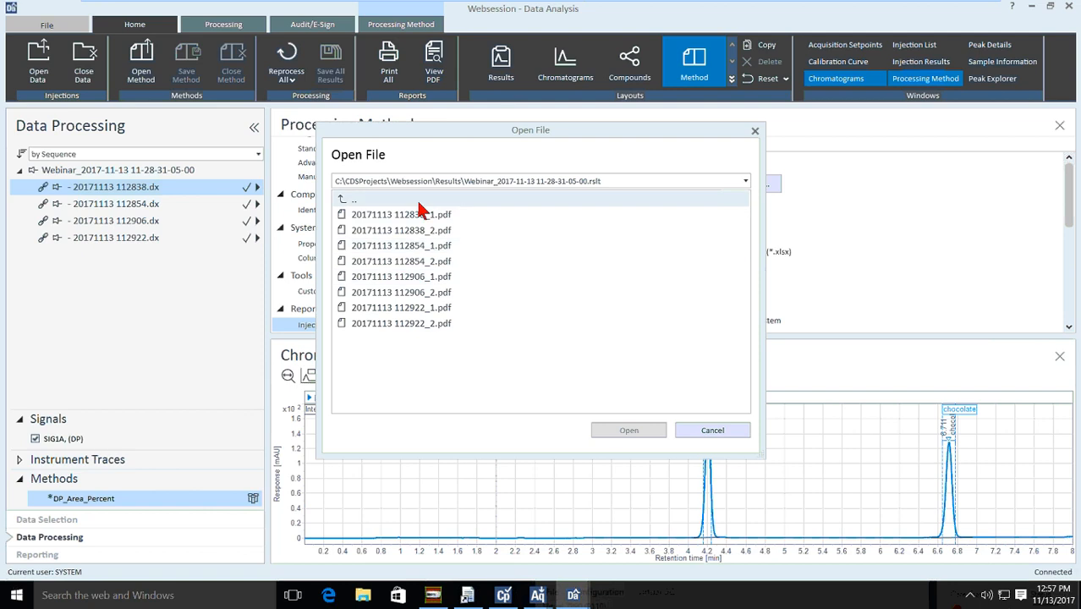
Compare the PDF files stored in the result set with the report's file and copy settings, and close the file list.
{"action": "left_click", "coordinate": [754, 131]}
{"action": "scroll", "coordinate": [864, 237], "scroll_direction": "down", "scroll_amount": 1}
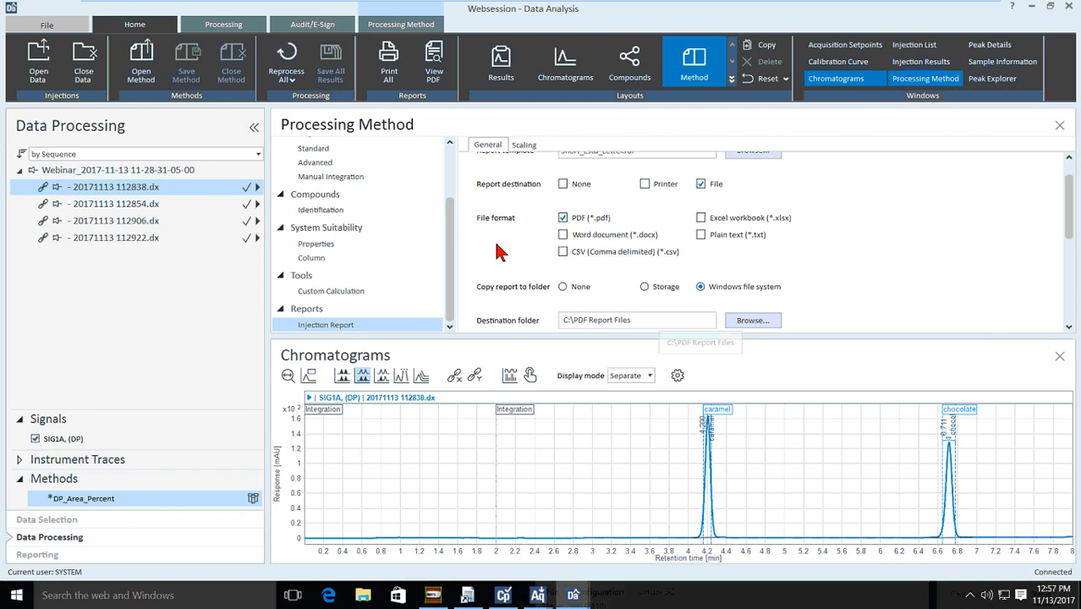
{"action": "left_click", "coordinate": [434, 59]}
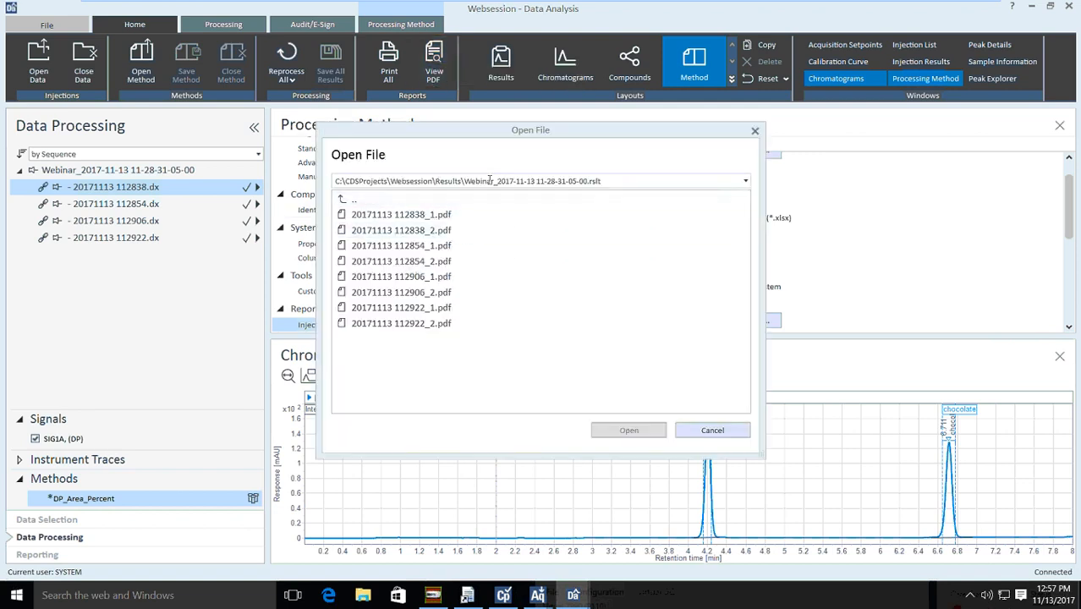
{"action": "left_click", "coordinate": [756, 131]}
Browse to C:\PDF Report Files in File Explorer, examine the list of original and reprocessed reports, and close the window.
{"action": "left_click", "coordinate": [372, 595]}
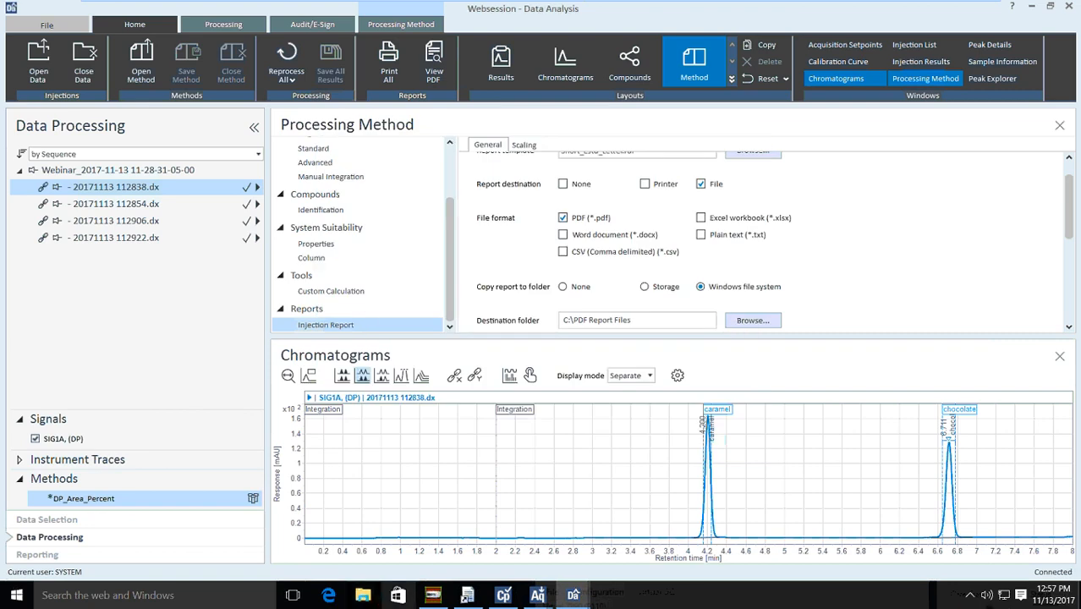
{"action": "left_click", "coordinate": [88, 295]}
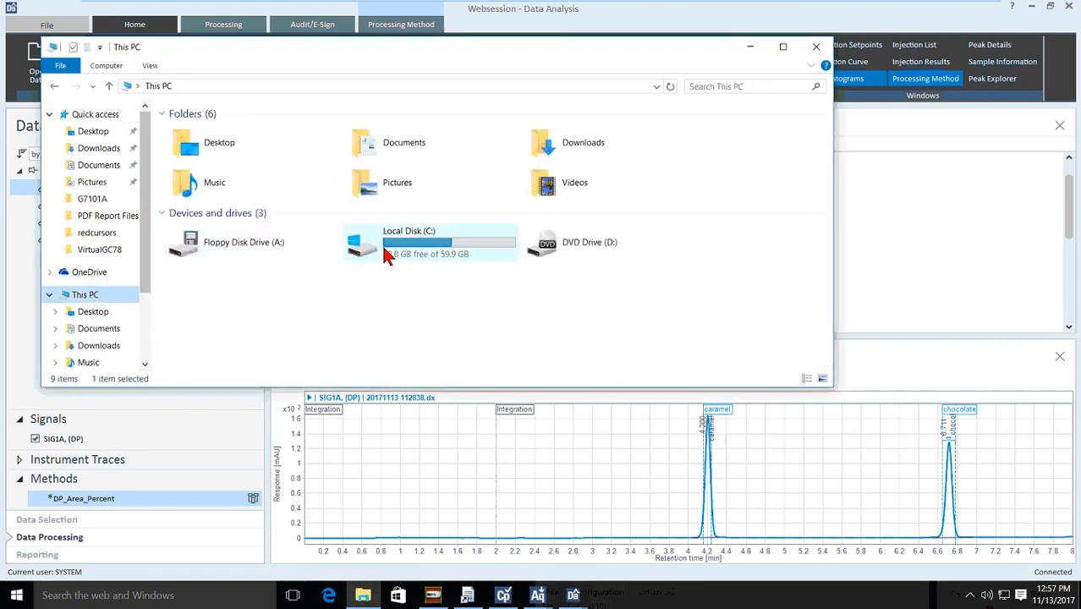
{"action": "double_click", "coordinate": [386, 251]}
{"action": "double_click", "coordinate": [215, 147]}
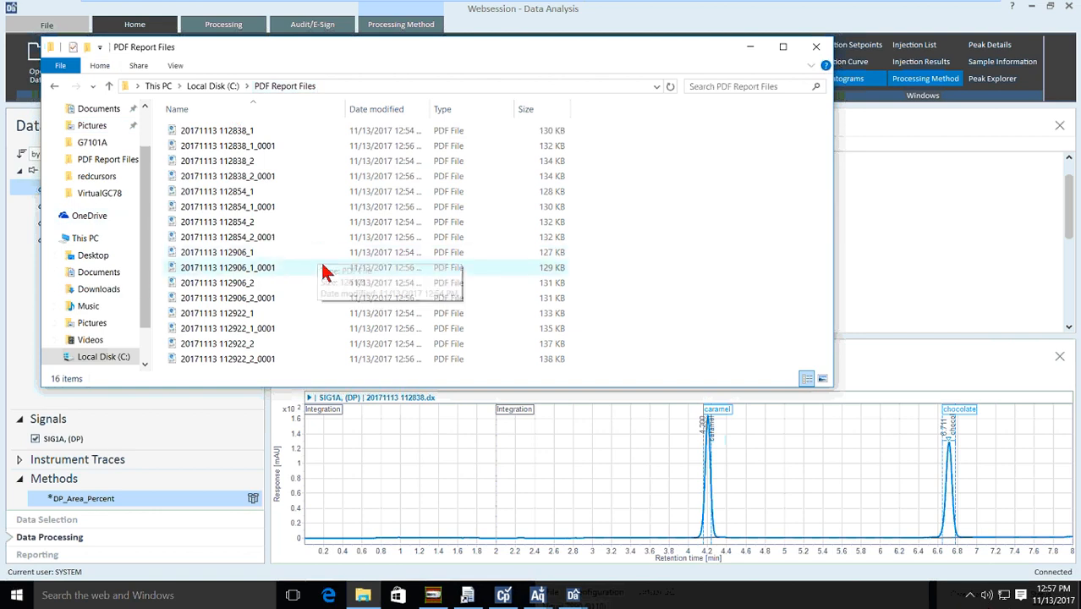
{"action": "left_click", "coordinate": [817, 47]}
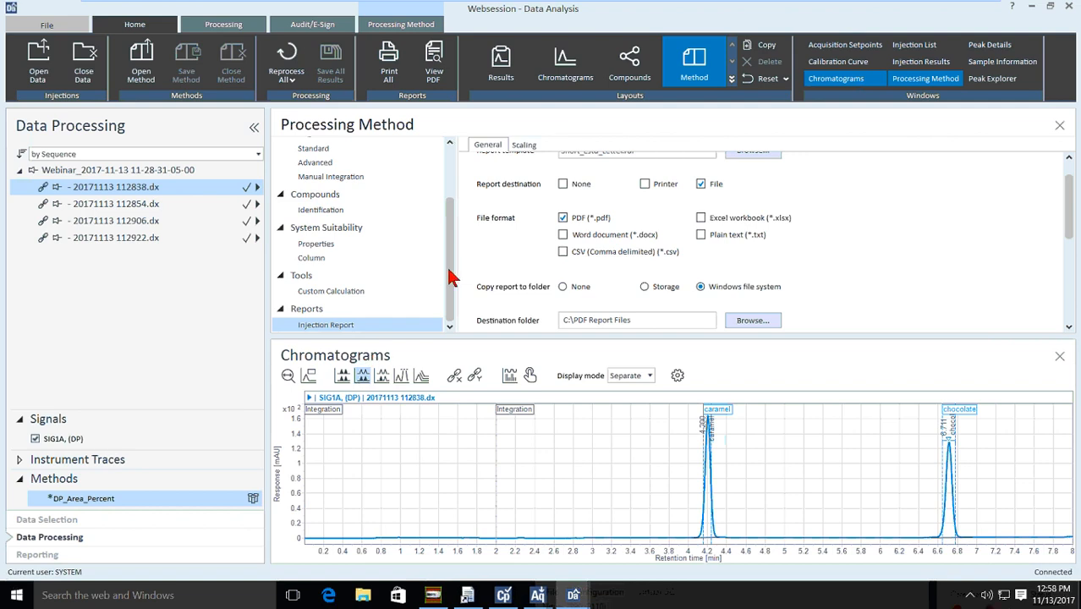
{"action": "scroll", "coordinate": [448, 278], "scroll_direction": "up", "scroll_amount": 3}
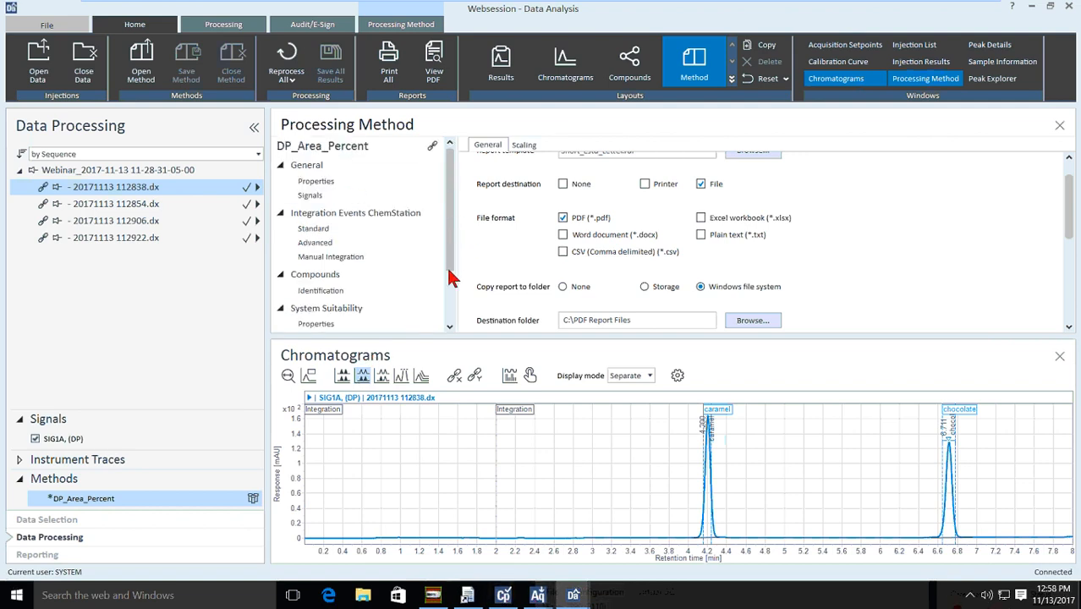
{"action": "left_click_drag", "start_coordinate": [448, 258], "coordinate": [451, 334]}
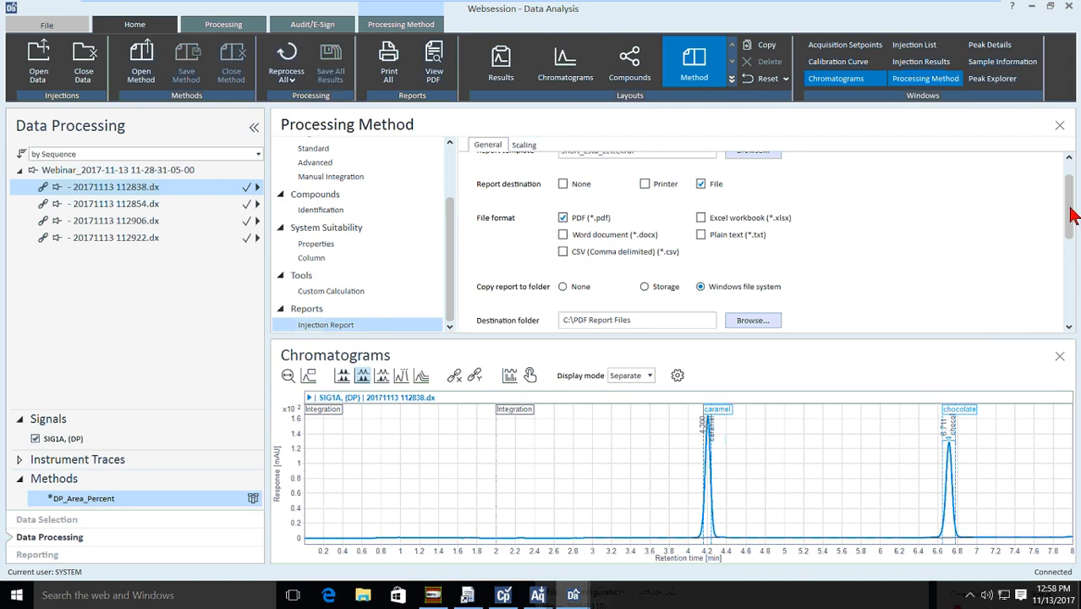
Review the available templates for the method's first injection report and keep Short_Estd_Letter.rdl.
{"action": "scroll", "coordinate": [1070, 216], "scroll_direction": "up", "scroll_amount": 1}
{"action": "left_click", "coordinate": [712, 184]}
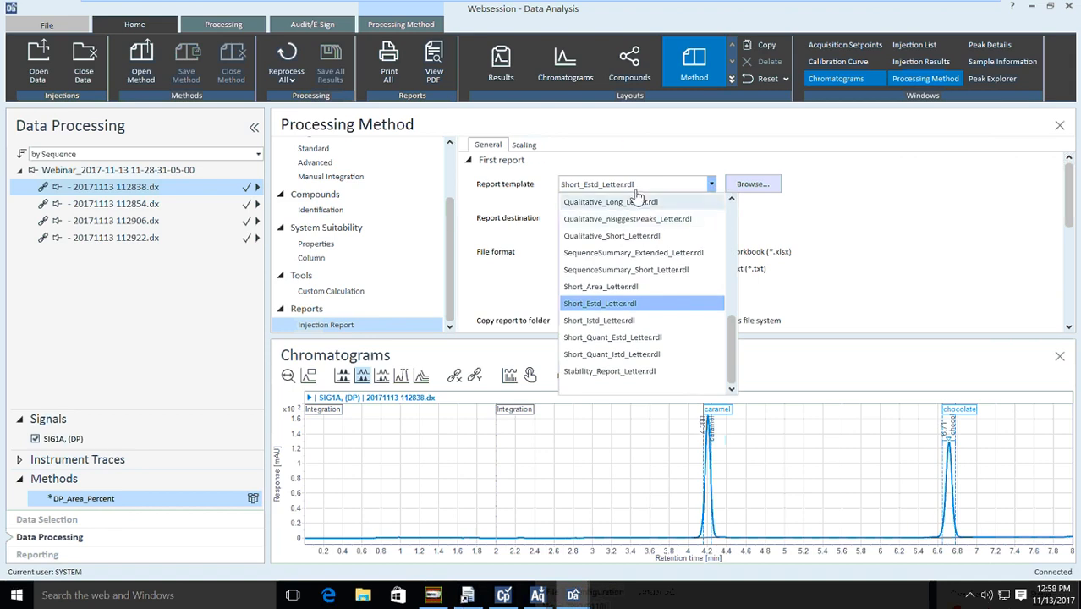
{"action": "left_click", "coordinate": [874, 218]}
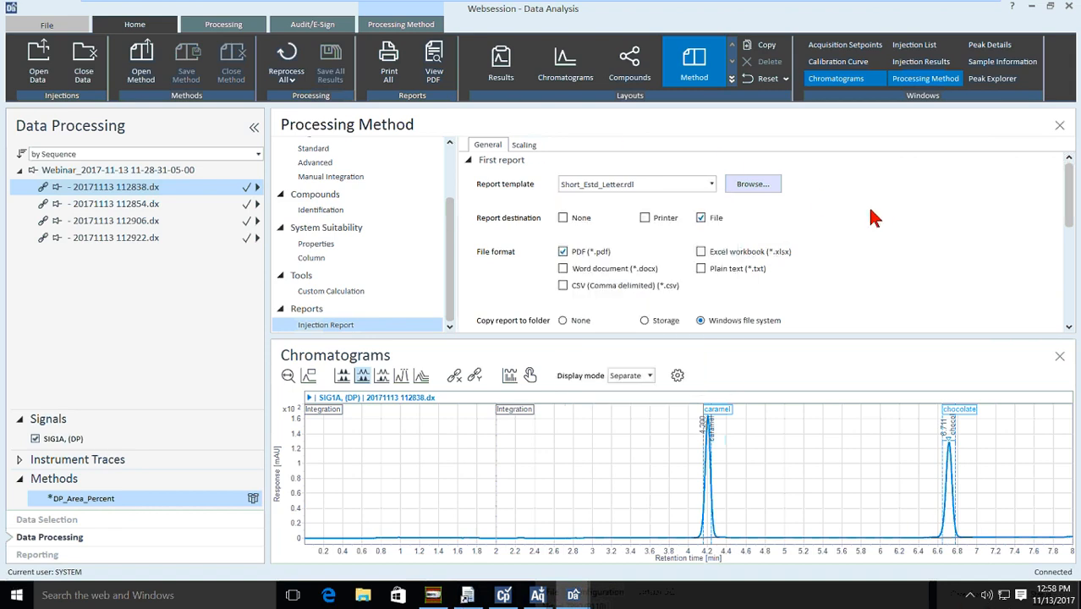
Switch to Control Panel and start Data Analysis for the No Templates Loaded project.
{"action": "left_click", "coordinate": [1043, 5]}
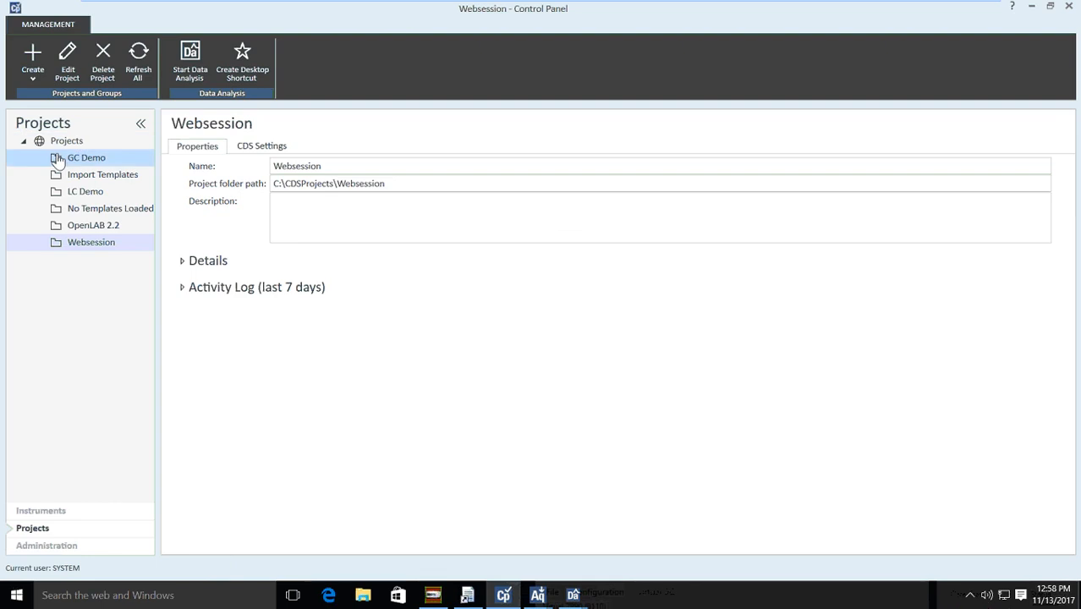
{"action": "left_click", "coordinate": [140, 210]}
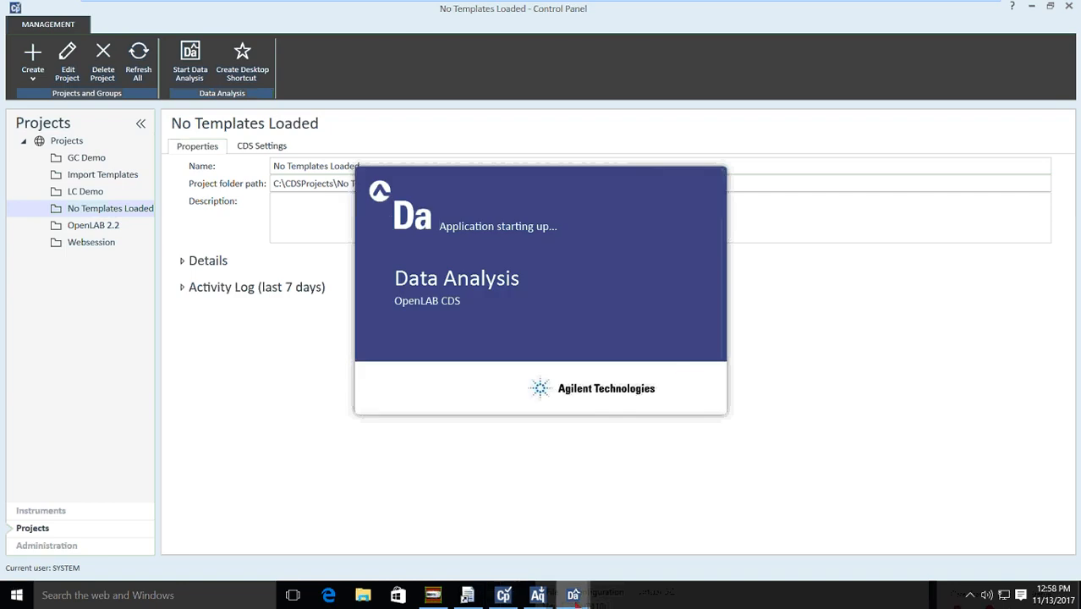
Return to the Websession project and preview injection 20171113 112838.dx in Reporting with the Short_Area_Letter.rdl template.
{"action": "mouse_move", "coordinate": [574, 596]}
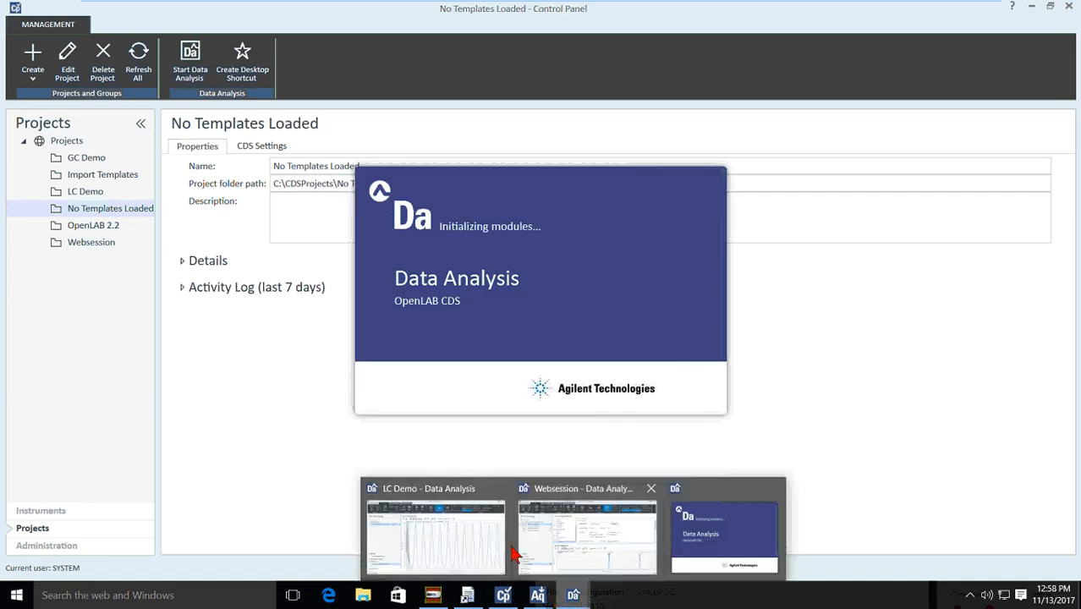
{"action": "left_click", "coordinate": [568, 544]}
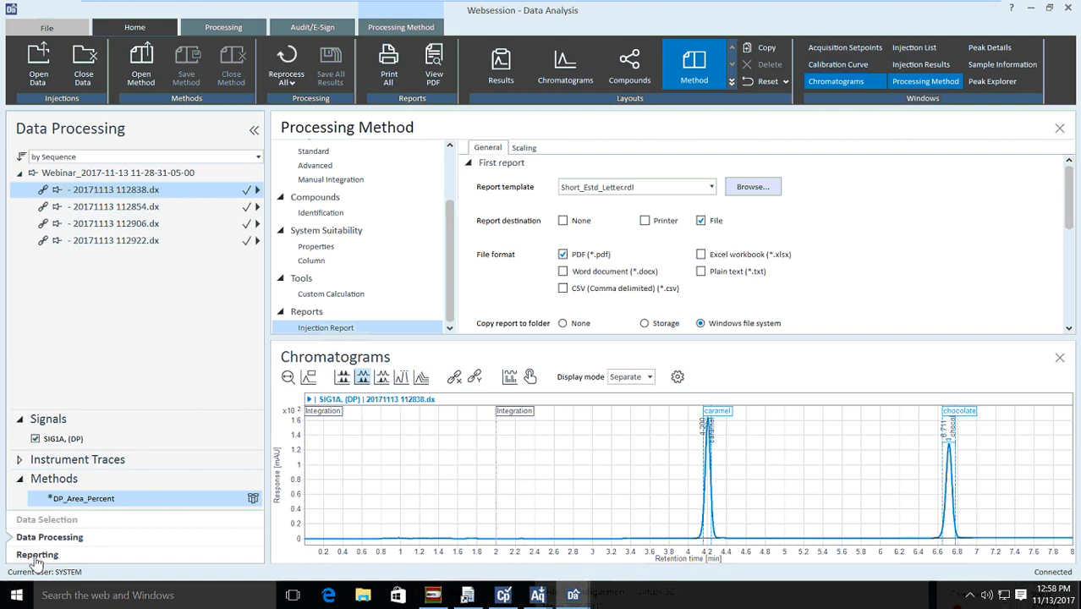
{"action": "left_click", "coordinate": [39, 555]}
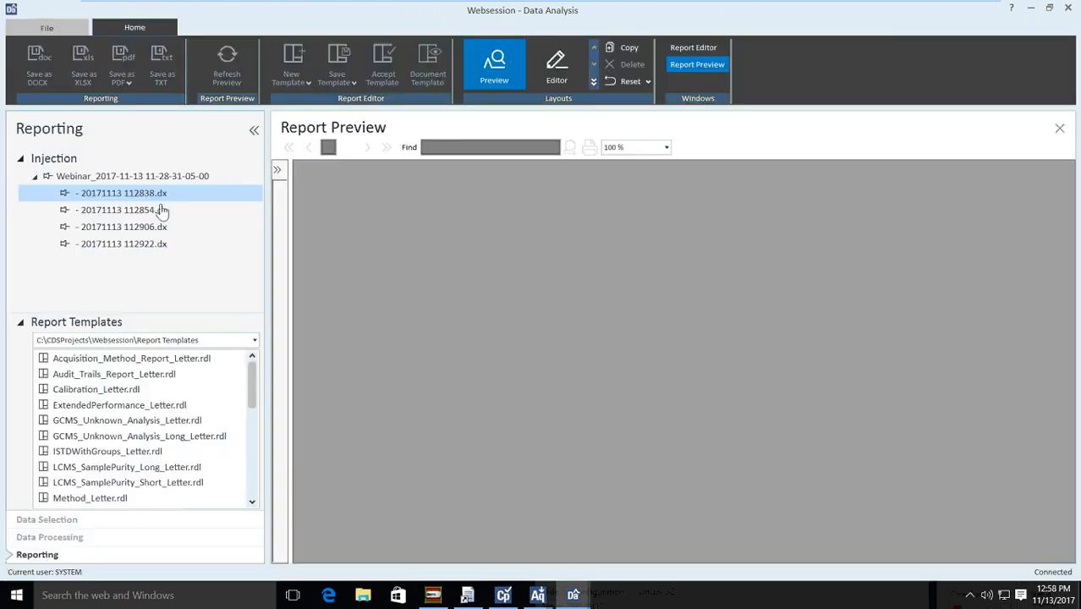
{"action": "left_click_drag", "start_coordinate": [252, 394], "coordinate": [257, 475]}
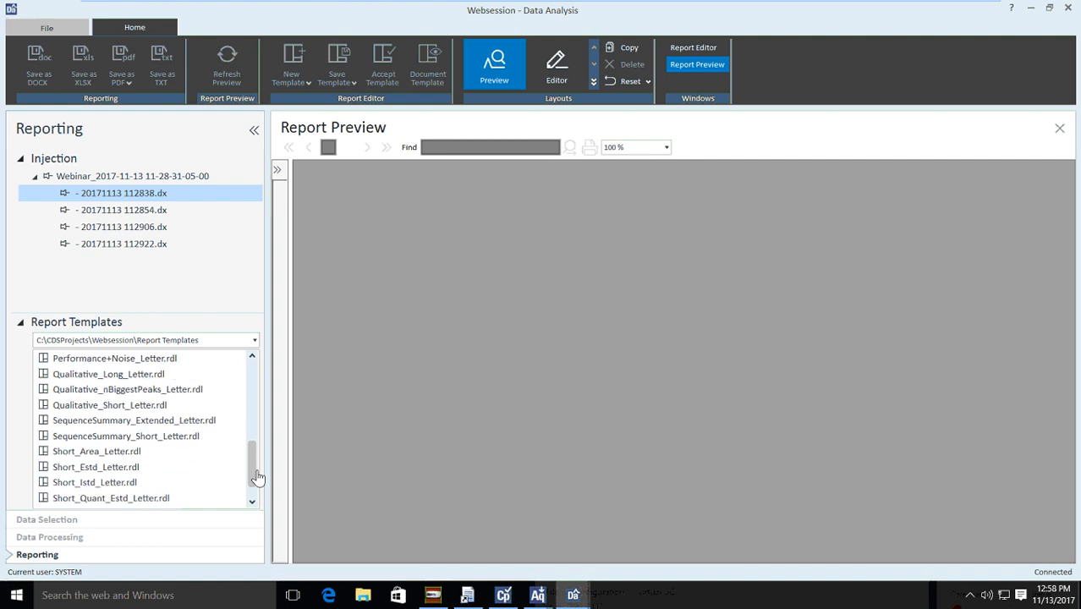
{"action": "left_click", "coordinate": [88, 454]}
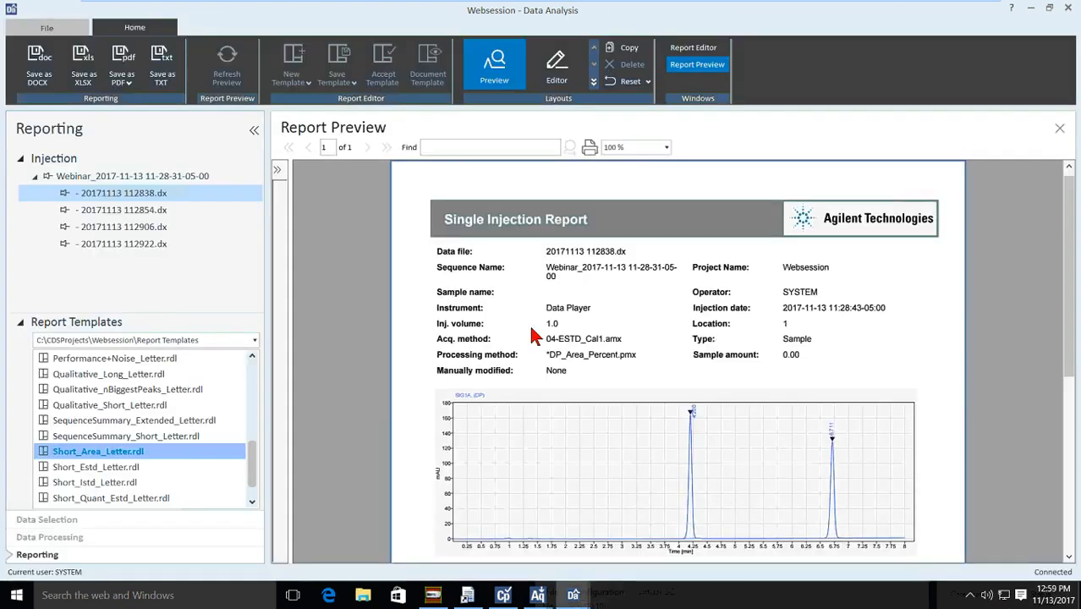
{"action": "scroll", "coordinate": [531, 329], "scroll_direction": "down", "scroll_amount": 3}
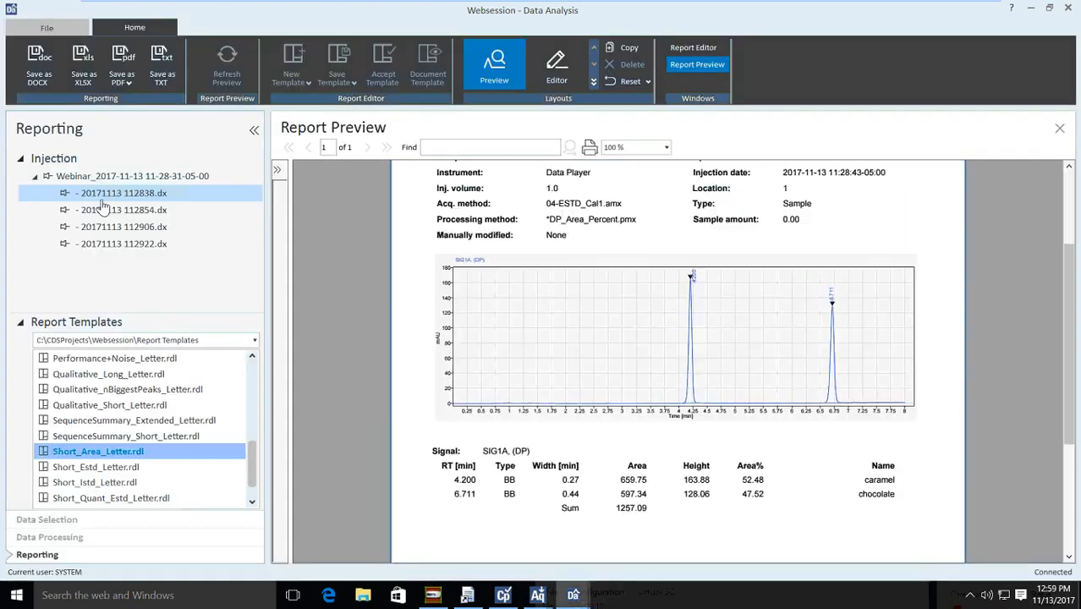
Refresh the report preview for injection 20171113 112854.dx using the same template.
{"action": "left_click", "coordinate": [146, 211]}
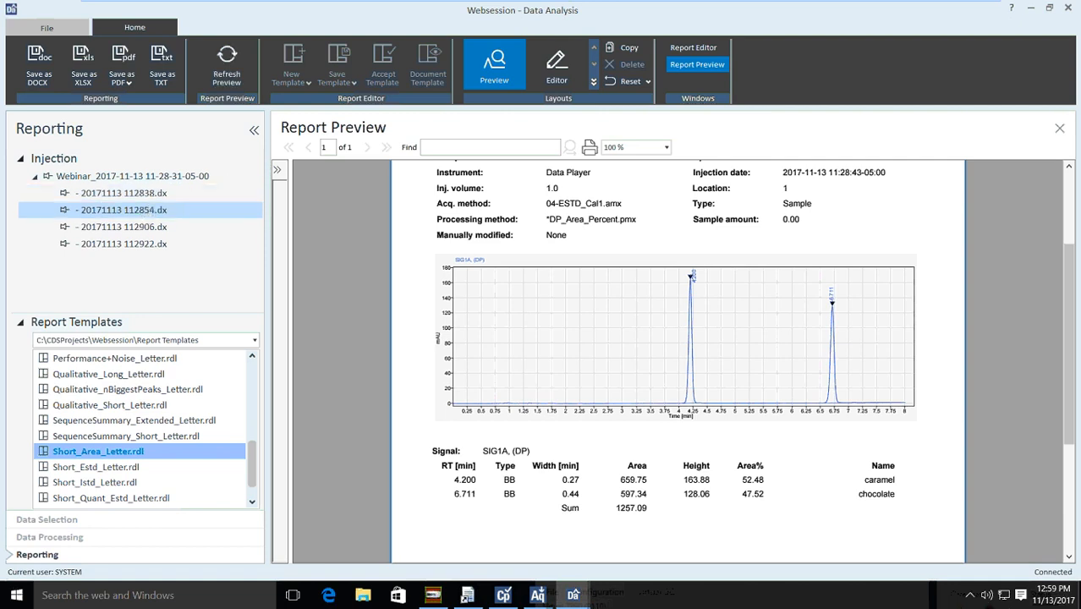
{"action": "left_click", "coordinate": [236, 59]}
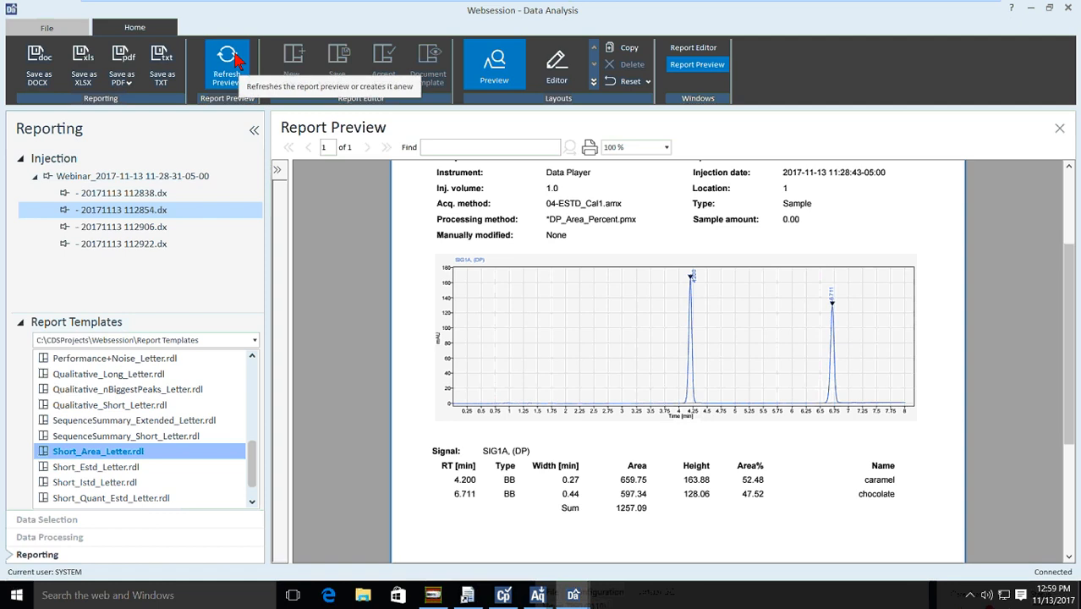
{"action": "scroll", "coordinate": [720, 380], "scroll_direction": "down", "scroll_amount": 1}
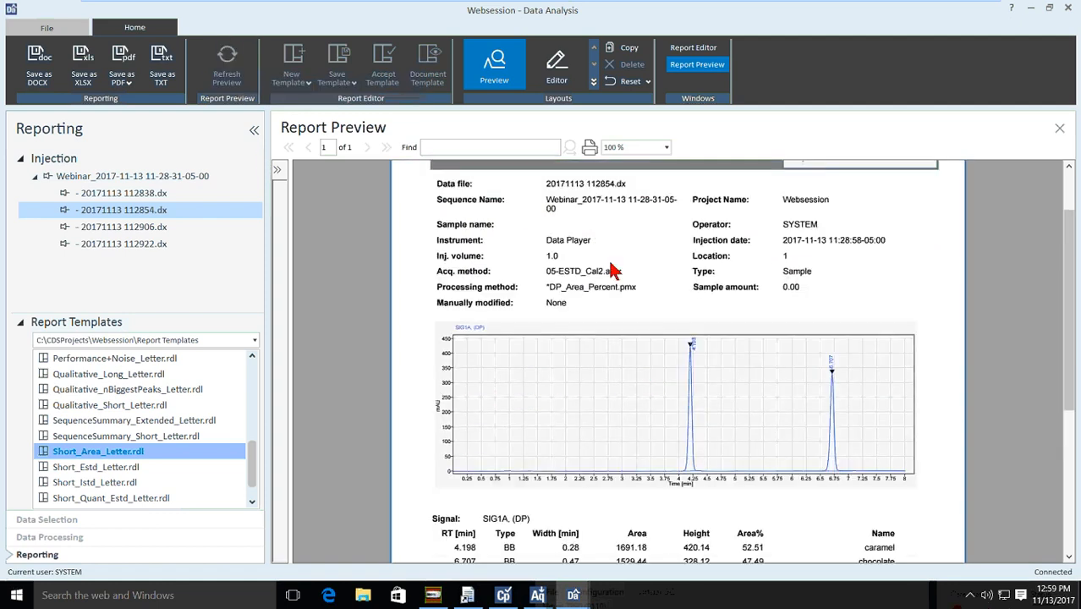
{"action": "left_click", "coordinate": [109, 227]}
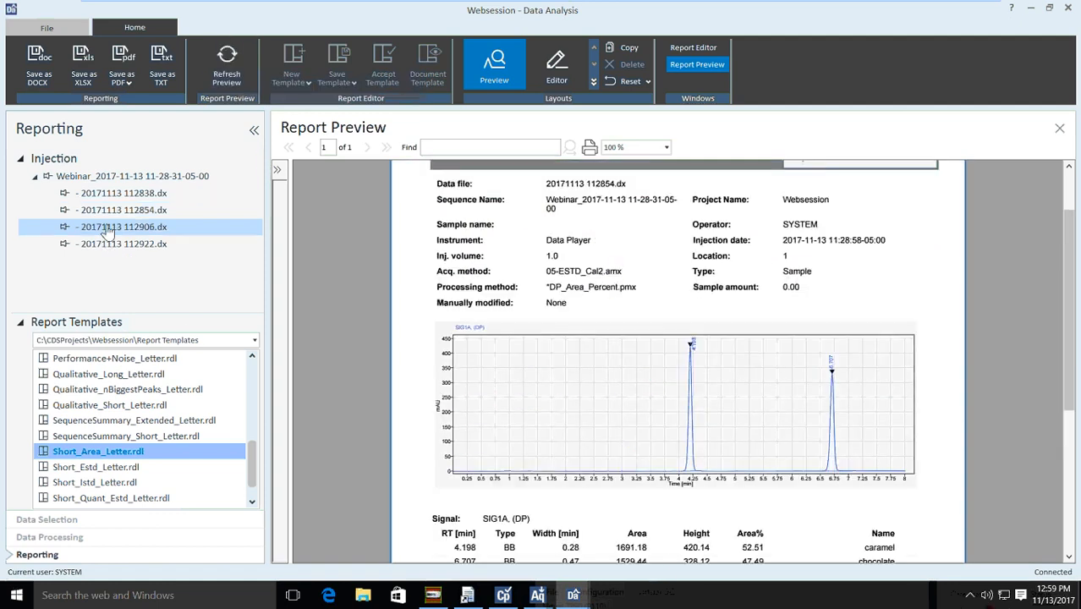
{"action": "left_click", "coordinate": [170, 178]}
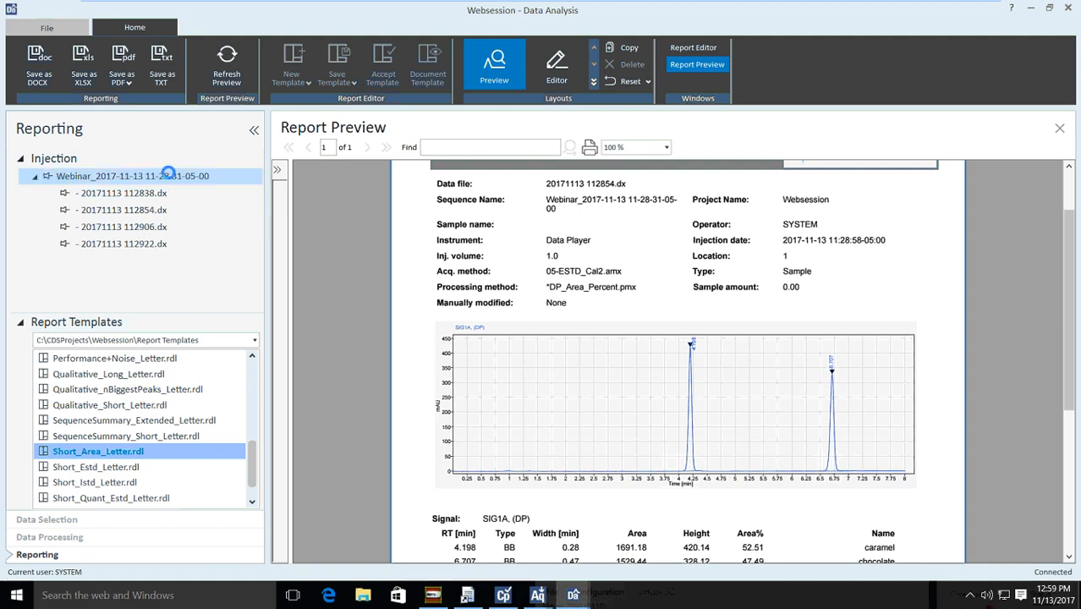
{"action": "left_click", "coordinate": [226, 78]}
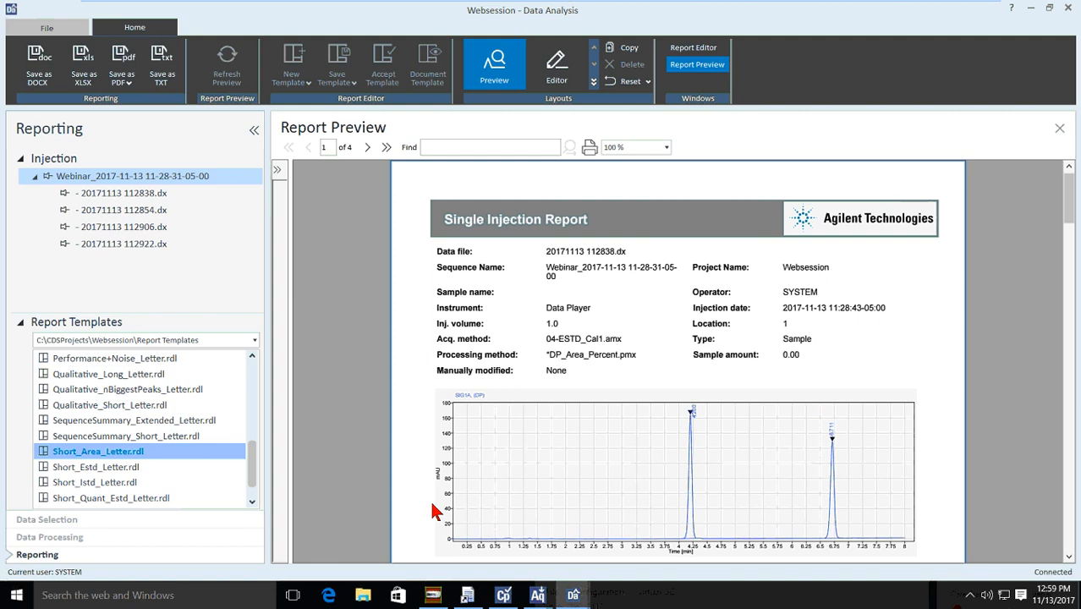
{"action": "scroll", "coordinate": [406, 406], "scroll_direction": "down", "scroll_amount": 6}
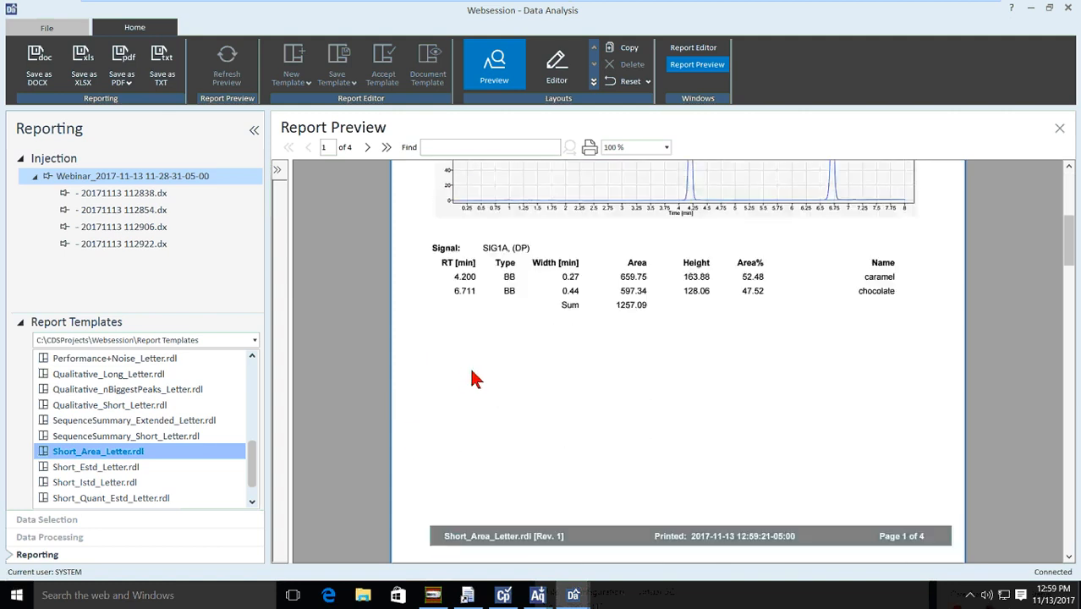
{"action": "scroll", "coordinate": [465, 390], "scroll_direction": "down", "scroll_amount": 10}
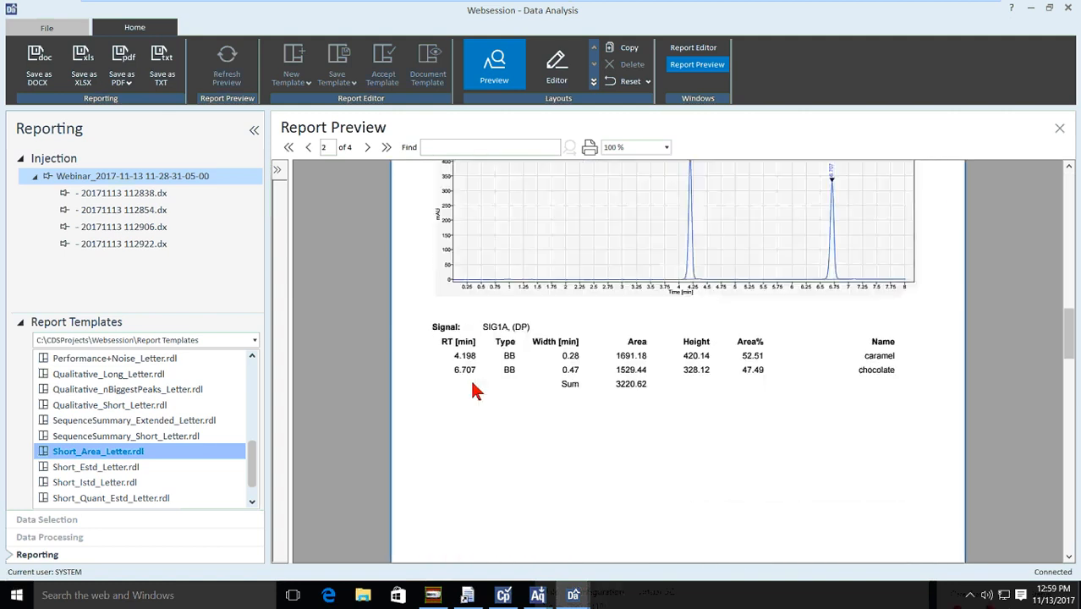
{"action": "scroll", "coordinate": [463, 396], "scroll_direction": "down", "scroll_amount": 4}
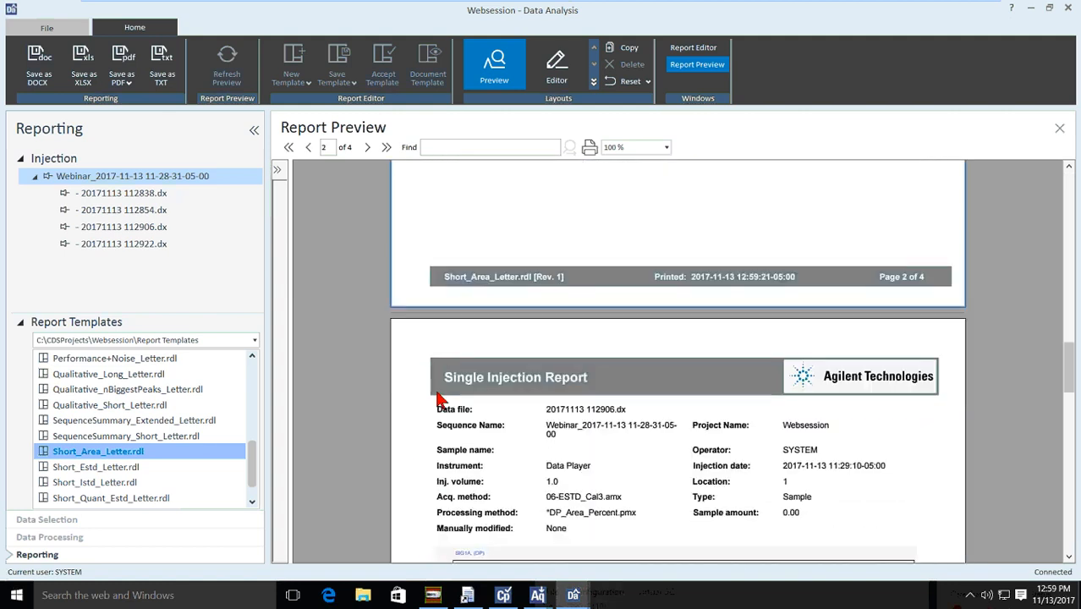
{"action": "scroll", "coordinate": [469, 381], "scroll_direction": "down", "scroll_amount": 3}
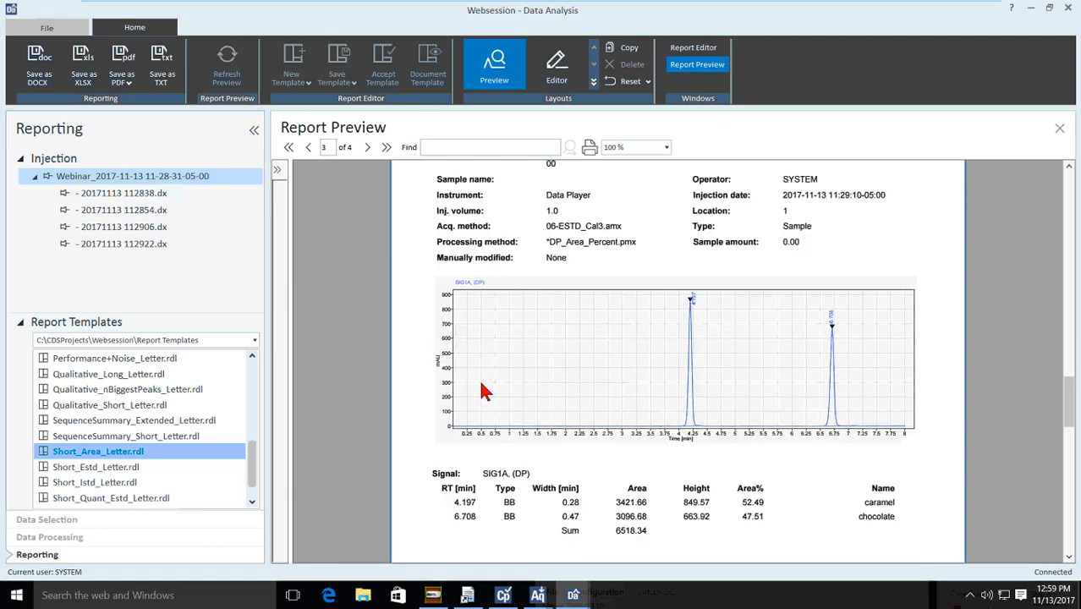
{"action": "scroll", "coordinate": [483, 376], "scroll_direction": "down", "scroll_amount": 6}
{"action": "scroll", "coordinate": [480, 379], "scroll_direction": "down", "scroll_amount": 12}
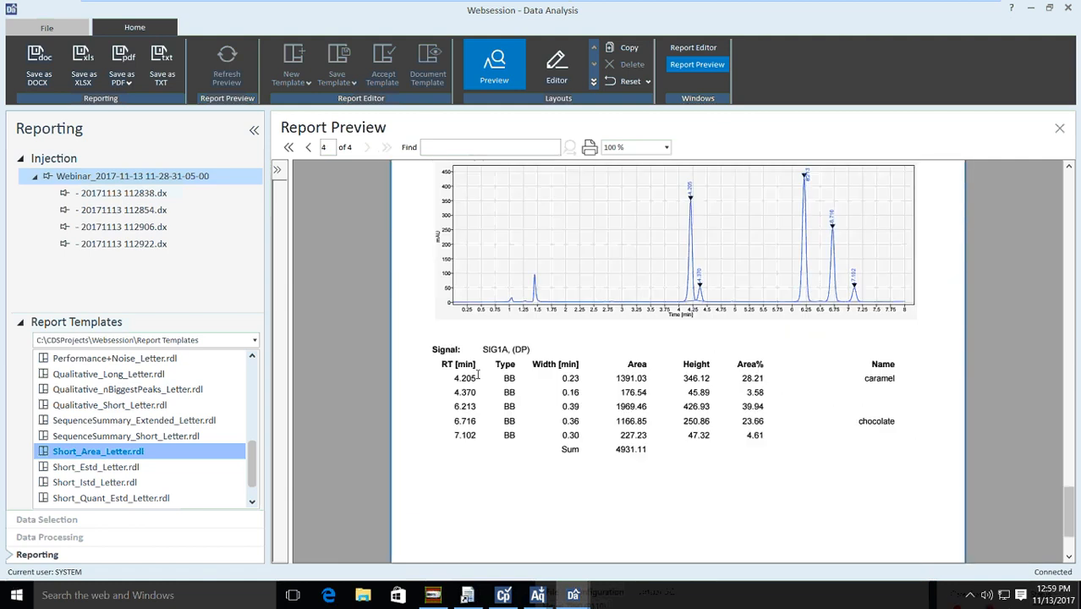
{"action": "scroll", "coordinate": [477, 377], "scroll_direction": "up", "scroll_amount": 5}
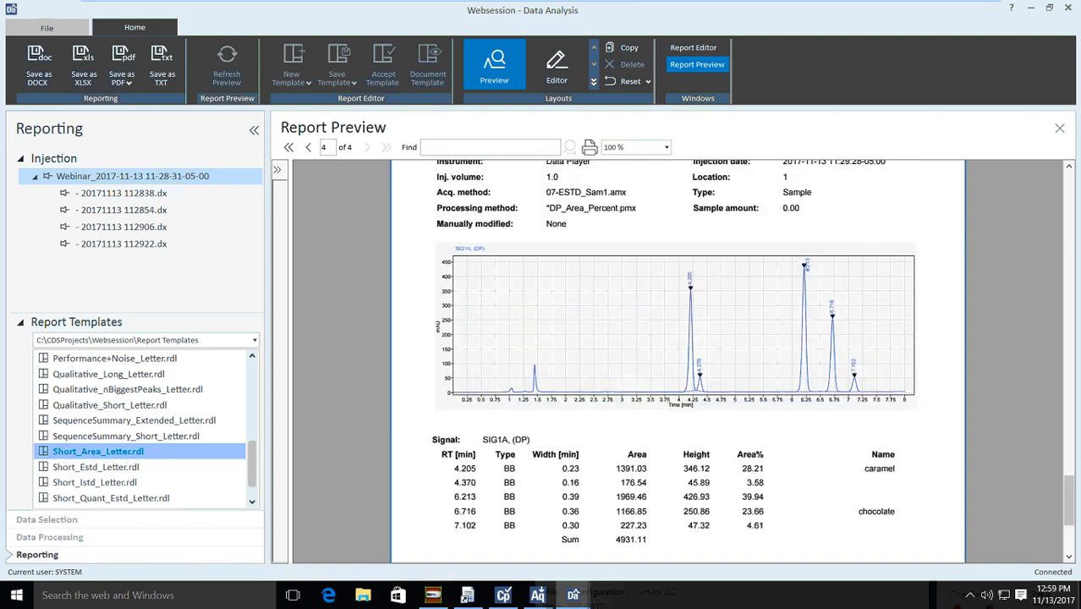
{"action": "scroll", "coordinate": [476, 391], "scroll_direction": "up", "scroll_amount": 2}
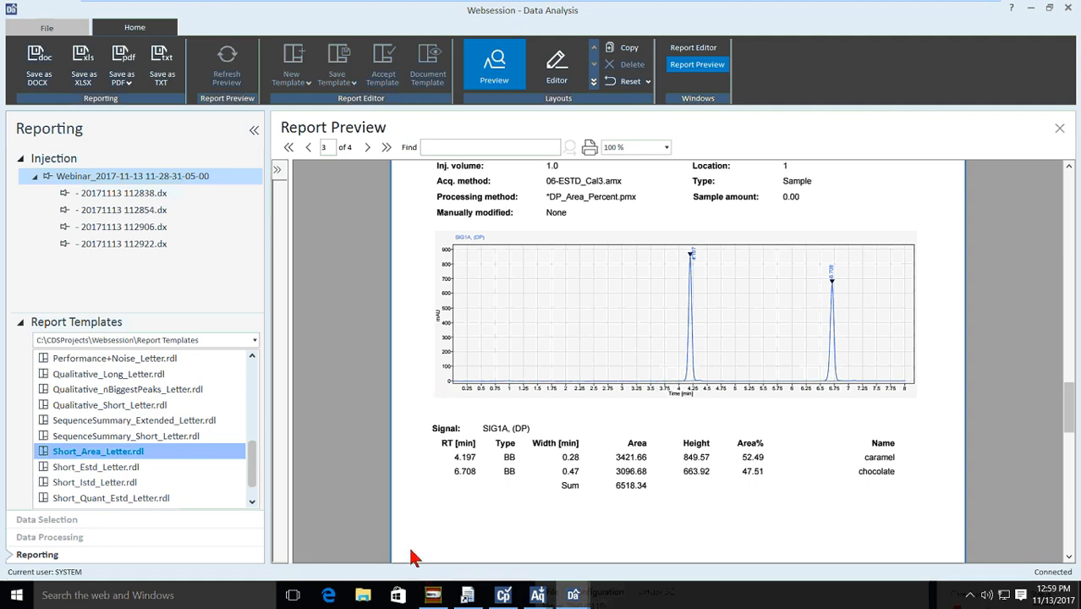
Switch to the No Templates Loaded project and check its report template list and processing method view.
{"action": "left_click", "coordinate": [573, 595]}
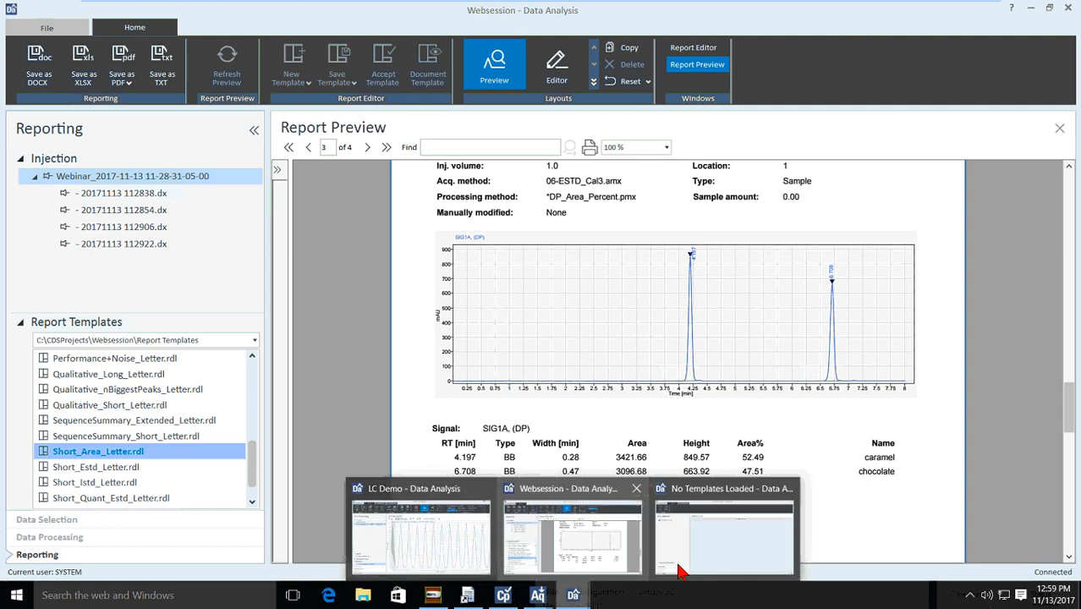
{"action": "left_click", "coordinate": [725, 539]}
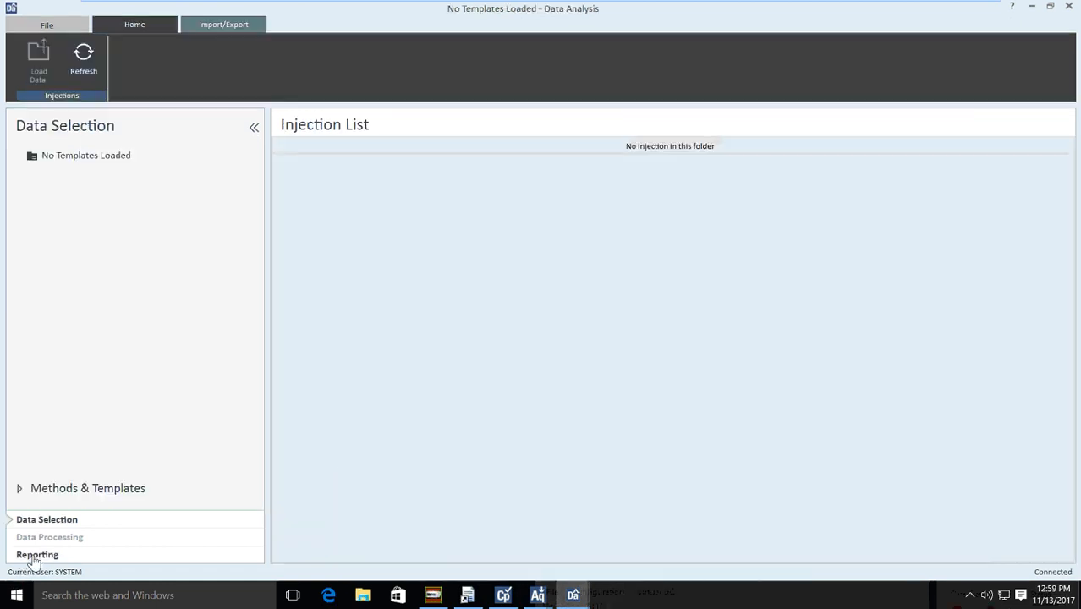
{"action": "left_click", "coordinate": [34, 556]}
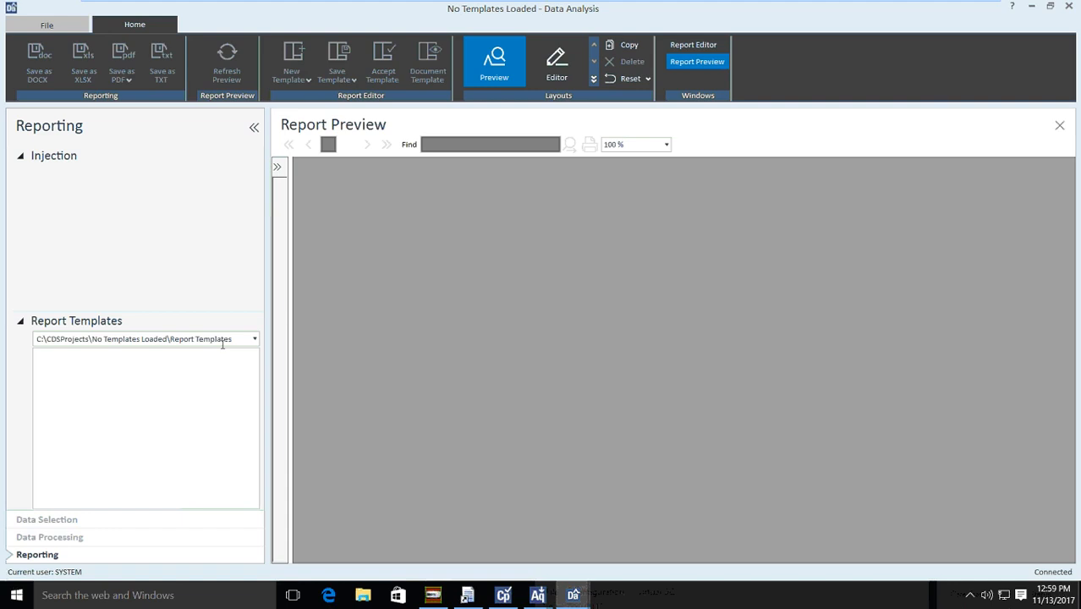
{"action": "left_click", "coordinate": [55, 539]}
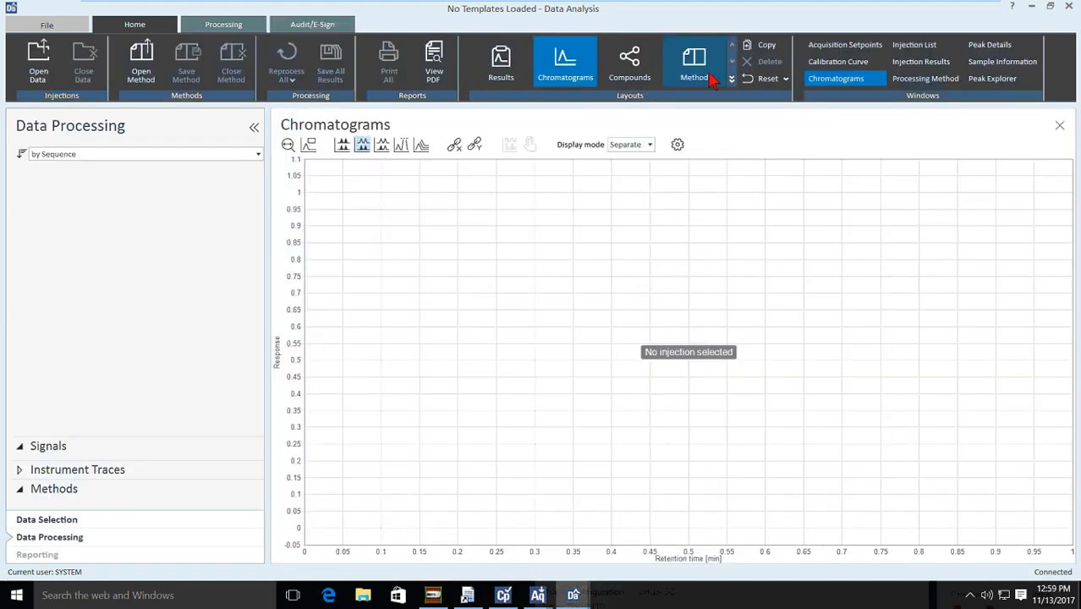
{"action": "left_click", "coordinate": [693, 66]}
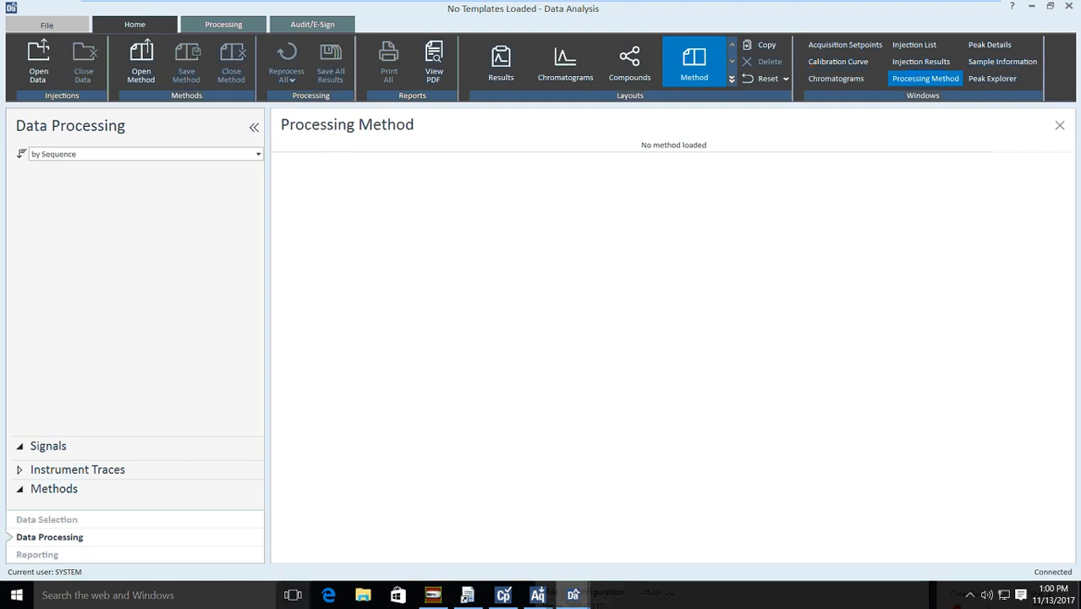
{"action": "left_click", "coordinate": [51, 554]}
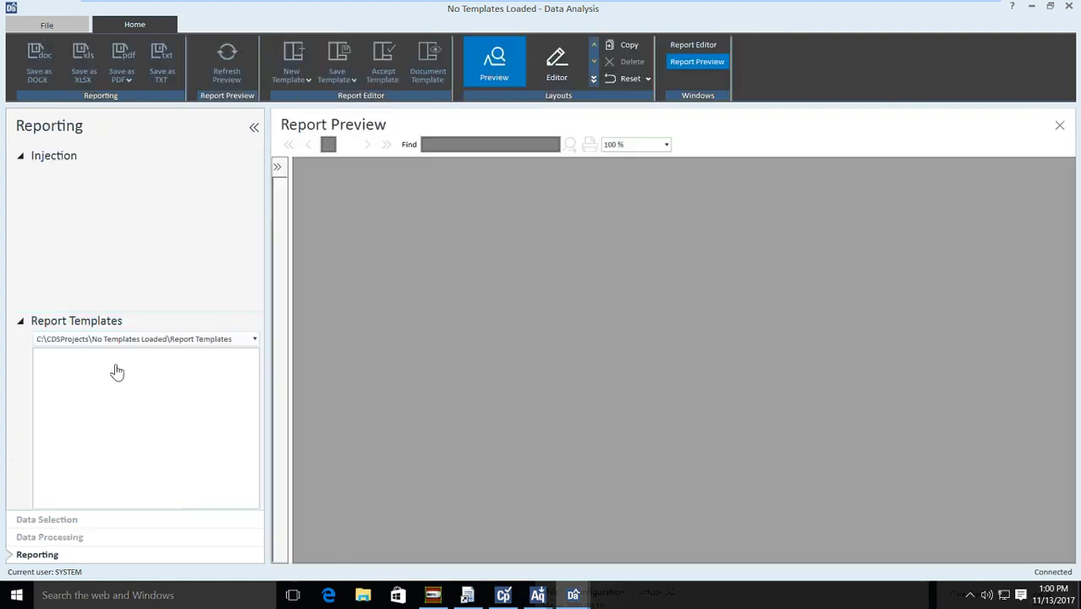
Import only the Letter default report templates into the No Templates Loaded project and show its report template list.
{"action": "left_click", "coordinate": [44, 521]}
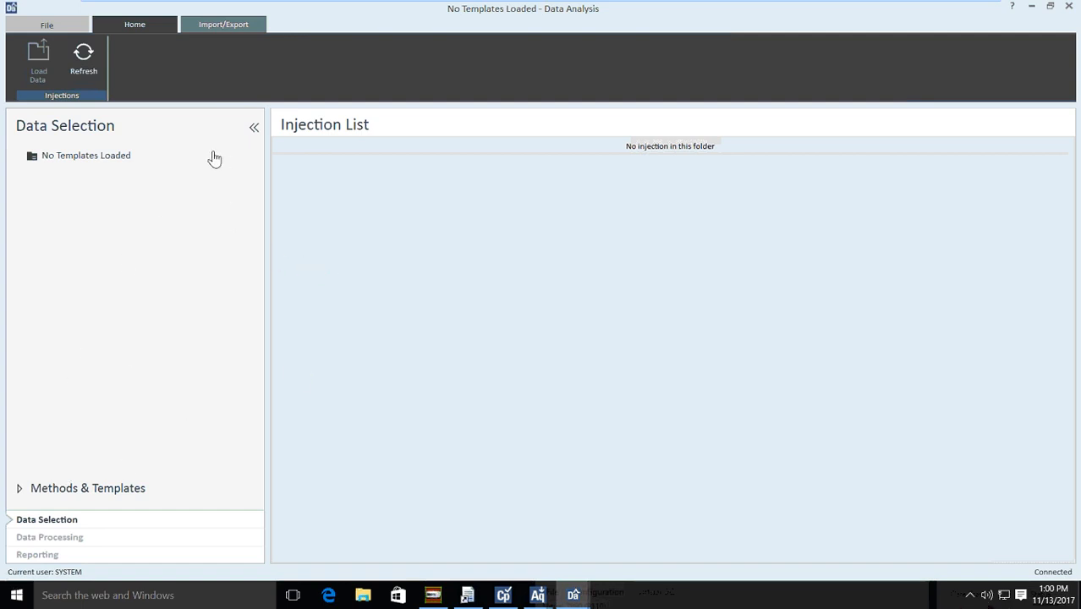
{"action": "left_click", "coordinate": [235, 28]}
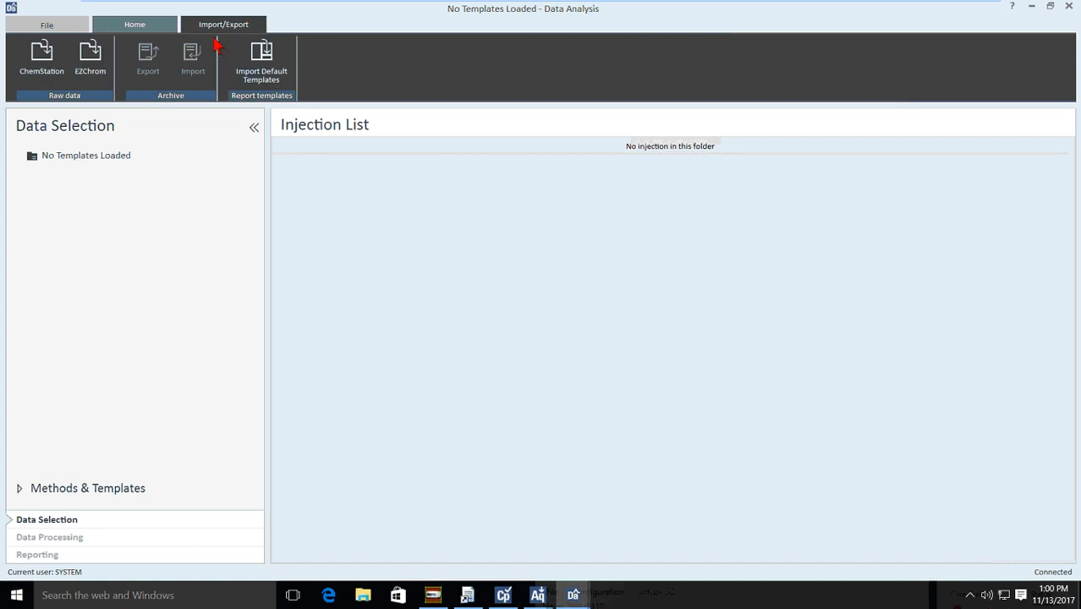
{"action": "left_click", "coordinate": [272, 66]}
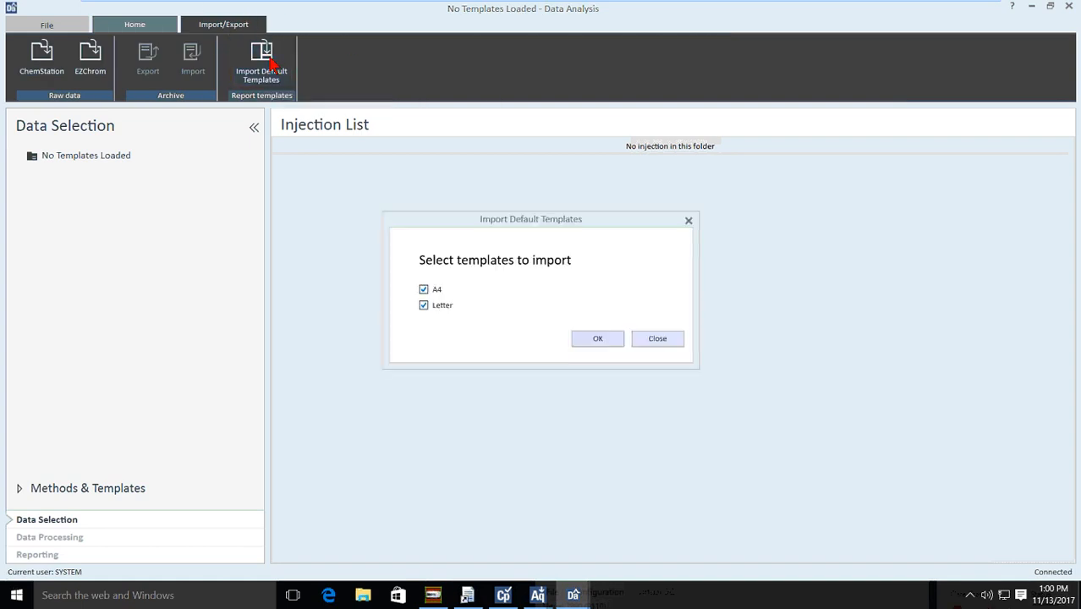
{"action": "left_click", "coordinate": [424, 290]}
{"action": "left_click", "coordinate": [600, 338]}
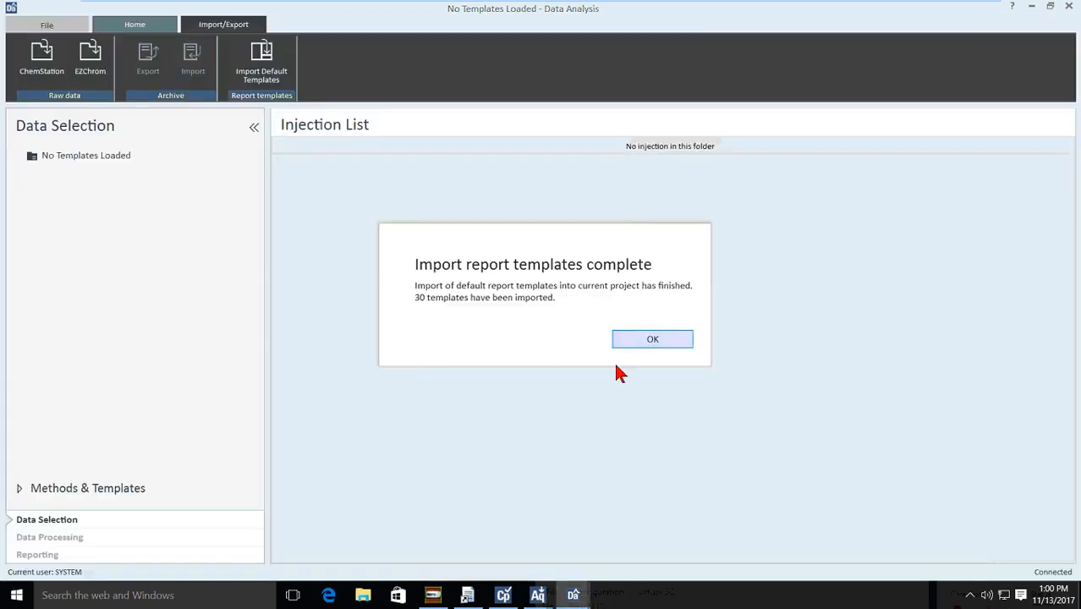
{"action": "left_click", "coordinate": [652, 341]}
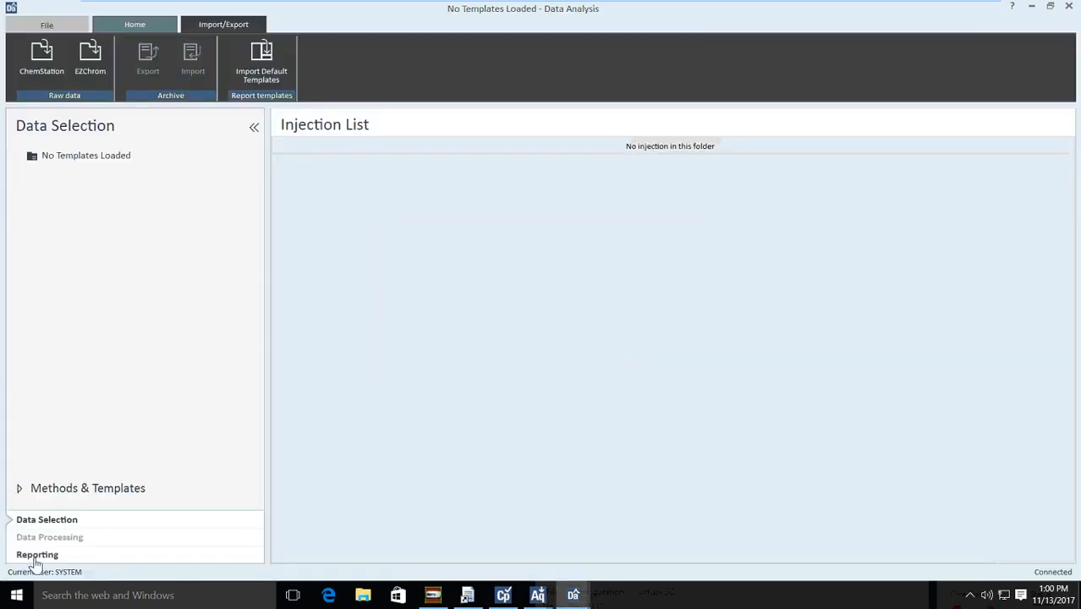
{"action": "left_click", "coordinate": [36, 557]}
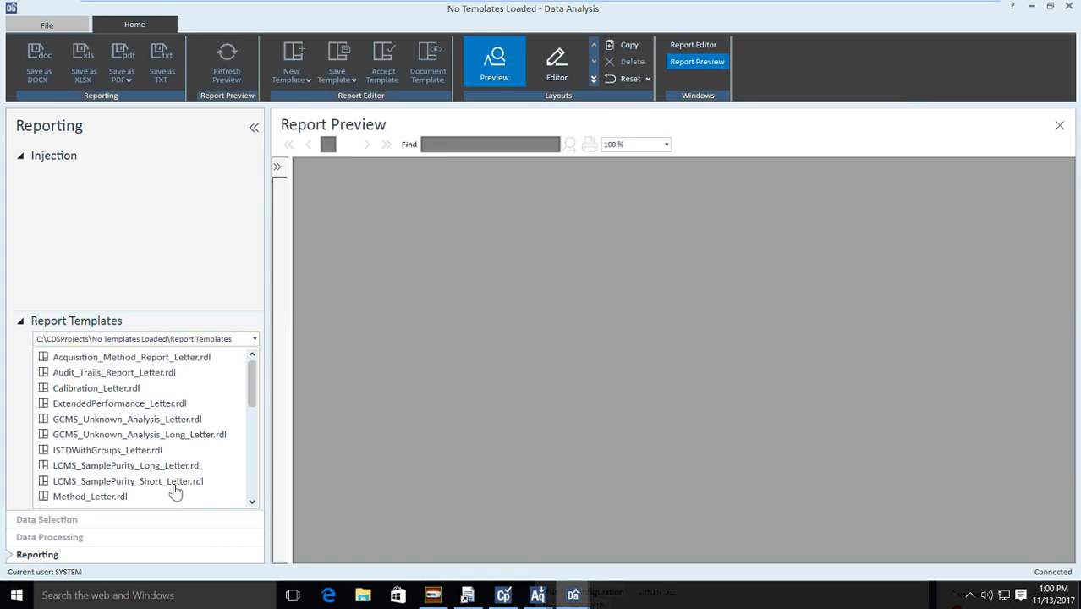
Look through the Letter templates imported into the No Templates Loaded project and select Short_Area_Letter.rdl.
{"action": "left_click_drag", "start_coordinate": [252, 396], "coordinate": [254, 495]}
{"action": "left_click", "coordinate": [109, 420]}
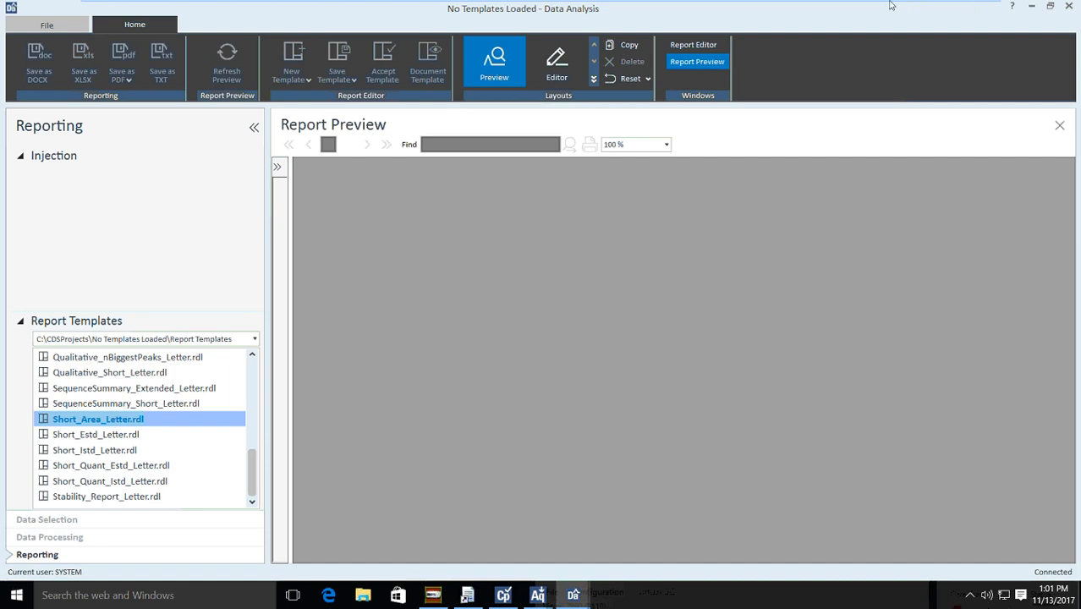
{"action": "mouse_move", "coordinate": [890, 5]}
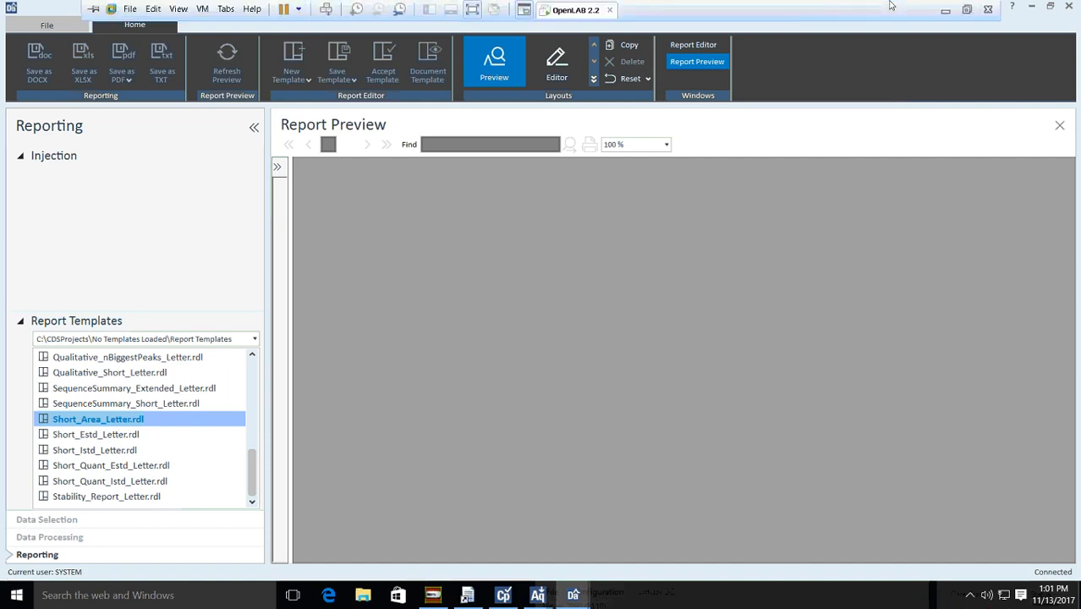
{"action": "left_click", "coordinate": [946, 13]}
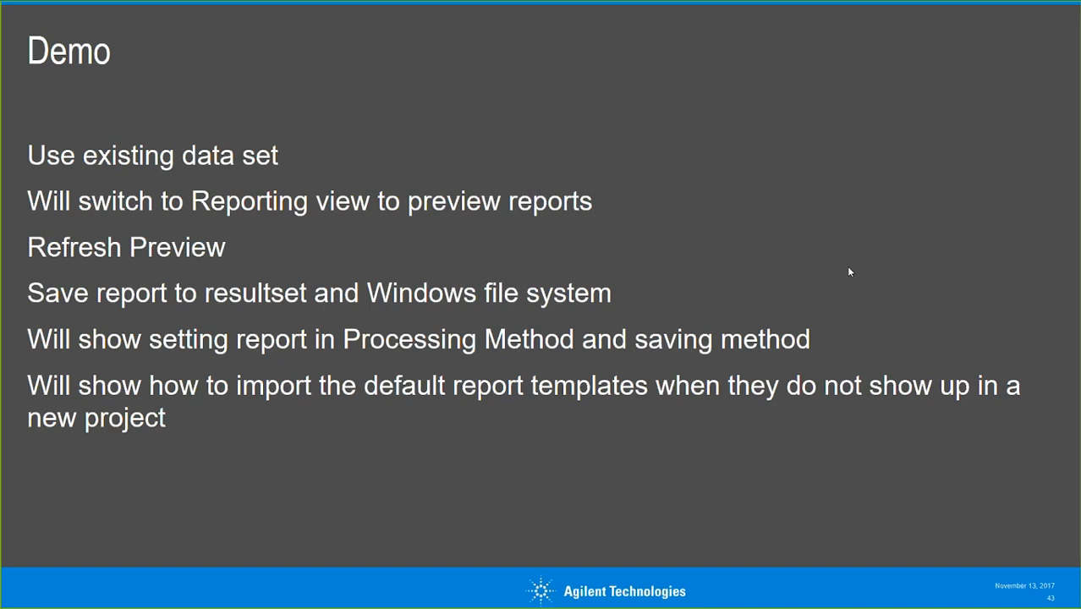
{"action": "key", "text": "Right"}
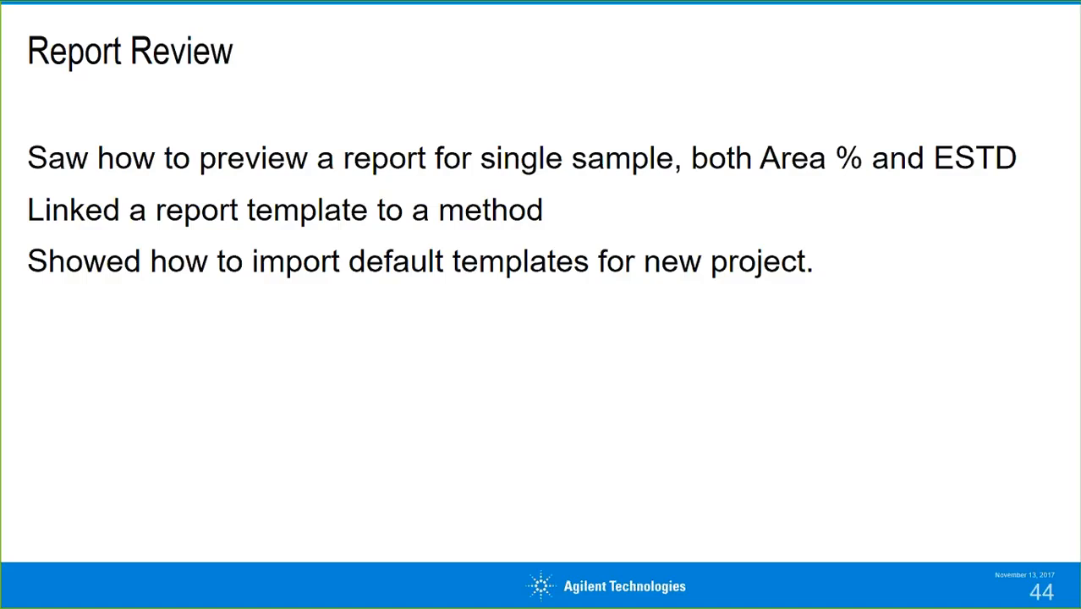
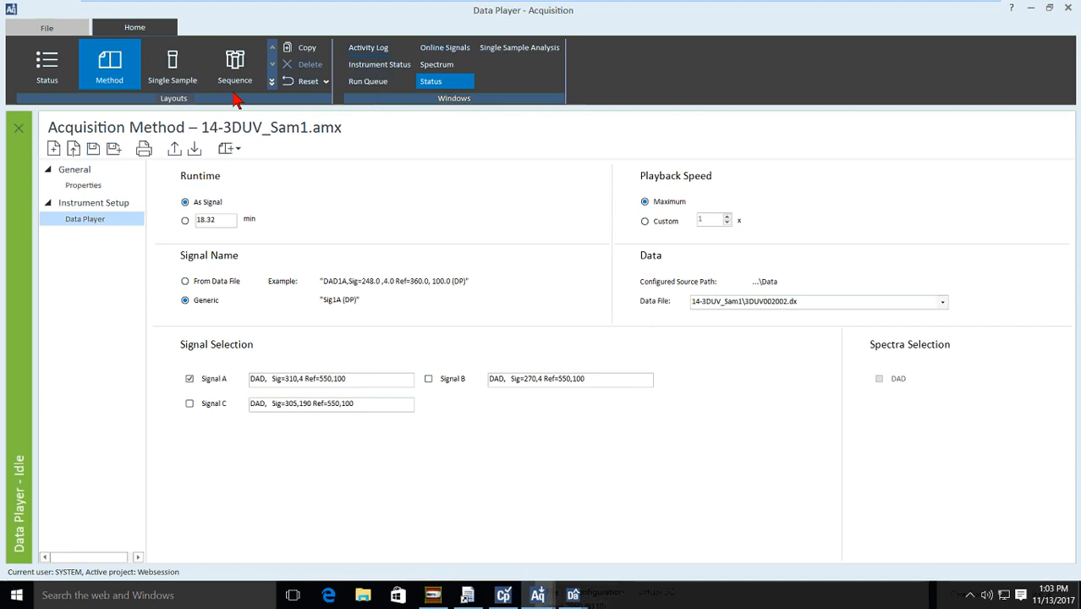
{"action": "left_click", "coordinate": [235, 72]}
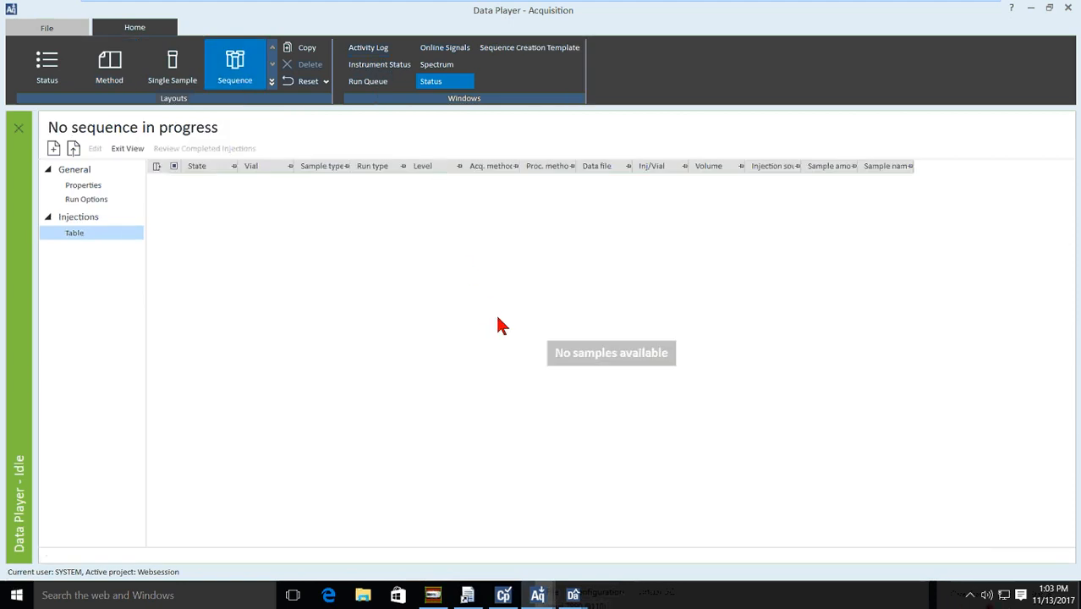
{"action": "left_click", "coordinate": [77, 150]}
{"action": "left_click", "coordinate": [715, 426]}
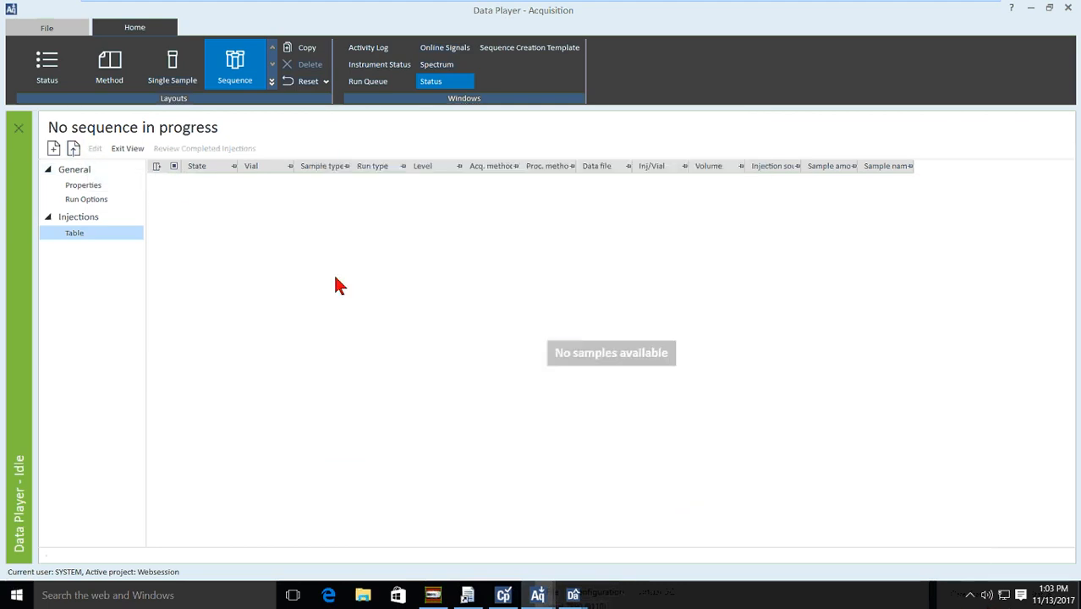
{"action": "left_click", "coordinate": [53, 149]}
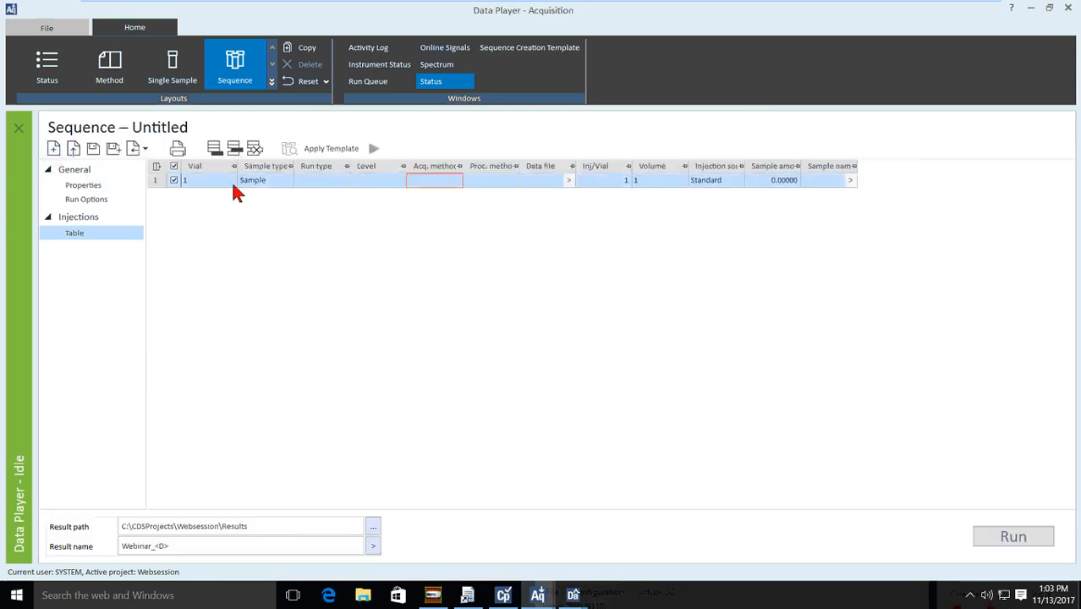
{"action": "left_click", "coordinate": [136, 149]}
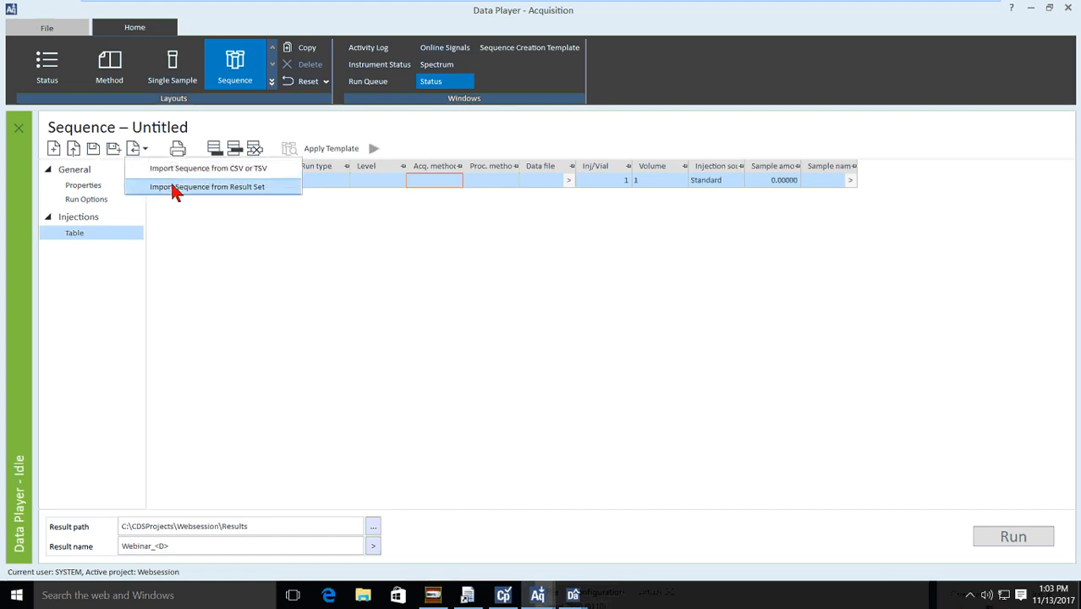
{"action": "left_click", "coordinate": [174, 189]}
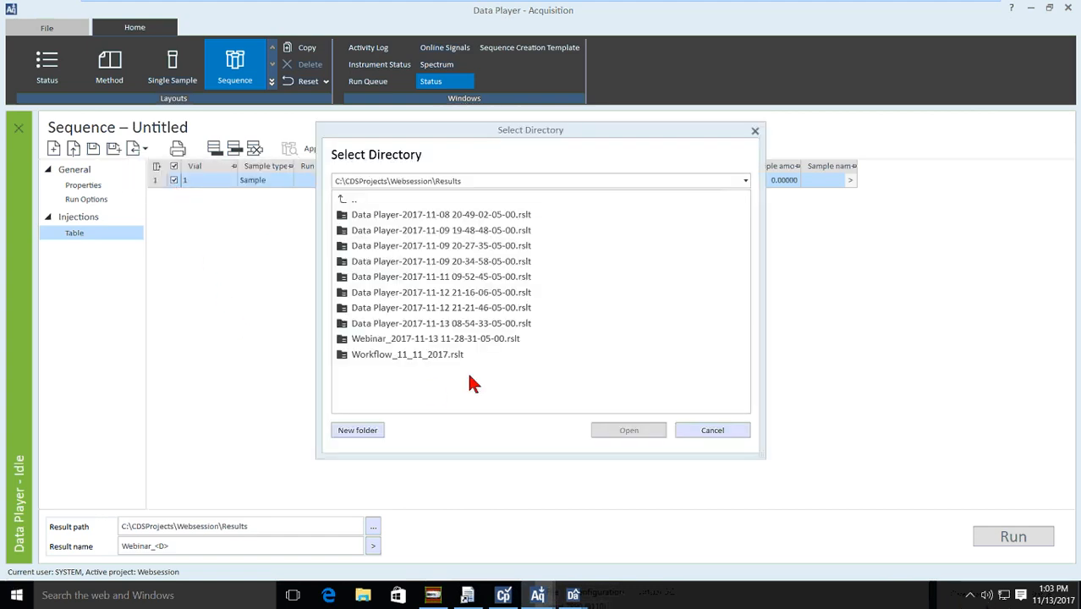
{"action": "left_click", "coordinate": [466, 326]}
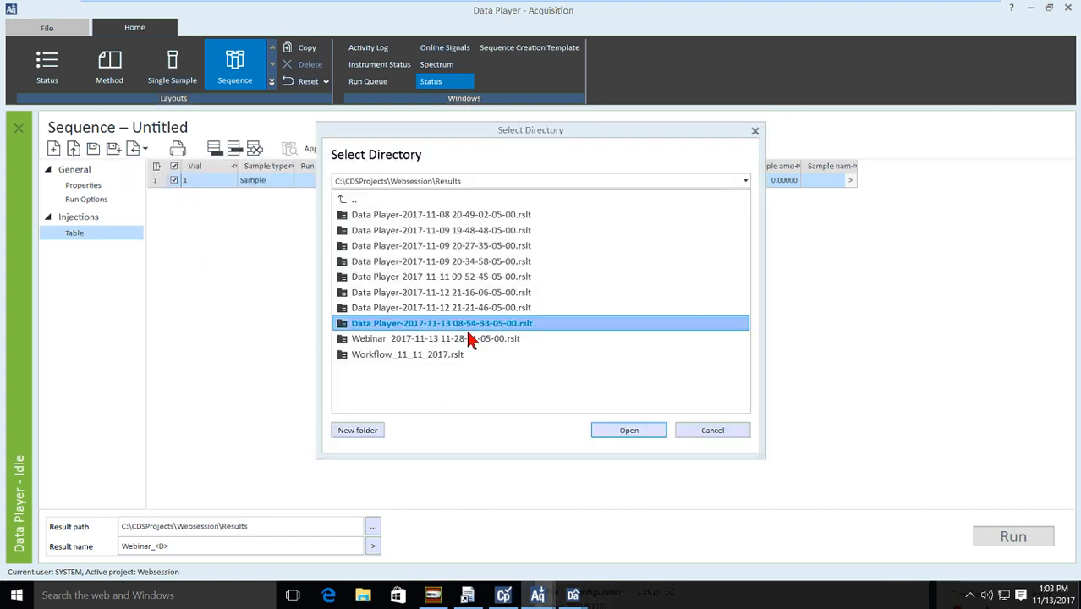
{"action": "left_click", "coordinate": [629, 430]}
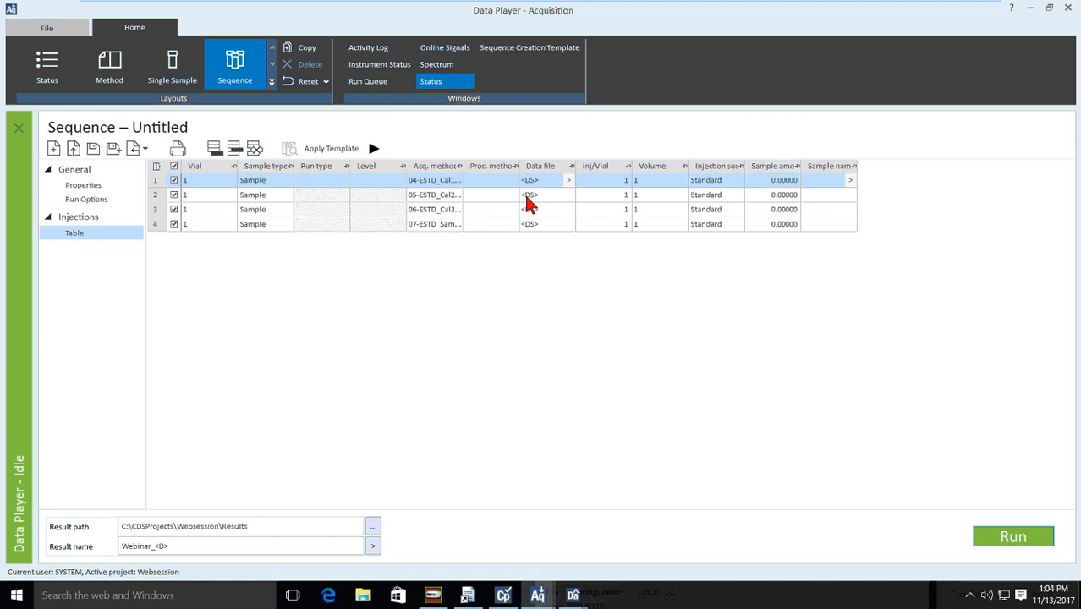
Assign the DP_Area_Percent.pmx processing method to the first sequence line and fill it down through line 4.
{"action": "left_click", "coordinate": [472, 180]}
{"action": "left_click", "coordinate": [491, 196]}
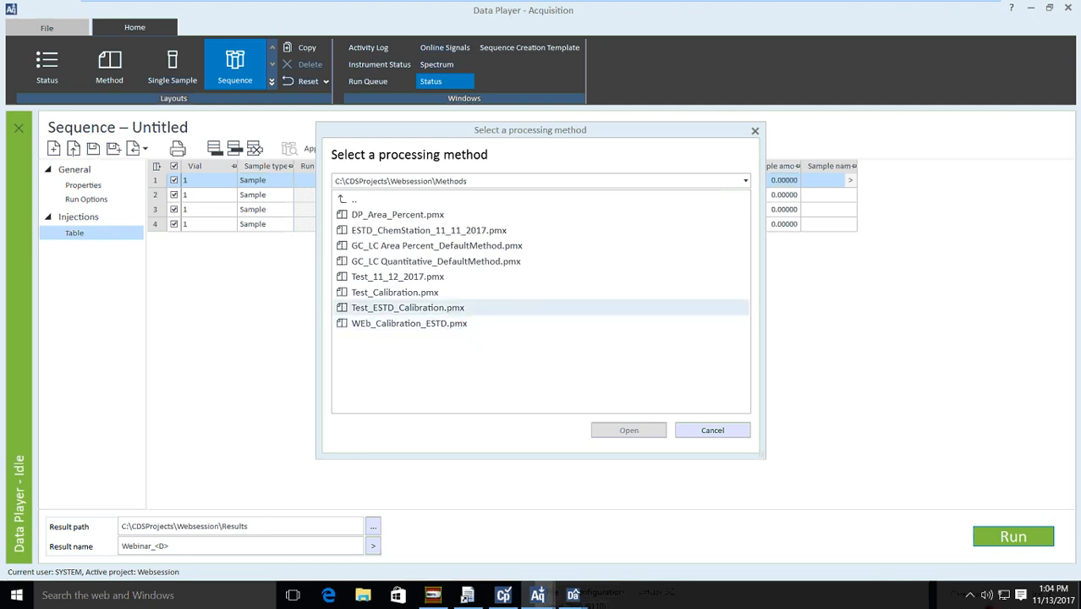
{"action": "left_click", "coordinate": [433, 216]}
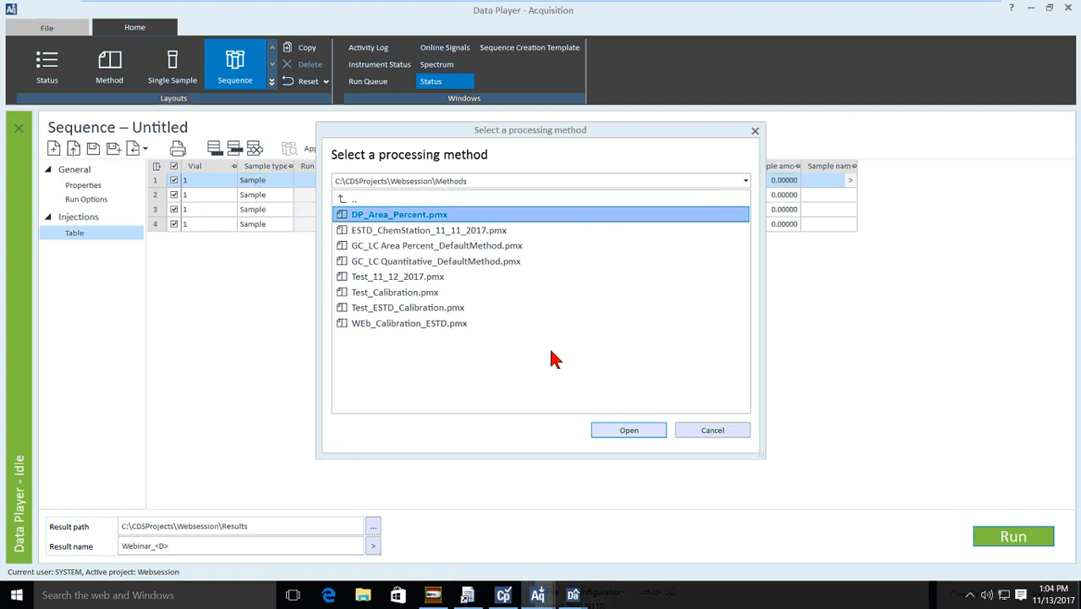
{"action": "left_click", "coordinate": [605, 433]}
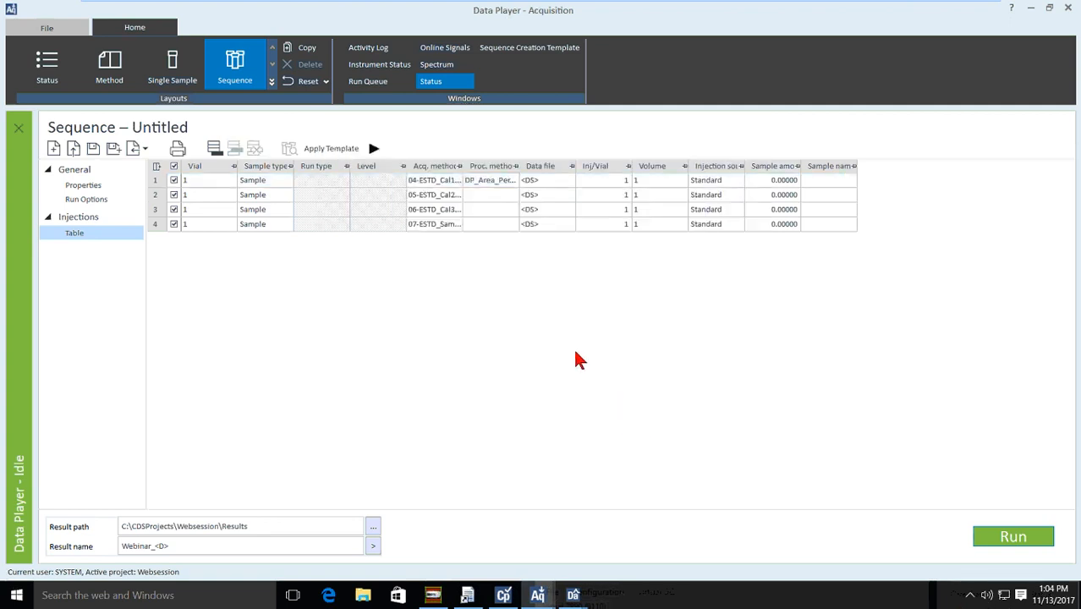
{"action": "right_click", "coordinate": [484, 224]}
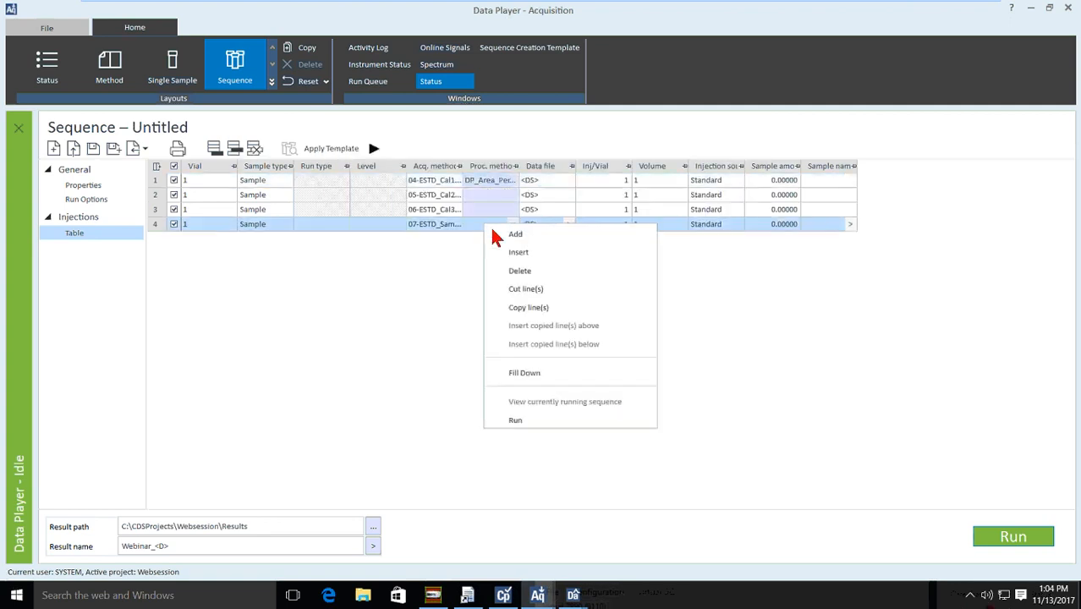
{"action": "left_click", "coordinate": [525, 373]}
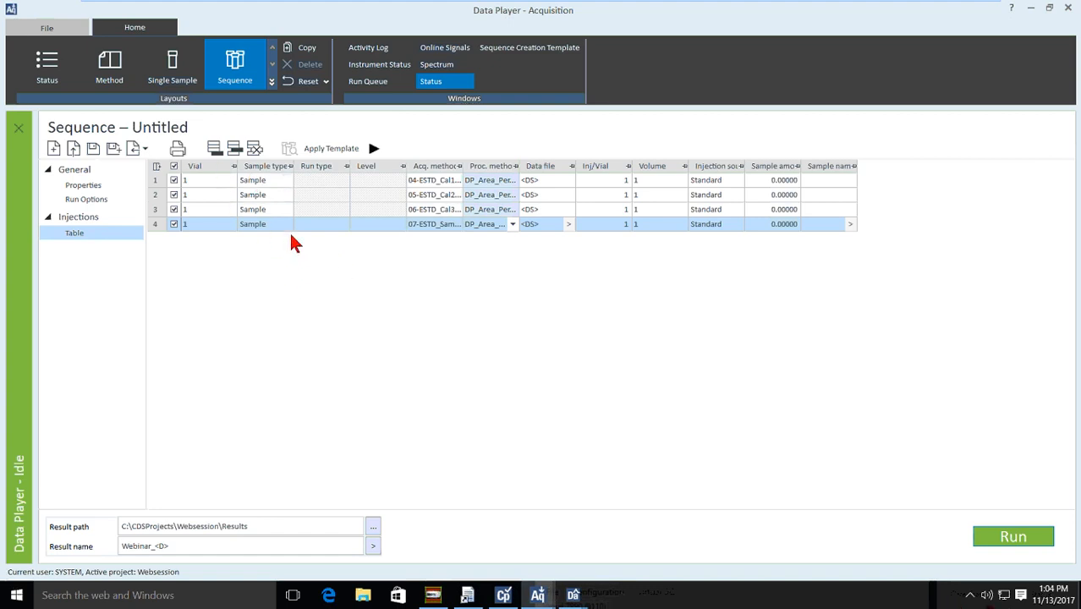
Set the sample type of sequence lines 1, 2 and 3 to Cal. Std.
{"action": "left_click", "coordinate": [288, 181]}
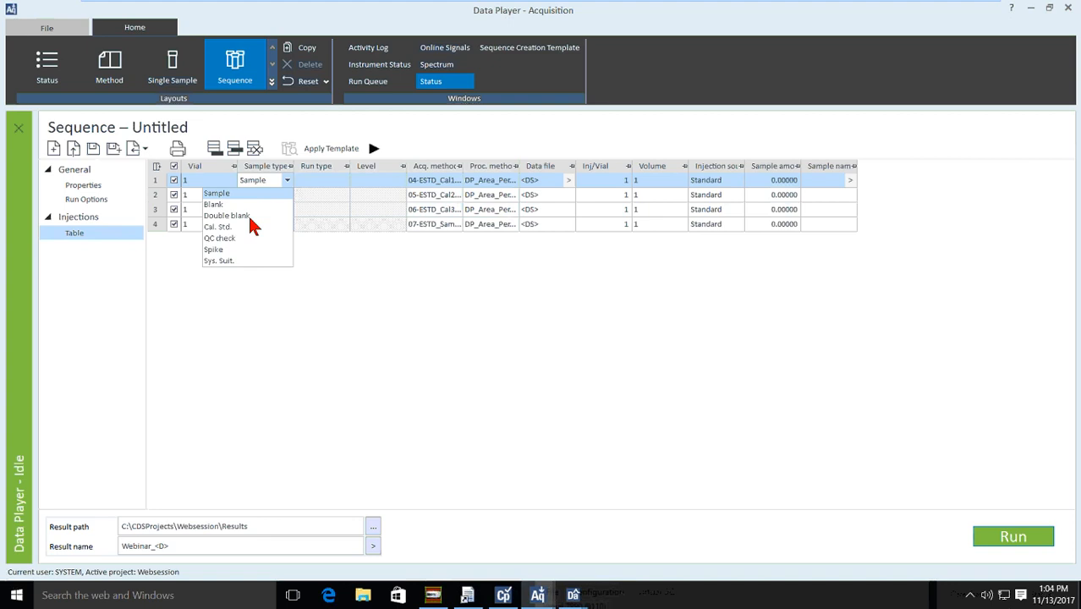
{"action": "left_click", "coordinate": [287, 227]}
{"action": "left_click", "coordinate": [288, 196]}
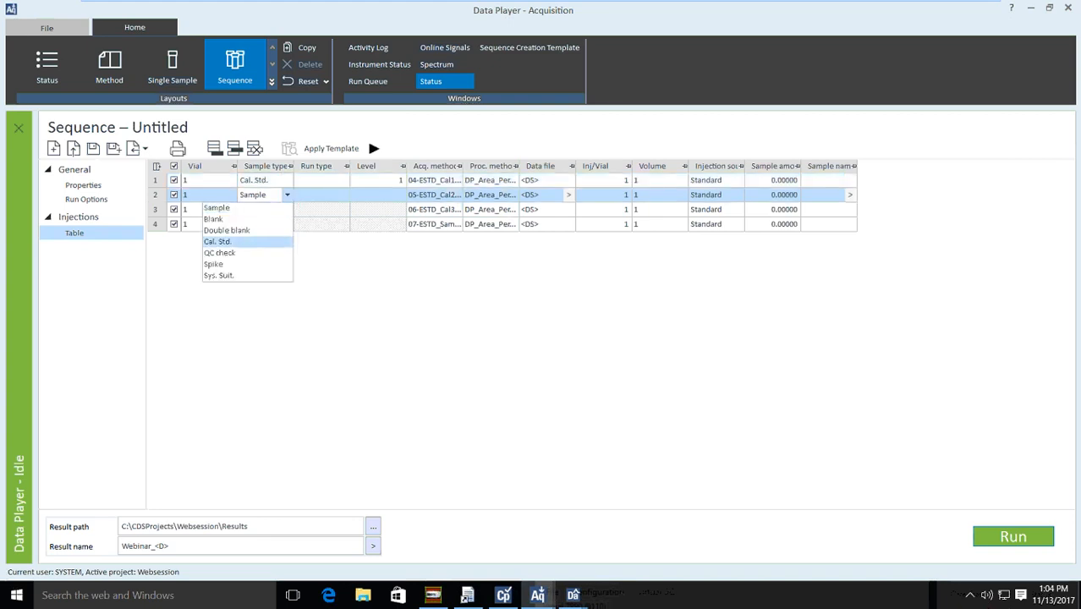
{"action": "left_click", "coordinate": [284, 241]}
{"action": "left_click", "coordinate": [284, 210]}
{"action": "left_click", "coordinate": [284, 255]}
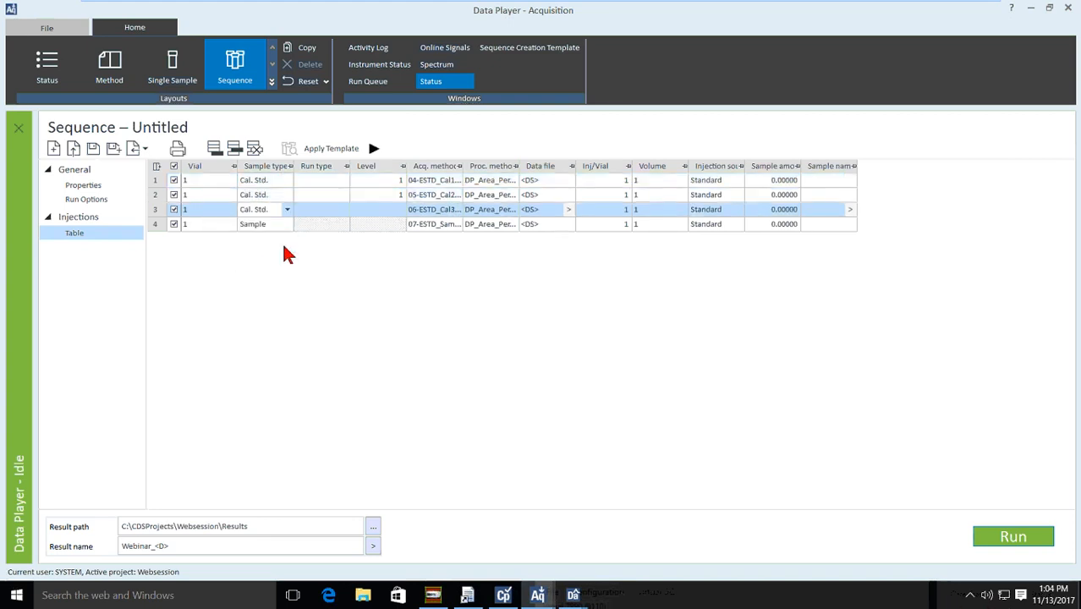
Set the calibration levels of lines 2 and 3 to 2 and 3, and give line 1 the run type that clears all calibration.
{"action": "left_click", "coordinate": [382, 195]}
{"action": "type", "text": "2"}
{"action": "key", "text": "Return"}
{"action": "type", "text": "3"}
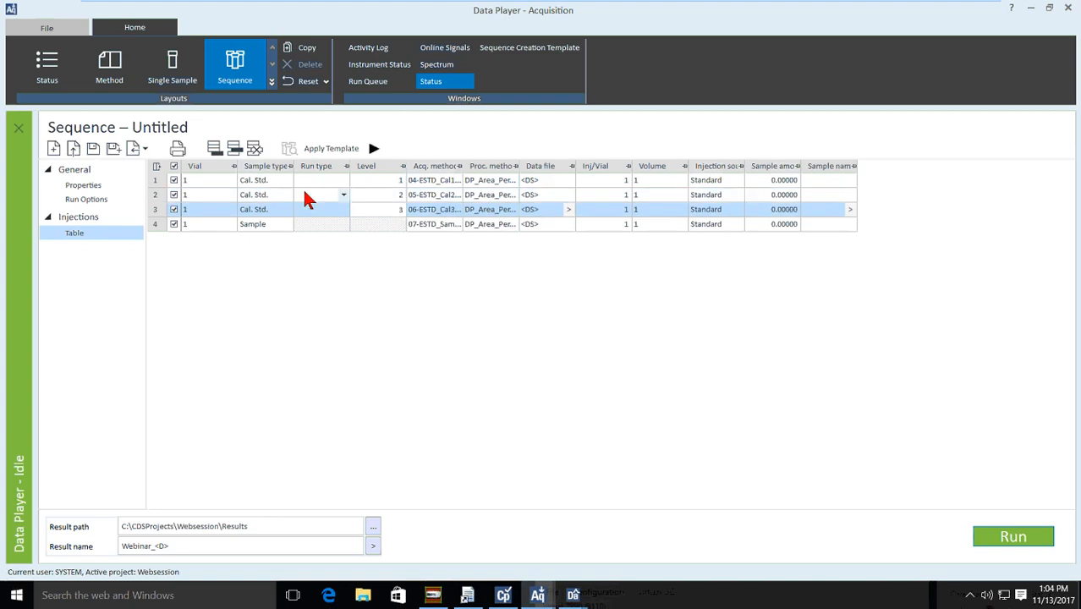
{"action": "left_click", "coordinate": [343, 181]}
{"action": "left_click", "coordinate": [318, 204]}
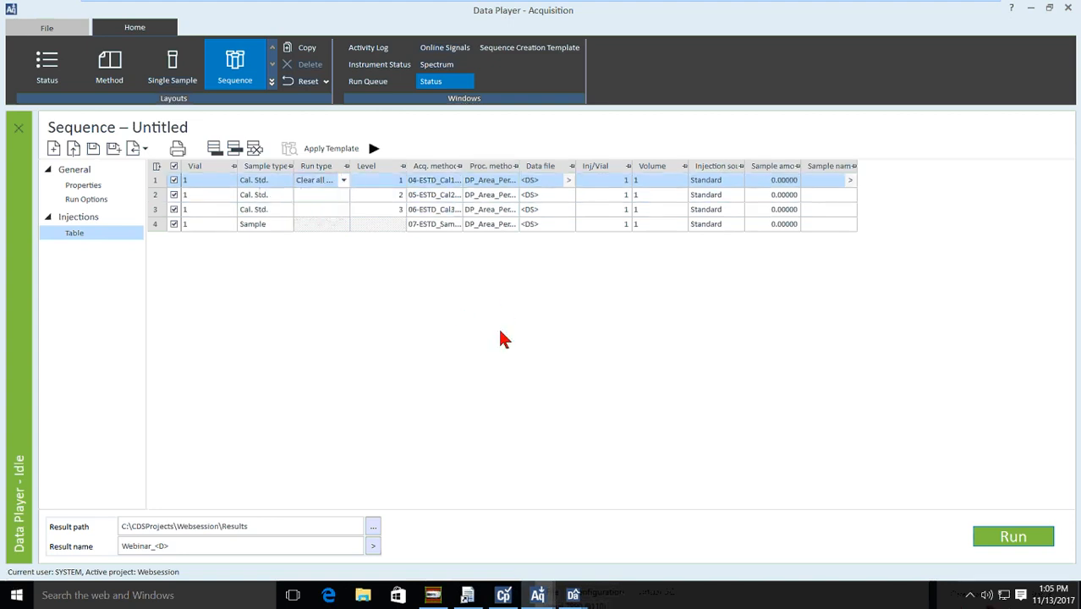
Assign the WEb_Calibration_ESTD.pmx processing method to line 1 and fill it down through line 4.
{"action": "left_click", "coordinate": [513, 181]}
{"action": "left_click", "coordinate": [457, 205]}
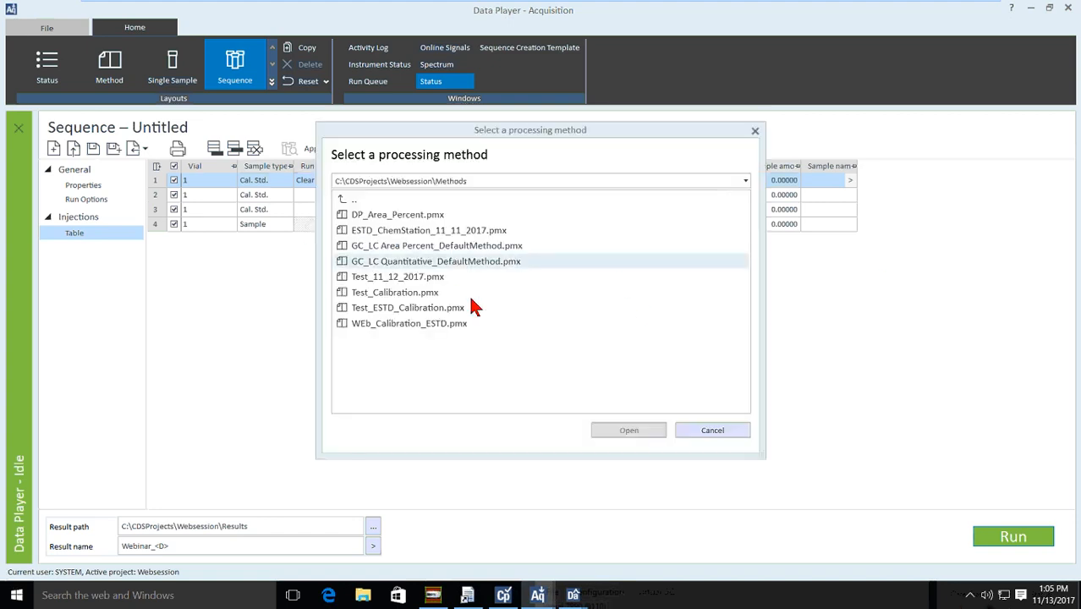
{"action": "left_click", "coordinate": [414, 324]}
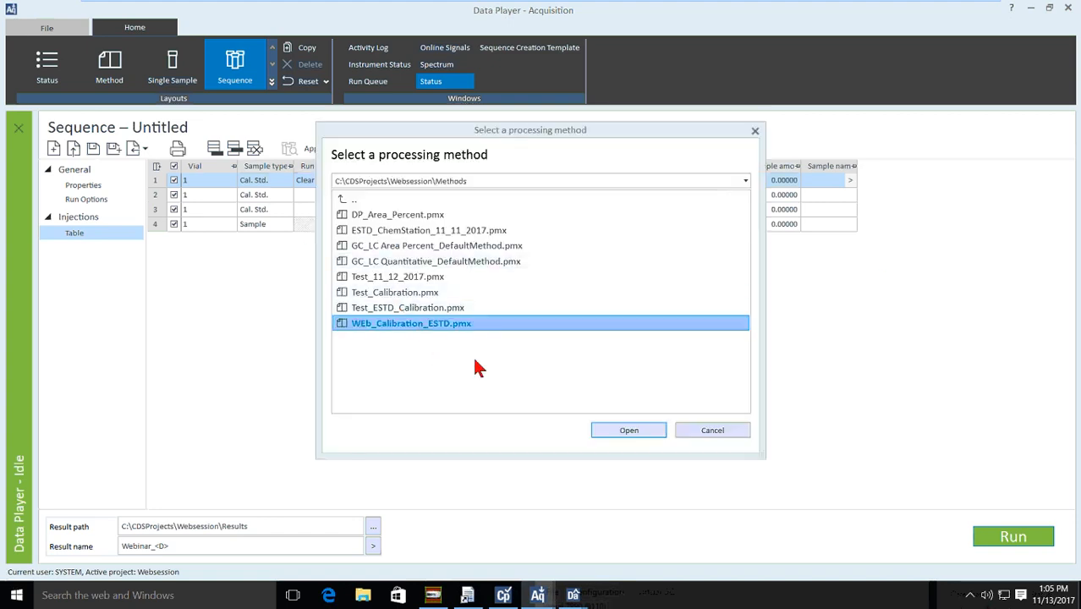
{"action": "left_click", "coordinate": [628, 430]}
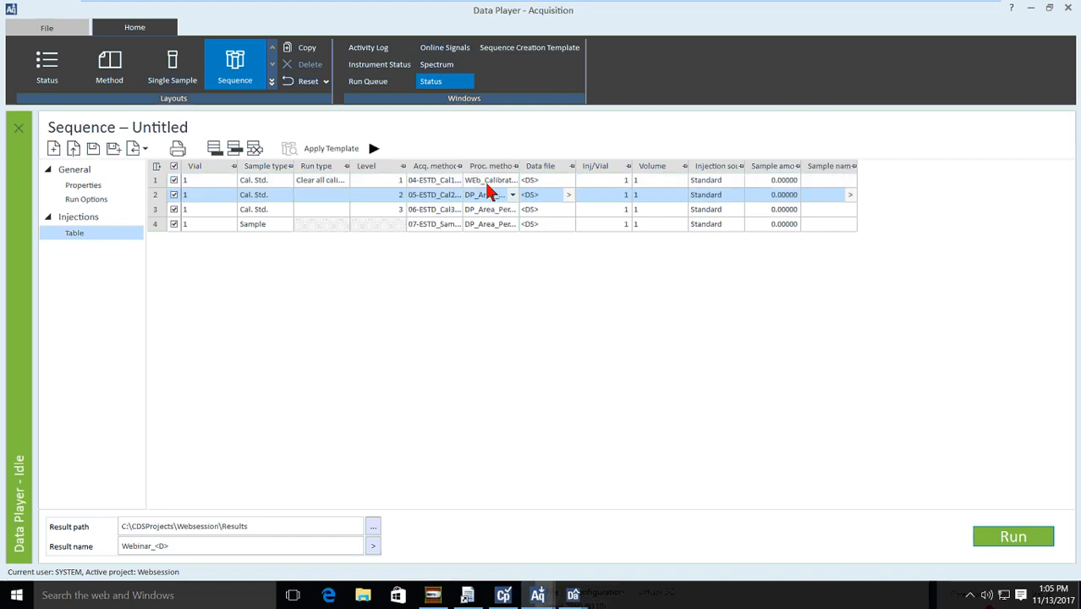
{"action": "right_click", "coordinate": [477, 225]}
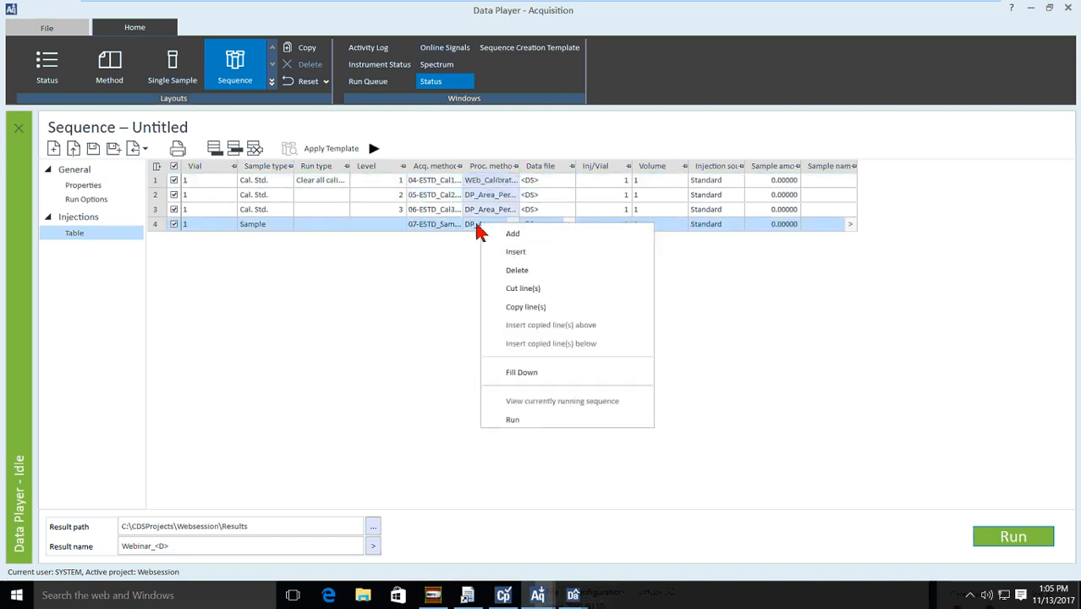
{"action": "left_click", "coordinate": [535, 369]}
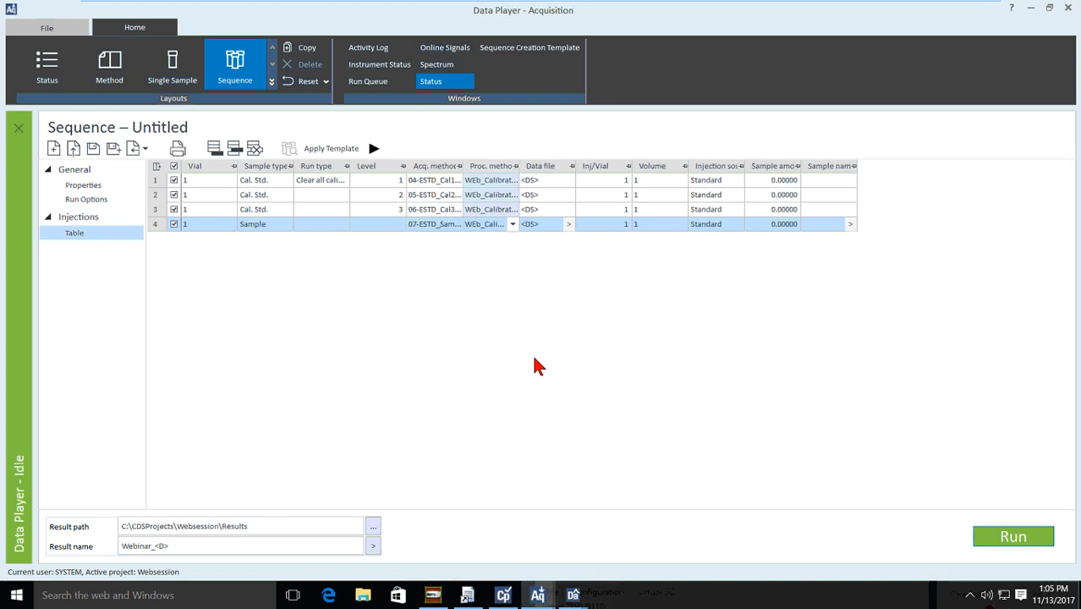
Set the sequence's result name to Webinar_WORKFLOW followed by the local date and time token <D>.
{"action": "mouse_move", "coordinate": [300, 201]}
{"action": "left_click", "coordinate": [181, 546]}
{"action": "key", "text": "BackSpace"}
{"action": "key", "text": "BackSpace"}
{"action": "key", "text": "BackSpace"}
{"action": "type", "text": "WORKFLOW"}
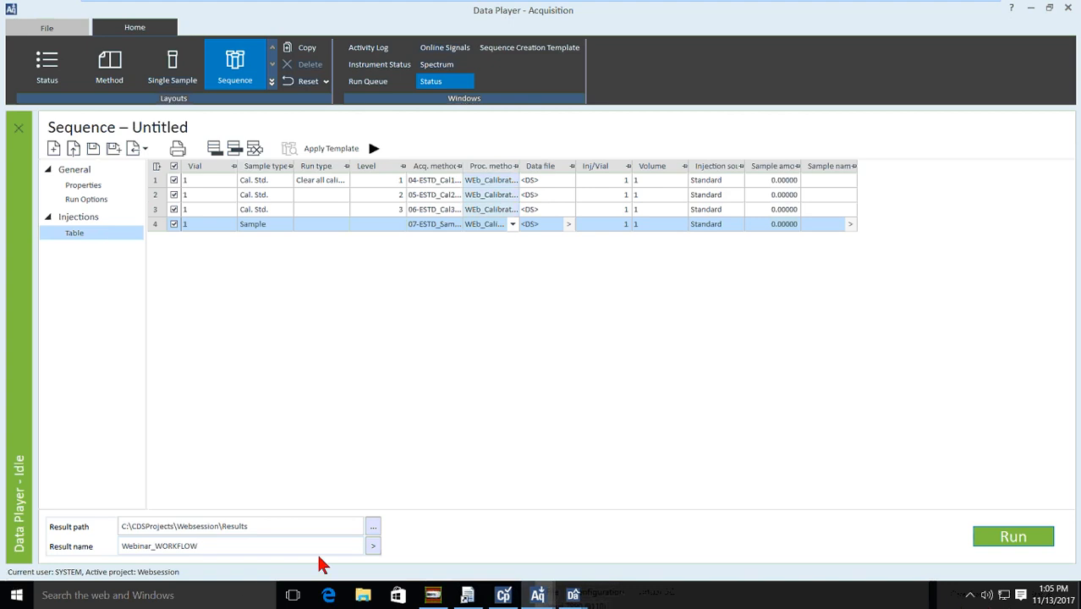
{"action": "left_click", "coordinate": [372, 545]}
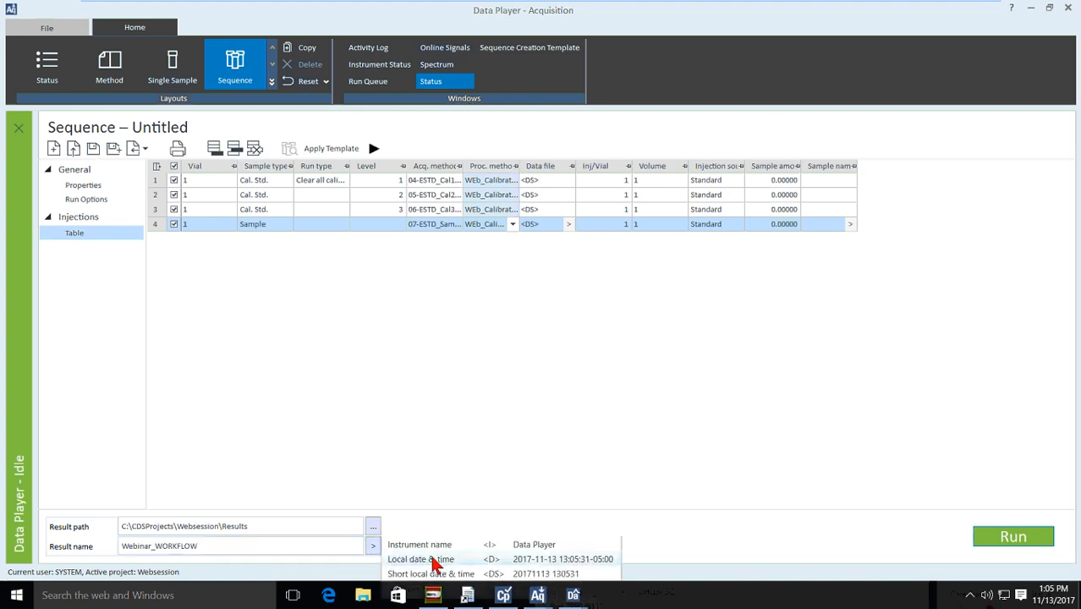
{"action": "left_click", "coordinate": [584, 559]}
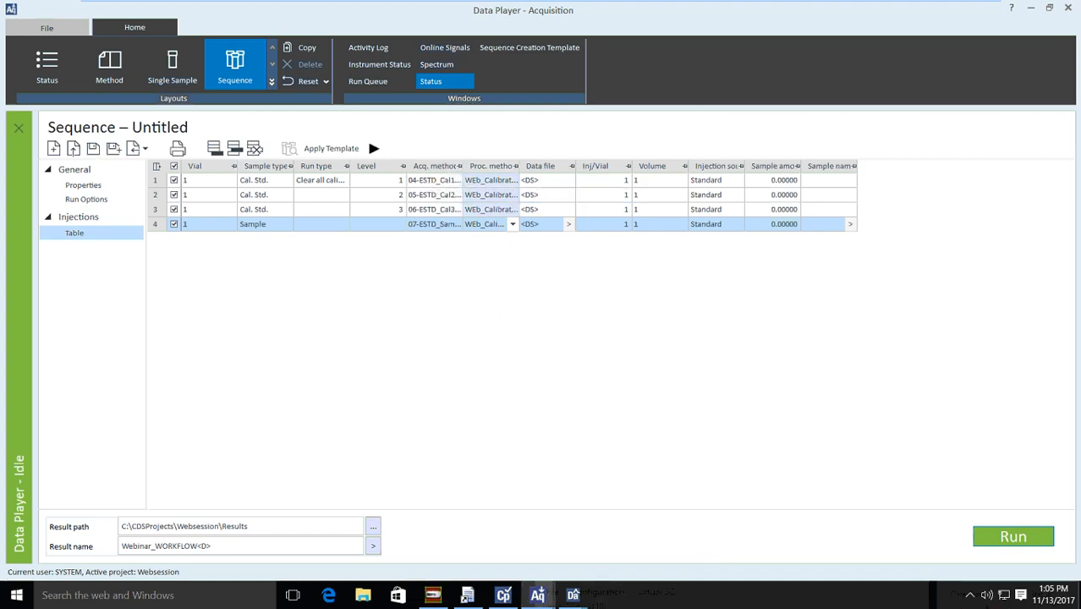
Run the sequence and rescale the online signals plot's vertical axis to show the full peak heights.
{"action": "left_click", "coordinate": [1016, 537]}
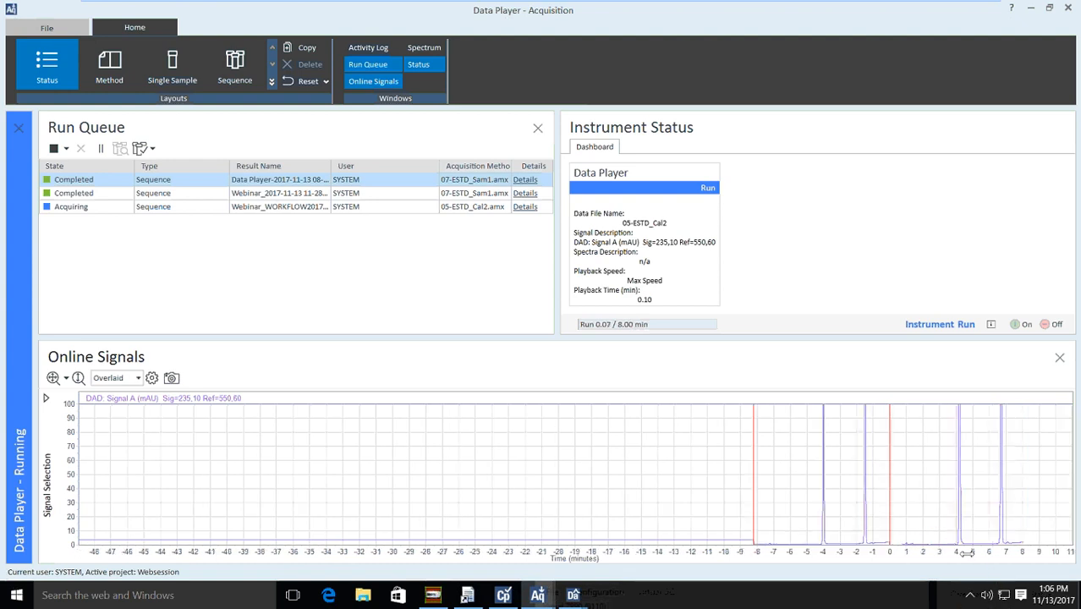
{"action": "left_click_drag", "start_coordinate": [71, 418], "coordinate": [54, 528]}
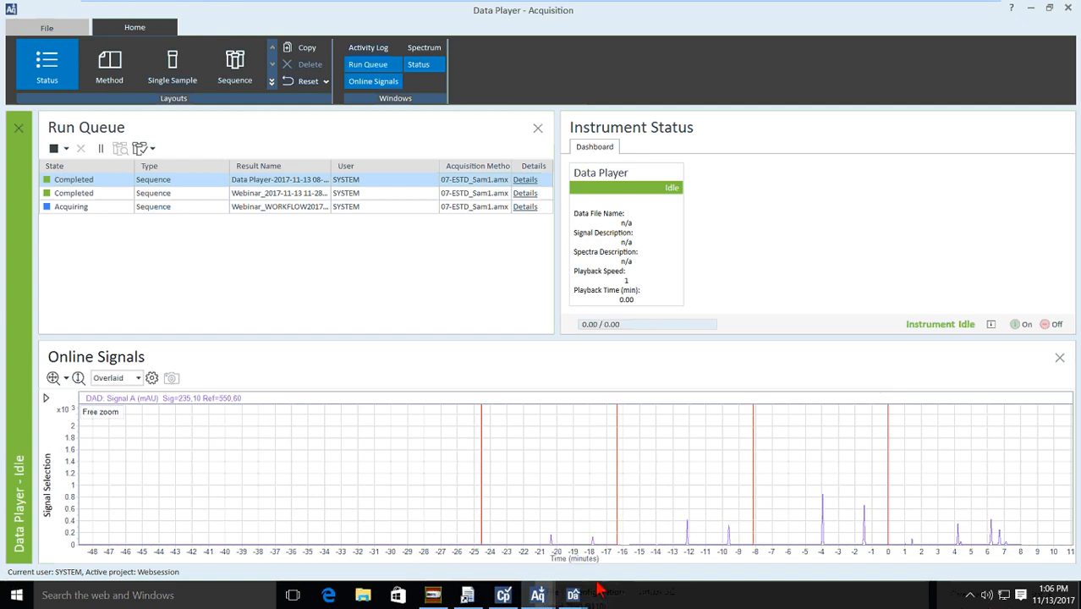
{"action": "mouse_move", "coordinate": [574, 595]}
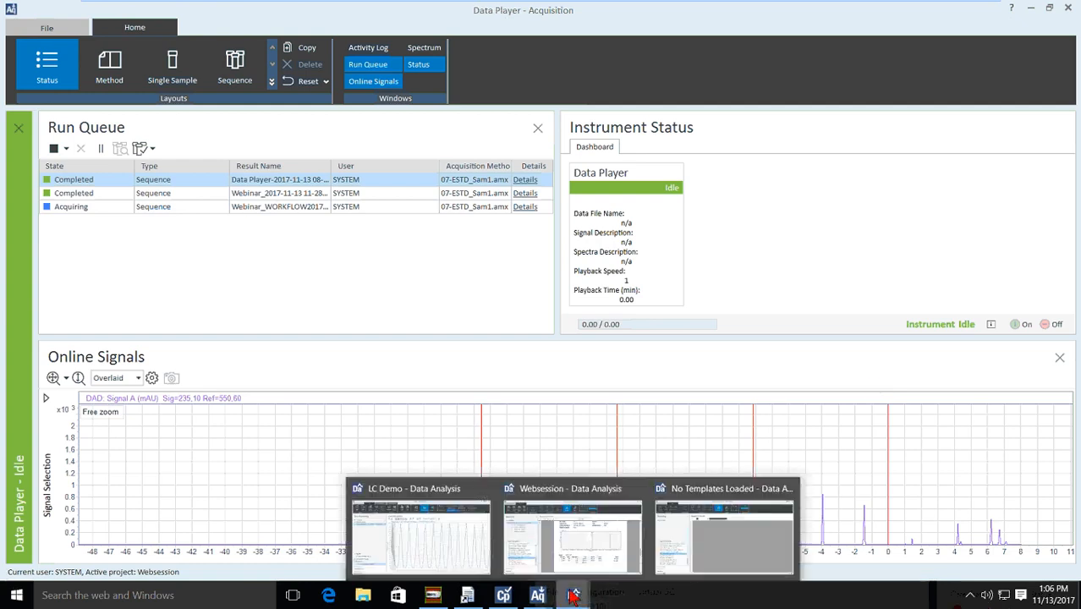
{"action": "left_click", "coordinate": [568, 545]}
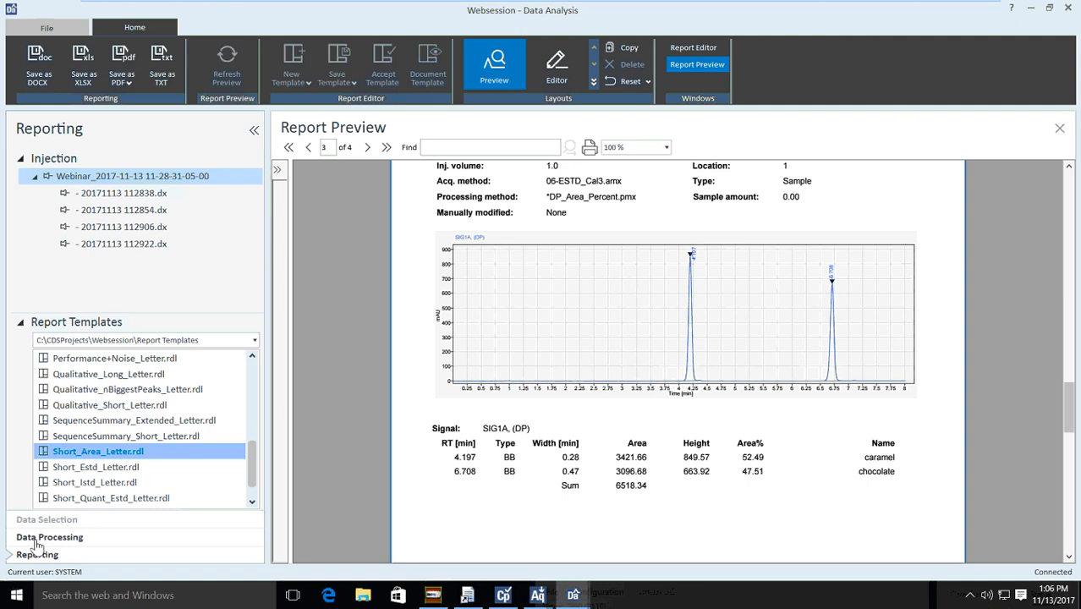
{"action": "left_click", "coordinate": [38, 538]}
{"action": "right_click", "coordinate": [107, 175]}
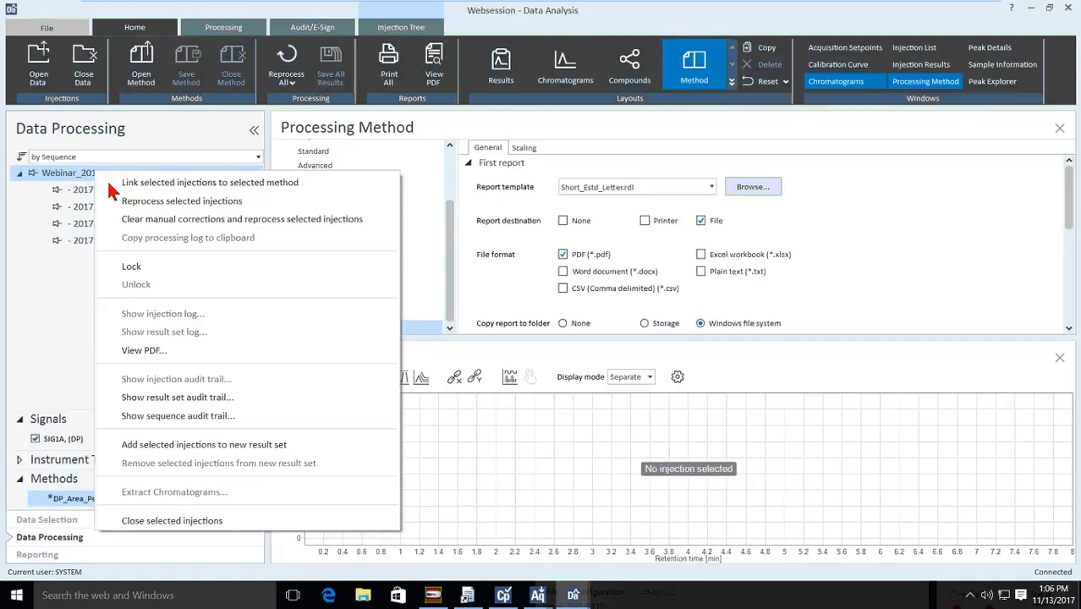
{"action": "left_click", "coordinate": [159, 518]}
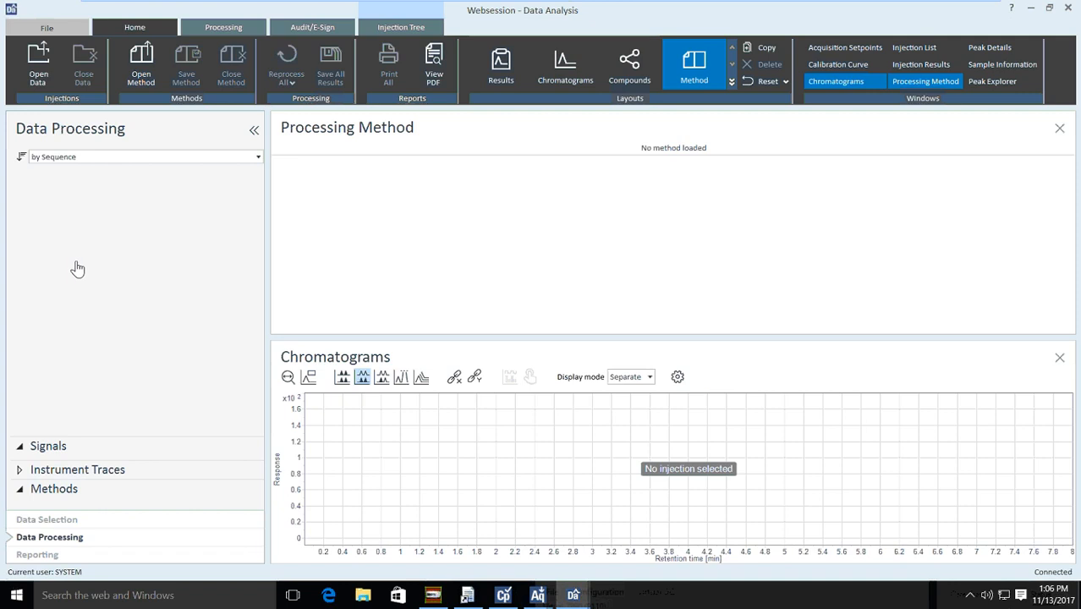
{"action": "left_click", "coordinate": [47, 520]}
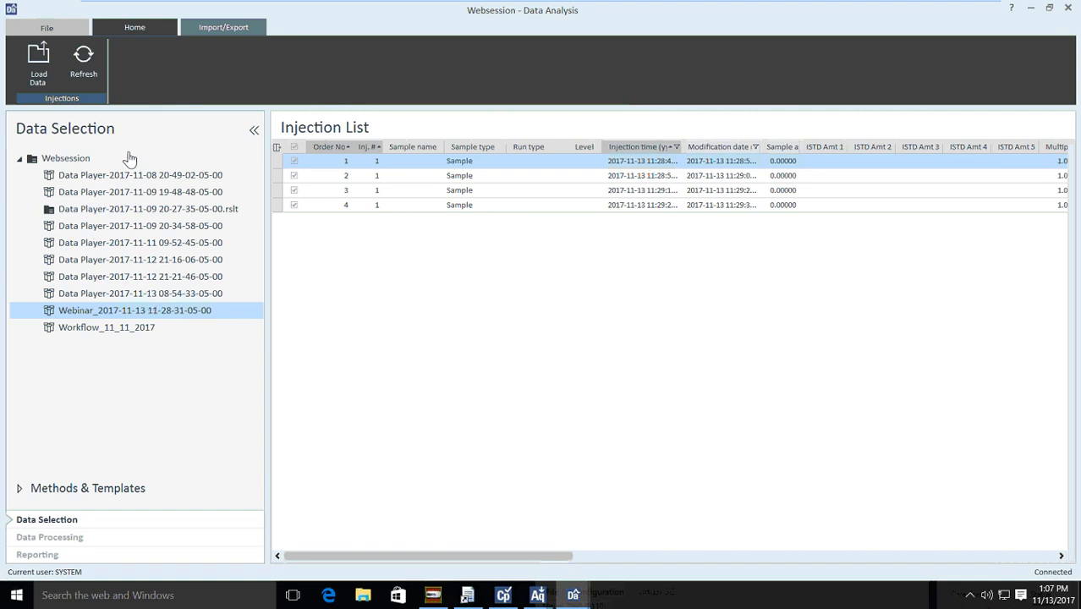
{"action": "left_click", "coordinate": [82, 59]}
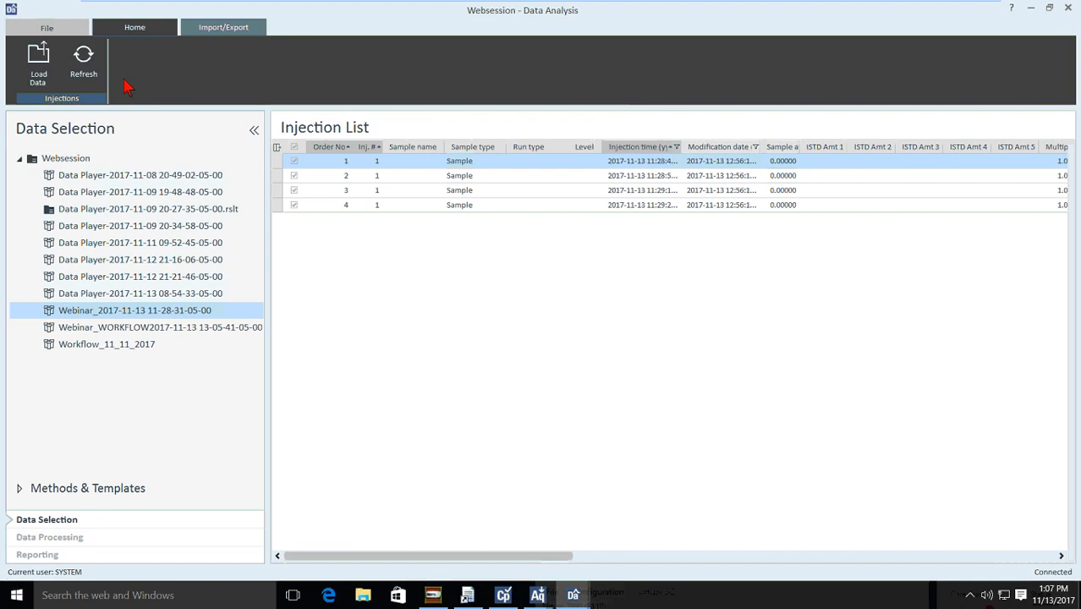
{"action": "left_click", "coordinate": [188, 330]}
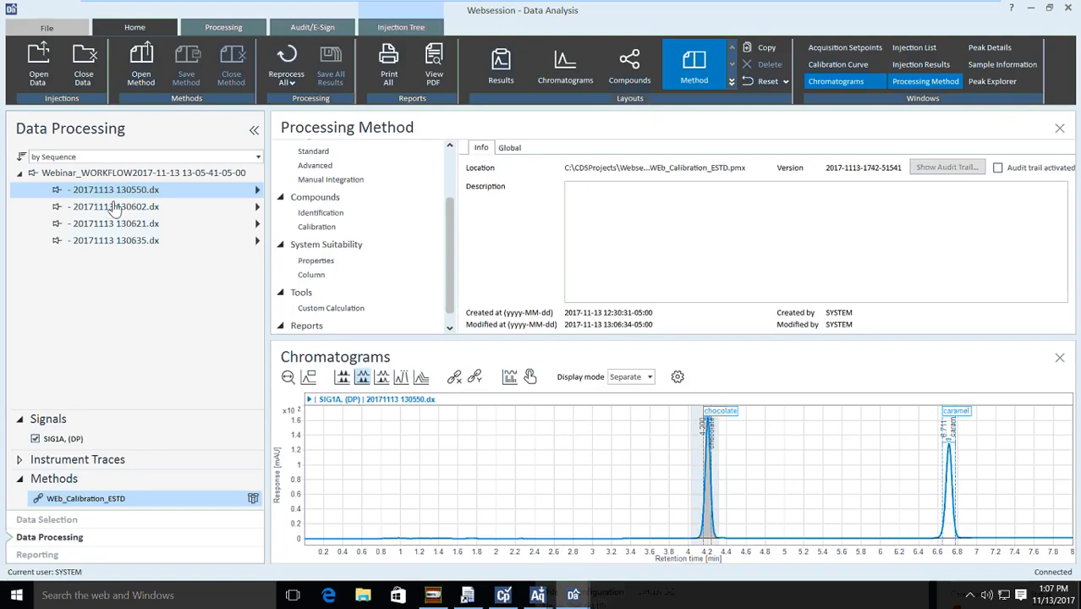
View the chromatograms of the second, third and fourth injections of the loaded sequence.
{"action": "left_click", "coordinate": [114, 208]}
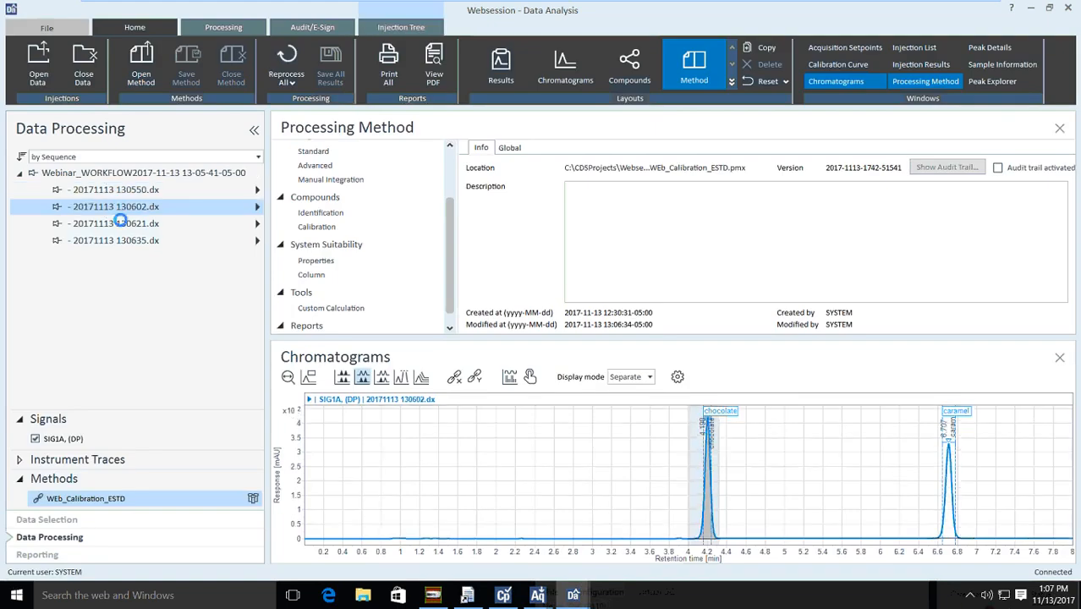
{"action": "left_click", "coordinate": [125, 223]}
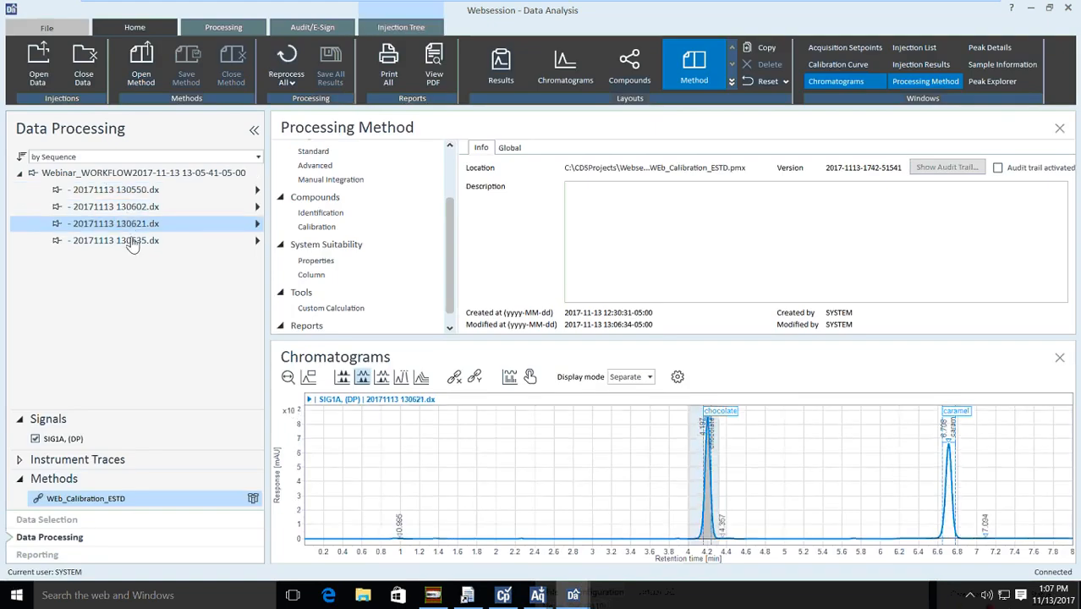
{"action": "left_click", "coordinate": [132, 244]}
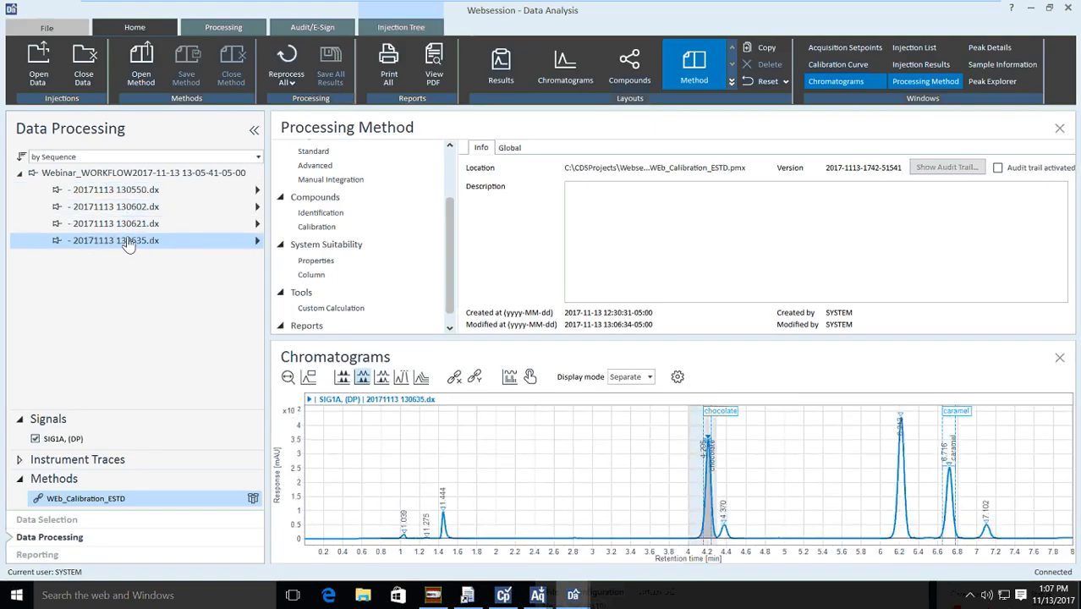
Switch to the Compounds layout and compare the chocolate calibration curve across the sequence's four injections.
{"action": "left_click", "coordinate": [629, 67]}
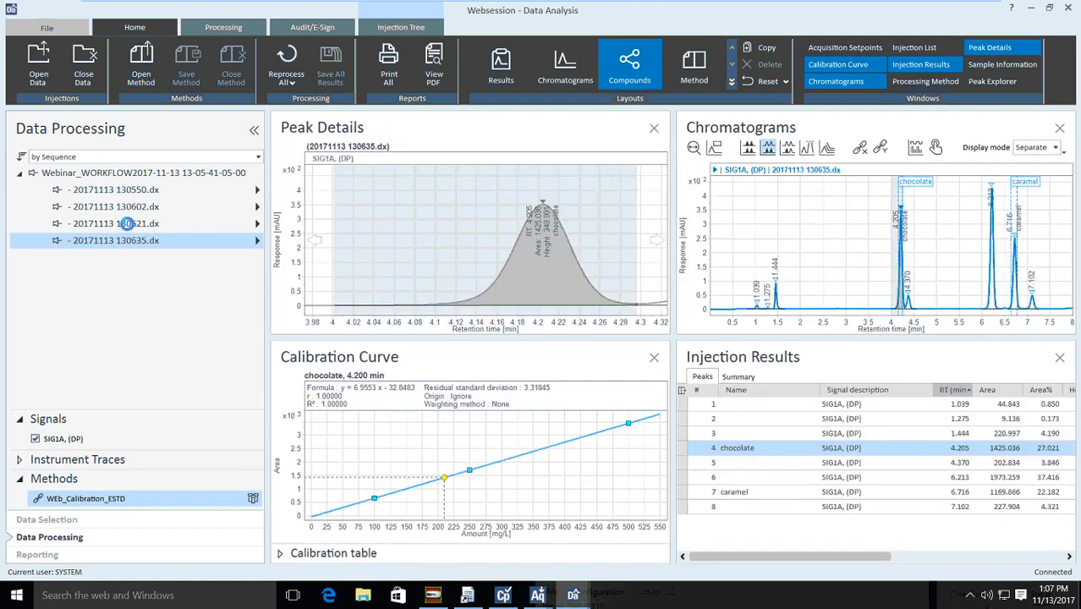
{"action": "left_click", "coordinate": [127, 224]}
{"action": "left_click", "coordinate": [144, 206]}
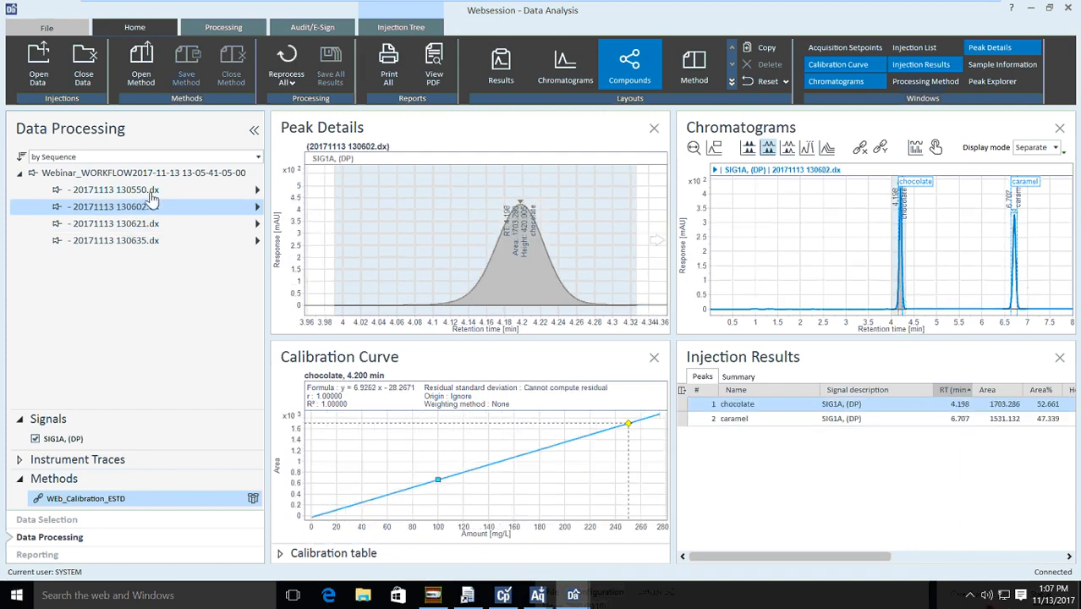
{"action": "left_click", "coordinate": [152, 193]}
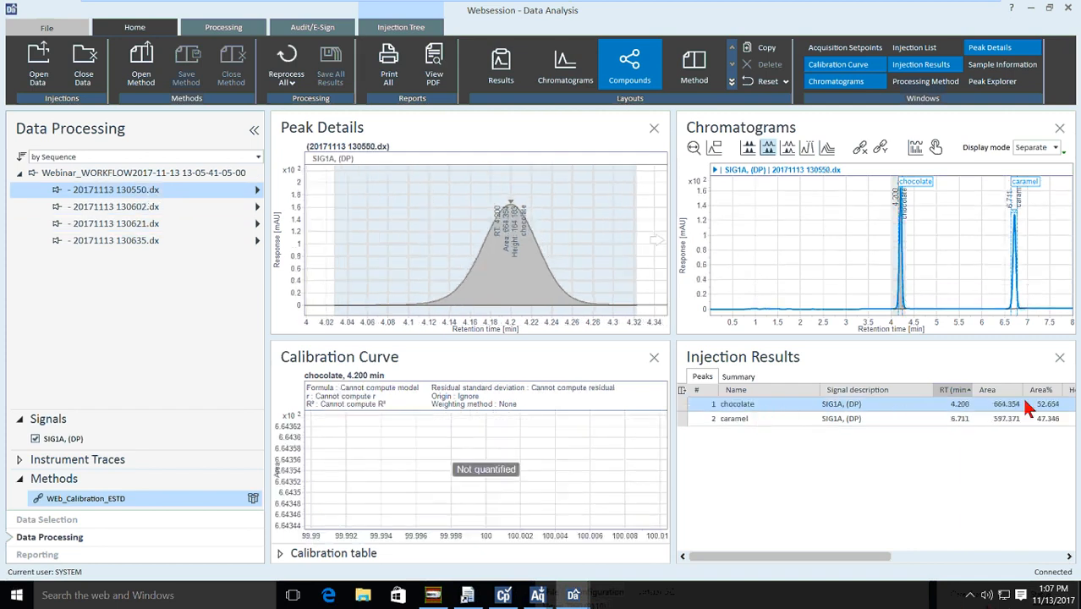
{"action": "left_click", "coordinate": [140, 207]}
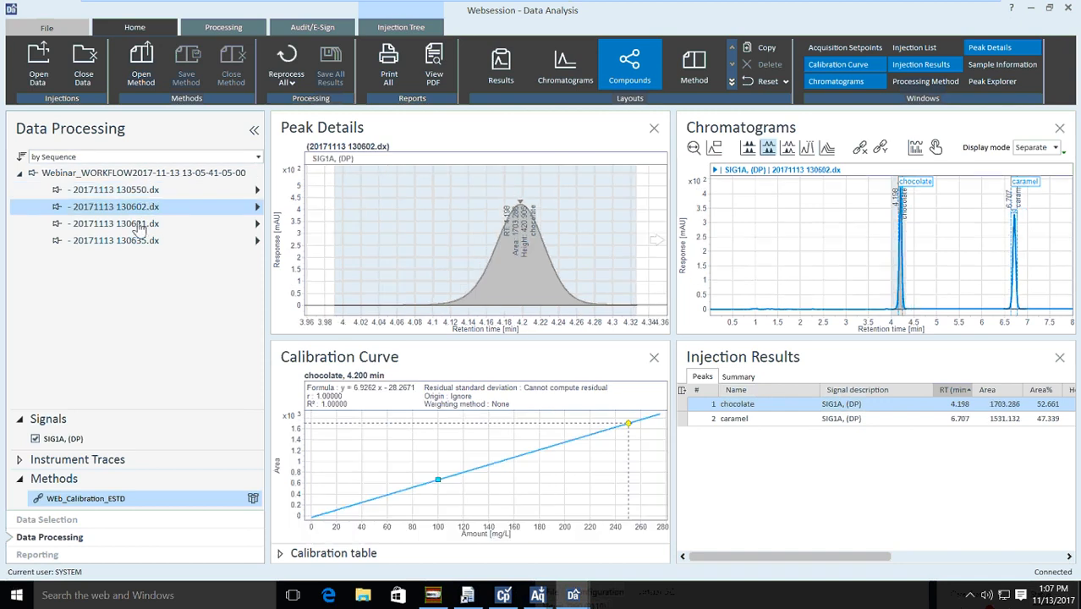
{"action": "left_click", "coordinate": [136, 223]}
{"action": "left_click", "coordinate": [140, 242]}
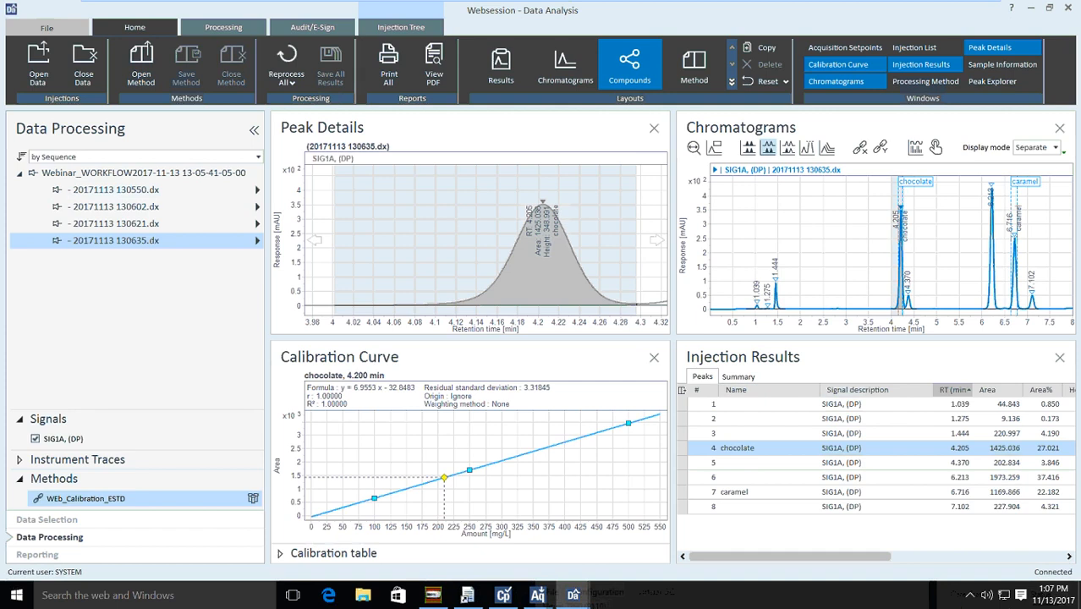
Check the C:\PDF Report Files folder and the result set's own folder for PDF reports from the new sequence.
{"action": "left_click", "coordinate": [362, 596]}
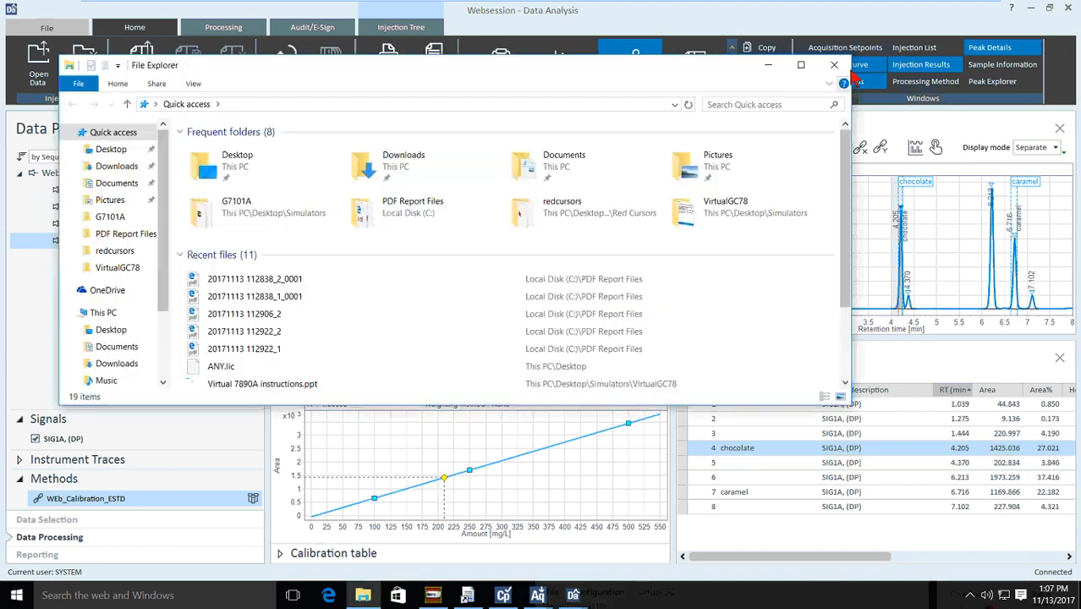
{"action": "left_click", "coordinate": [834, 64]}
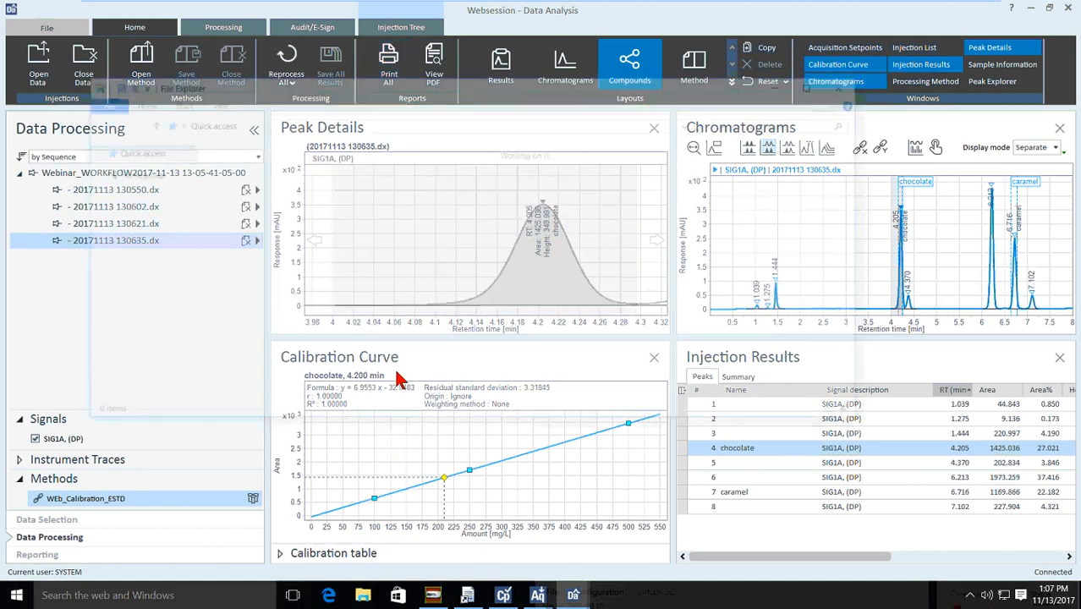
{"action": "key", "text": "super+e"}
{"action": "left_click", "coordinate": [122, 330]}
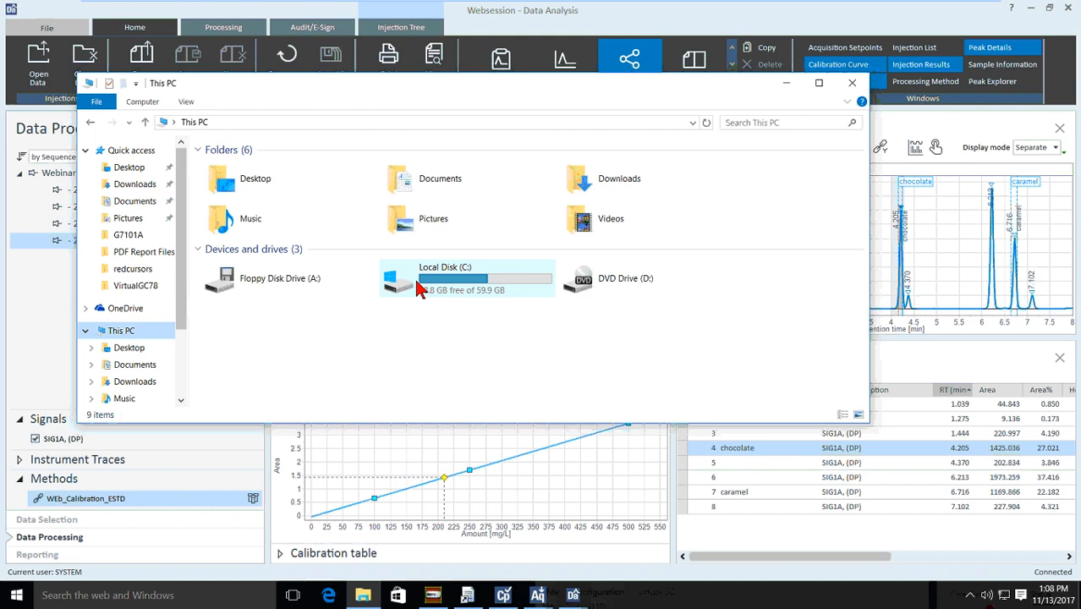
{"action": "double_click", "coordinate": [419, 288]}
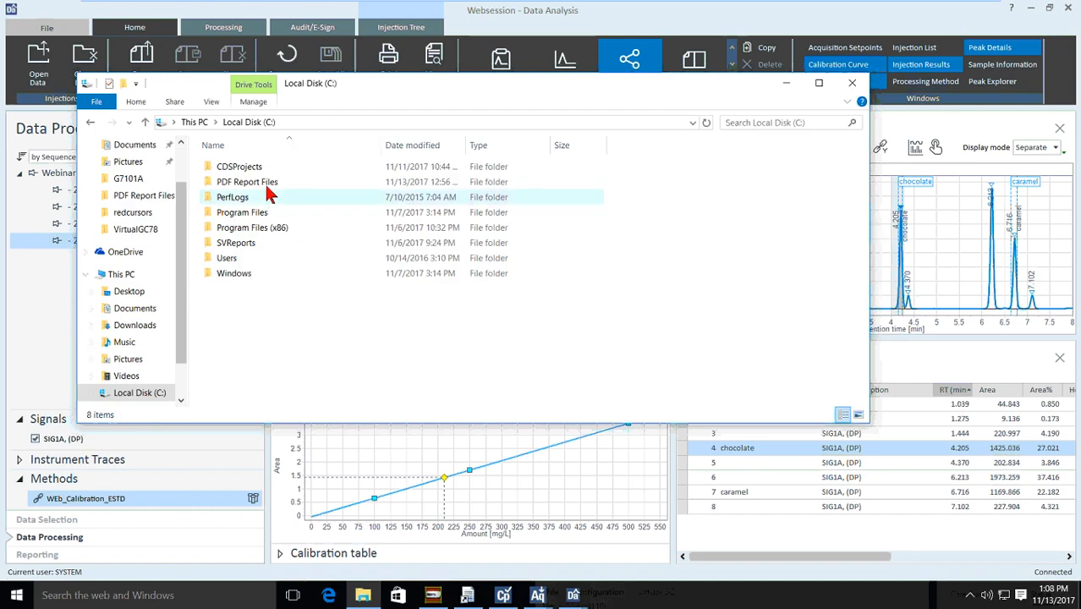
{"action": "double_click", "coordinate": [247, 182]}
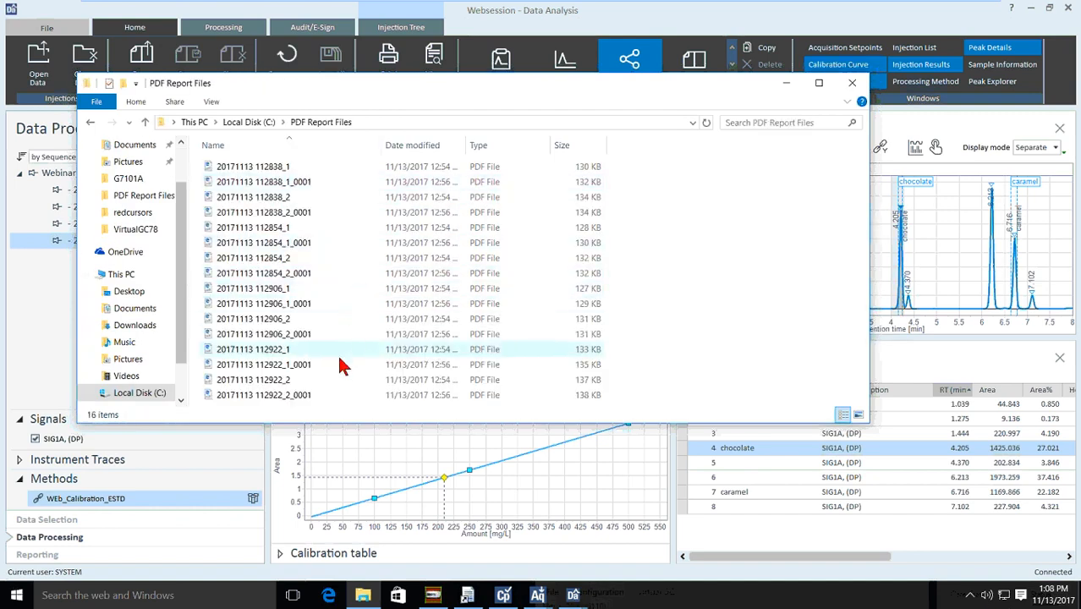
{"action": "left_click", "coordinate": [853, 82]}
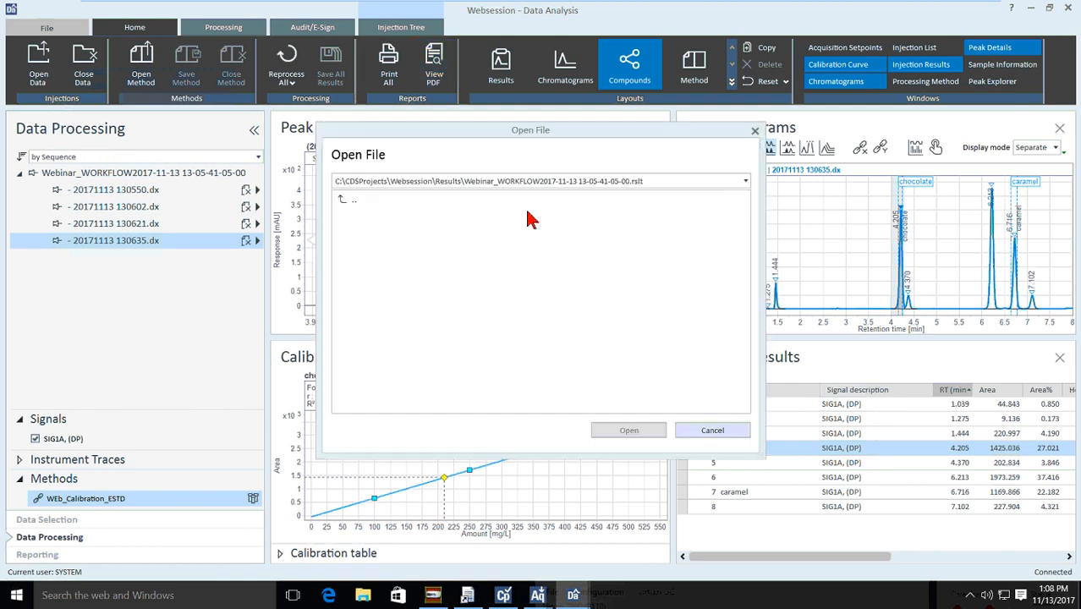
{"action": "left_click", "coordinate": [728, 430]}
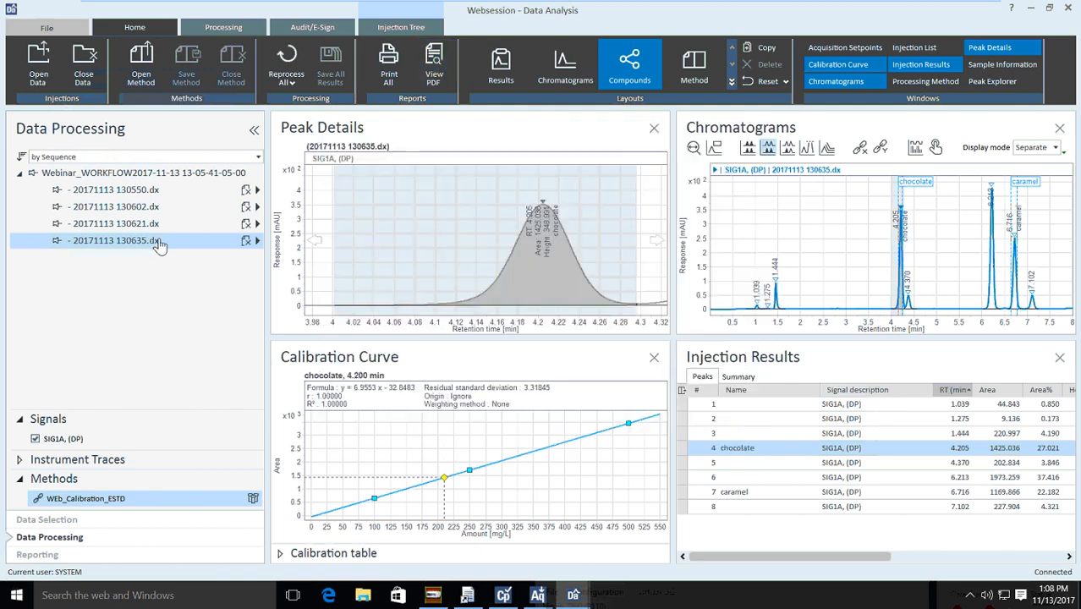
Choose Short_Estd_Letter.rdl as the first injection report template in the WEb_Calibration_ESTD processing method.
{"action": "mouse_move", "coordinate": [245, 243]}
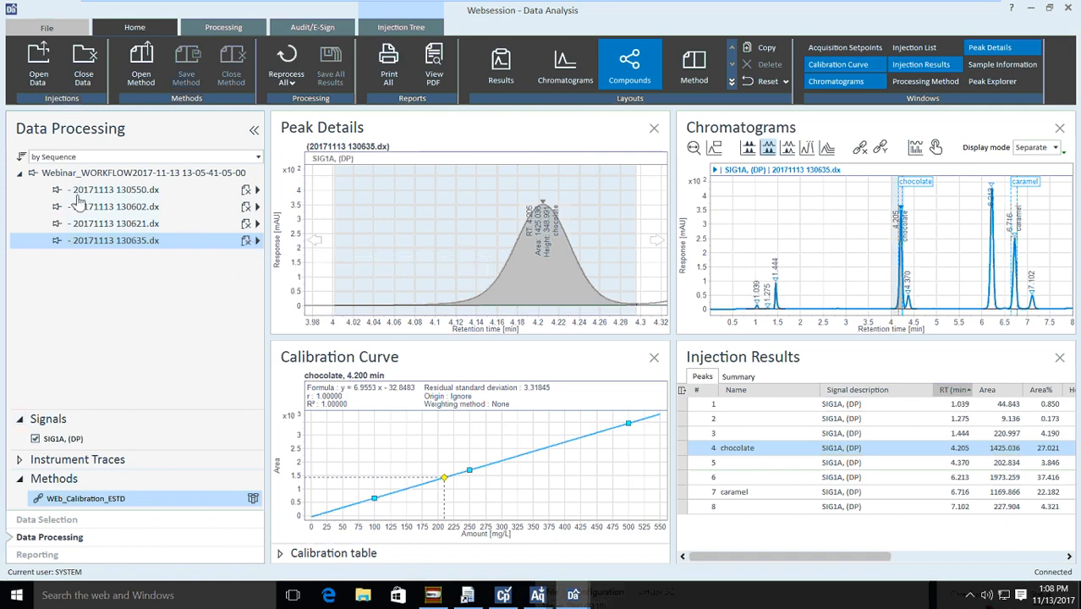
{"action": "left_click", "coordinate": [694, 63]}
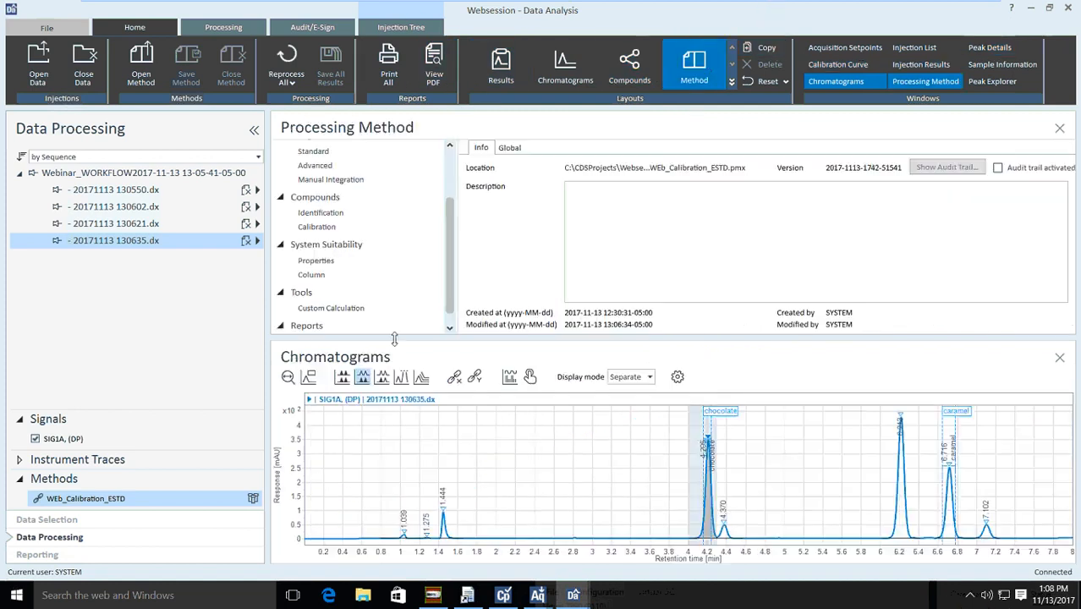
{"action": "scroll", "coordinate": [448, 284], "scroll_direction": "down", "scroll_amount": 1}
{"action": "left_click", "coordinate": [318, 326]}
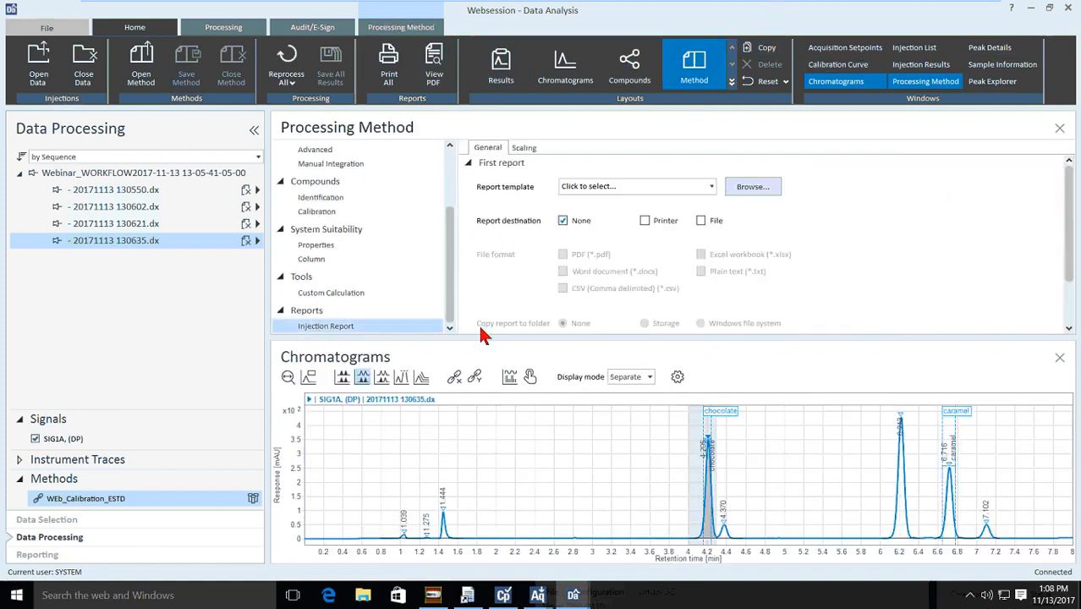
{"action": "left_click", "coordinate": [712, 186]}
{"action": "scroll", "coordinate": [643, 254], "scroll_direction": "down", "scroll_amount": 1}
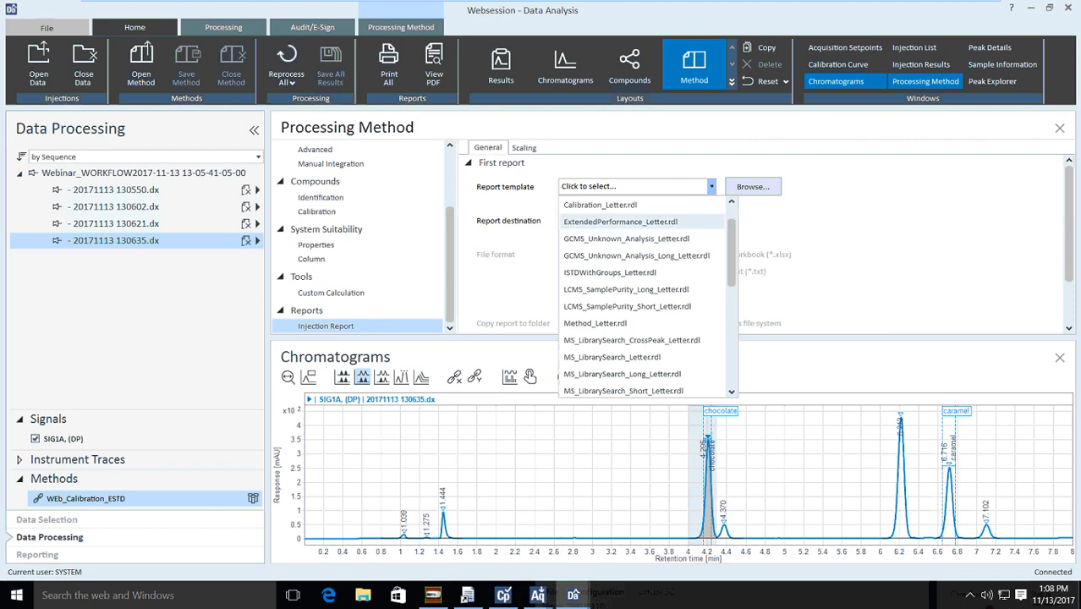
{"action": "scroll", "coordinate": [627, 273], "scroll_direction": "down", "scroll_amount": 5}
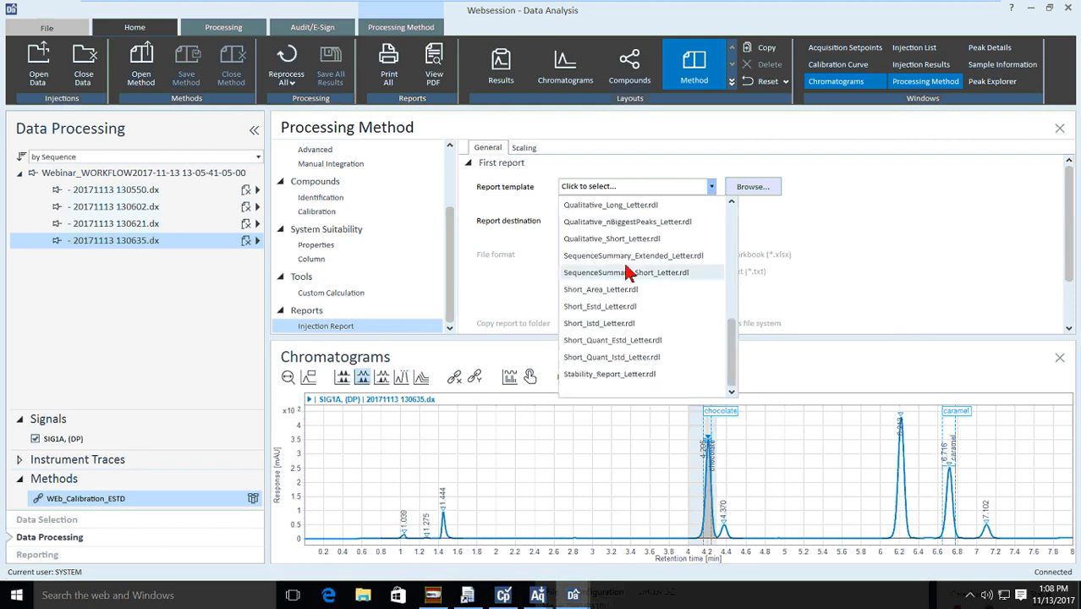
{"action": "left_click", "coordinate": [607, 308]}
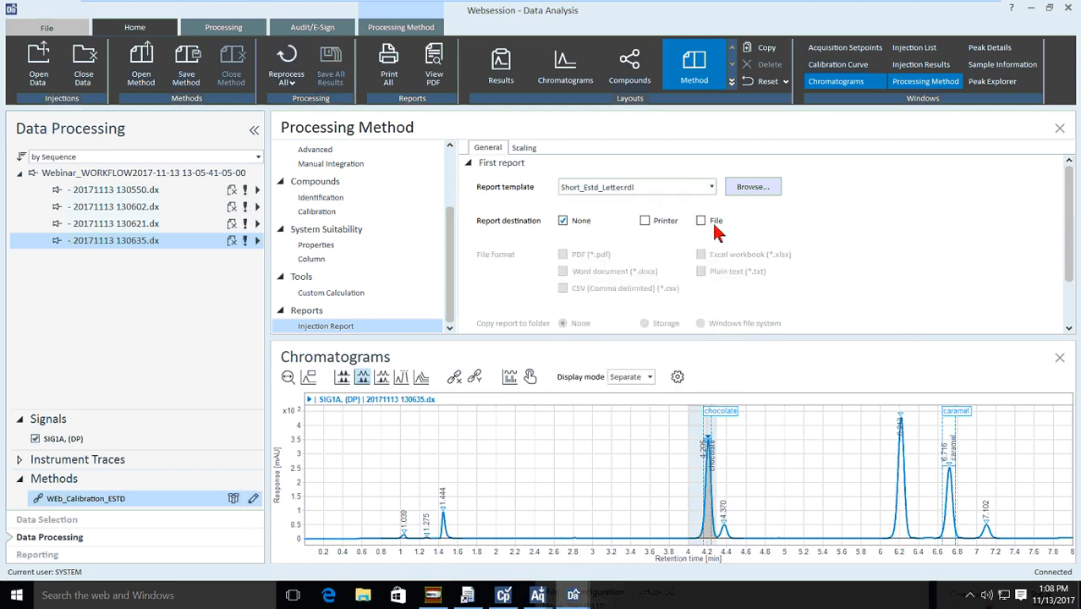
Send the first report to file as PDF, copied through the Windows file system to C:\PDF Report Files.
{"action": "left_click", "coordinate": [702, 220]}
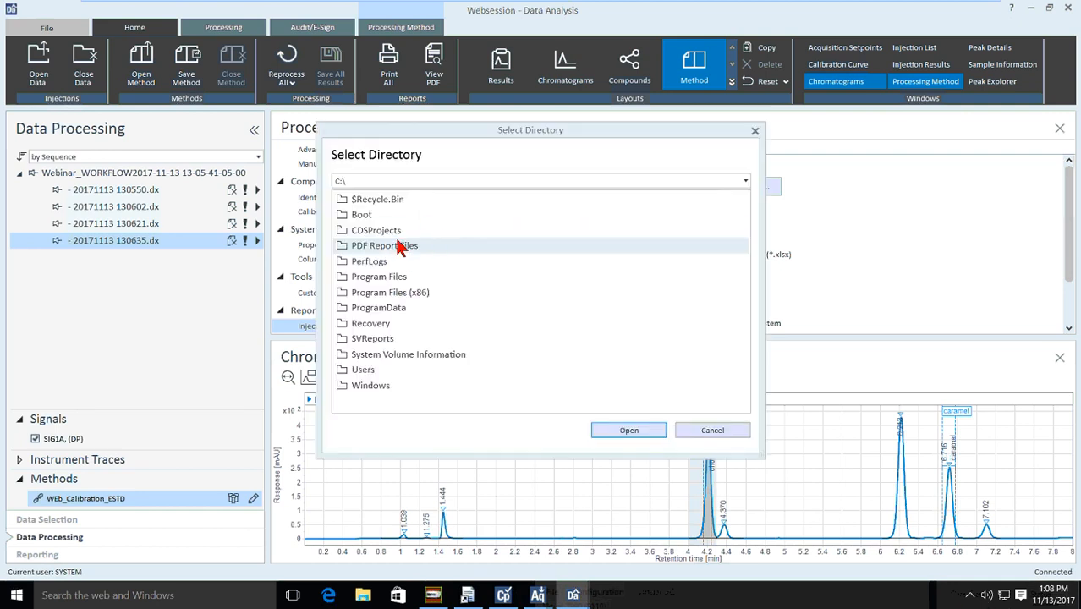
{"action": "left_click", "coordinate": [442, 244]}
{"action": "left_click", "coordinate": [627, 431]}
{"action": "scroll", "coordinate": [901, 251], "scroll_direction": "down", "scroll_amount": 2}
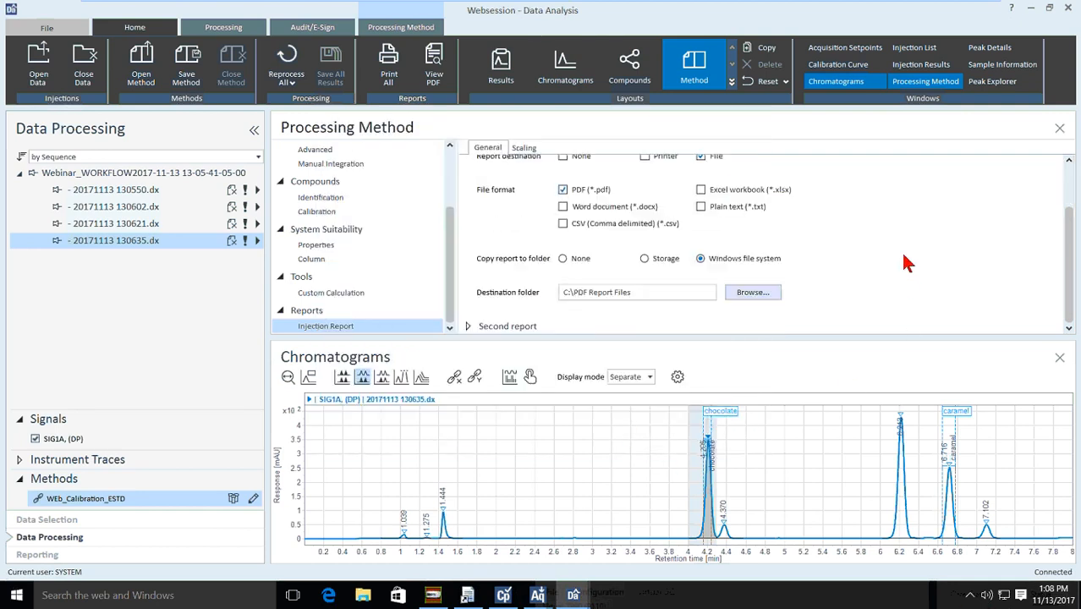
{"action": "scroll", "coordinate": [896, 247], "scroll_direction": "up", "scroll_amount": 2}
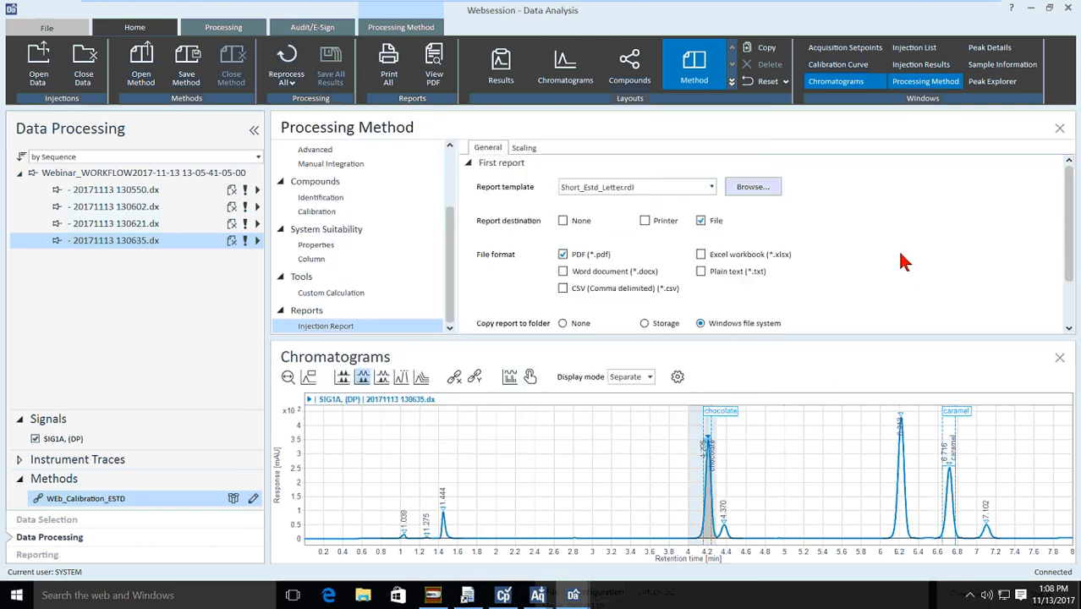
Save the processing method, reprocess all injections, and print all their reports, saving the results when asked.
{"action": "left_click", "coordinate": [194, 76]}
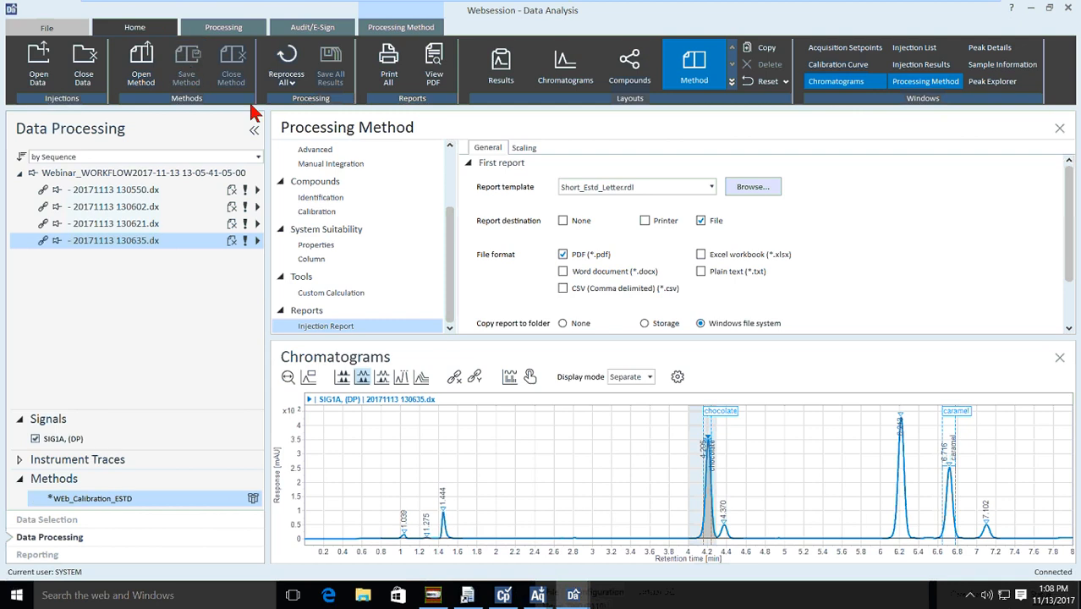
{"action": "left_click", "coordinate": [298, 57]}
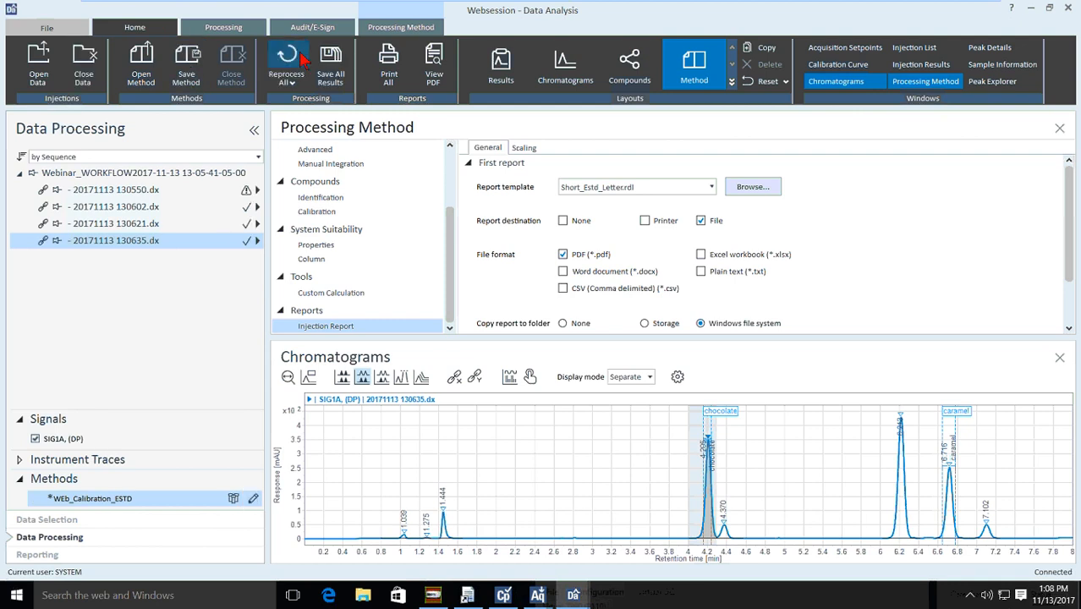
{"action": "left_click", "coordinate": [412, 96]}
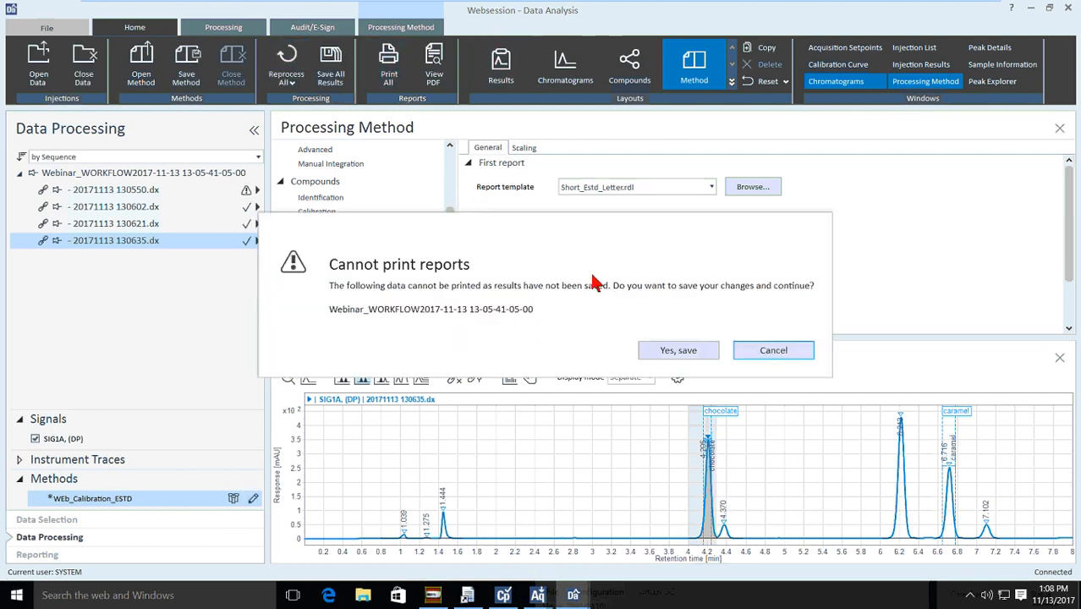
{"action": "left_click", "coordinate": [604, 351]}
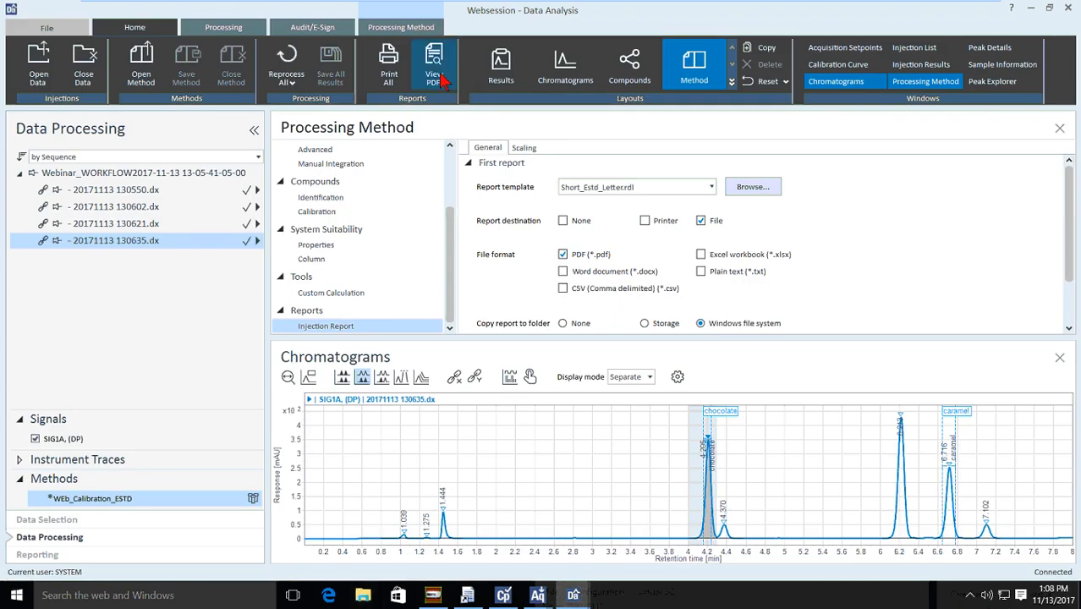
{"action": "left_click", "coordinate": [441, 79]}
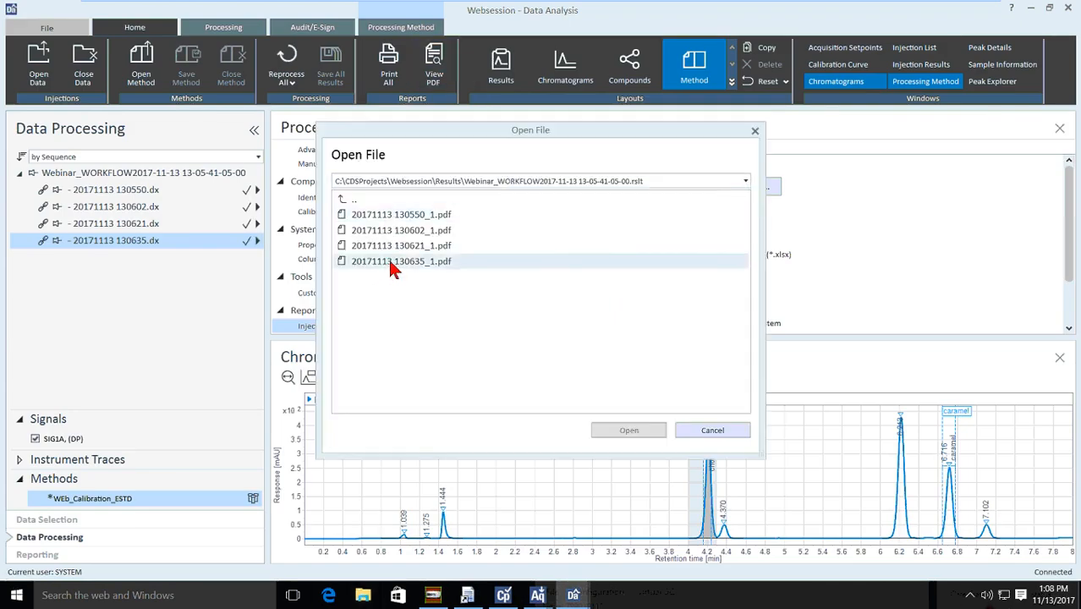
{"action": "double_click", "coordinate": [392, 263]}
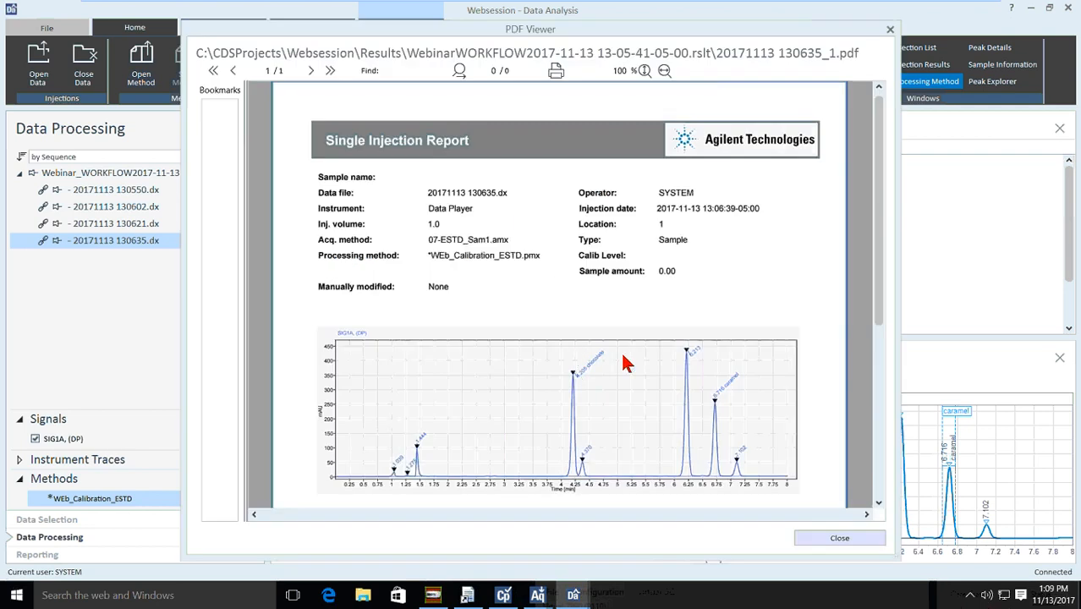
{"action": "left_click_drag", "start_coordinate": [789, 34], "coordinate": [851, 26]}
{"action": "scroll", "coordinate": [760, 254], "scroll_direction": "down", "scroll_amount": 5}
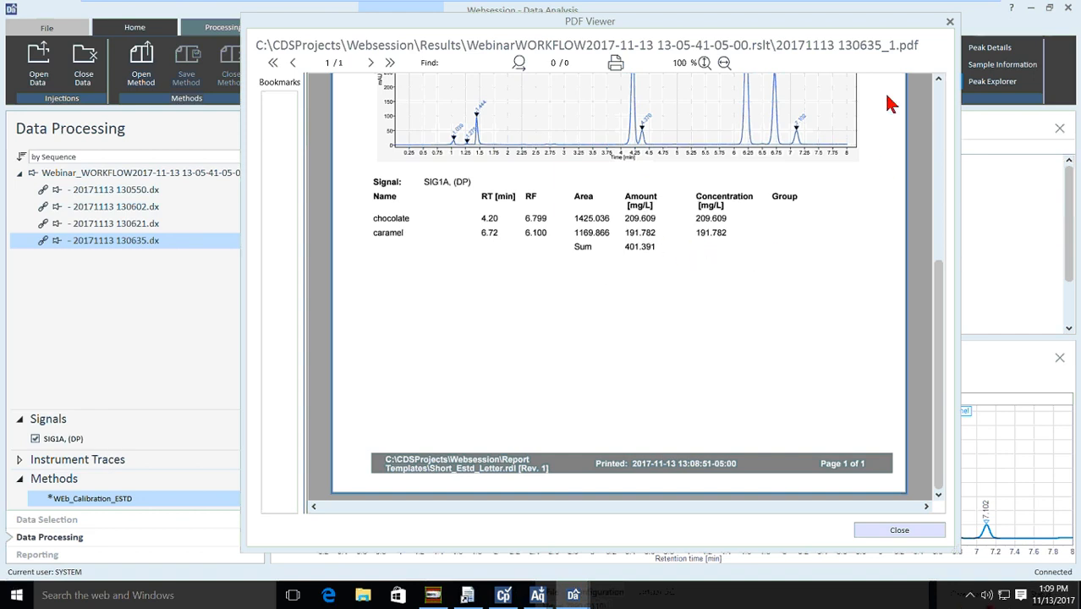
{"action": "left_click_drag", "start_coordinate": [833, 23], "coordinate": [818, 71]}
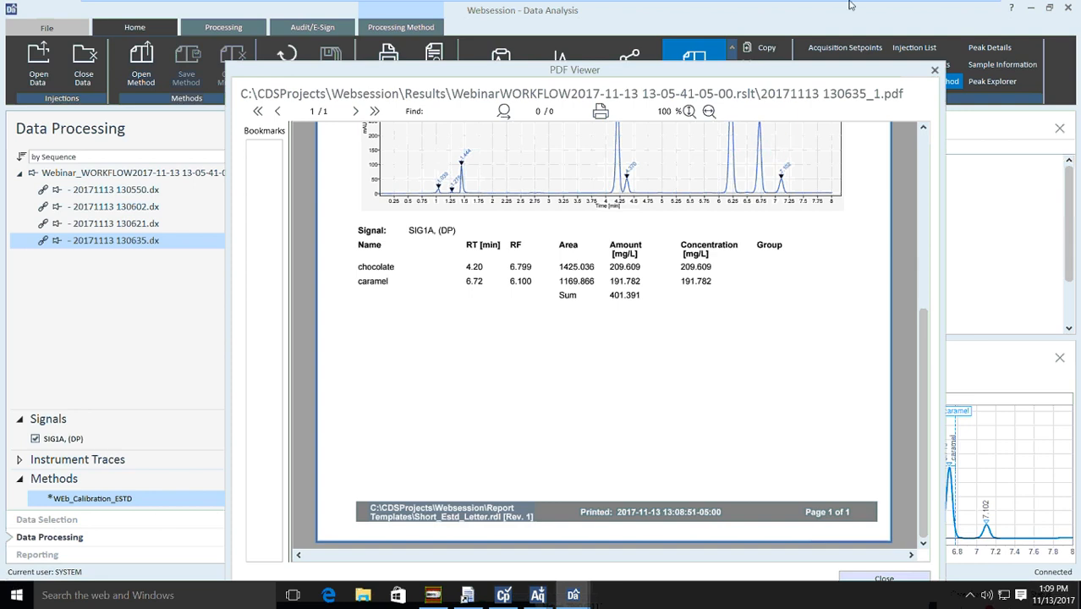
{"action": "mouse_move", "coordinate": [851, 5]}
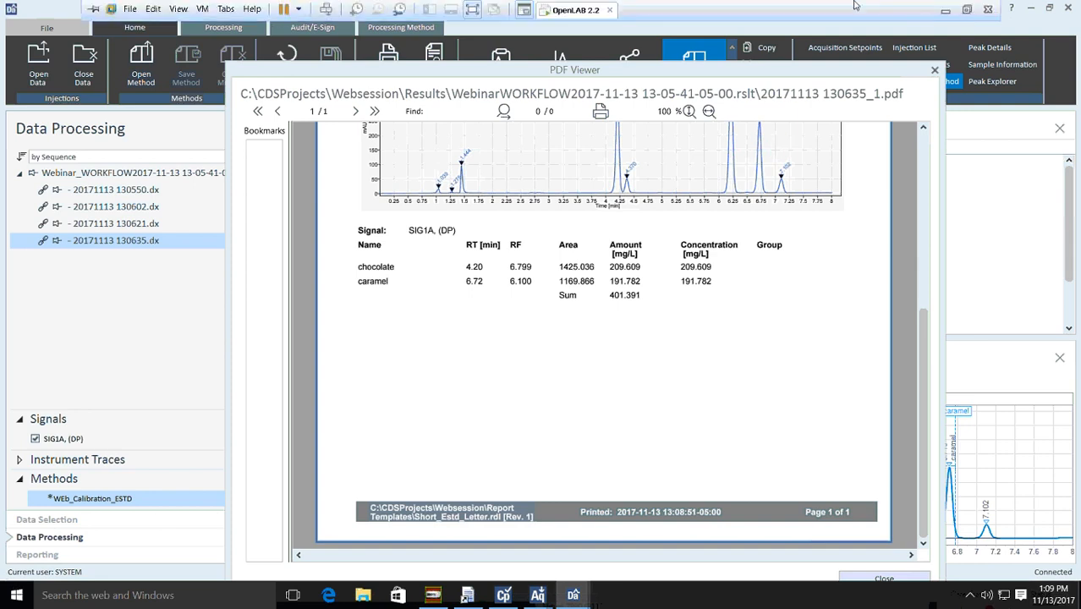
{"action": "left_click", "coordinate": [946, 10]}
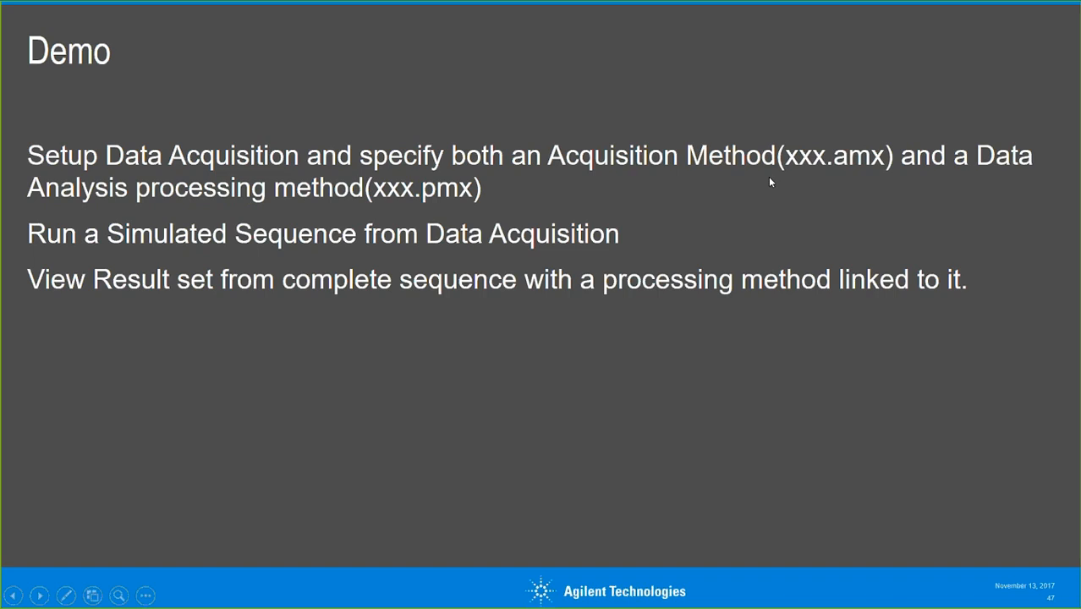